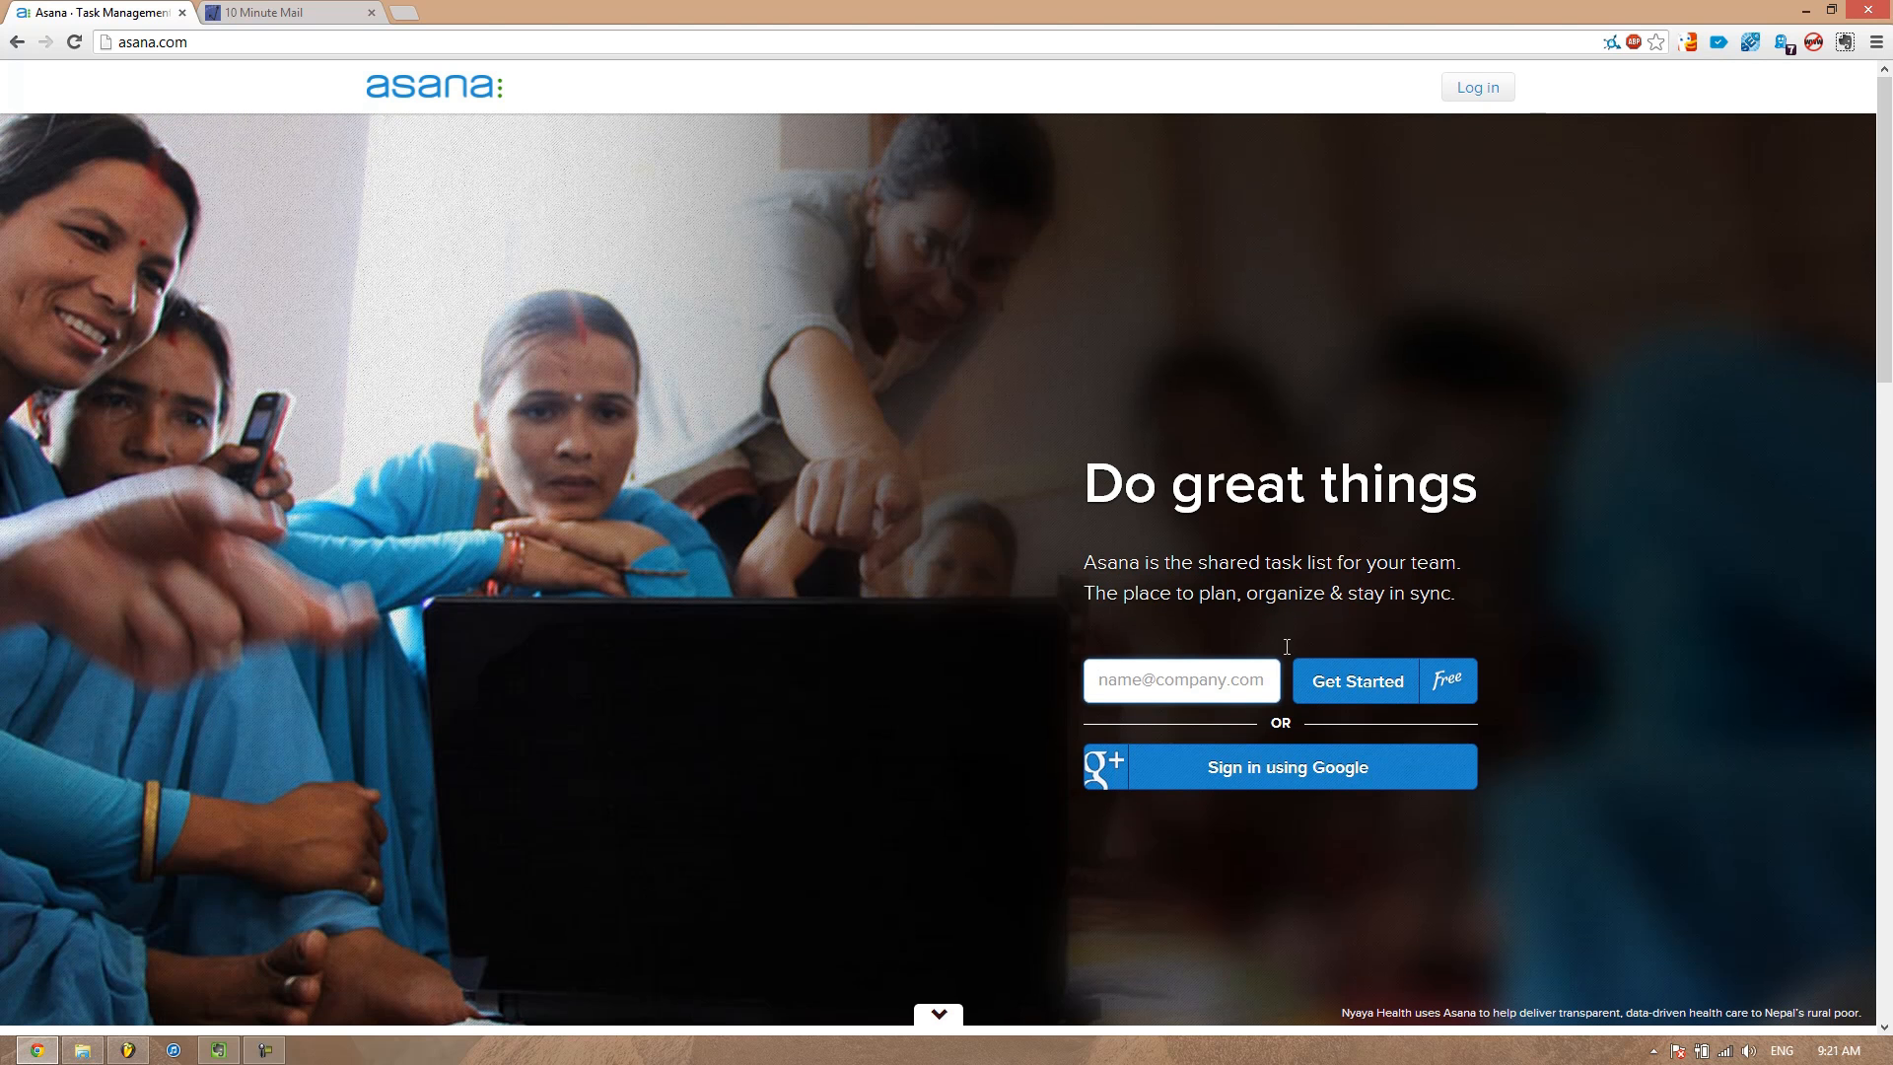
click(1236, 675)
click(218, 1050)
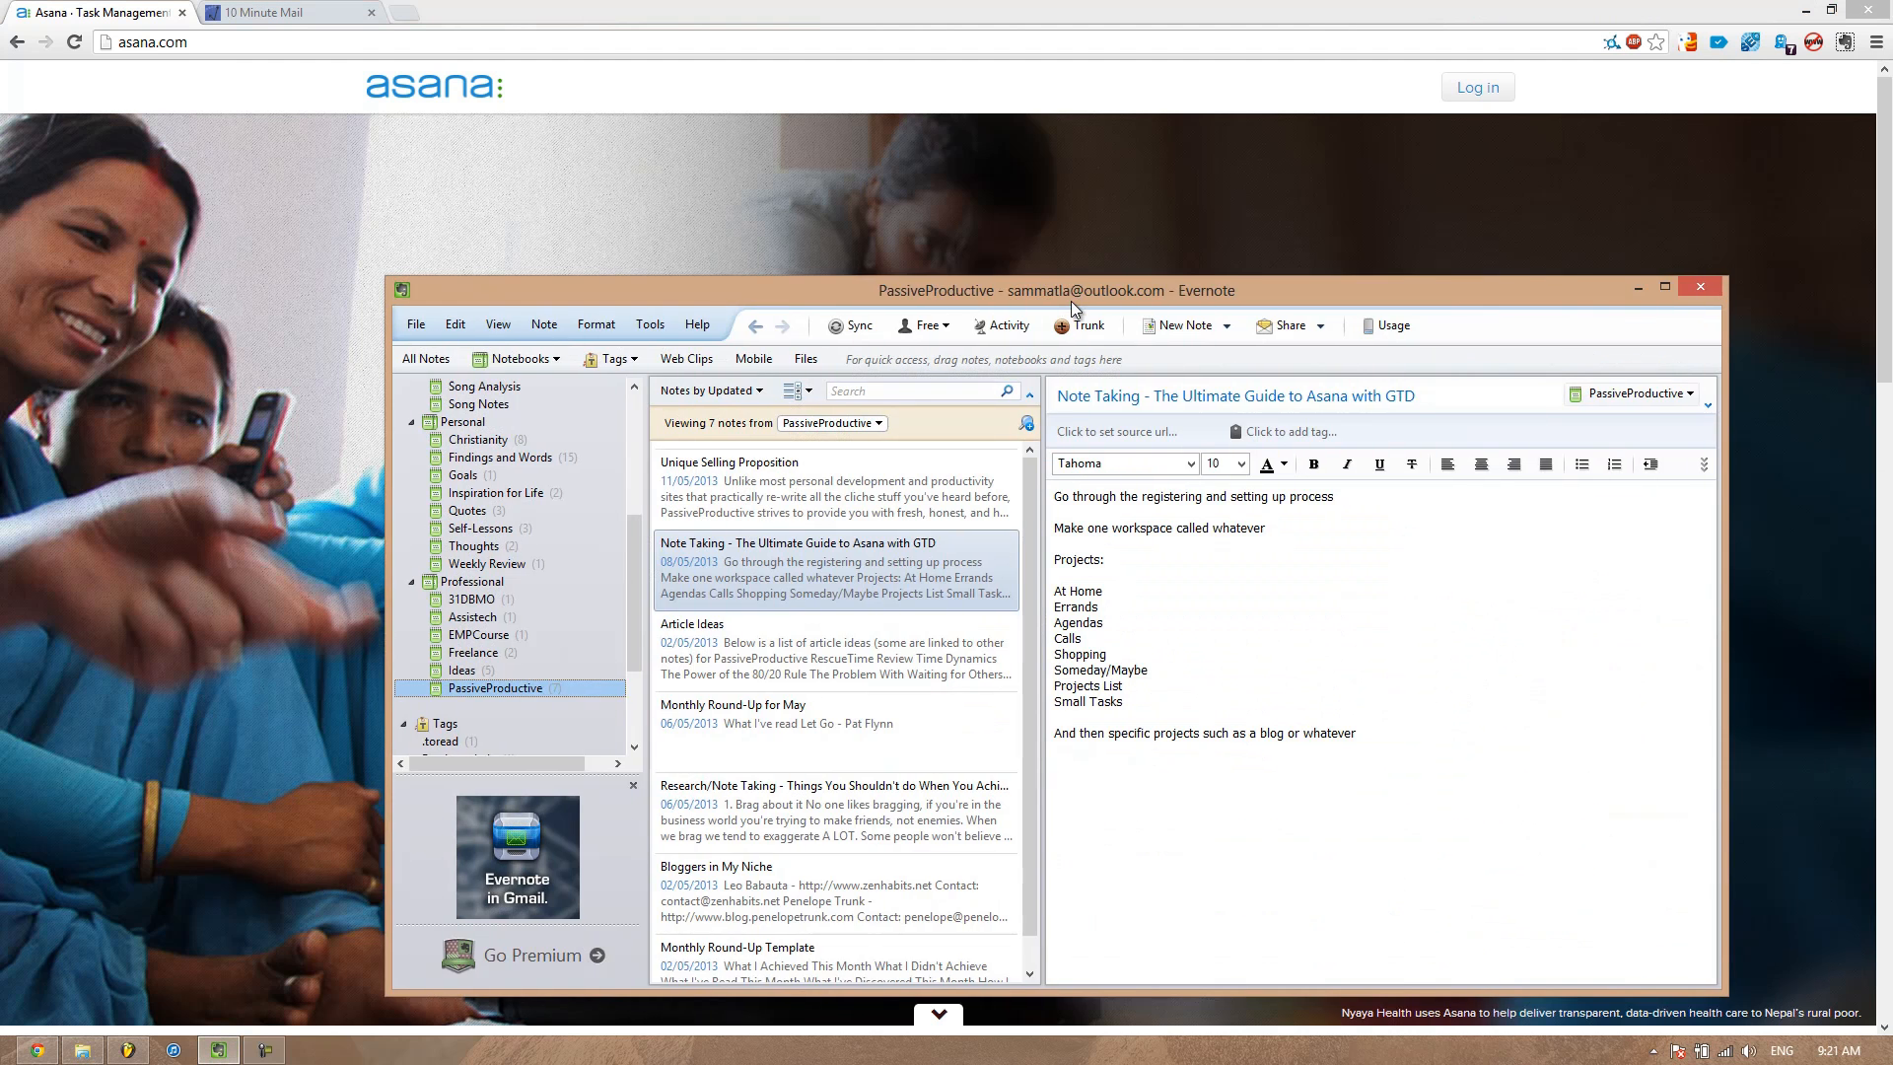
drag(1069, 299, 1291, 1053)
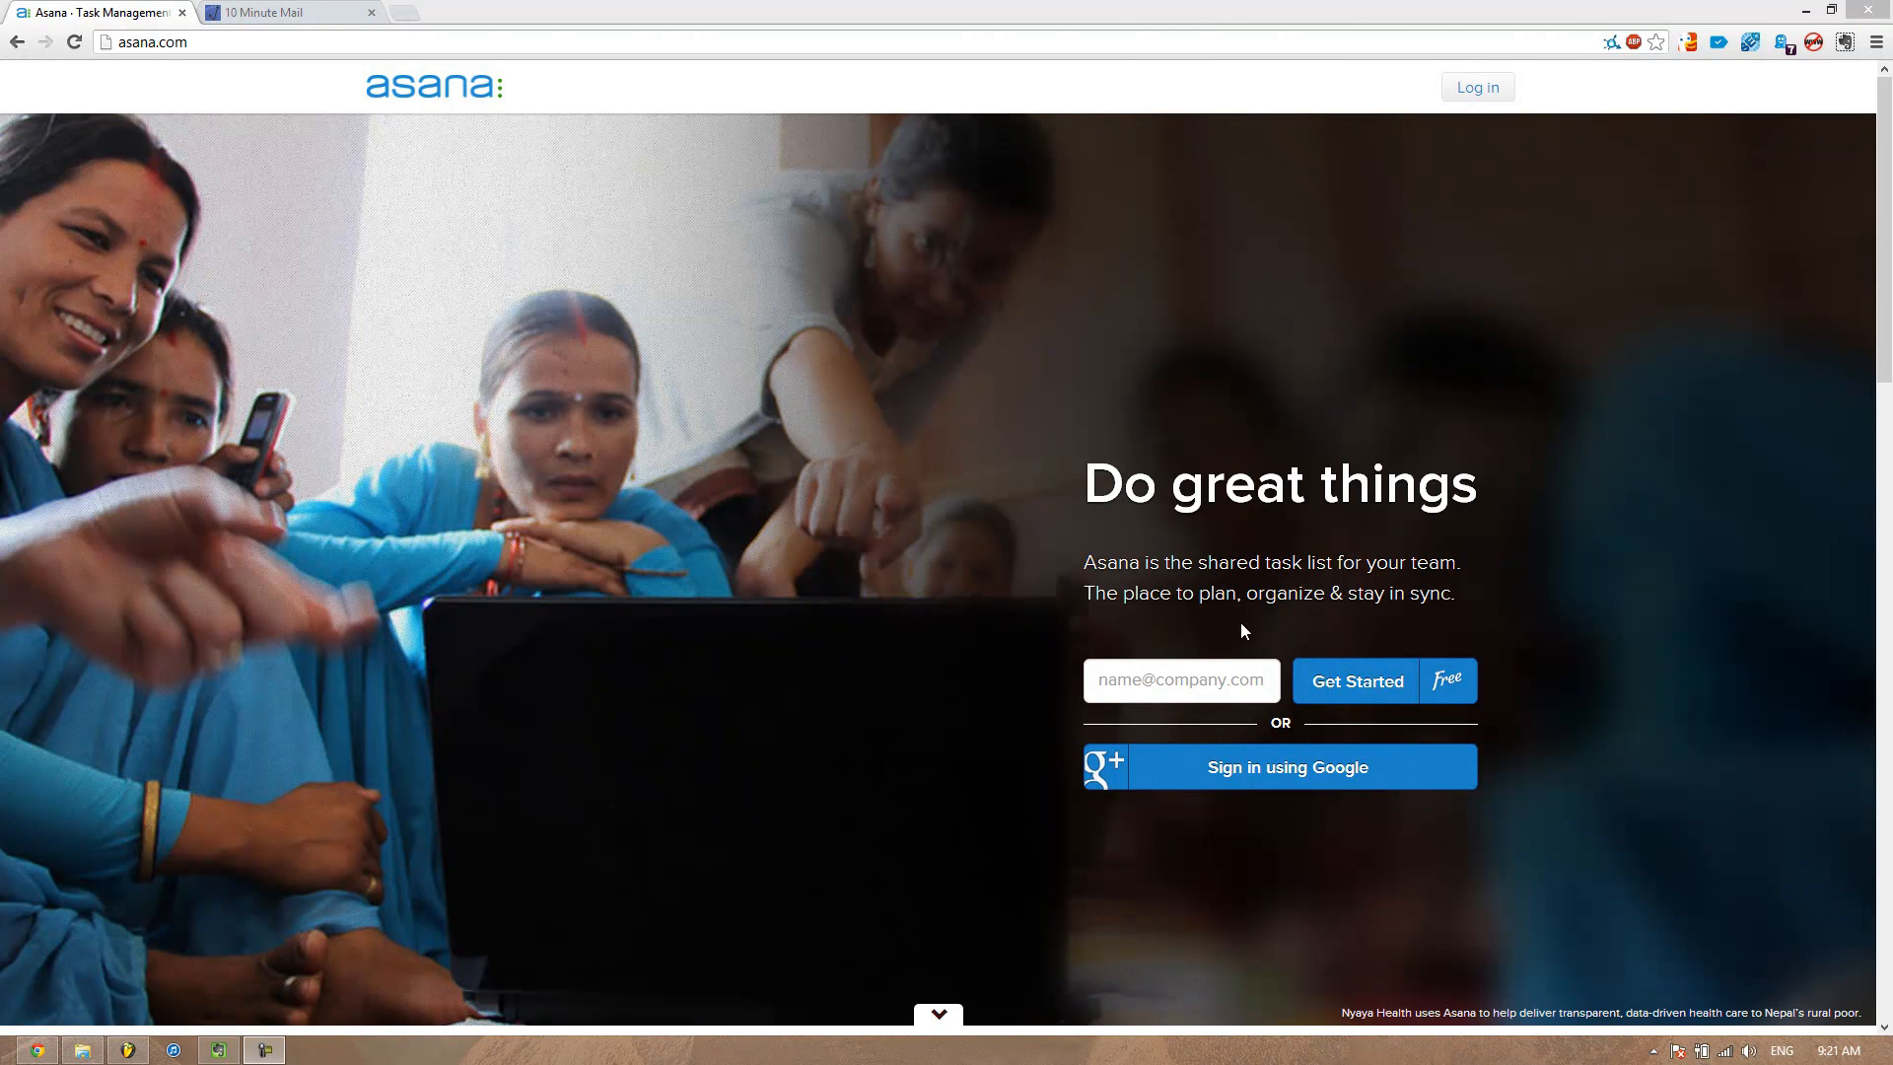
scroll(1716, 335, down, 3)
scroll(1745, 286, up, 3)
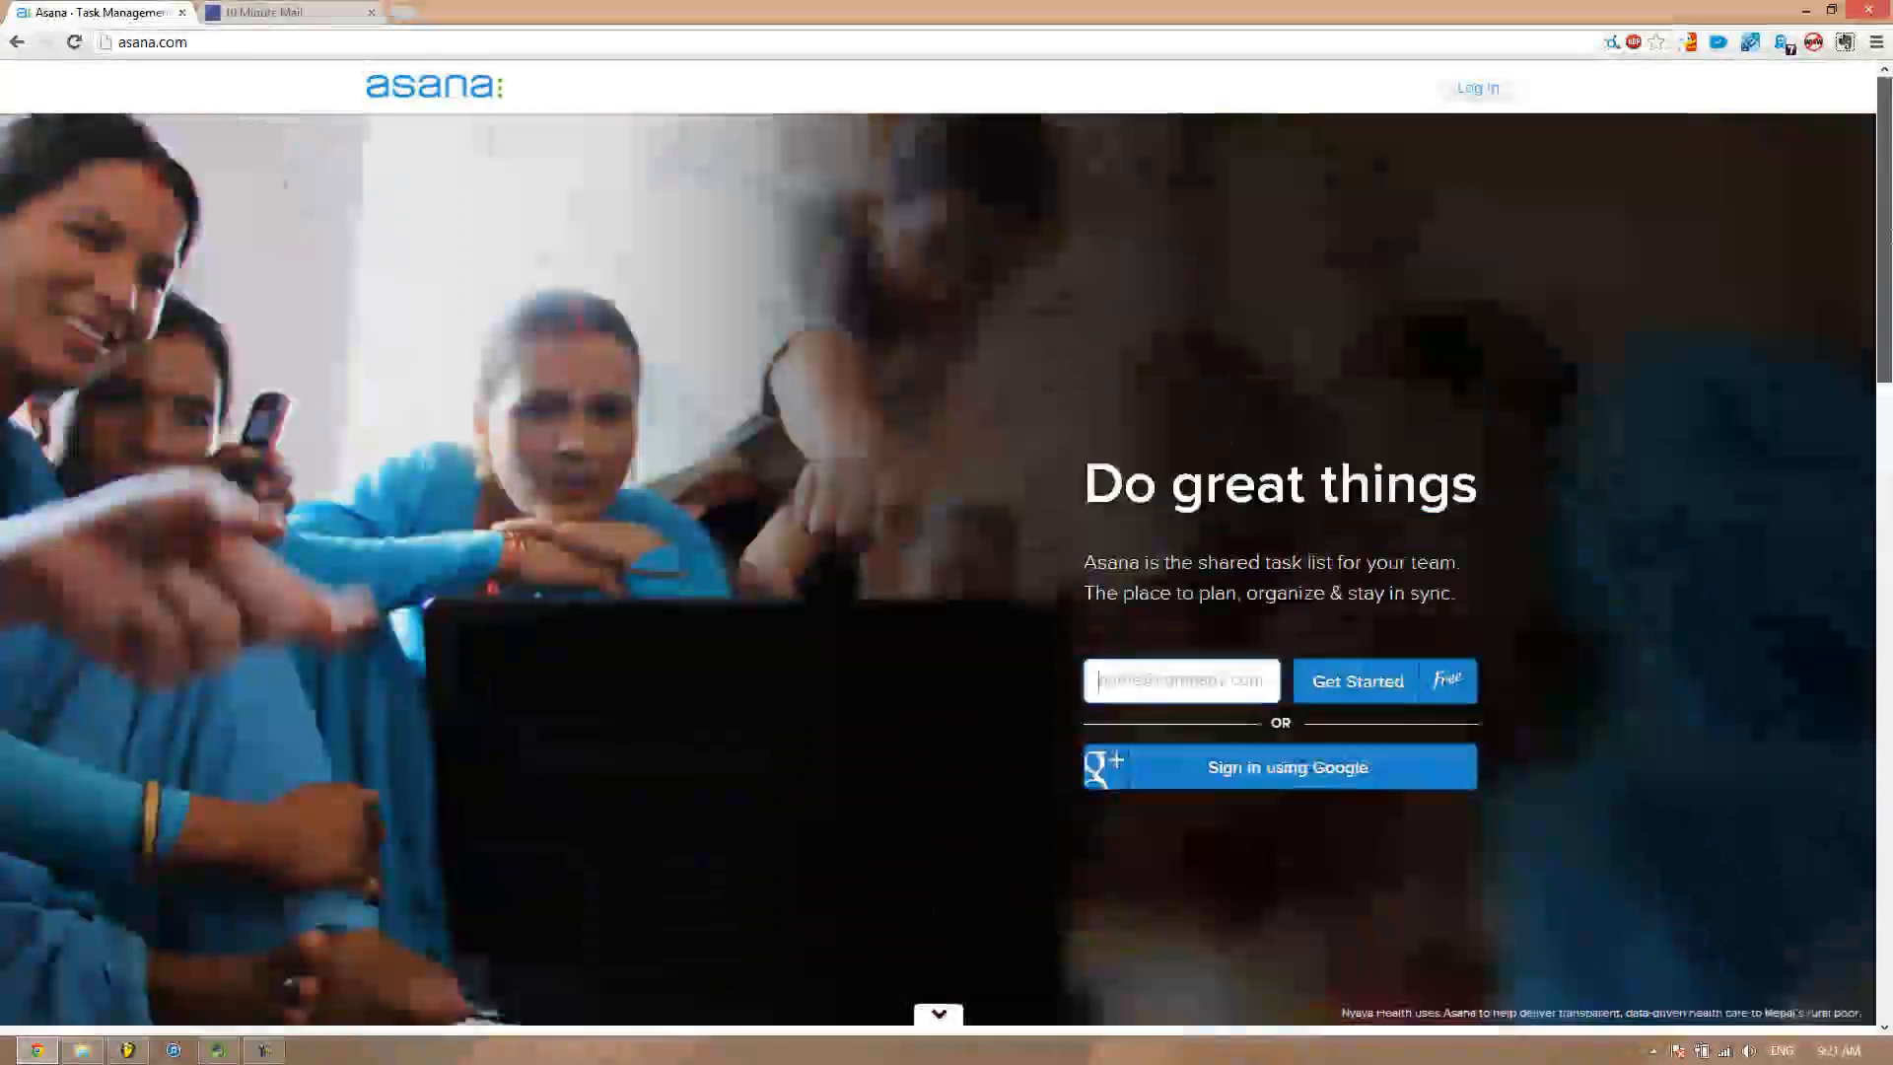
click(1198, 663)
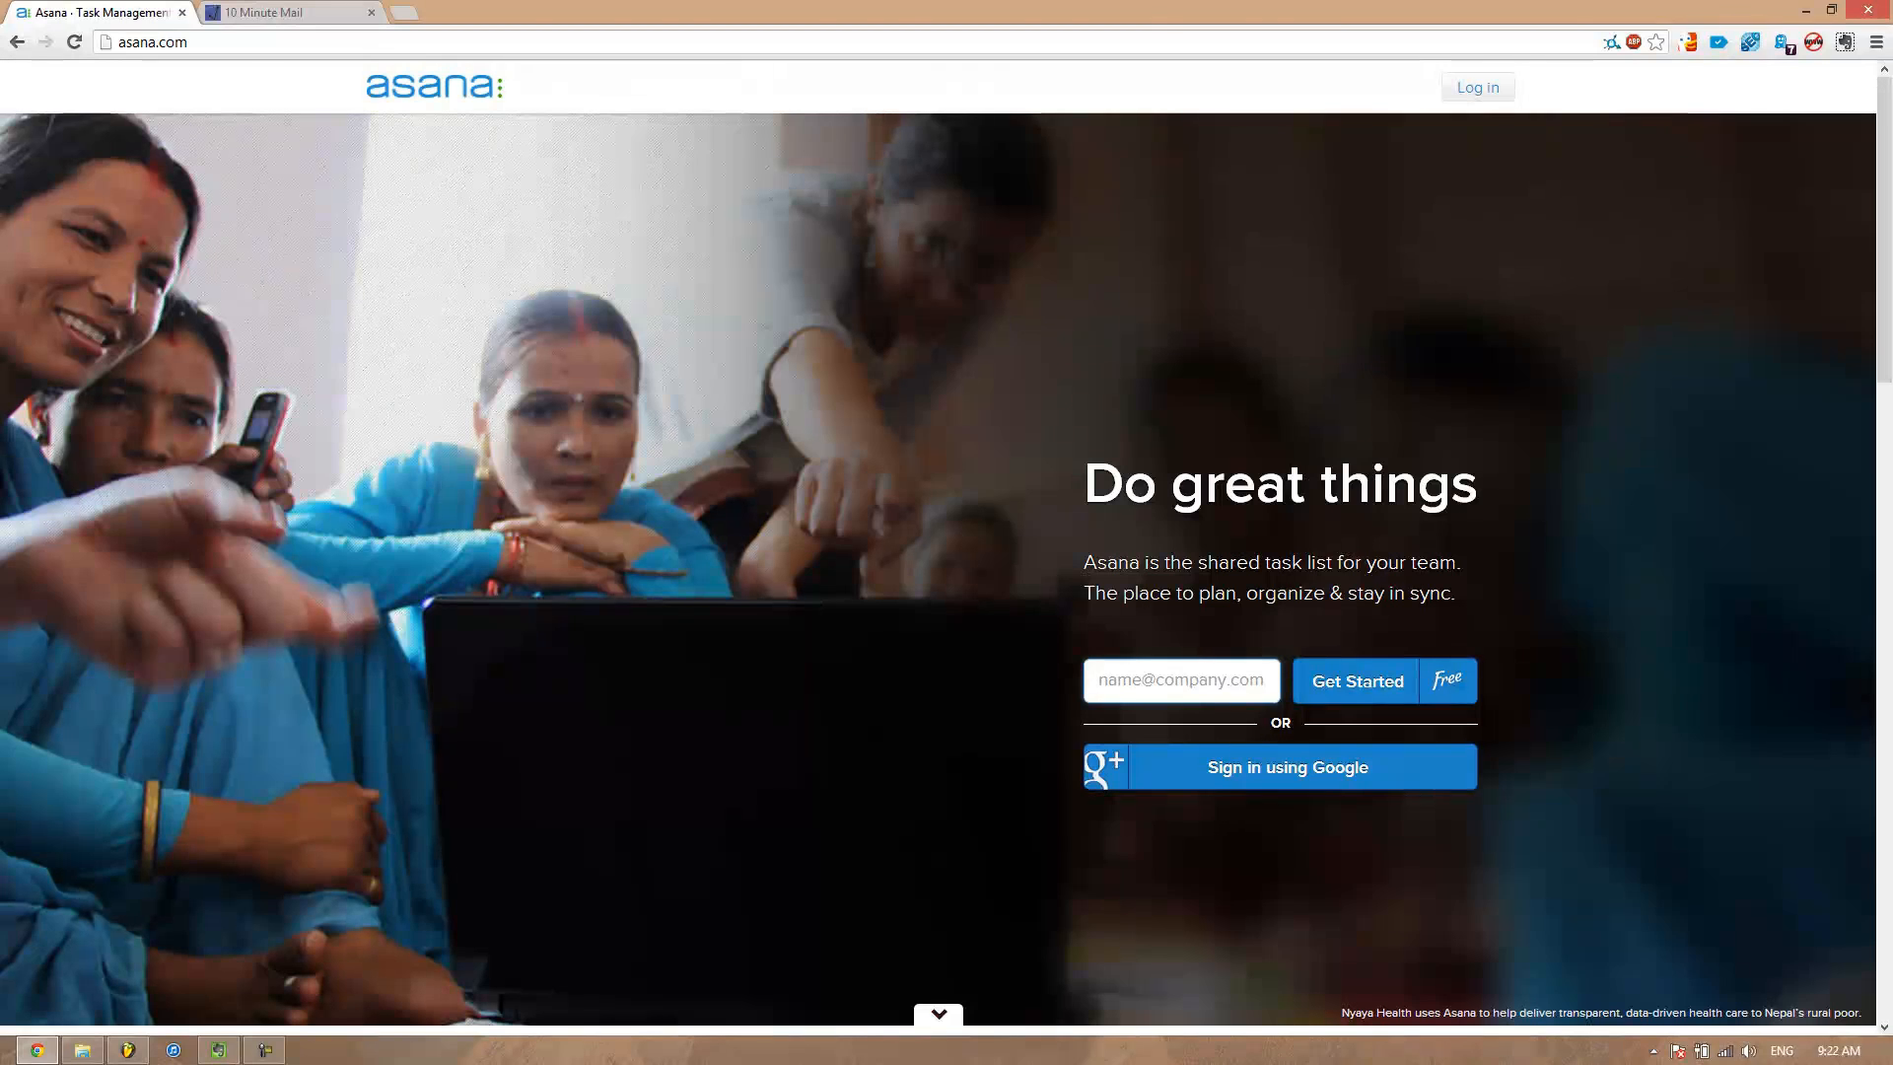
key(alt+Tab)
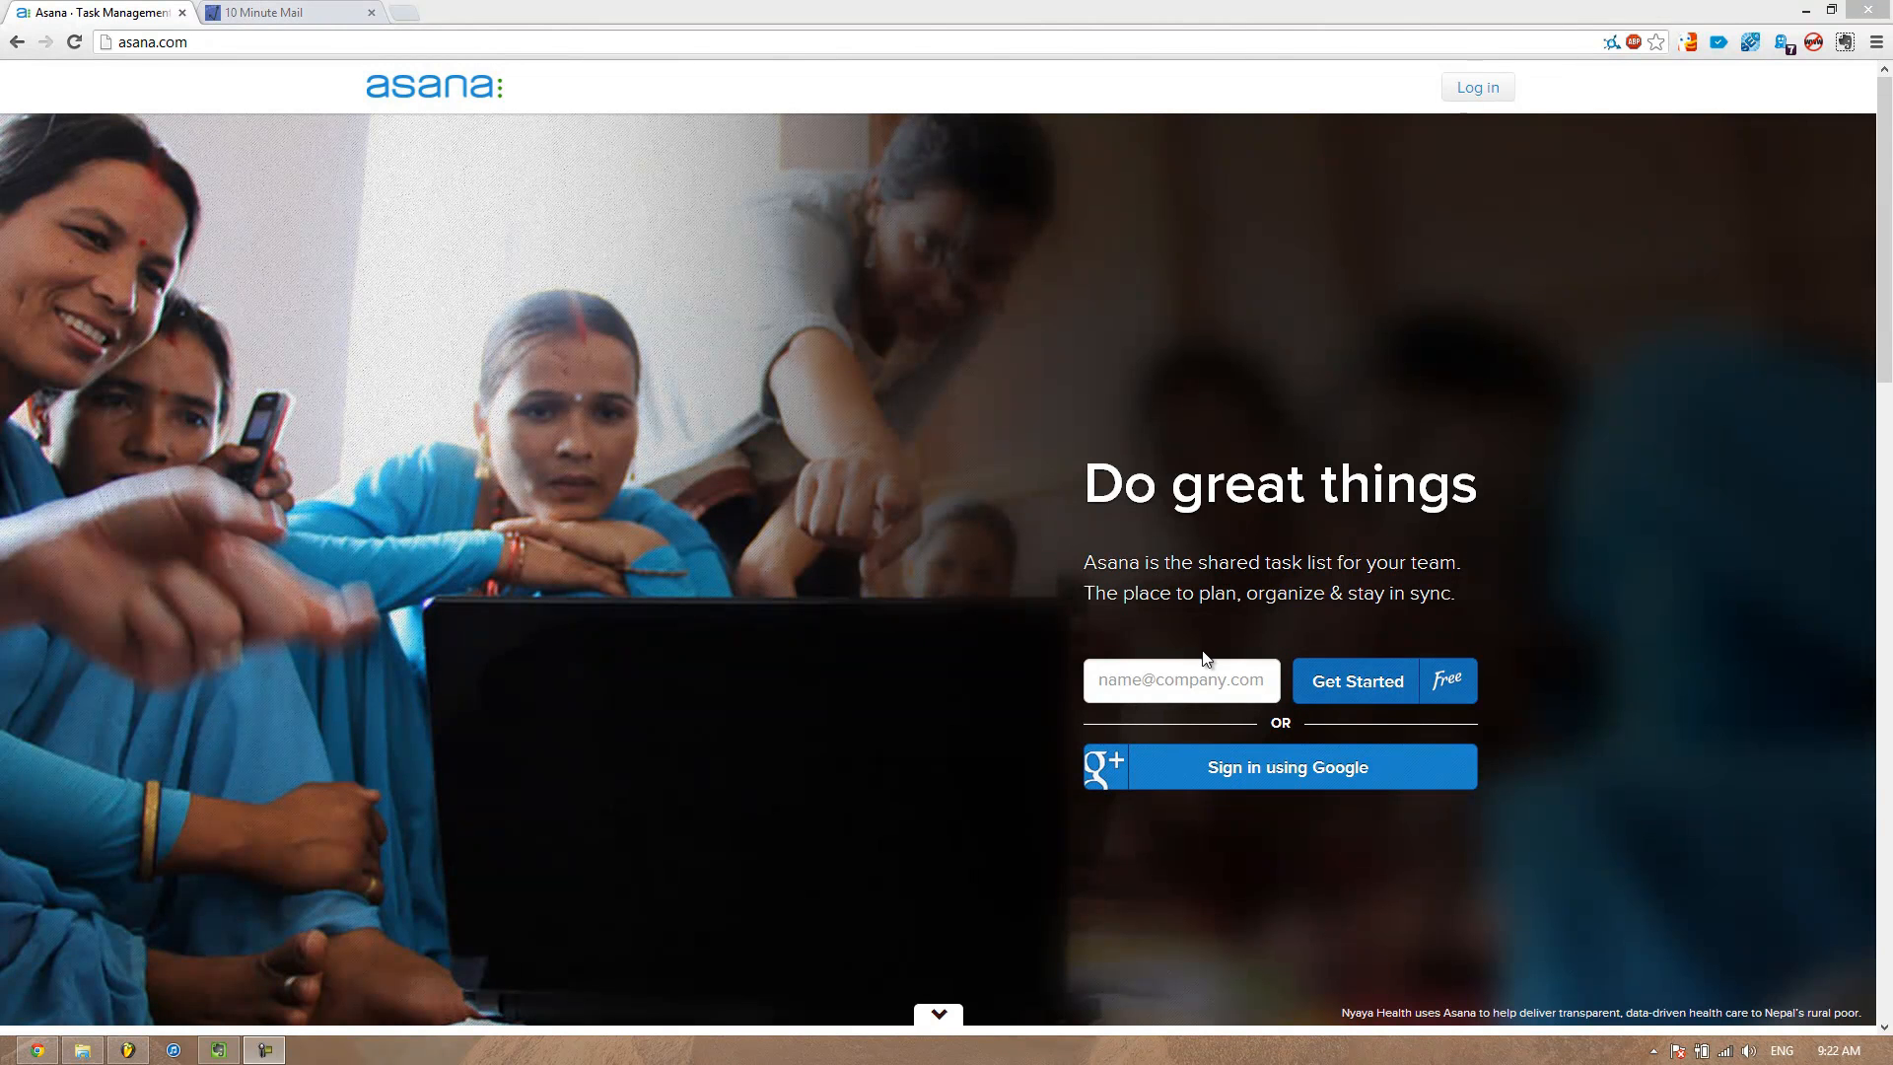
click(1190, 684)
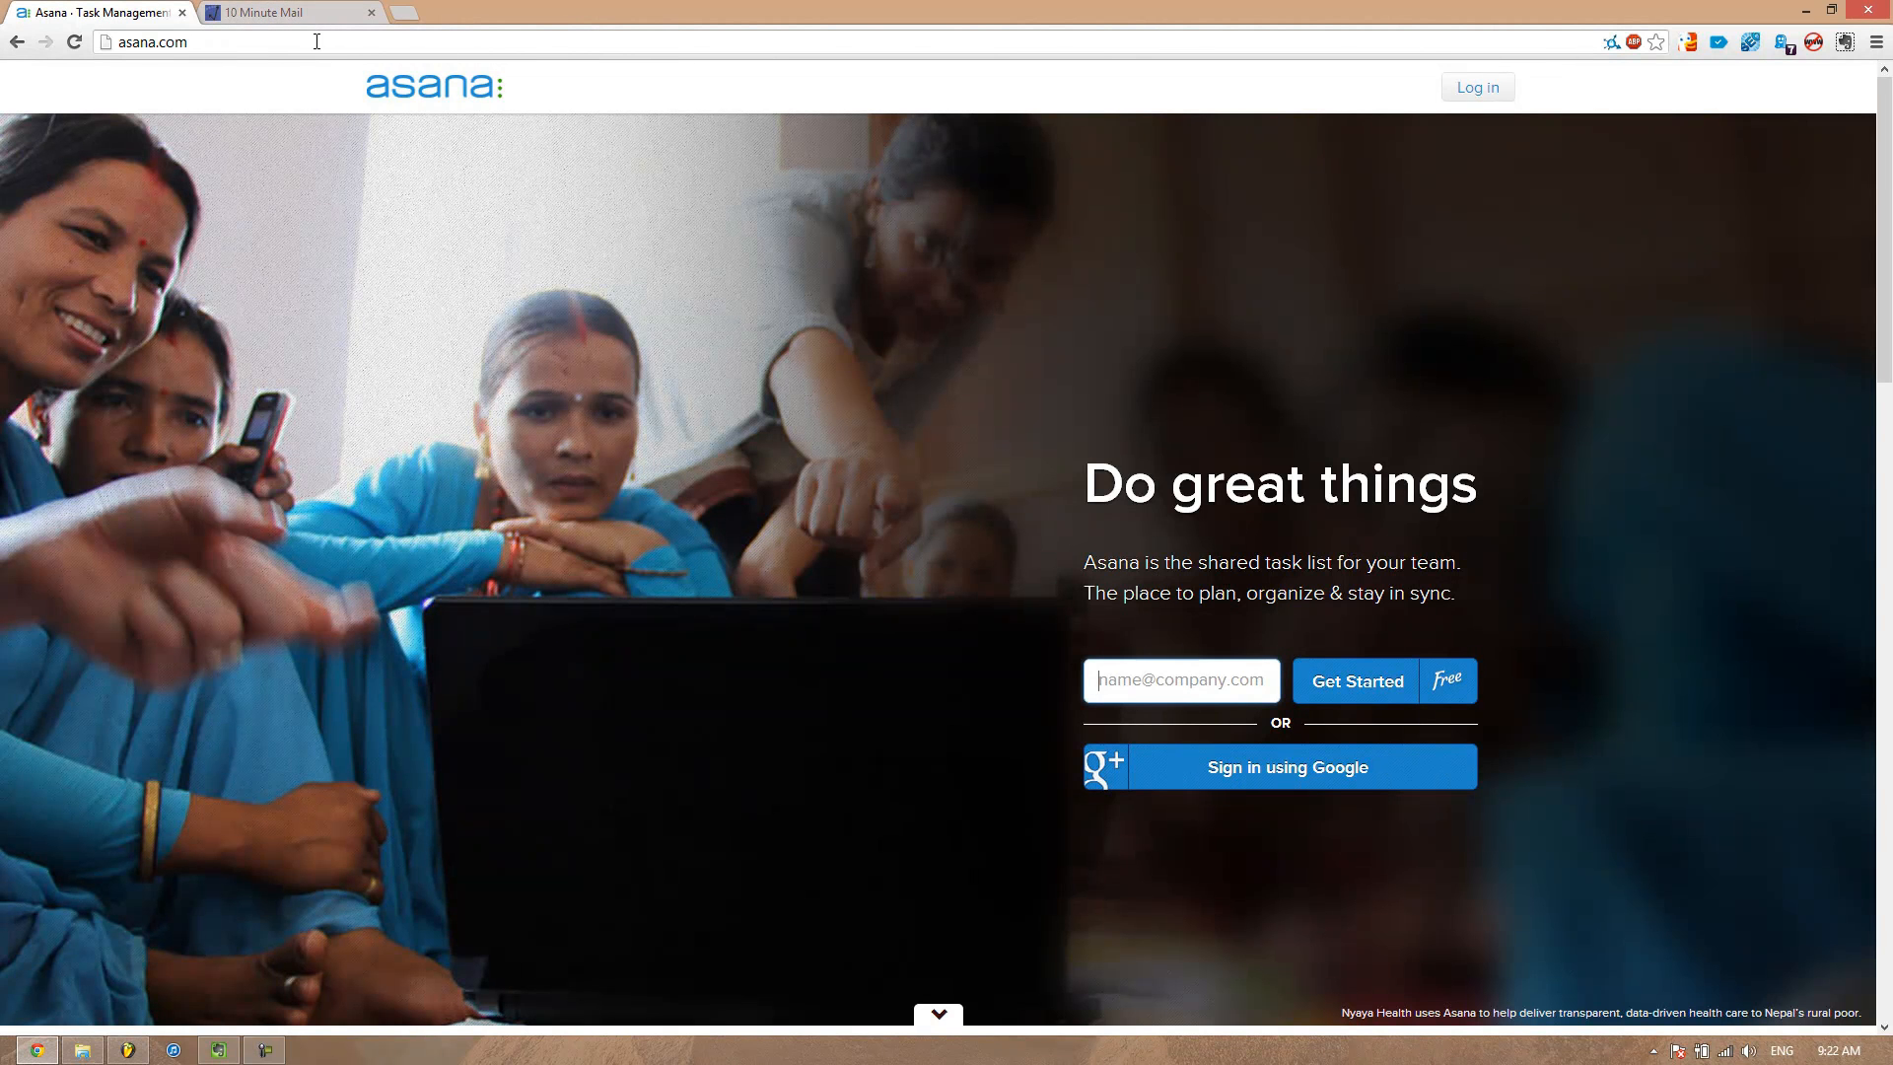
scroll(1530, 292, down, 5)
scroll(1531, 292, up, 5)
Generate a new temporary e-mail address on 10 Minute Mail and copy it
click(326, 12)
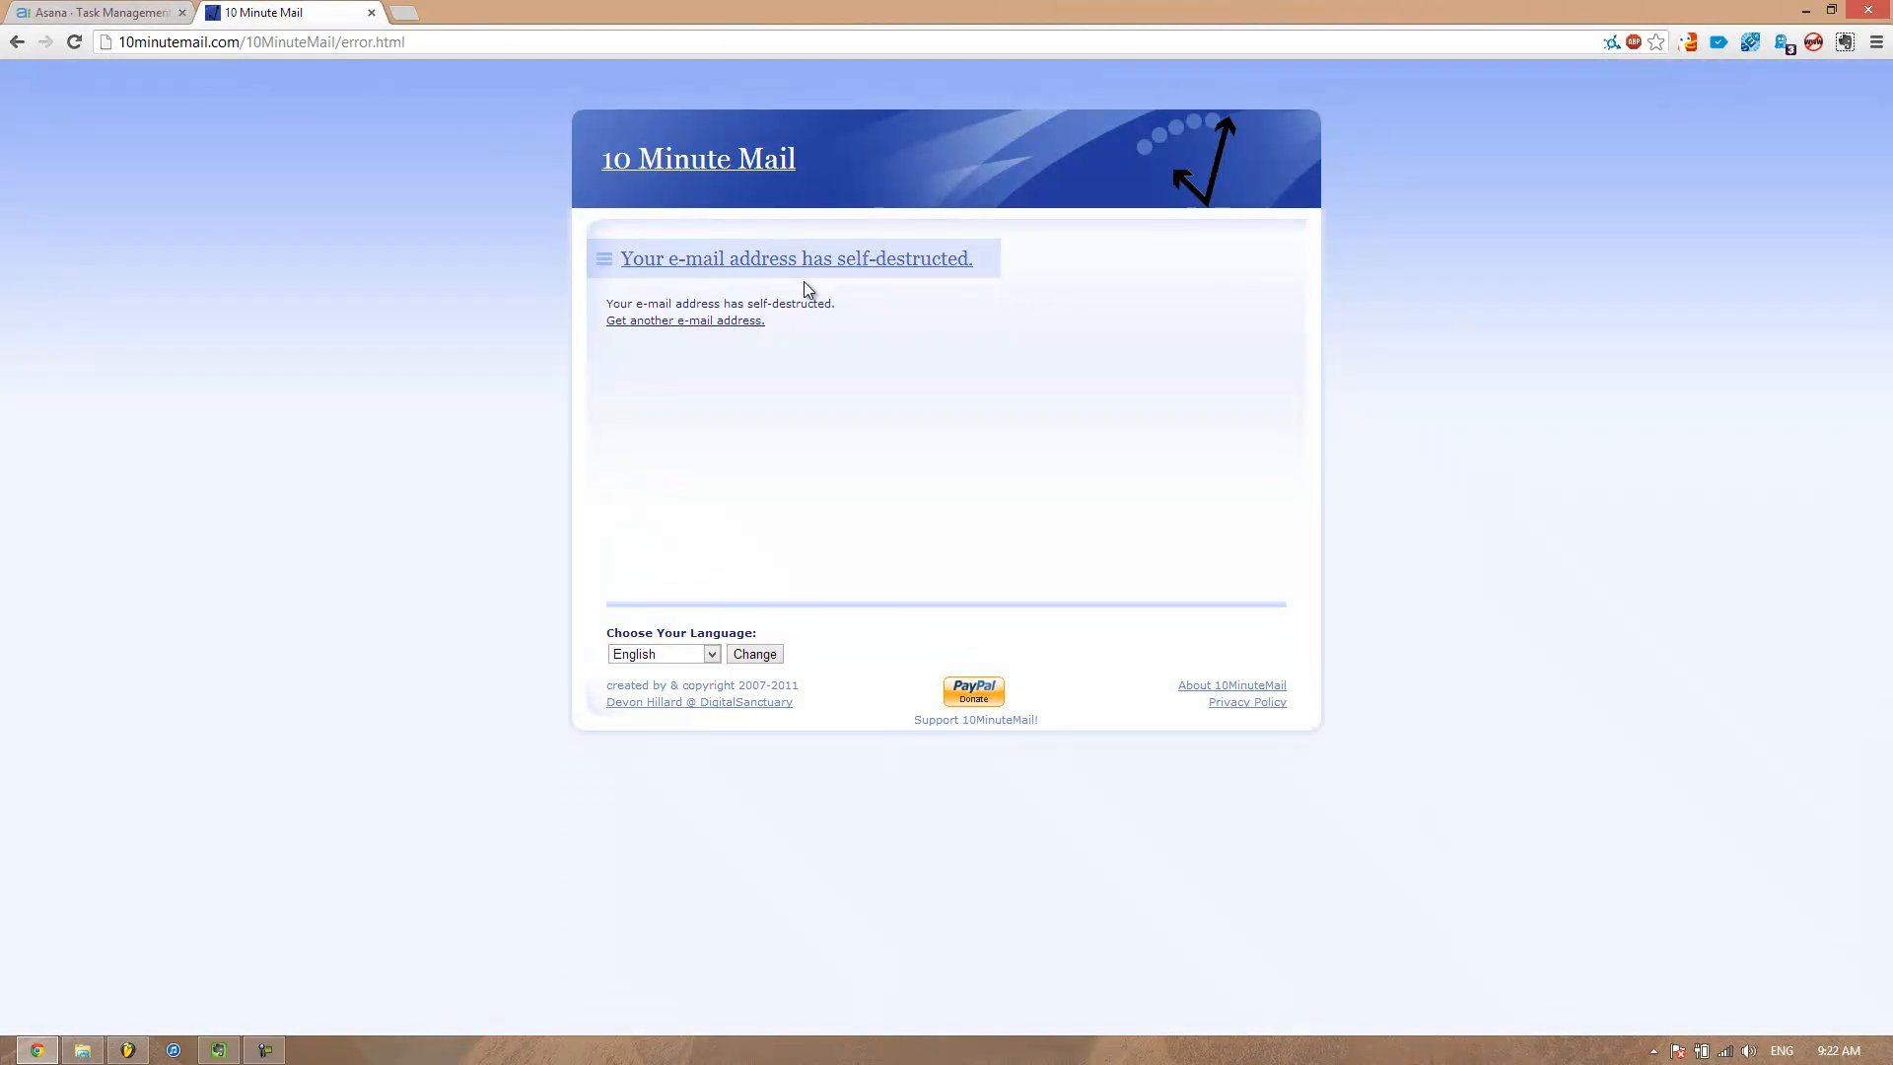
click(708, 325)
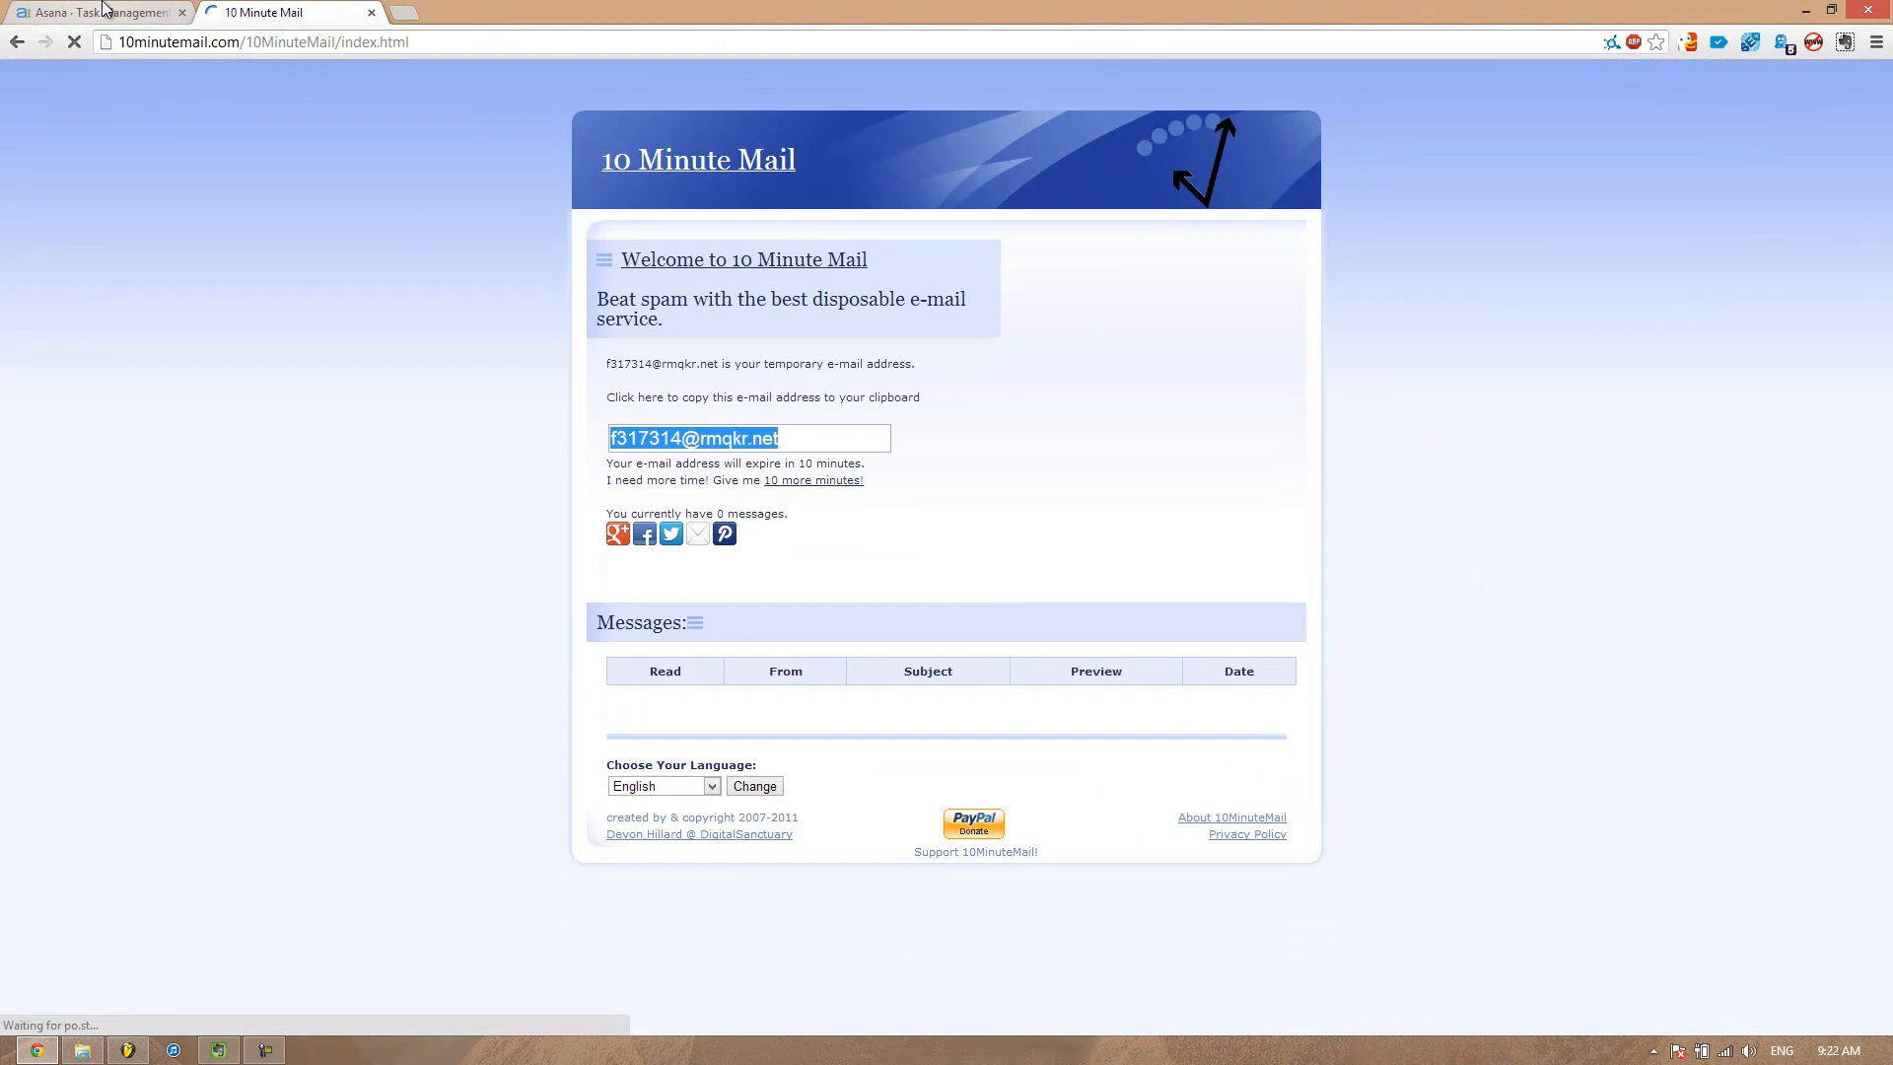
click(854, 437)
click(854, 438)
key(ctrl+c)
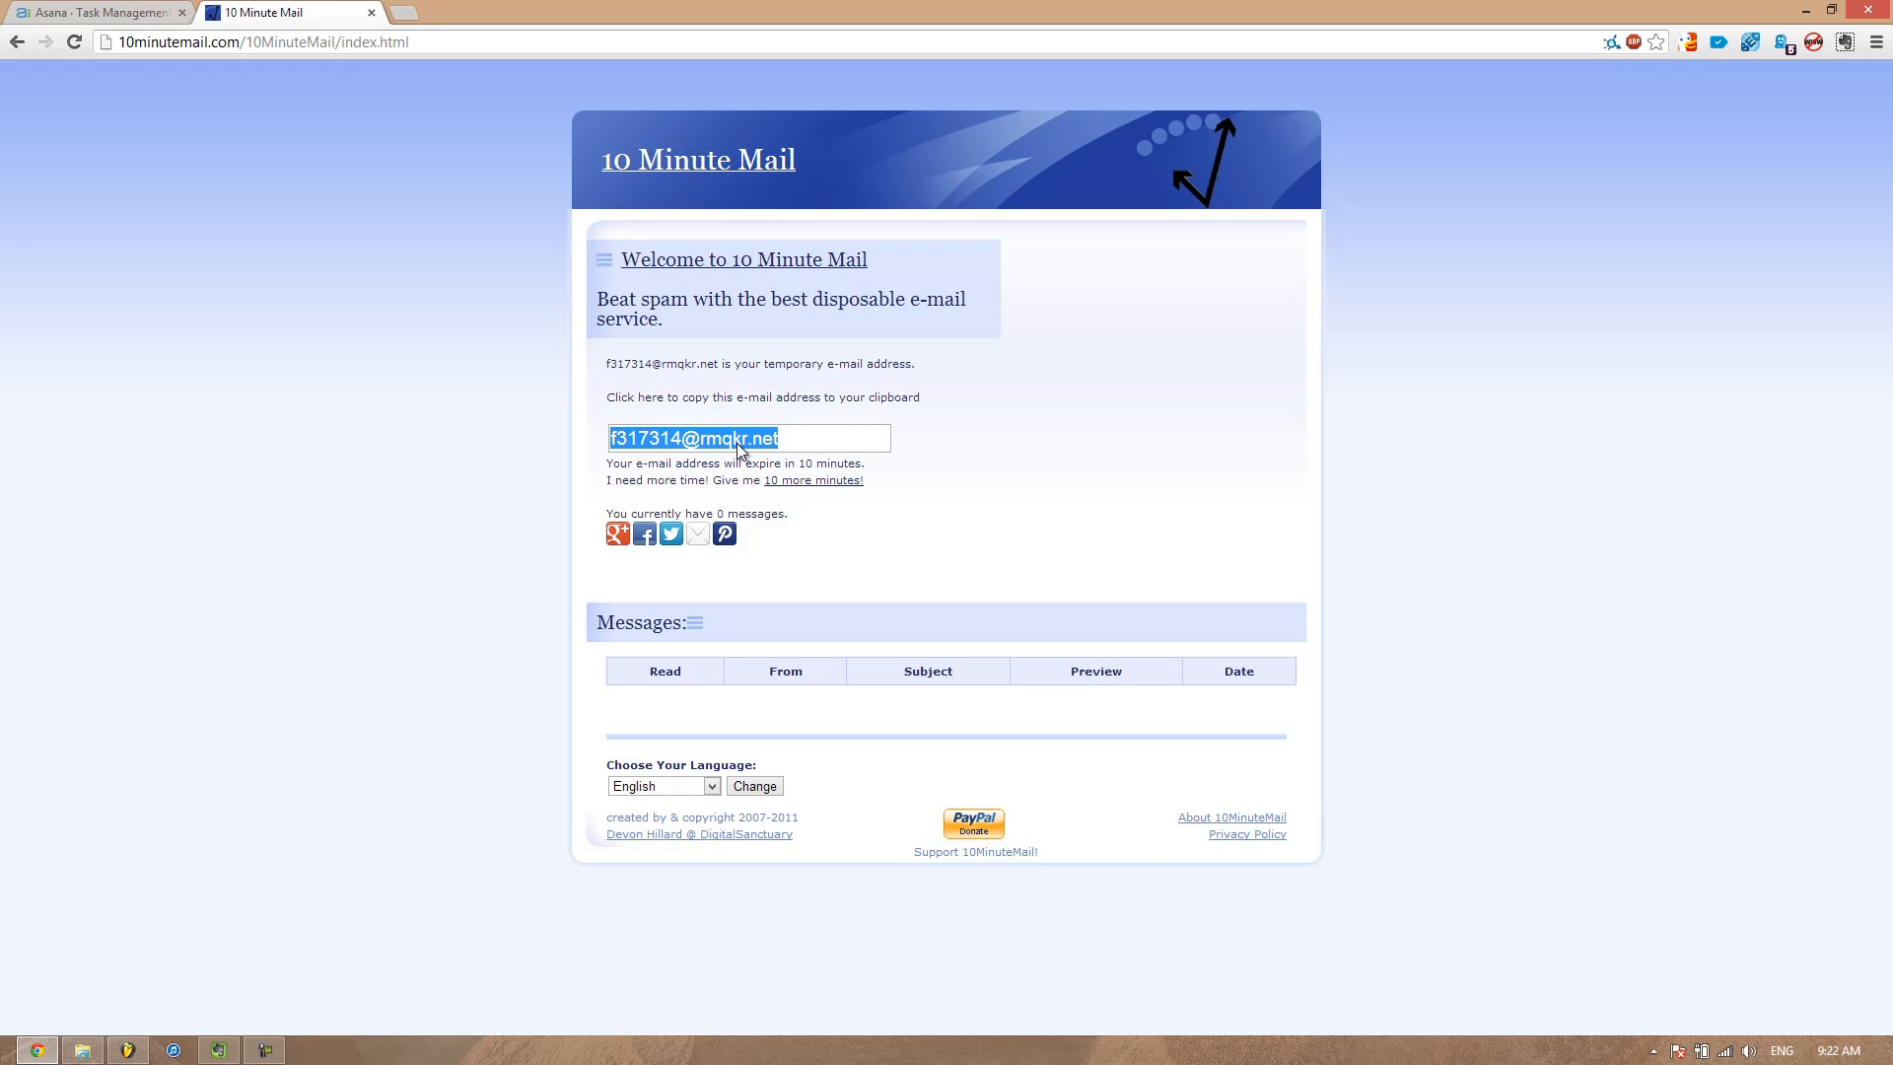
Sign up for Asana using the copied temporary e-mail address
click(158, 10)
click(1187, 679)
key(ctrl+v)
key(Return)
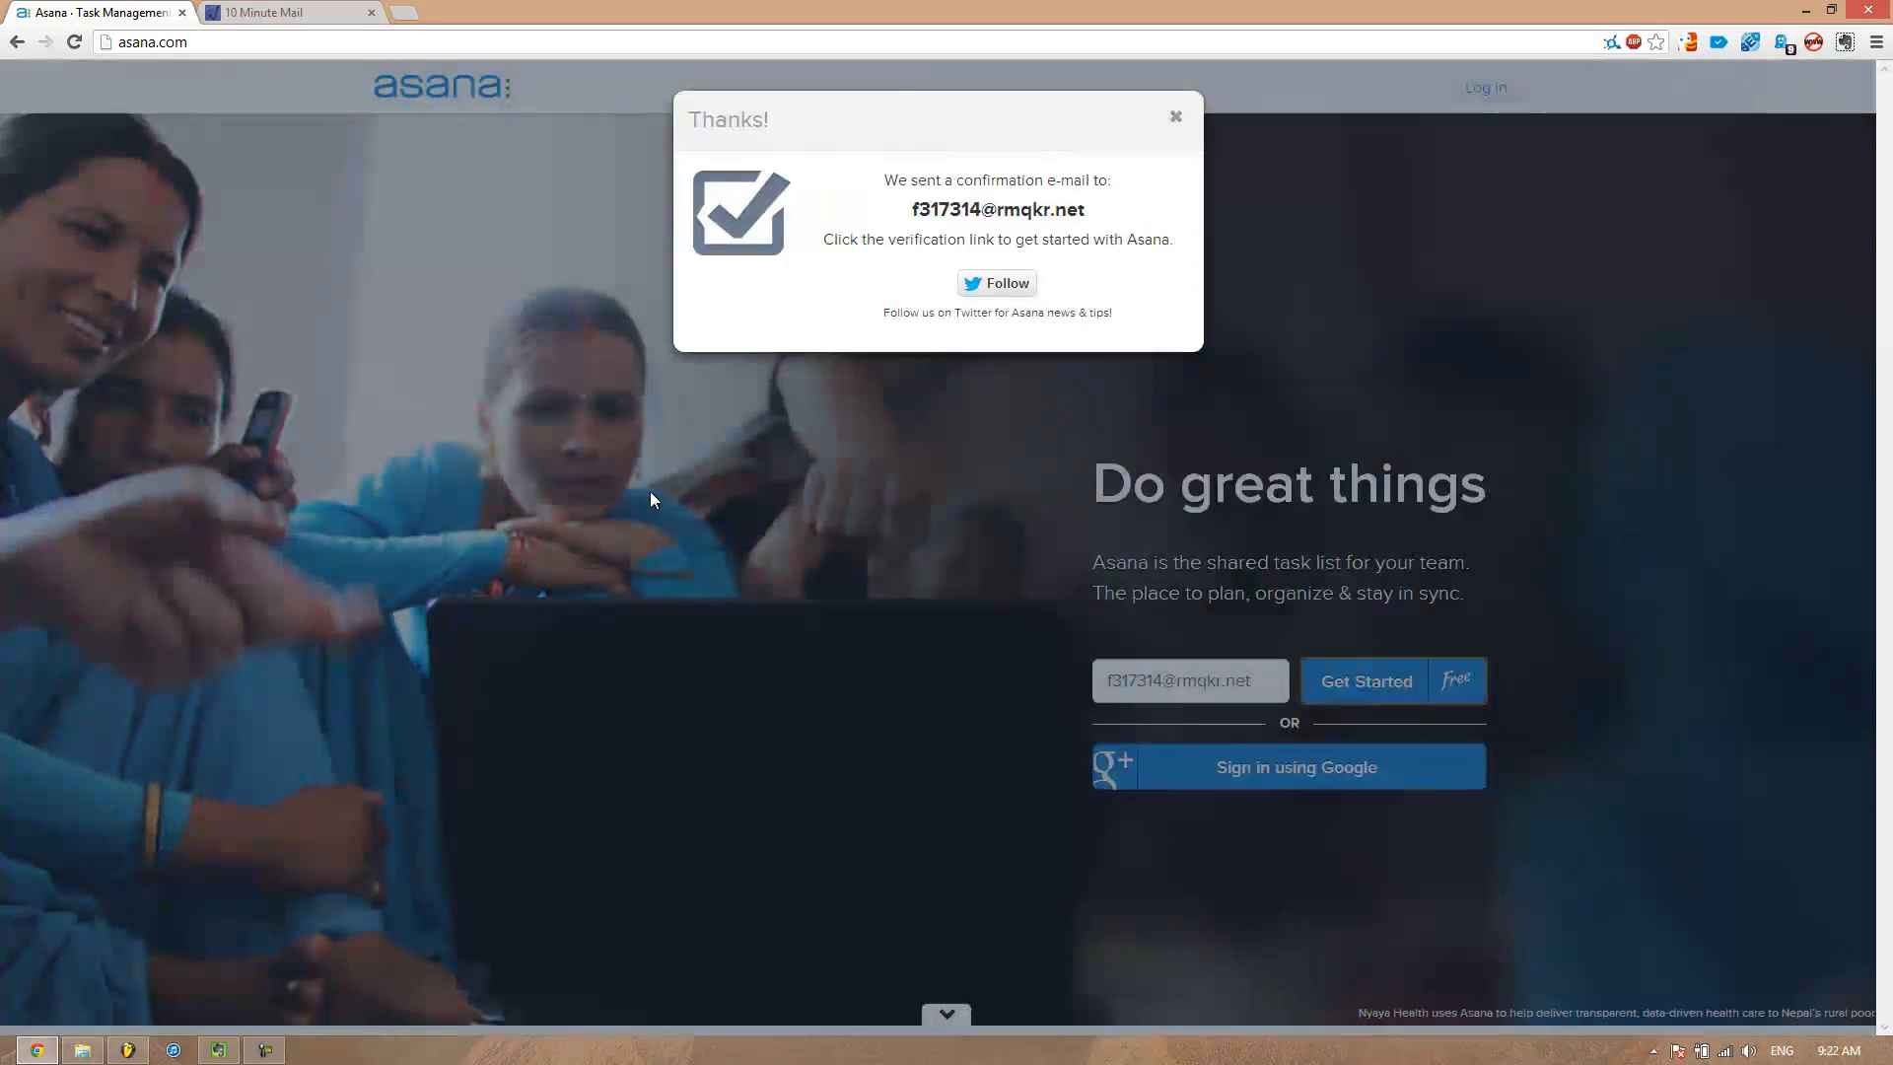
Open the Asana sign-up confirmation message in the temporary inbox and follow its verification link
key(ctrl+Tab)
click(818, 707)
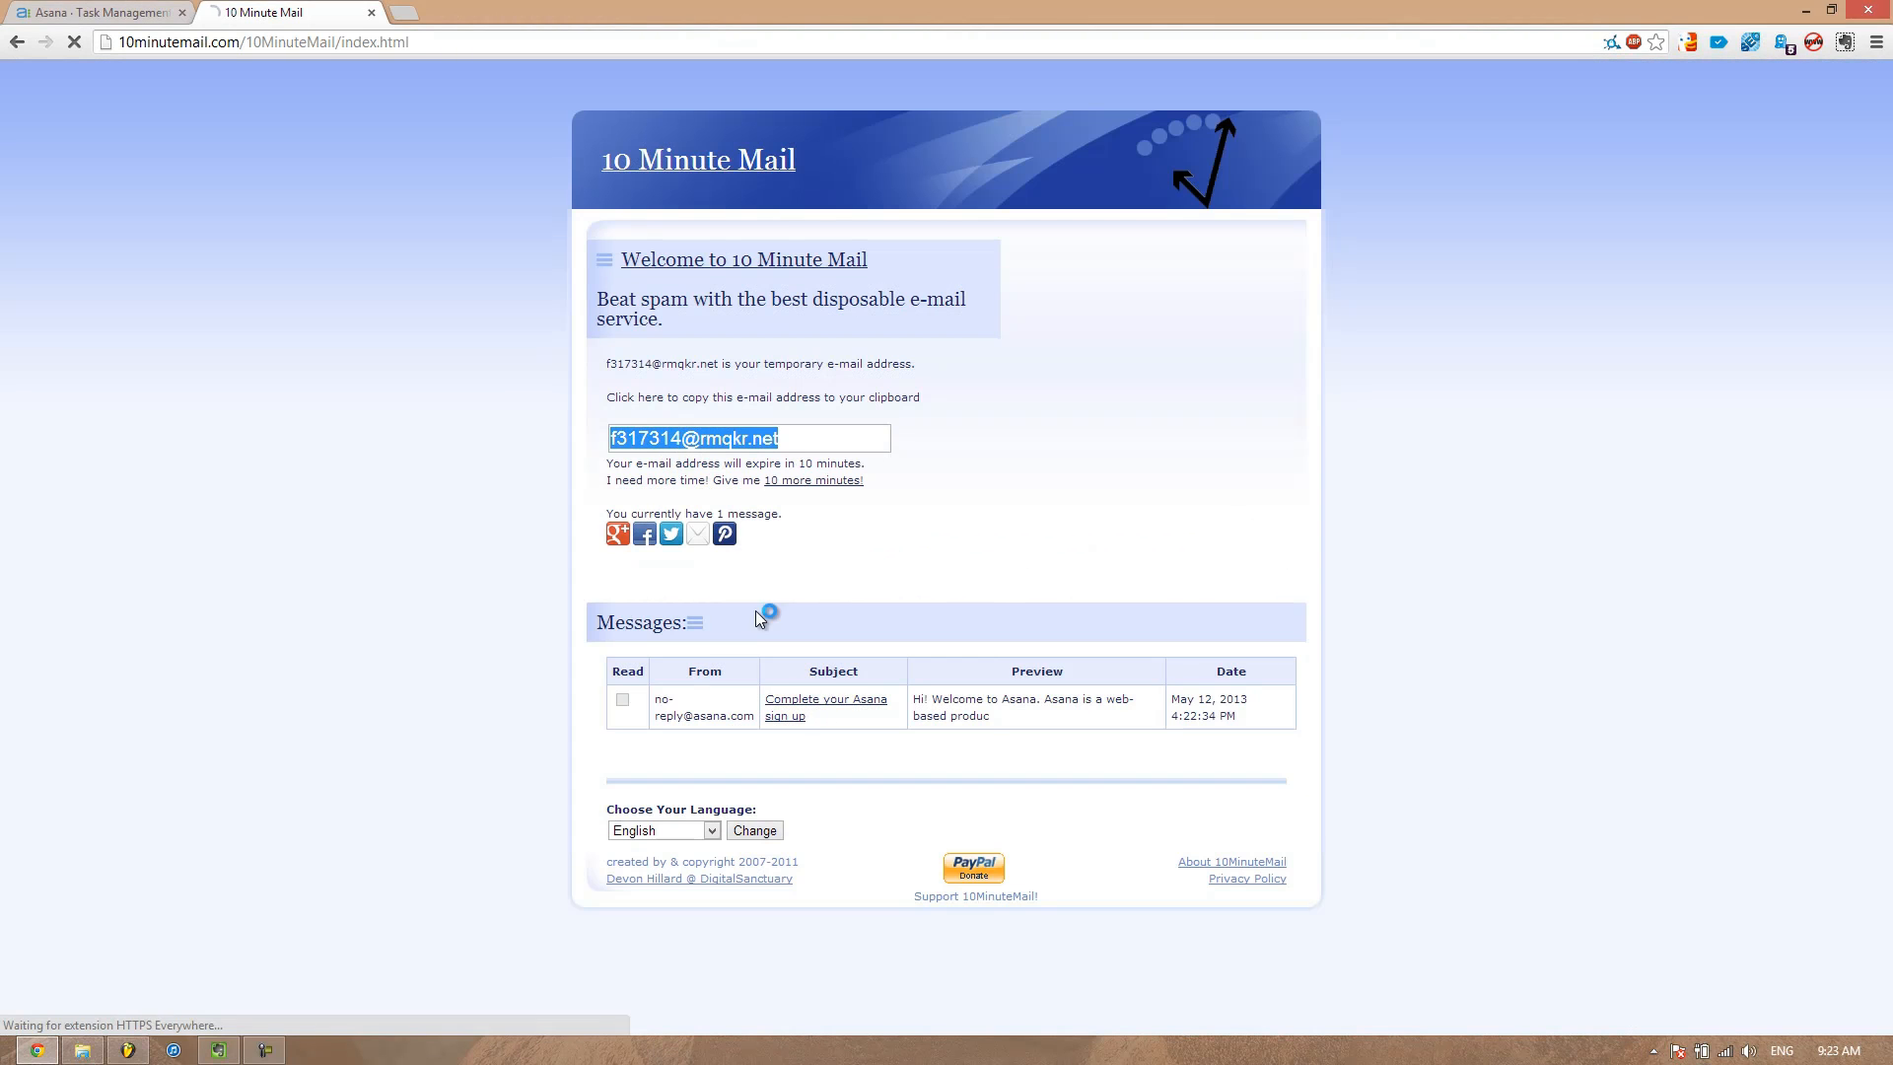
scroll(329, 200, down, 2)
click(796, 800)
click(182, 12)
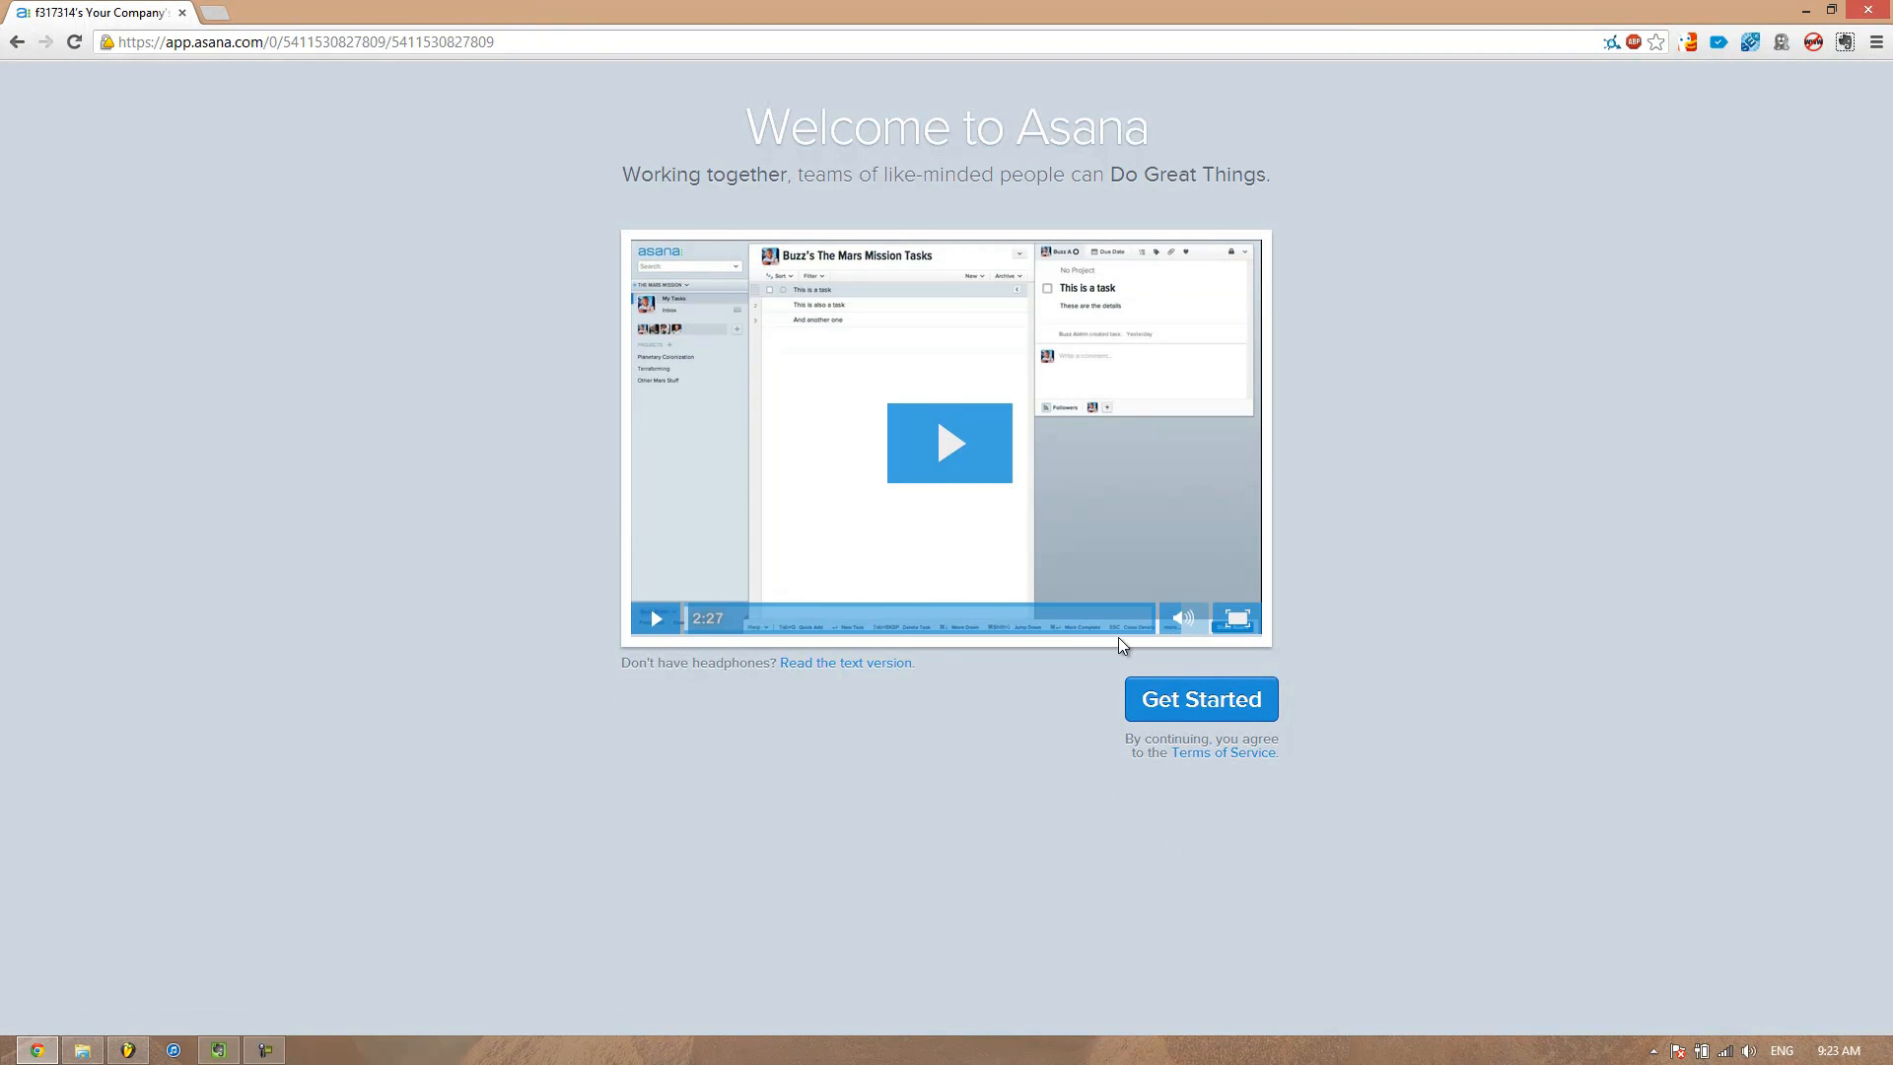
Start the account setup, enter your full name and an account password, and continue
click(1237, 711)
text(Sam Matla)
key(Tab)
text(********)
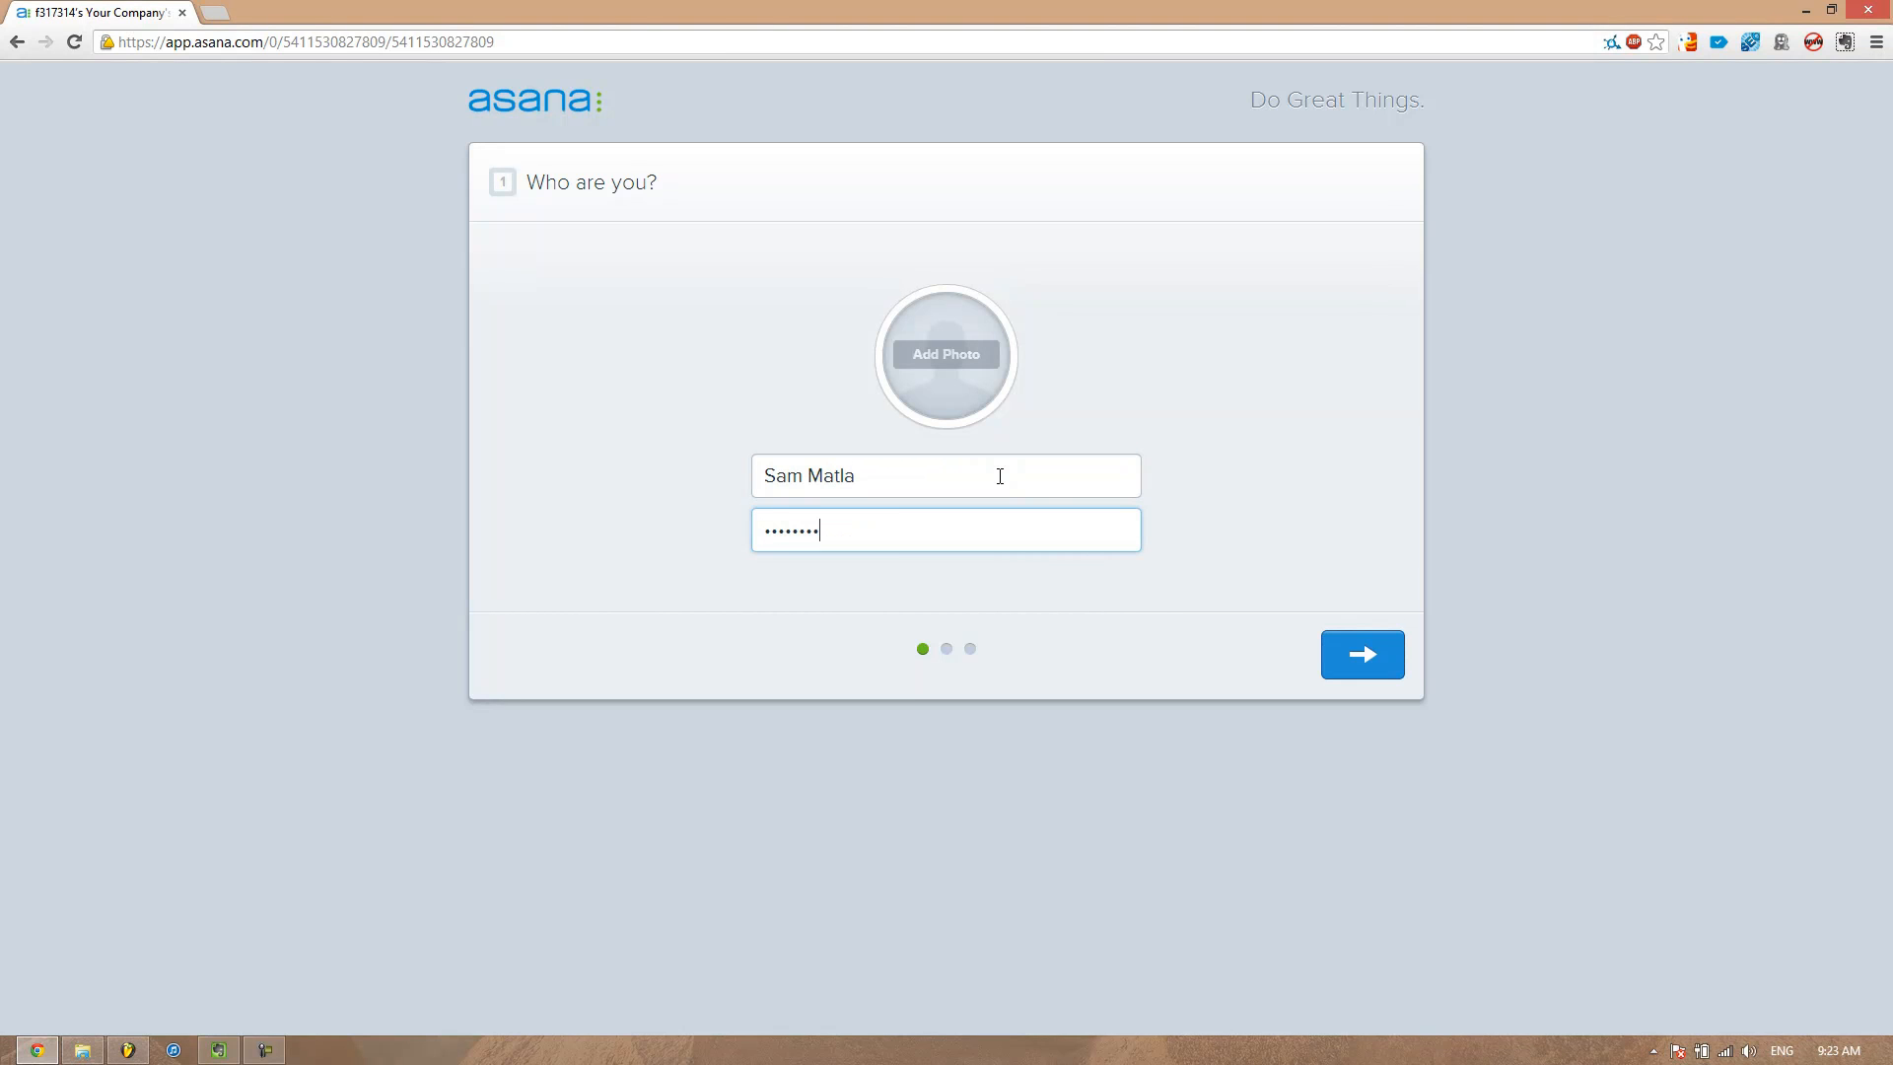
click(1398, 662)
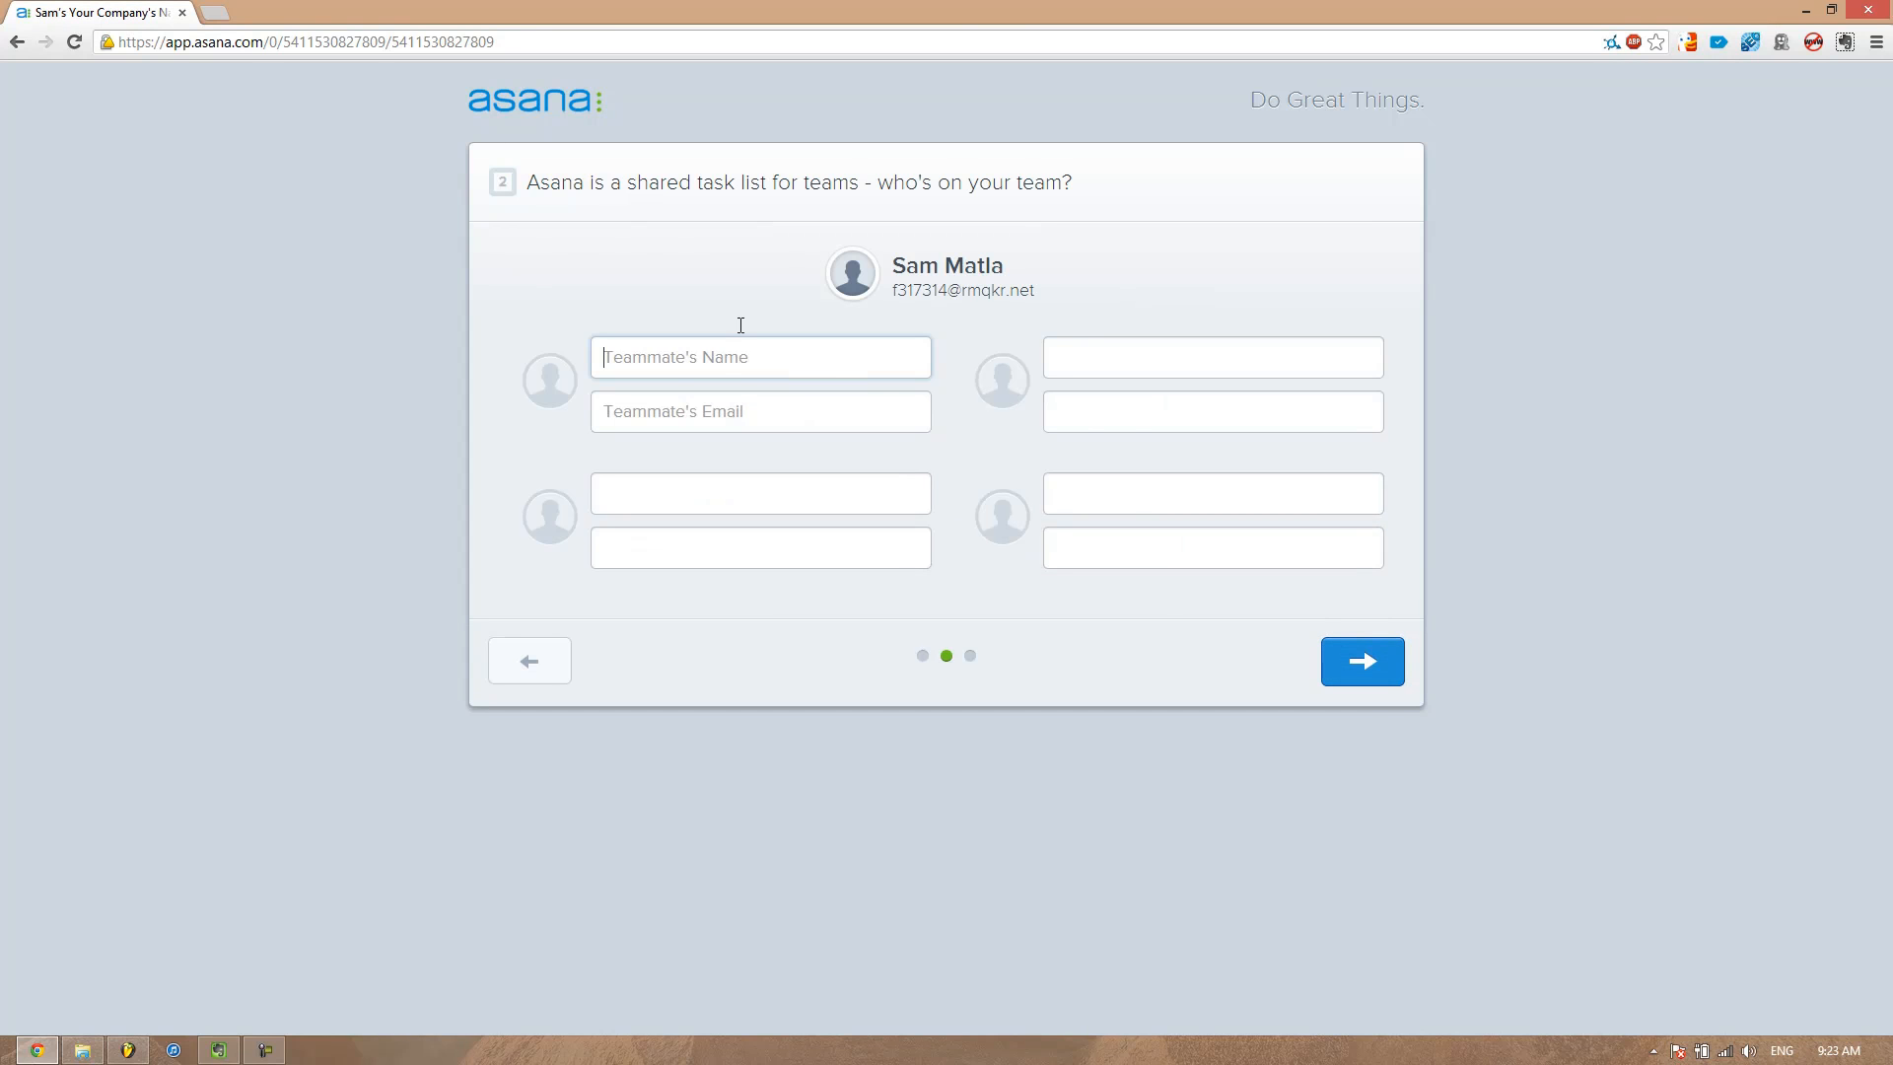
Skip inviting teammates and continue to the next setup page
click(1128, 387)
click(1192, 424)
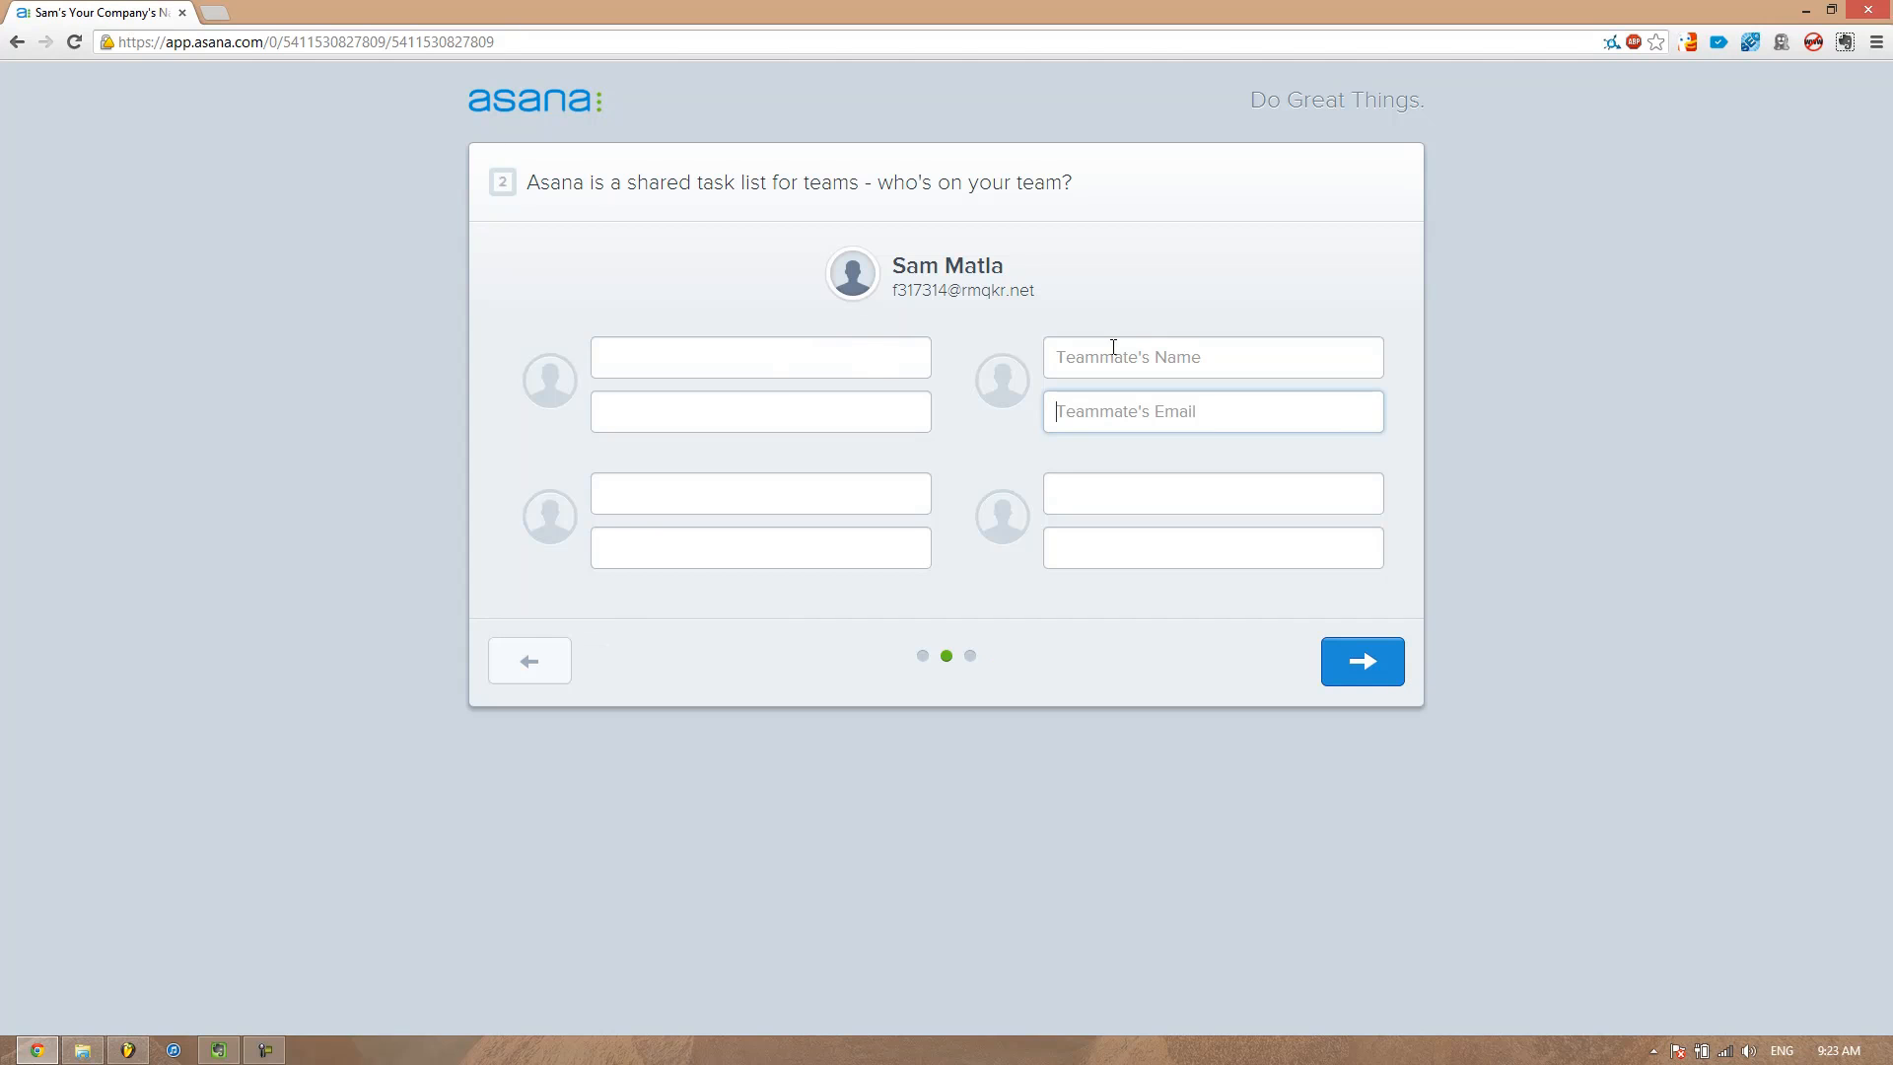
click(885, 359)
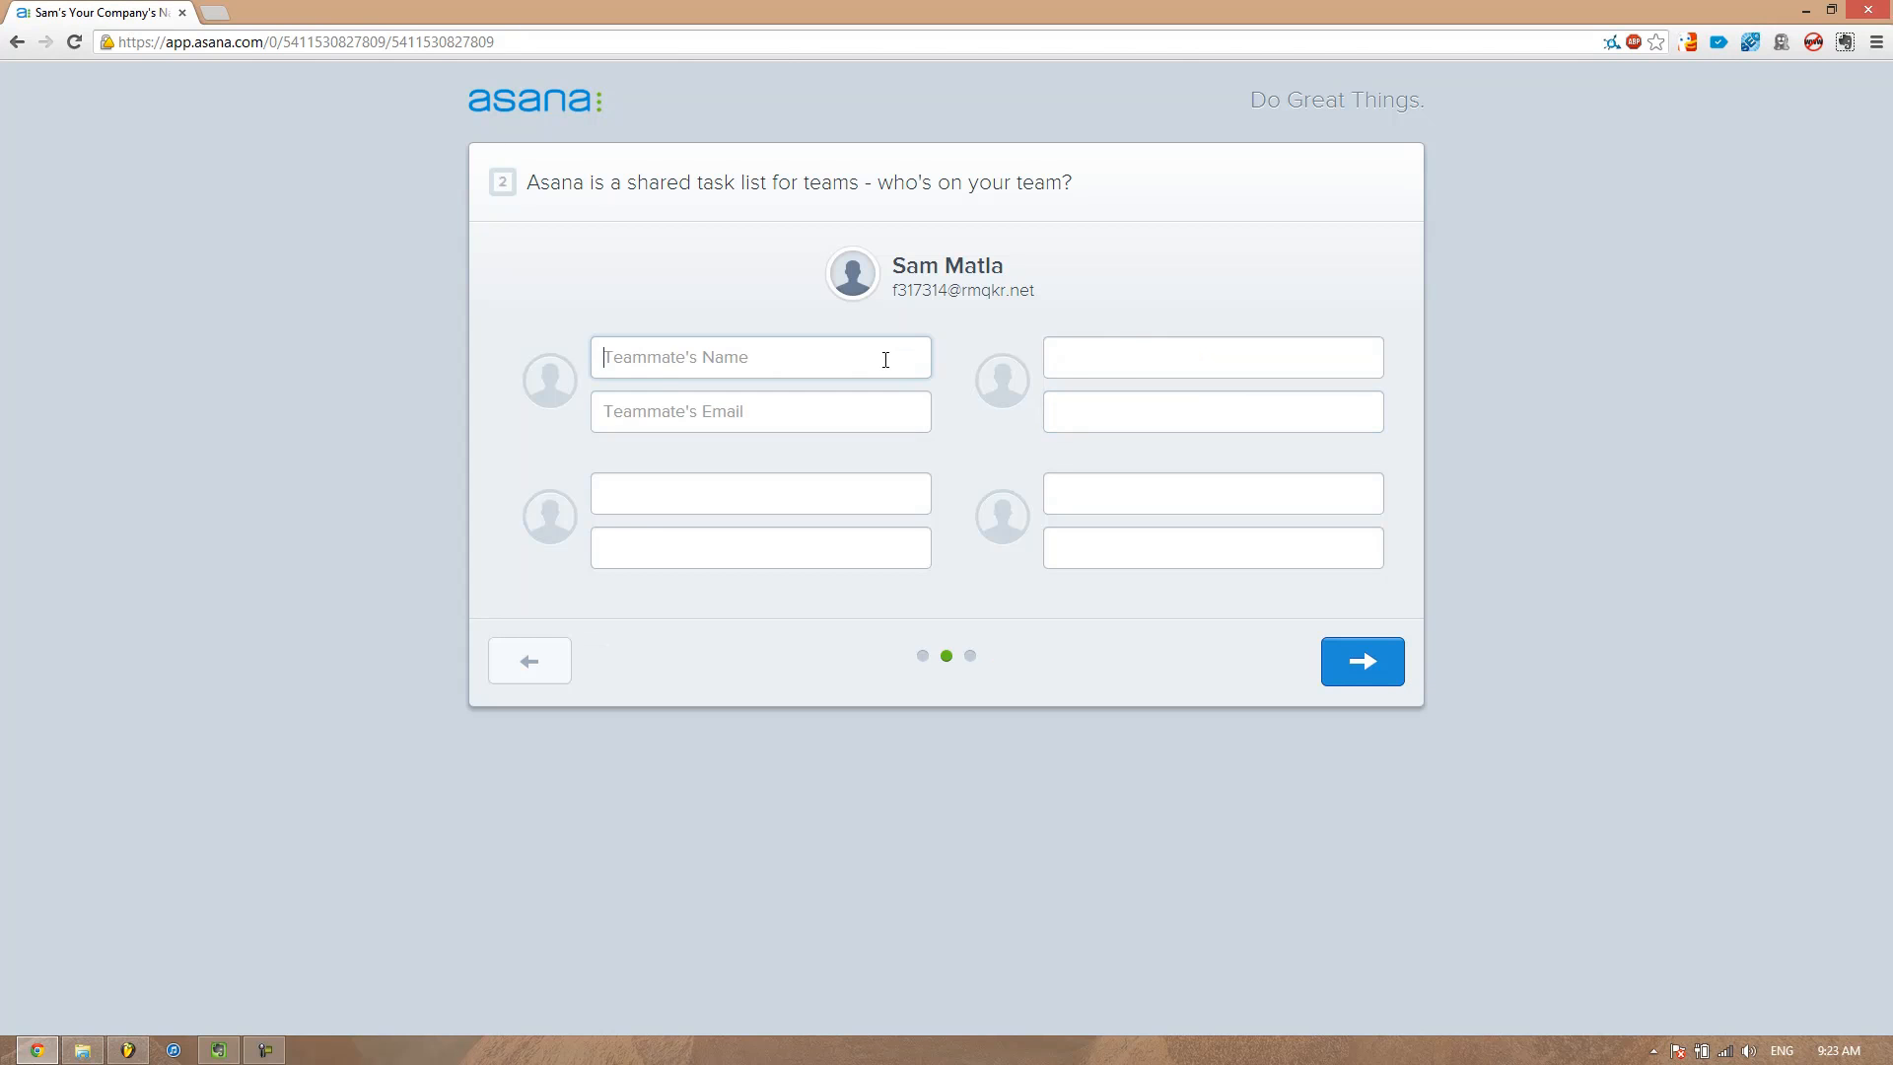
click(706, 475)
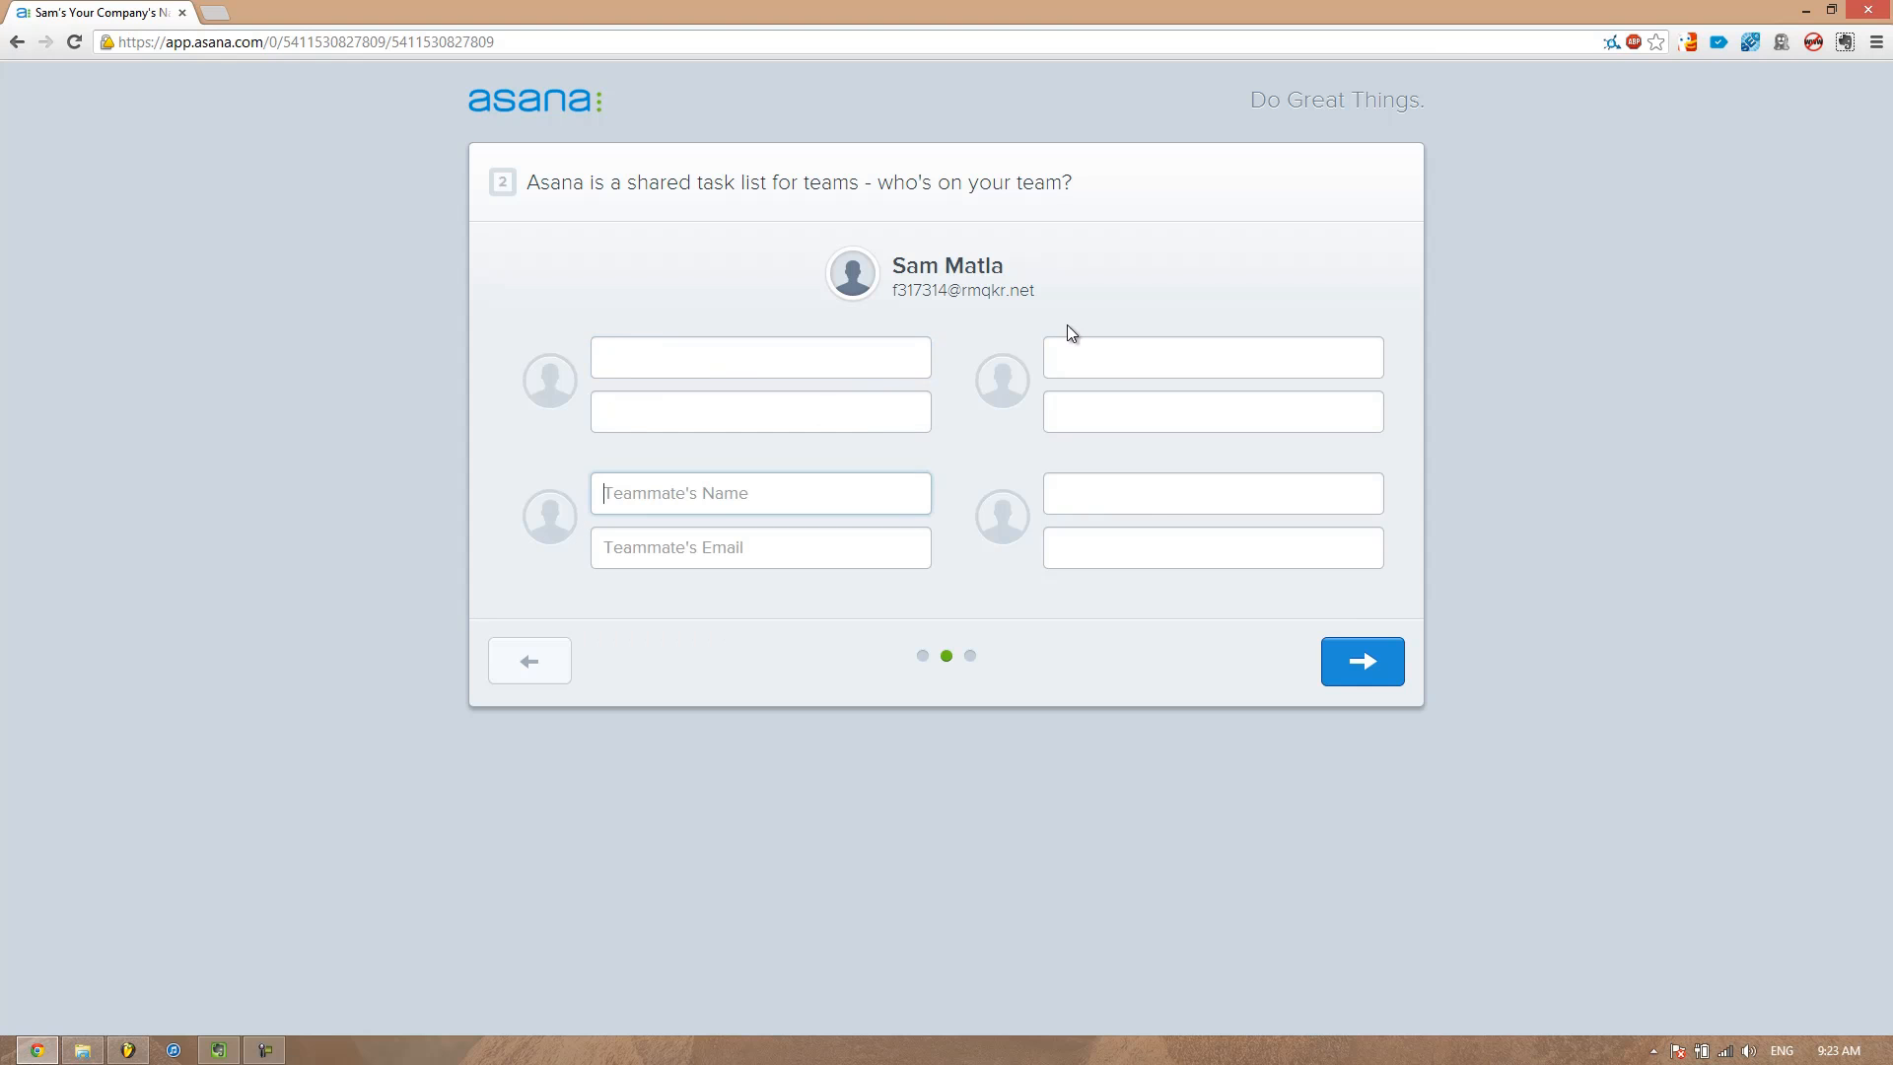
click(1080, 341)
click(1216, 494)
click(857, 368)
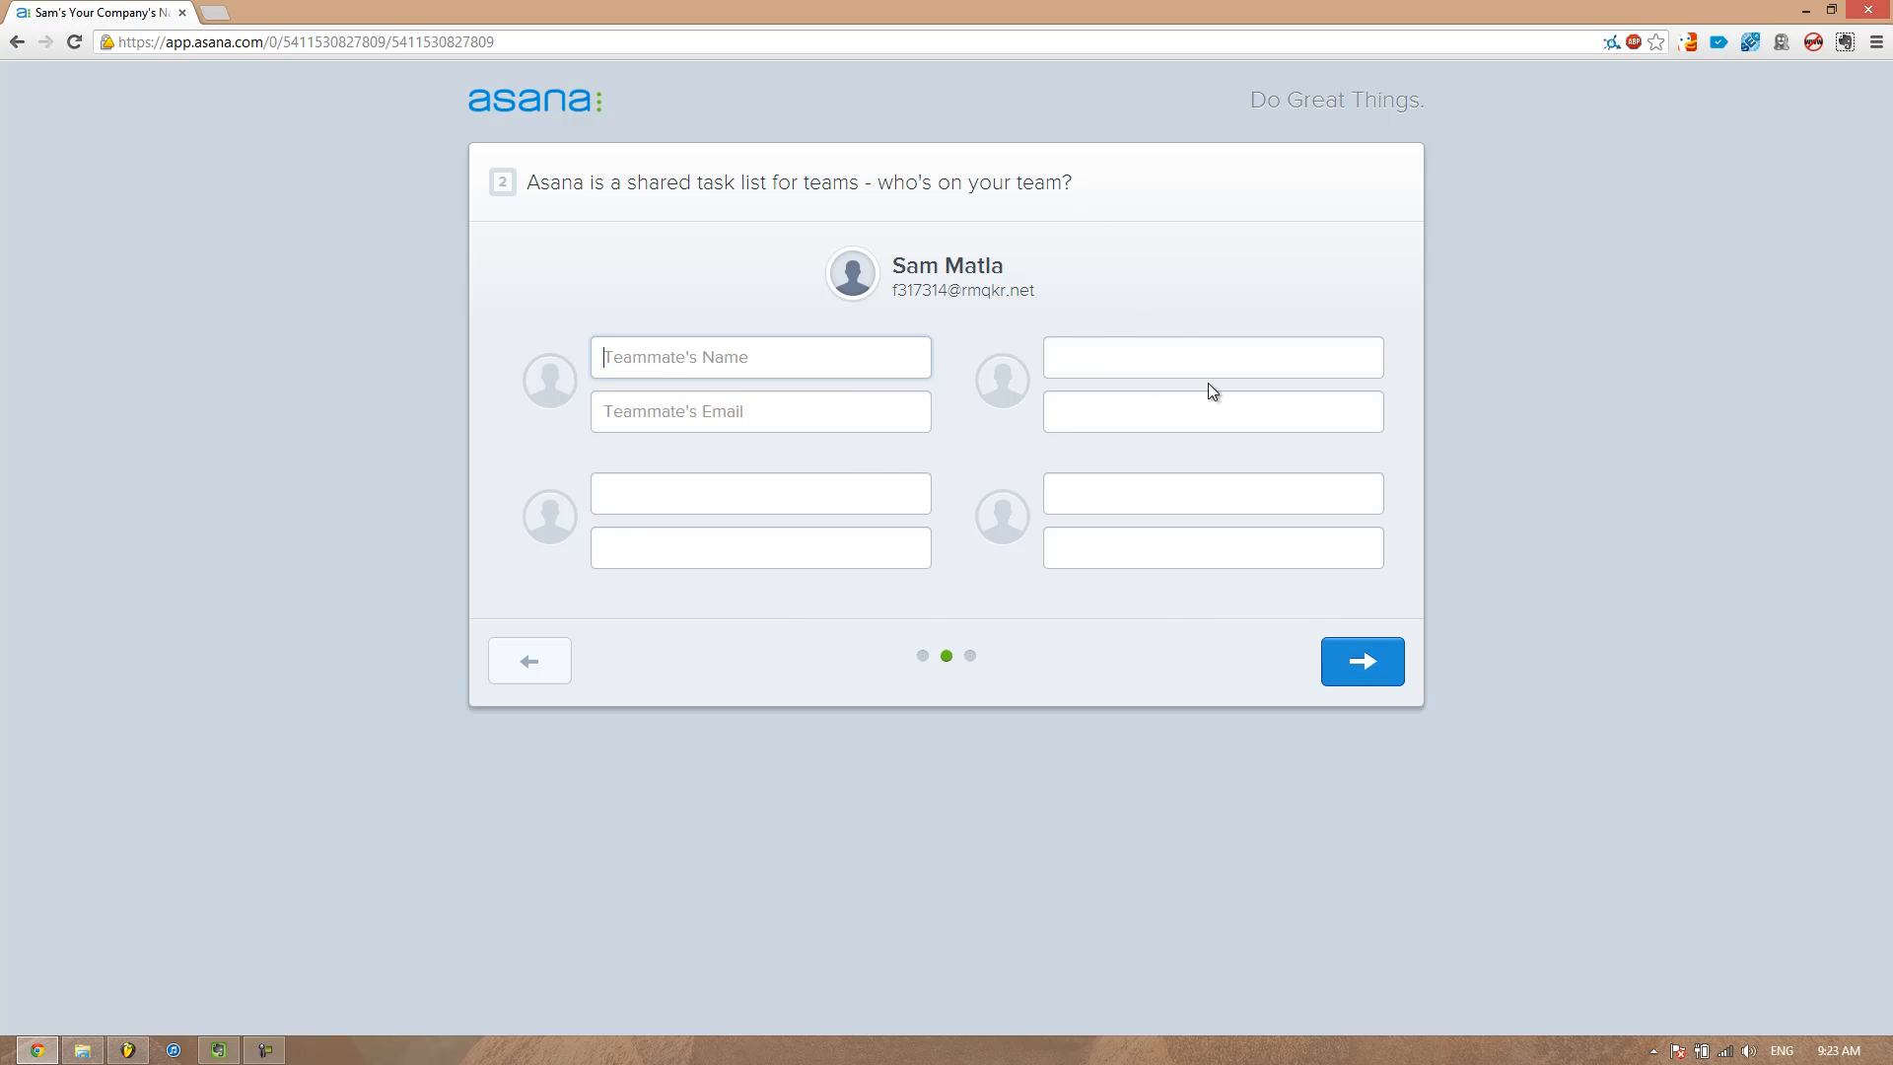
click(1373, 674)
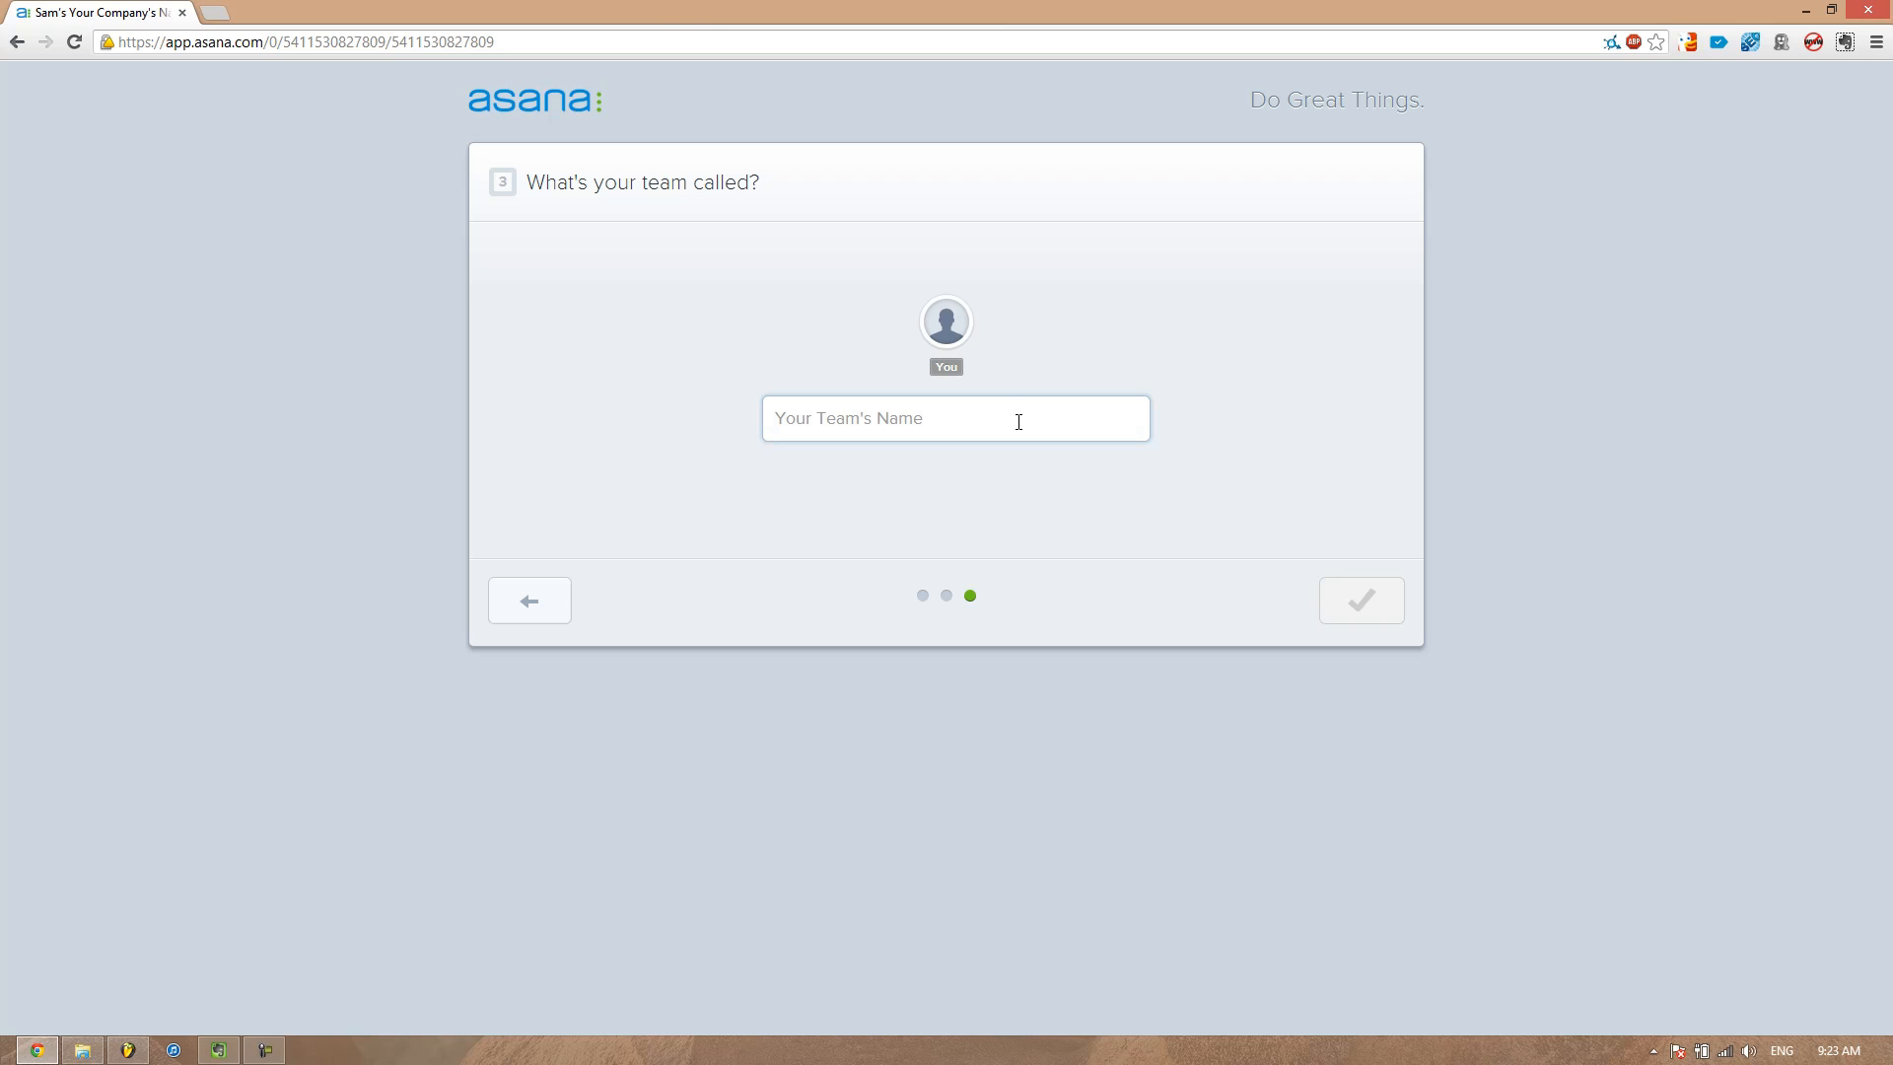
Name the team ME and finish the setup
text(MEE)
key(BackSpace)
key(Return)
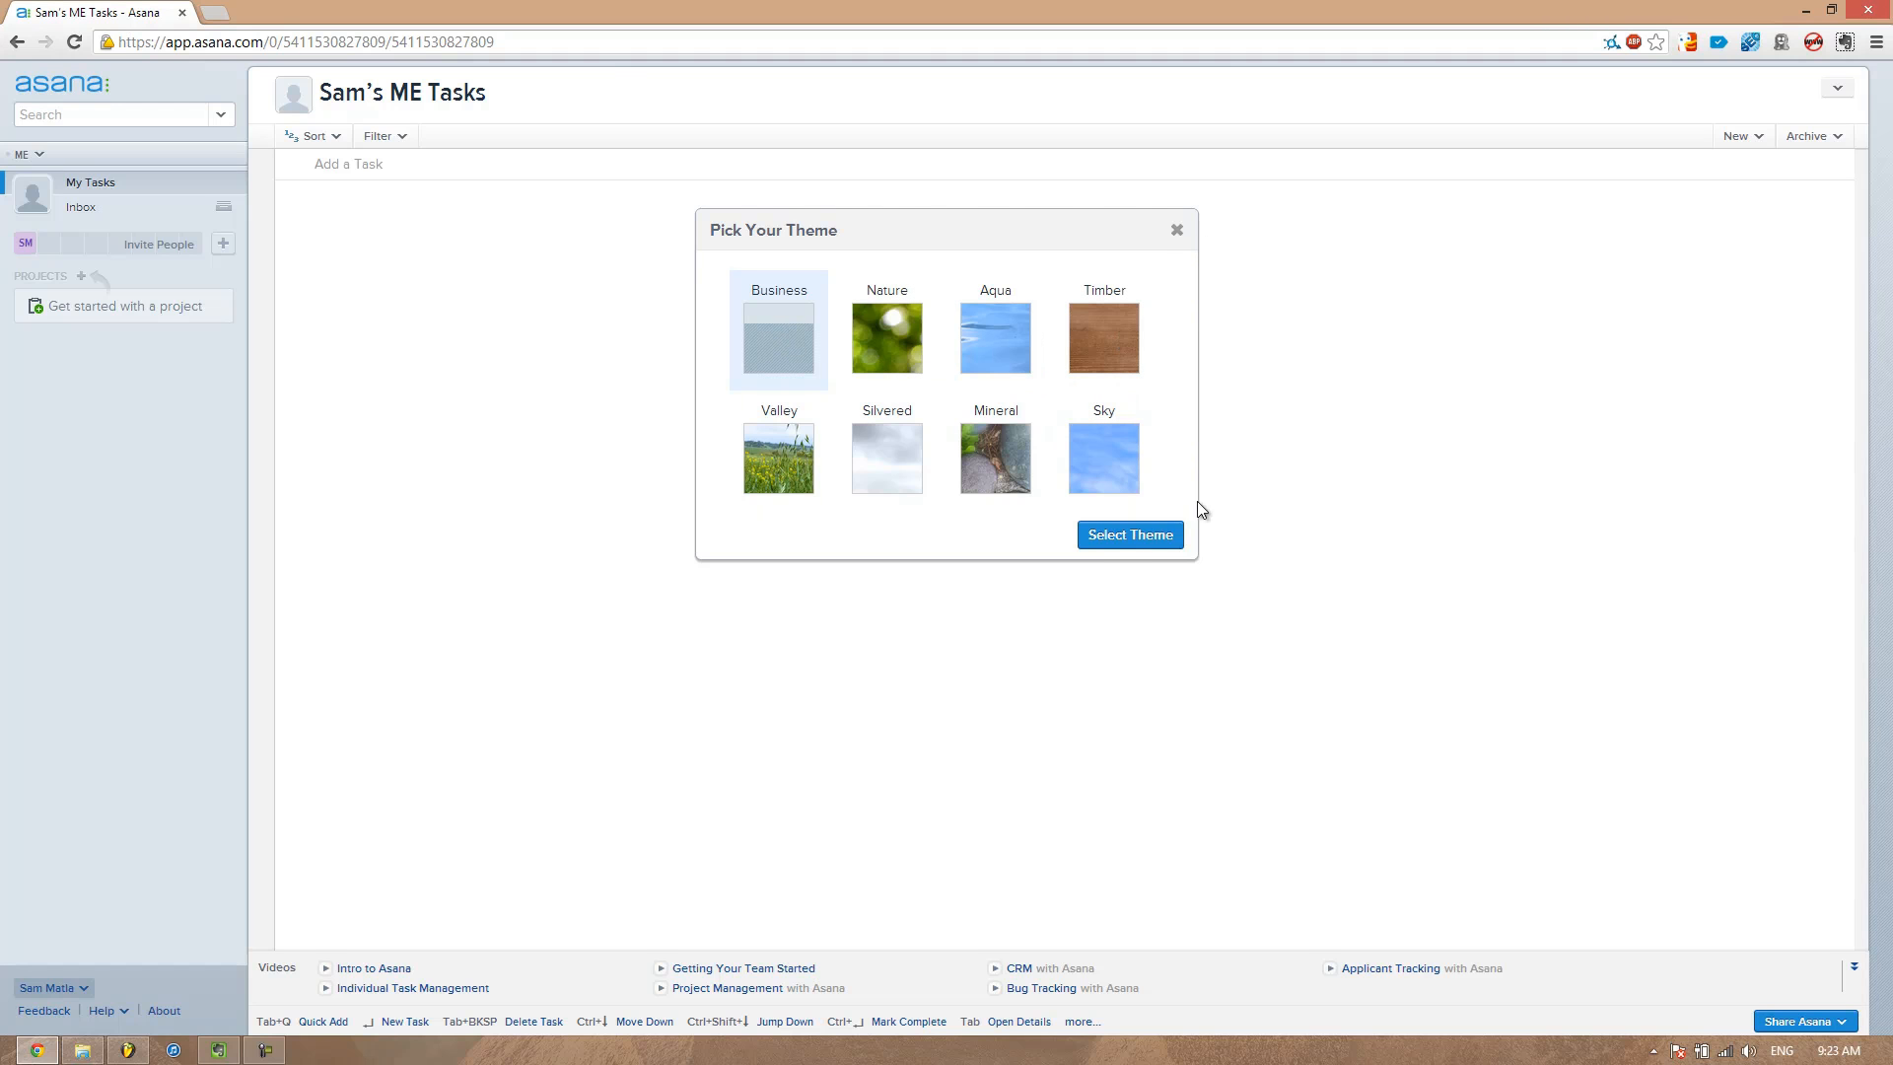
Apply the default Business theme and dismiss the first-project tip
click(1144, 536)
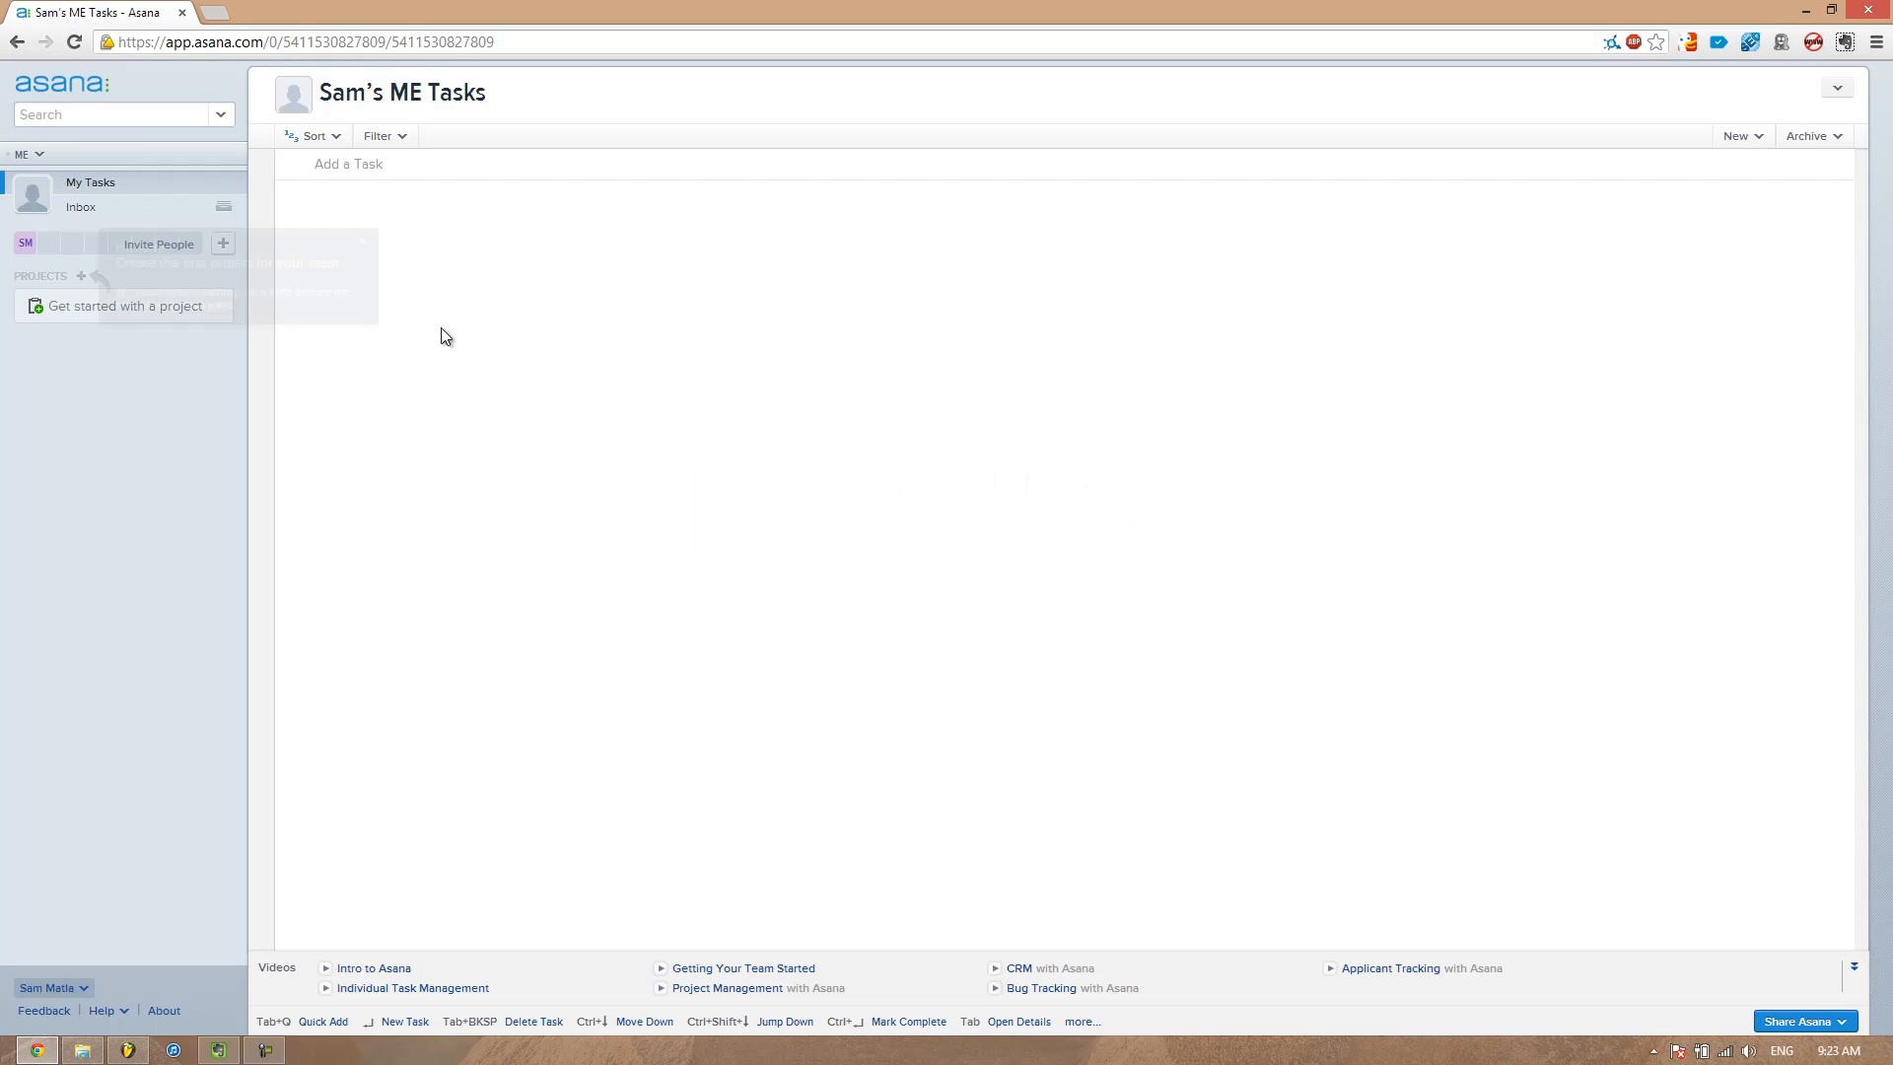
click(363, 242)
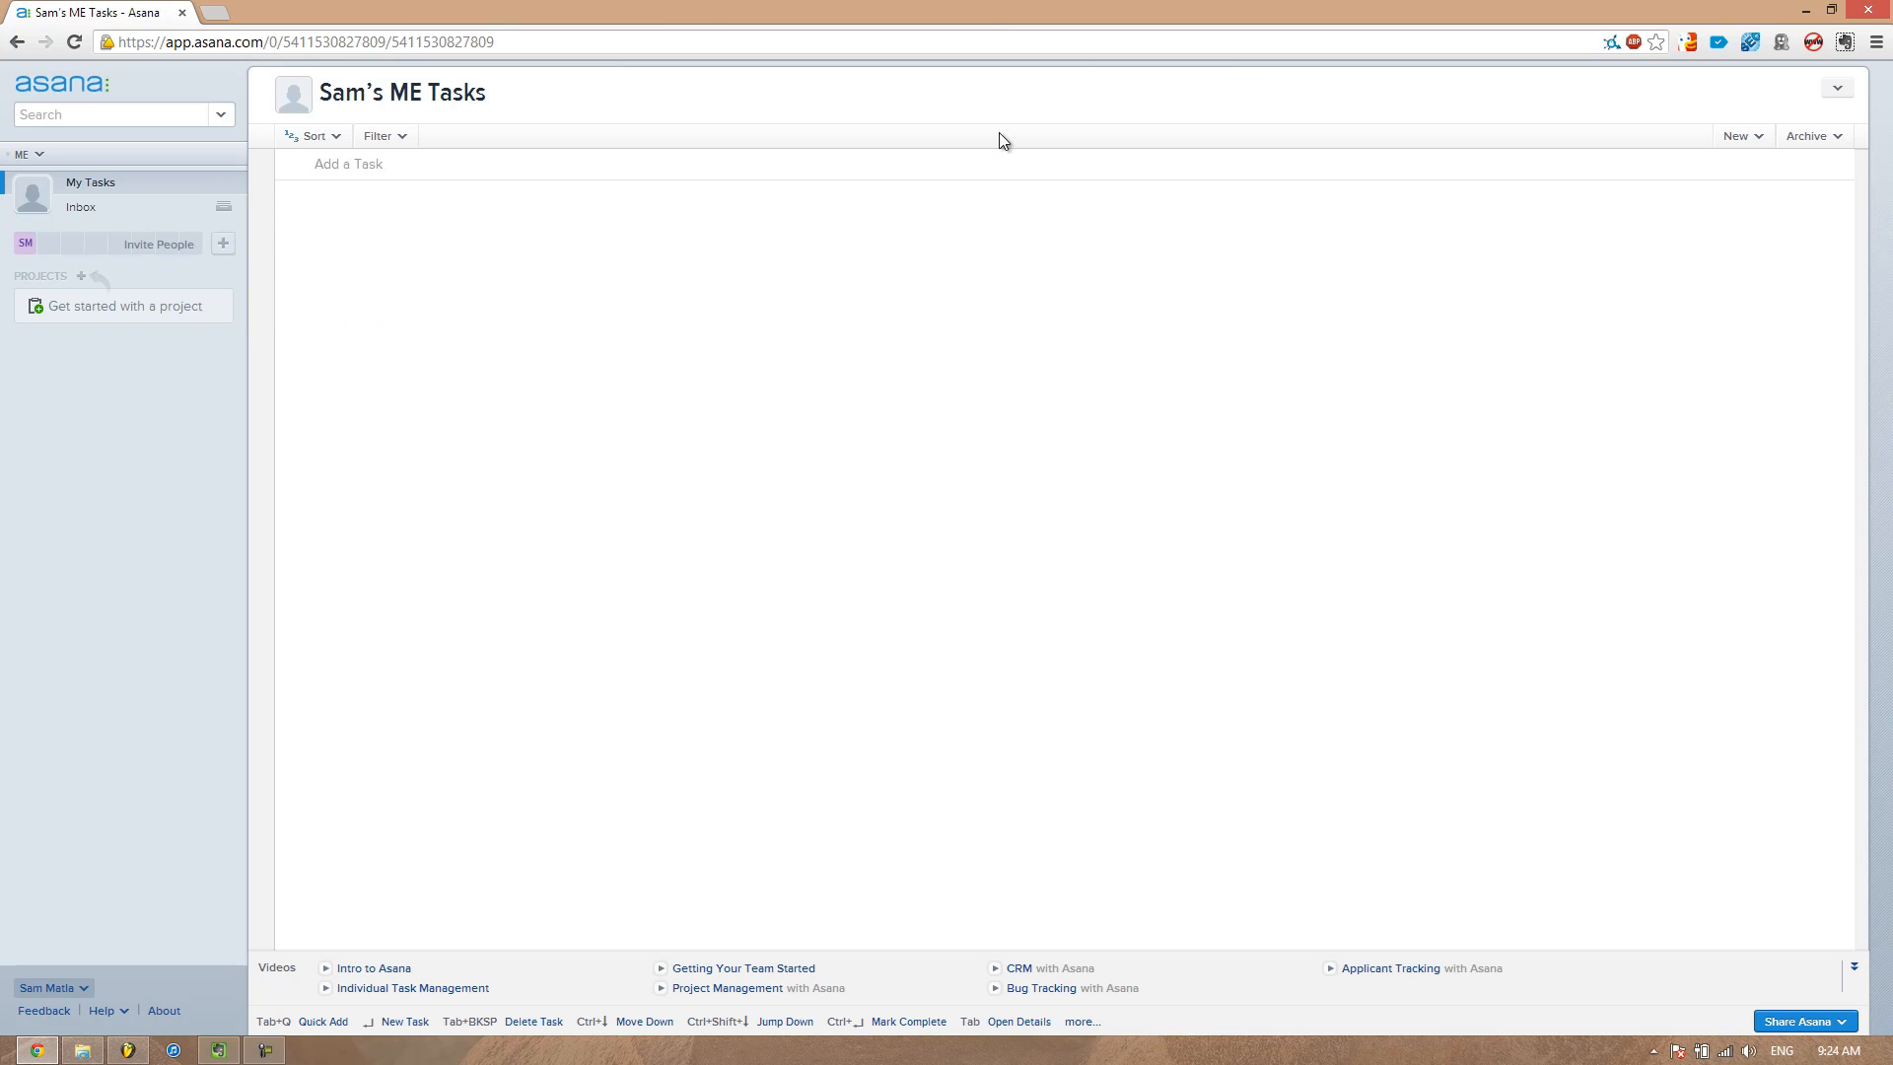
Open the Inbox
click(1836, 90)
click(1453, 117)
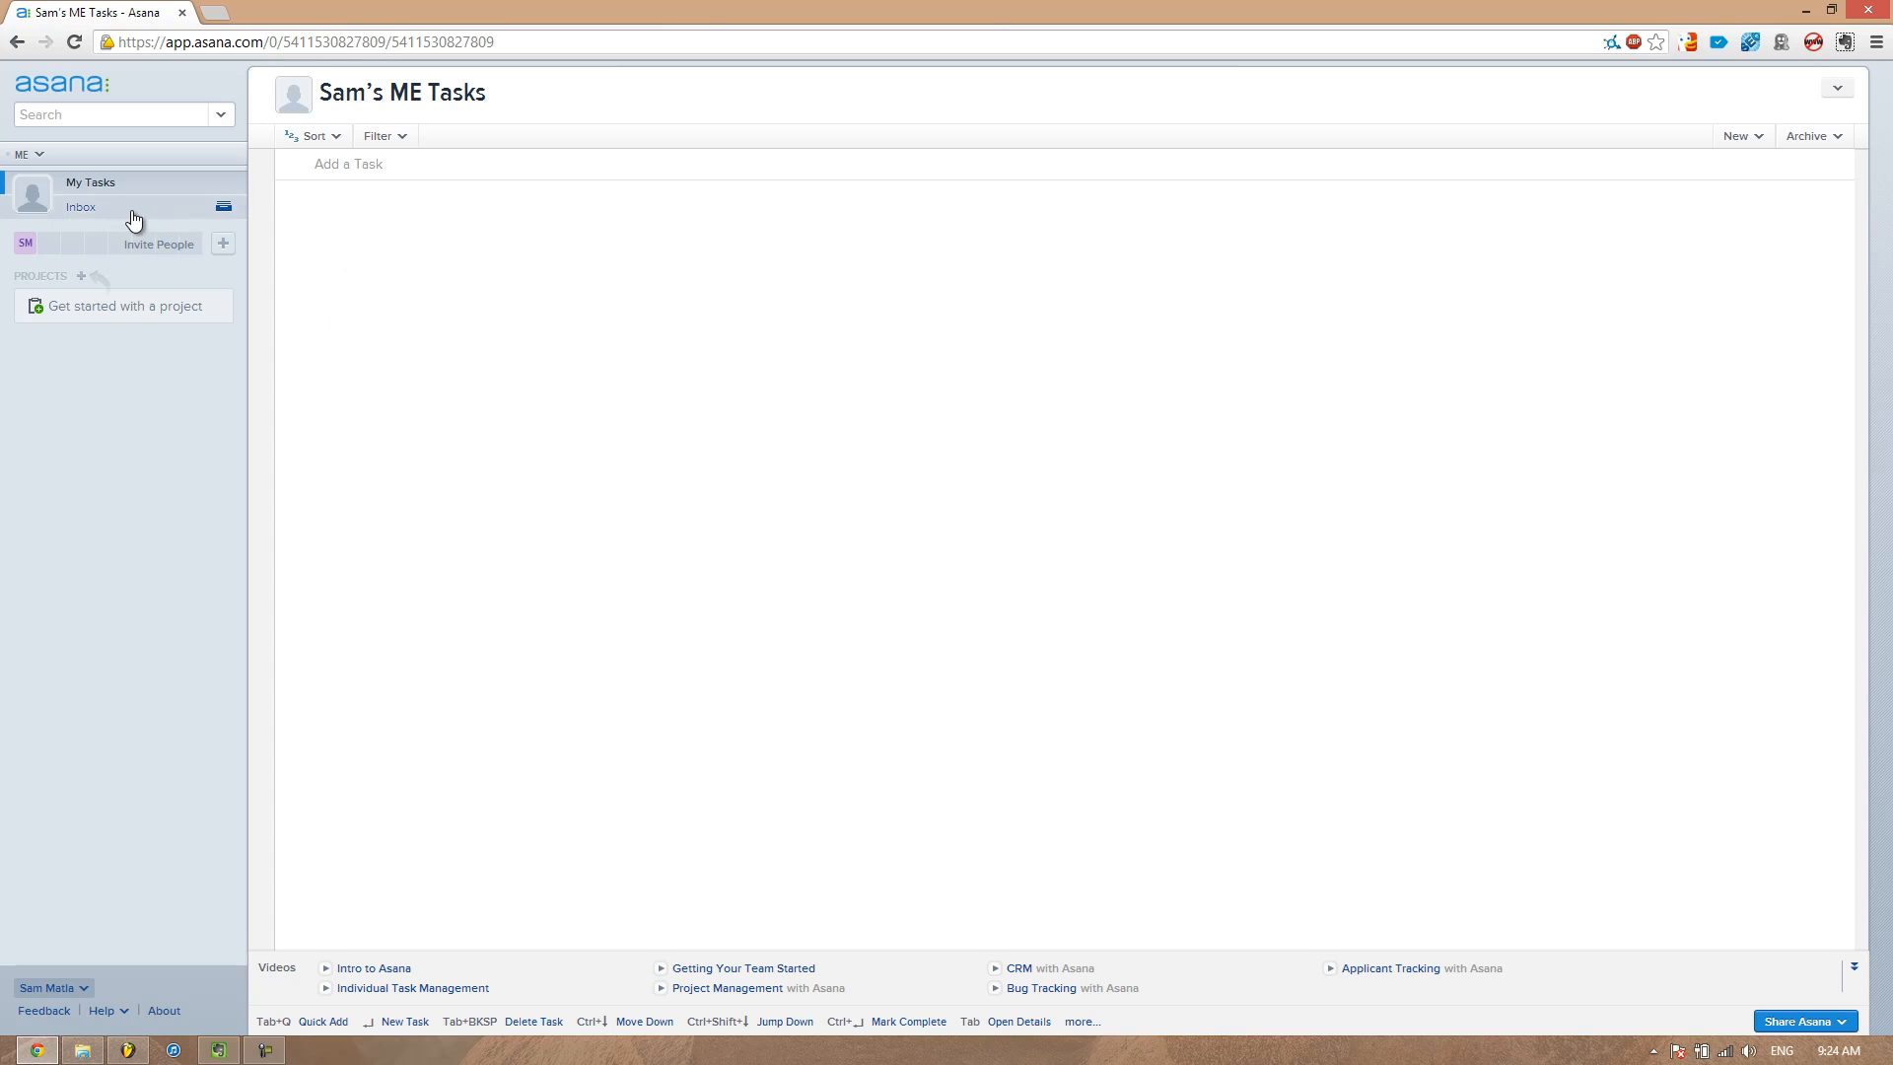
click(144, 207)
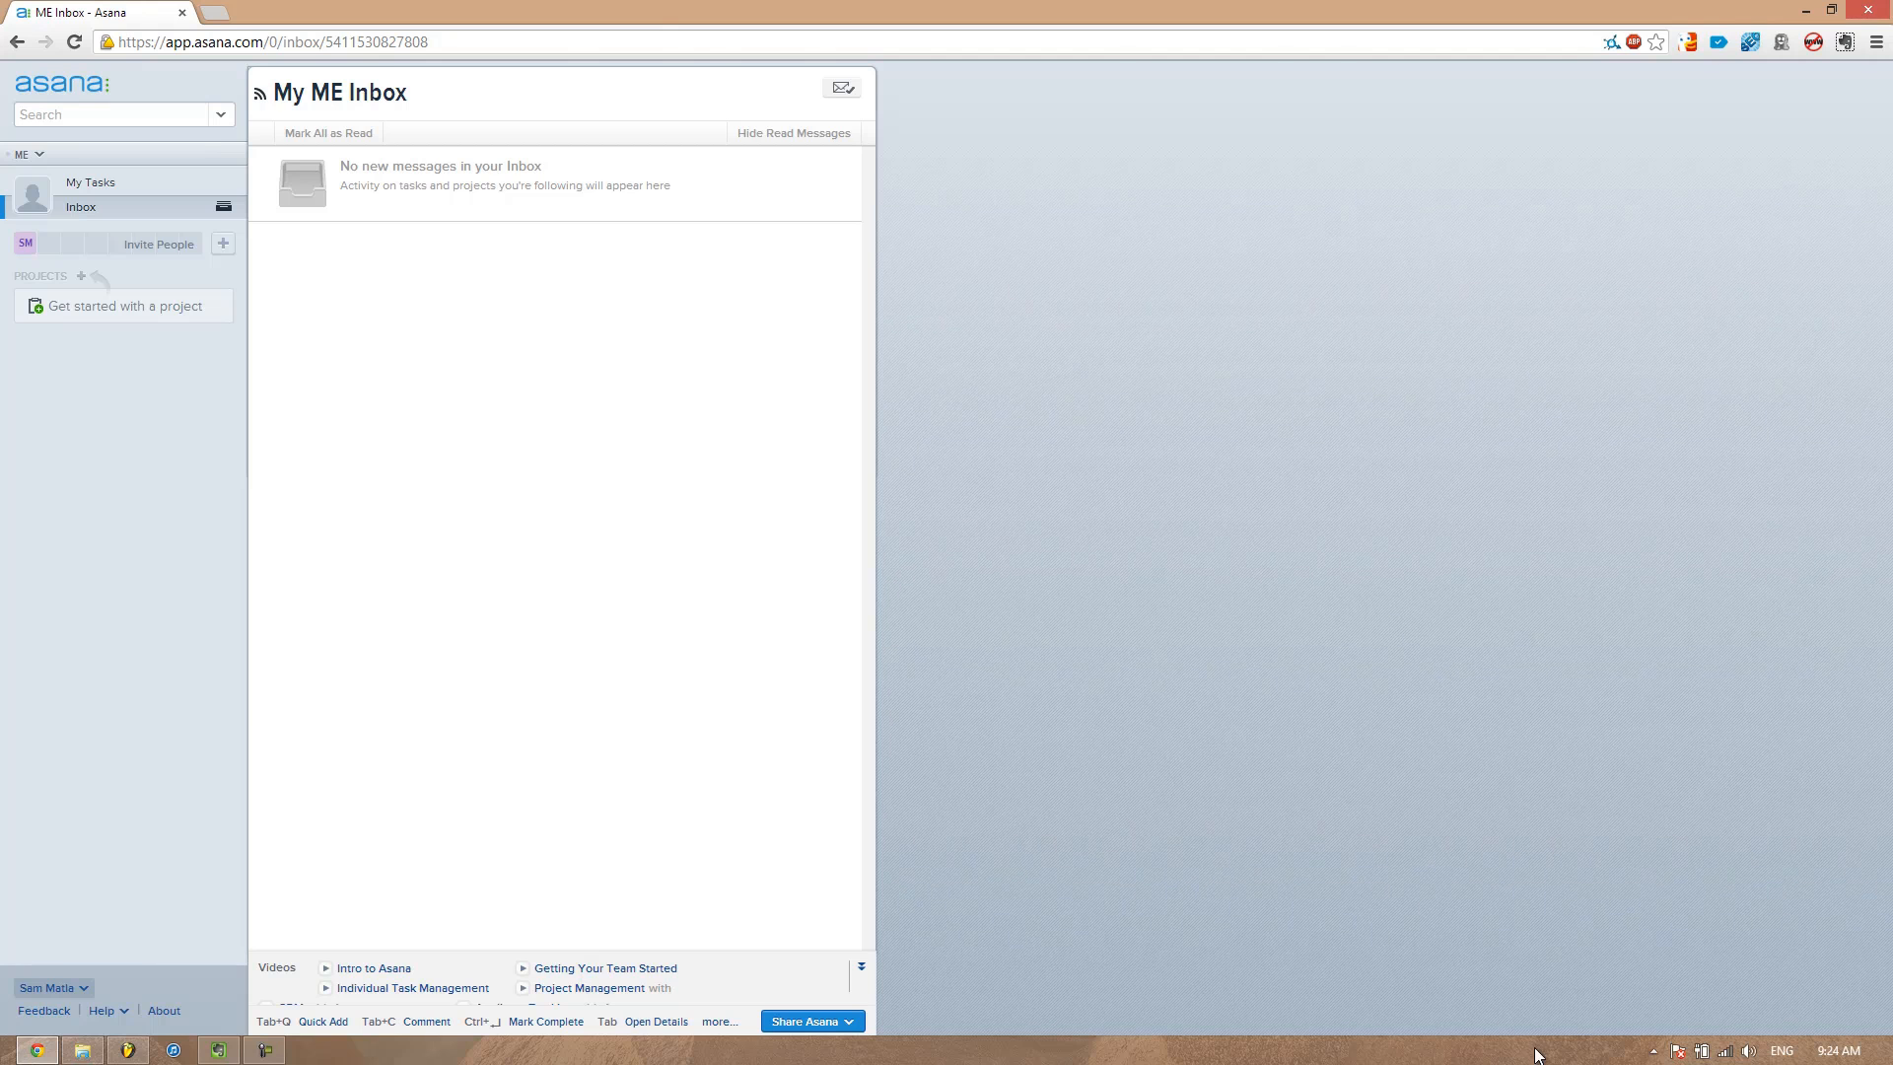
Create a new project named At Home
click(80, 277)
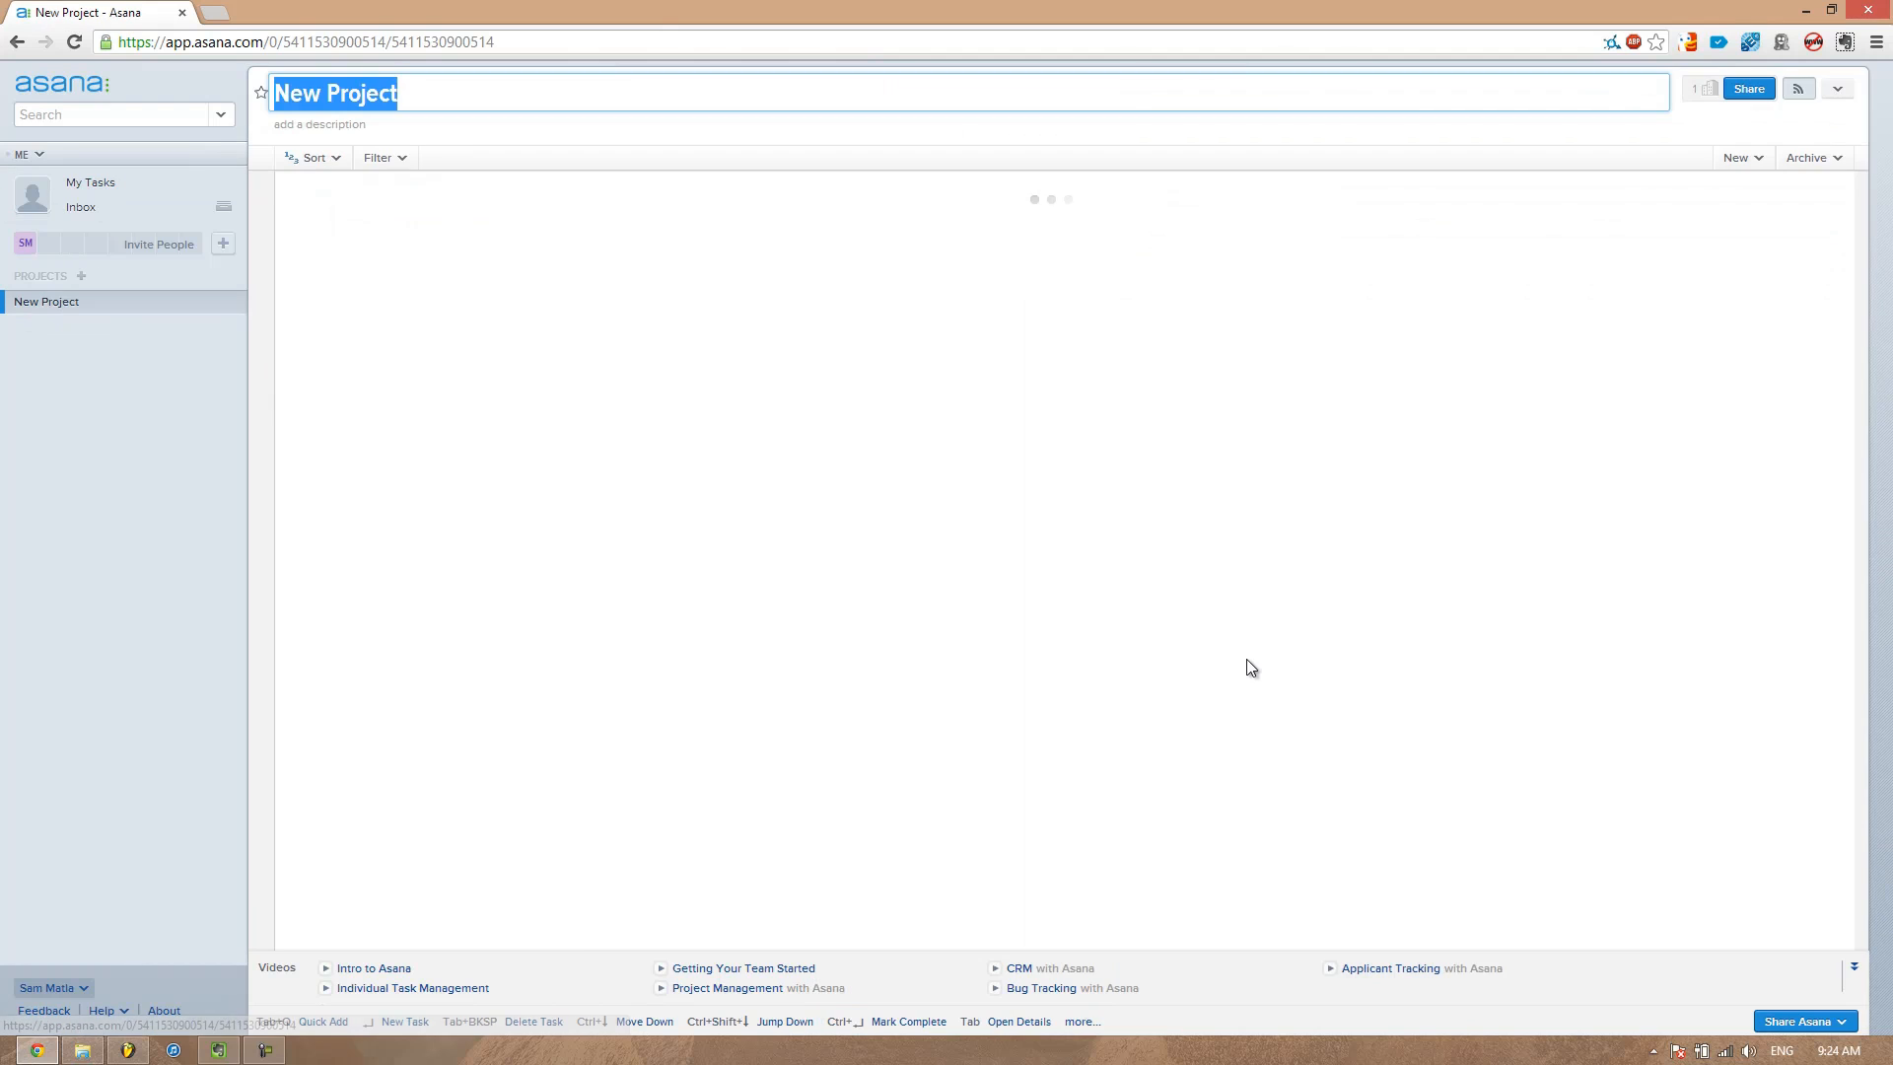
key(alt+Tab)
click(467, 89)
key(ctrl+a)
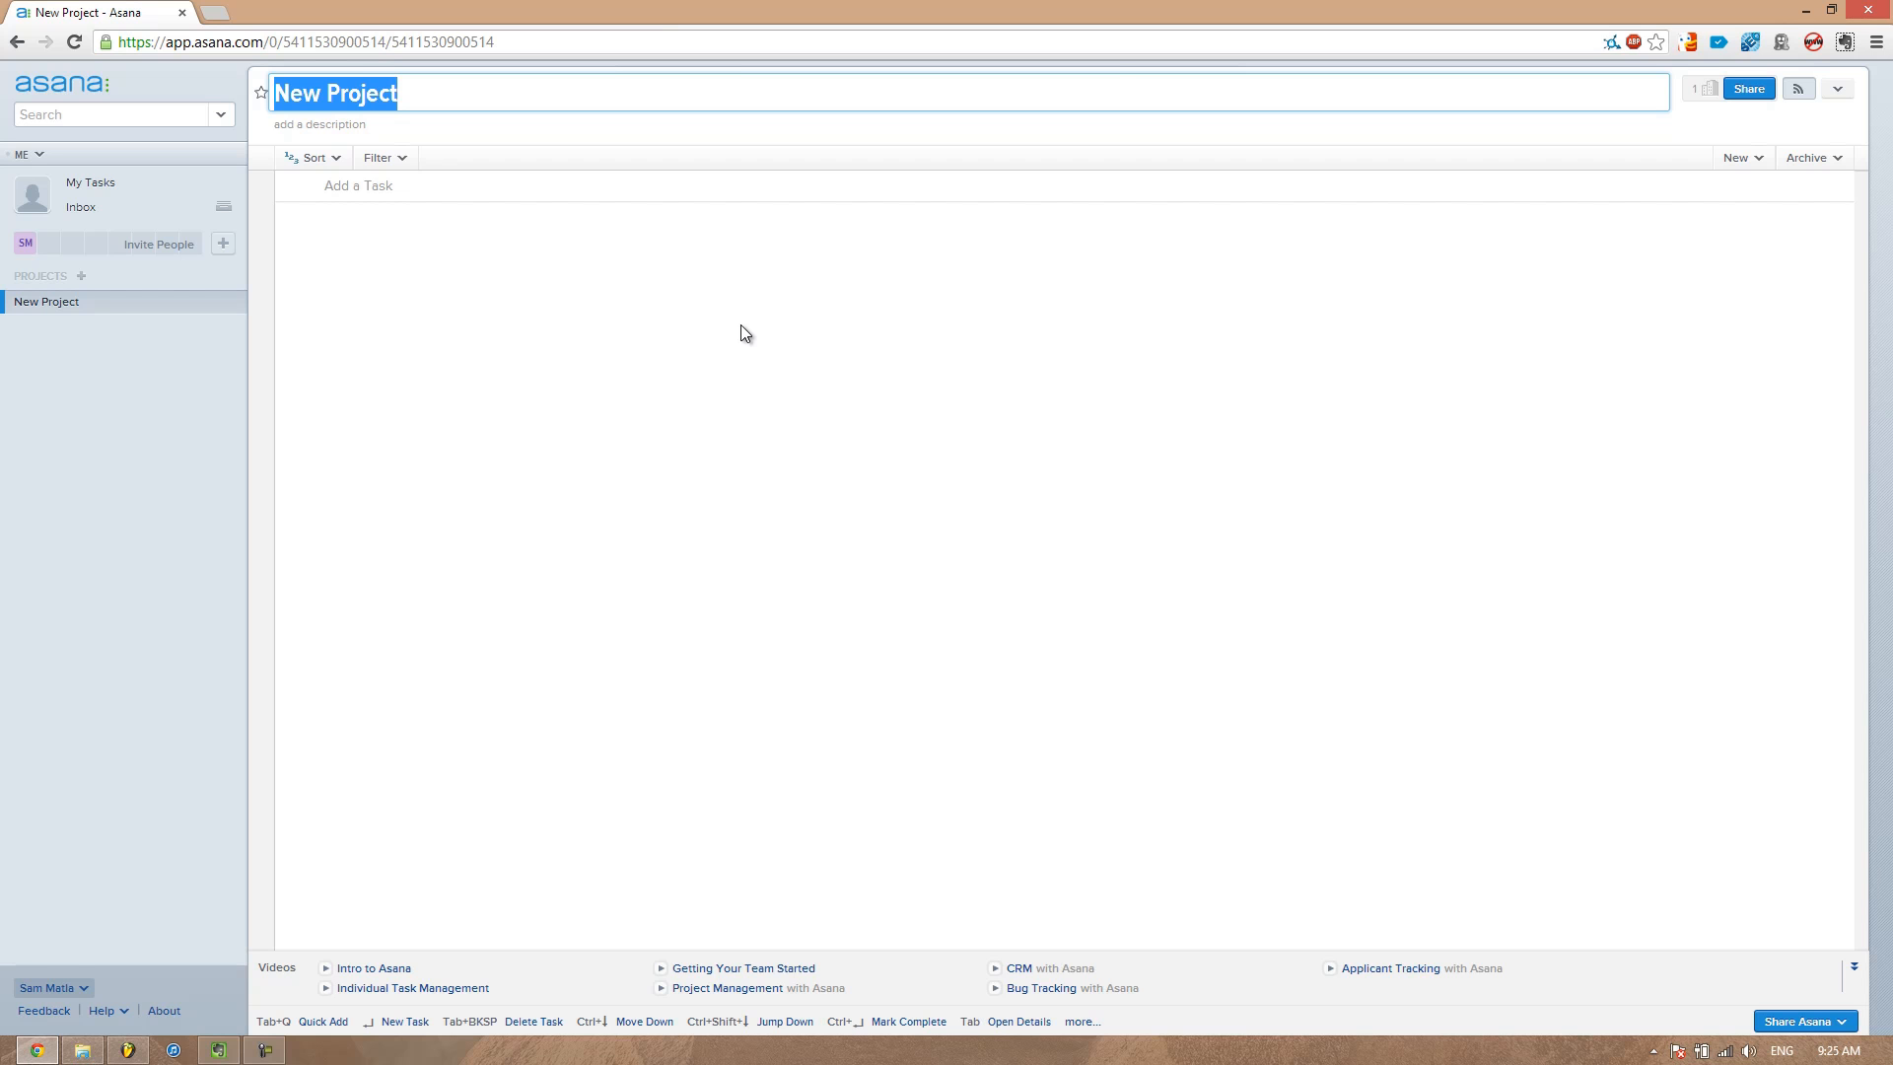
text(At Hom)
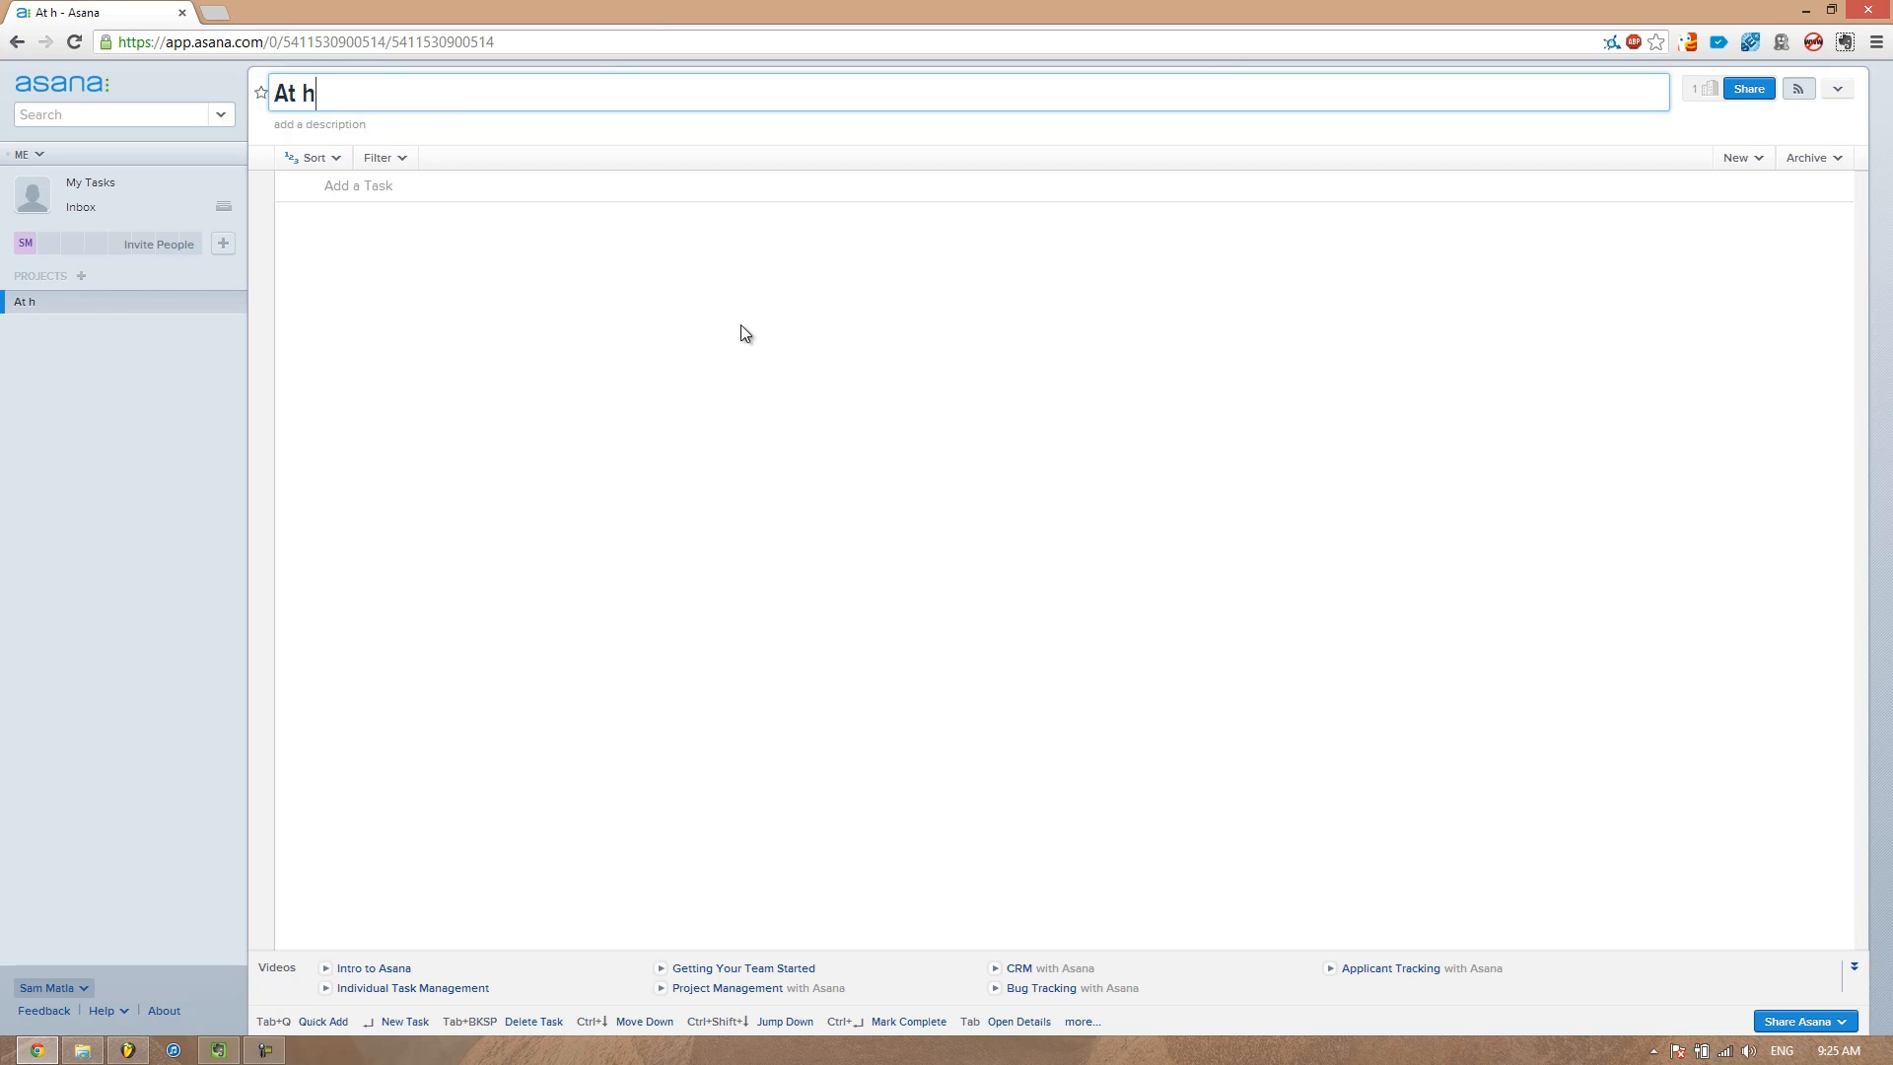
text(e)
key(Return)
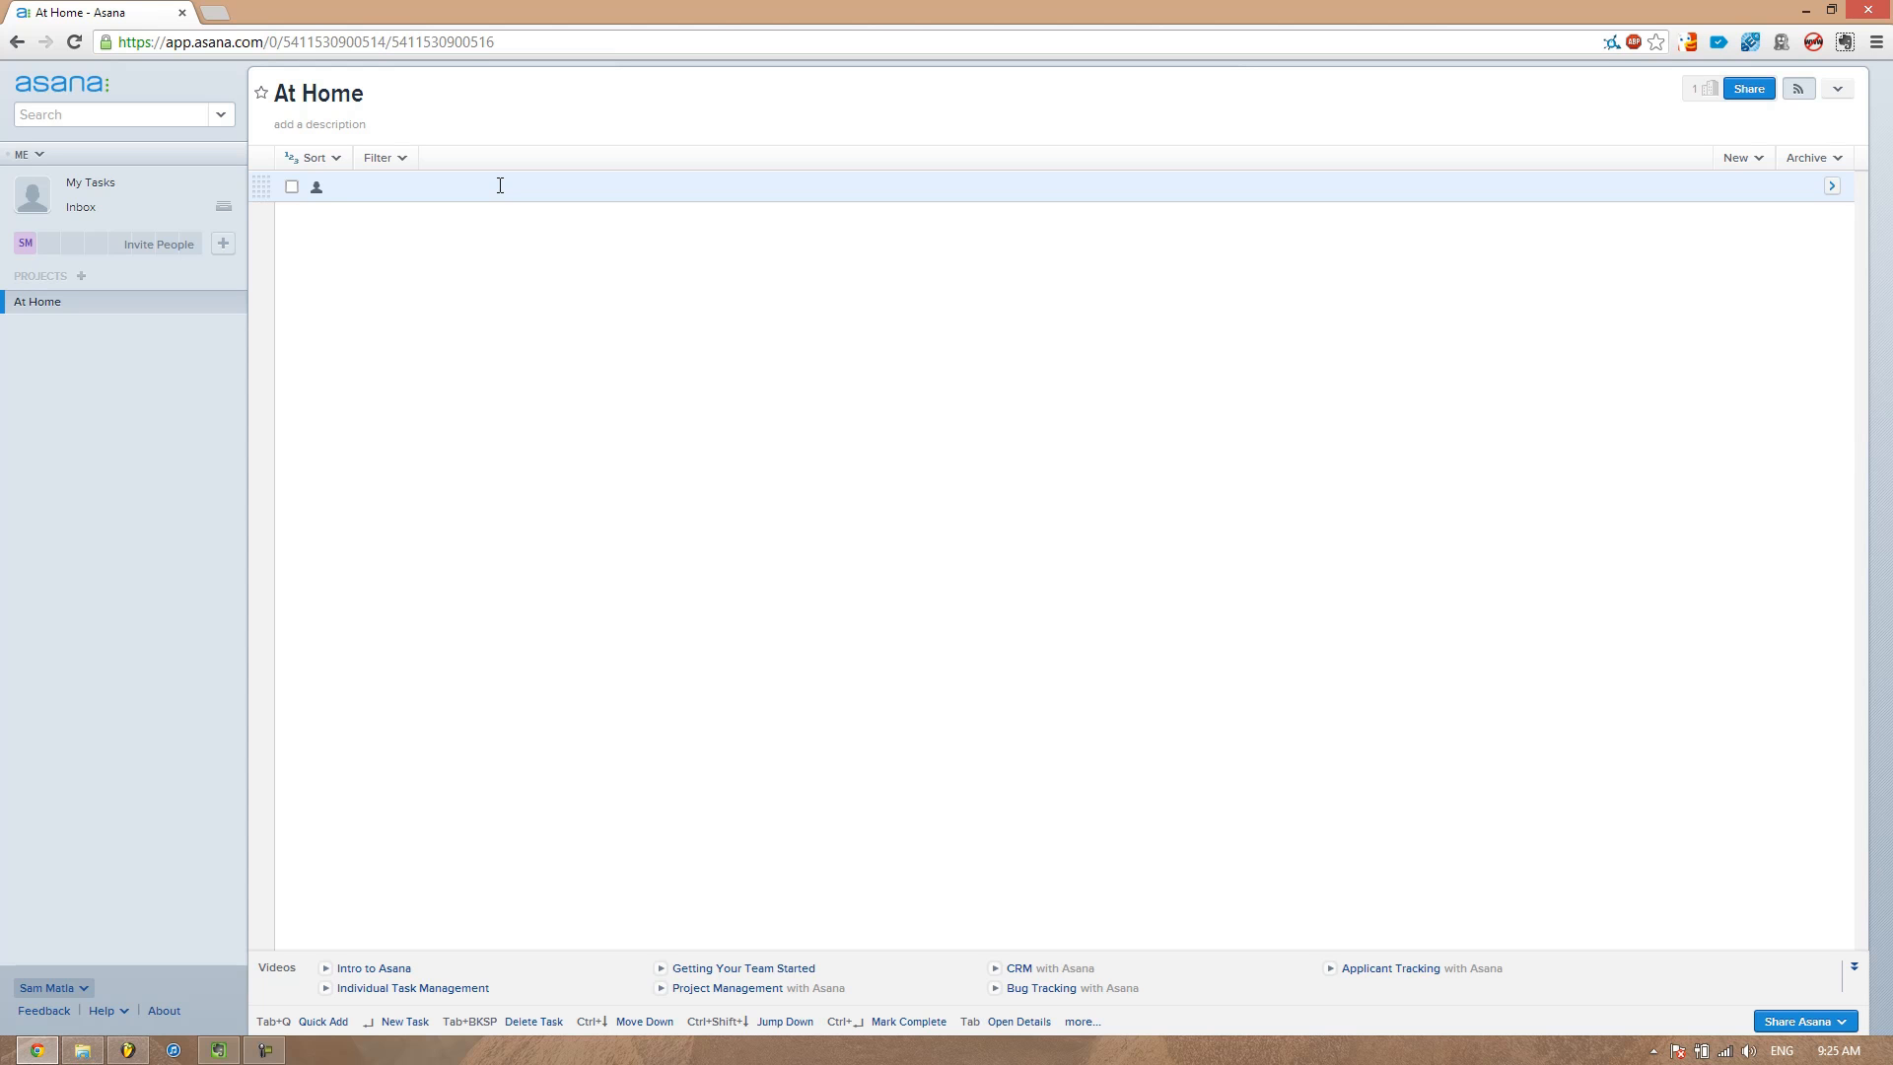
Add the tasks Wash dishes and Hang out washing to the At Home project
text(Wash)
text(ing Dish)
key(BackSpace)
key(BackSpace)
key(BackSpace)
key(BackSpace)
key(BackSpace)
key(BackSpace)
key(BackSpace)
text(dishes)
key(Return)
text(Hang out washing)
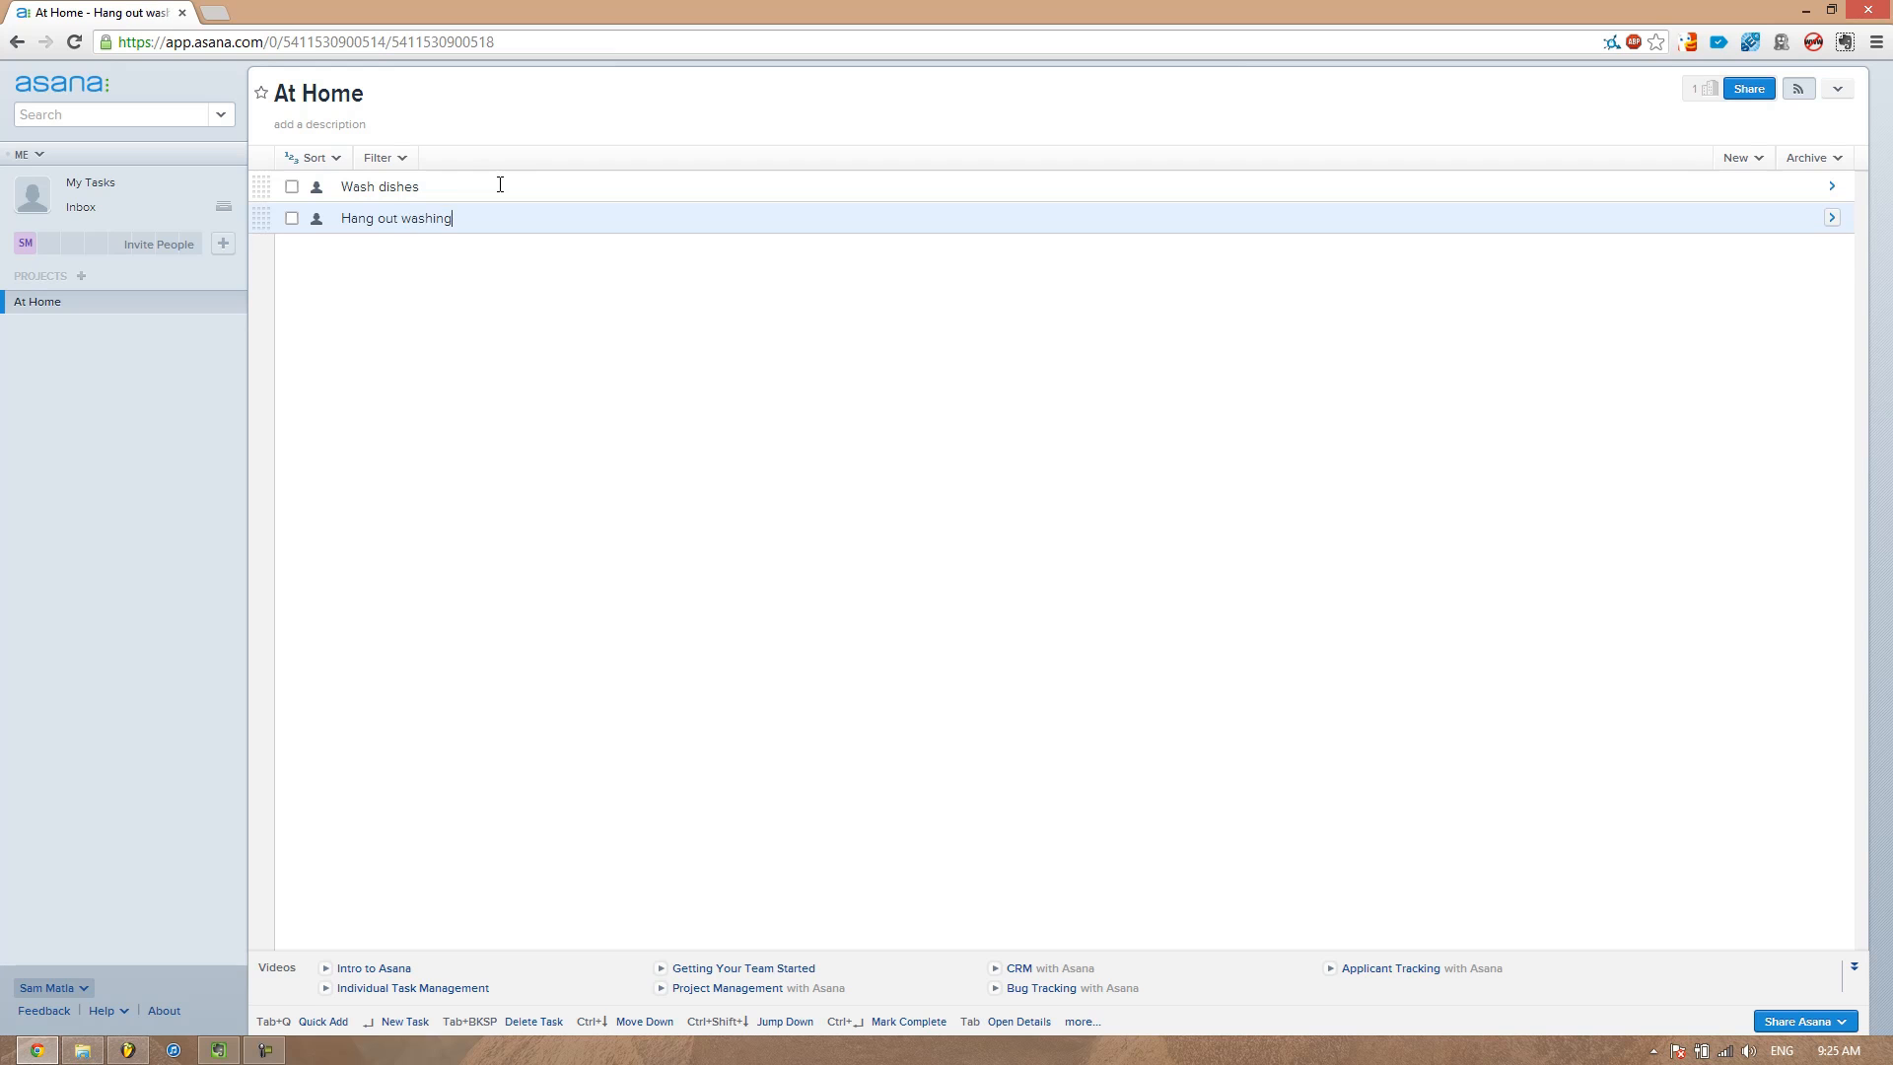
key(Return)
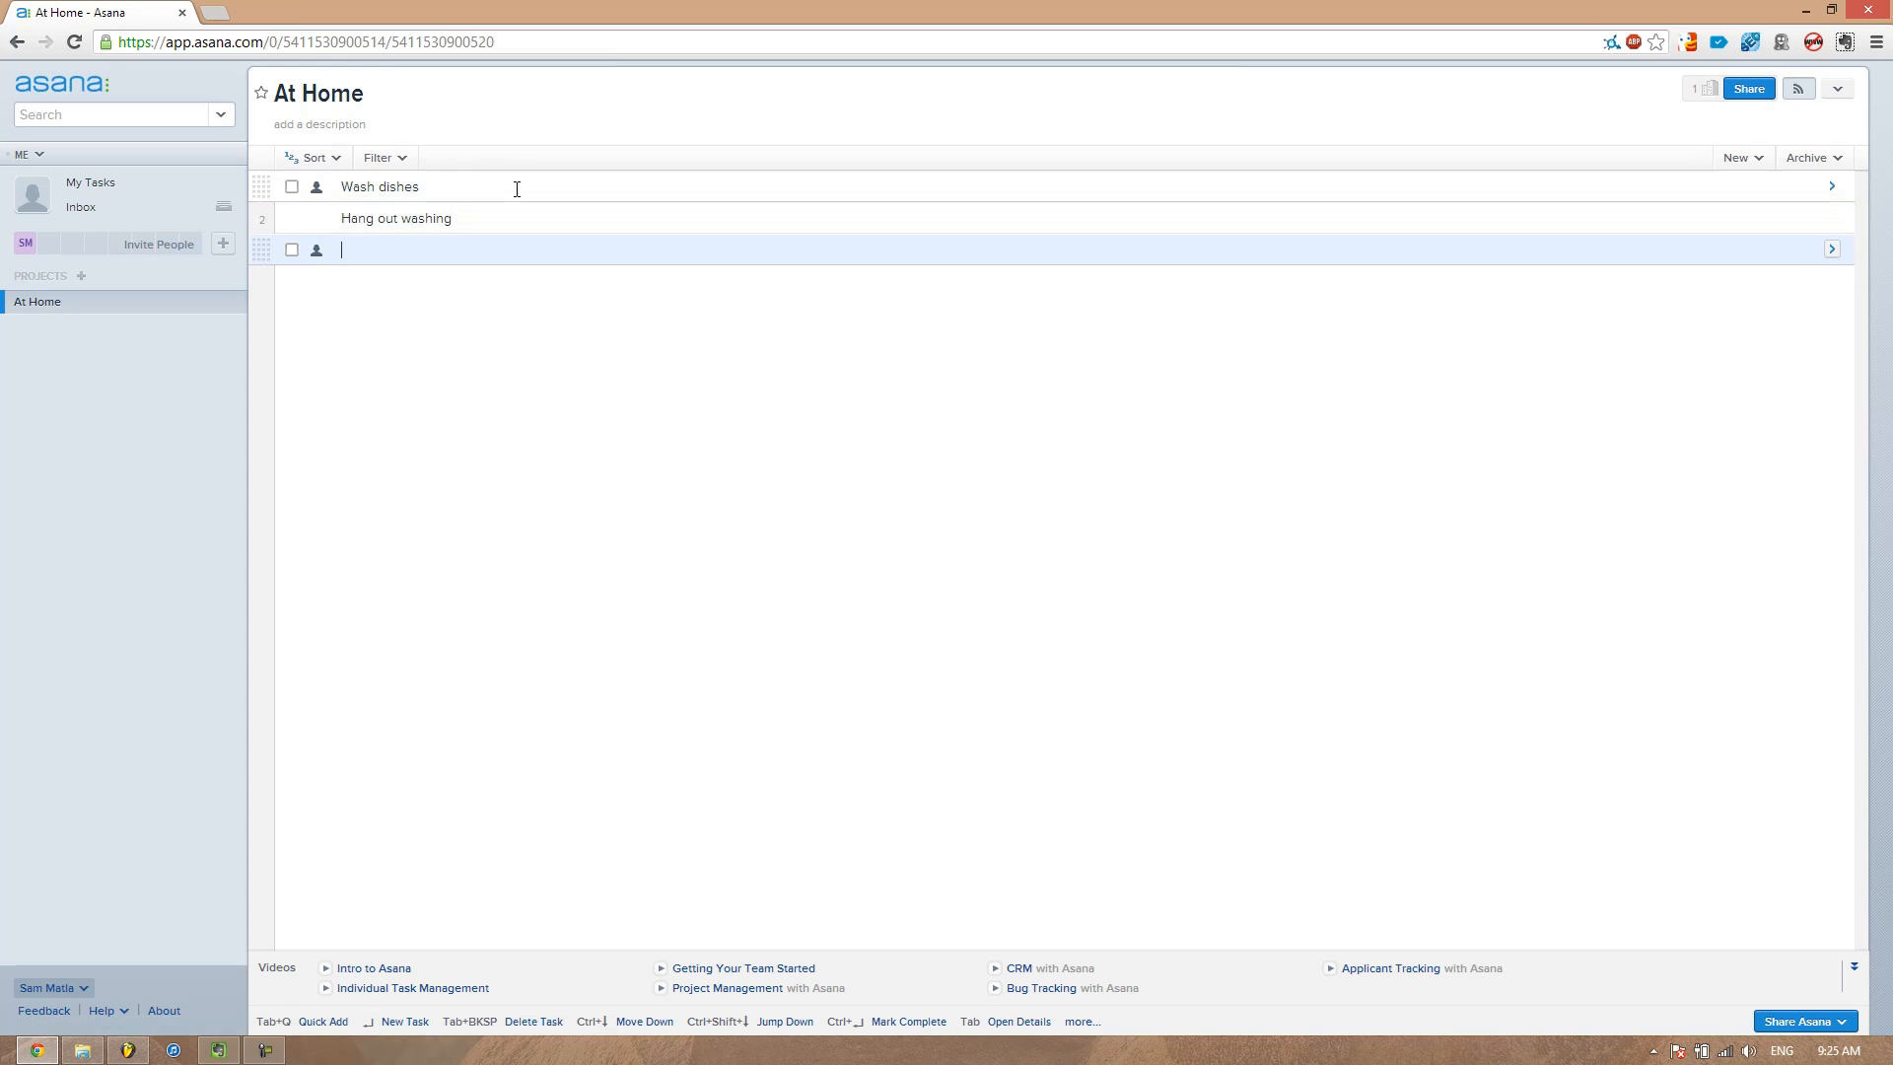
Assign both At Home tasks to yourself
click(147, 191)
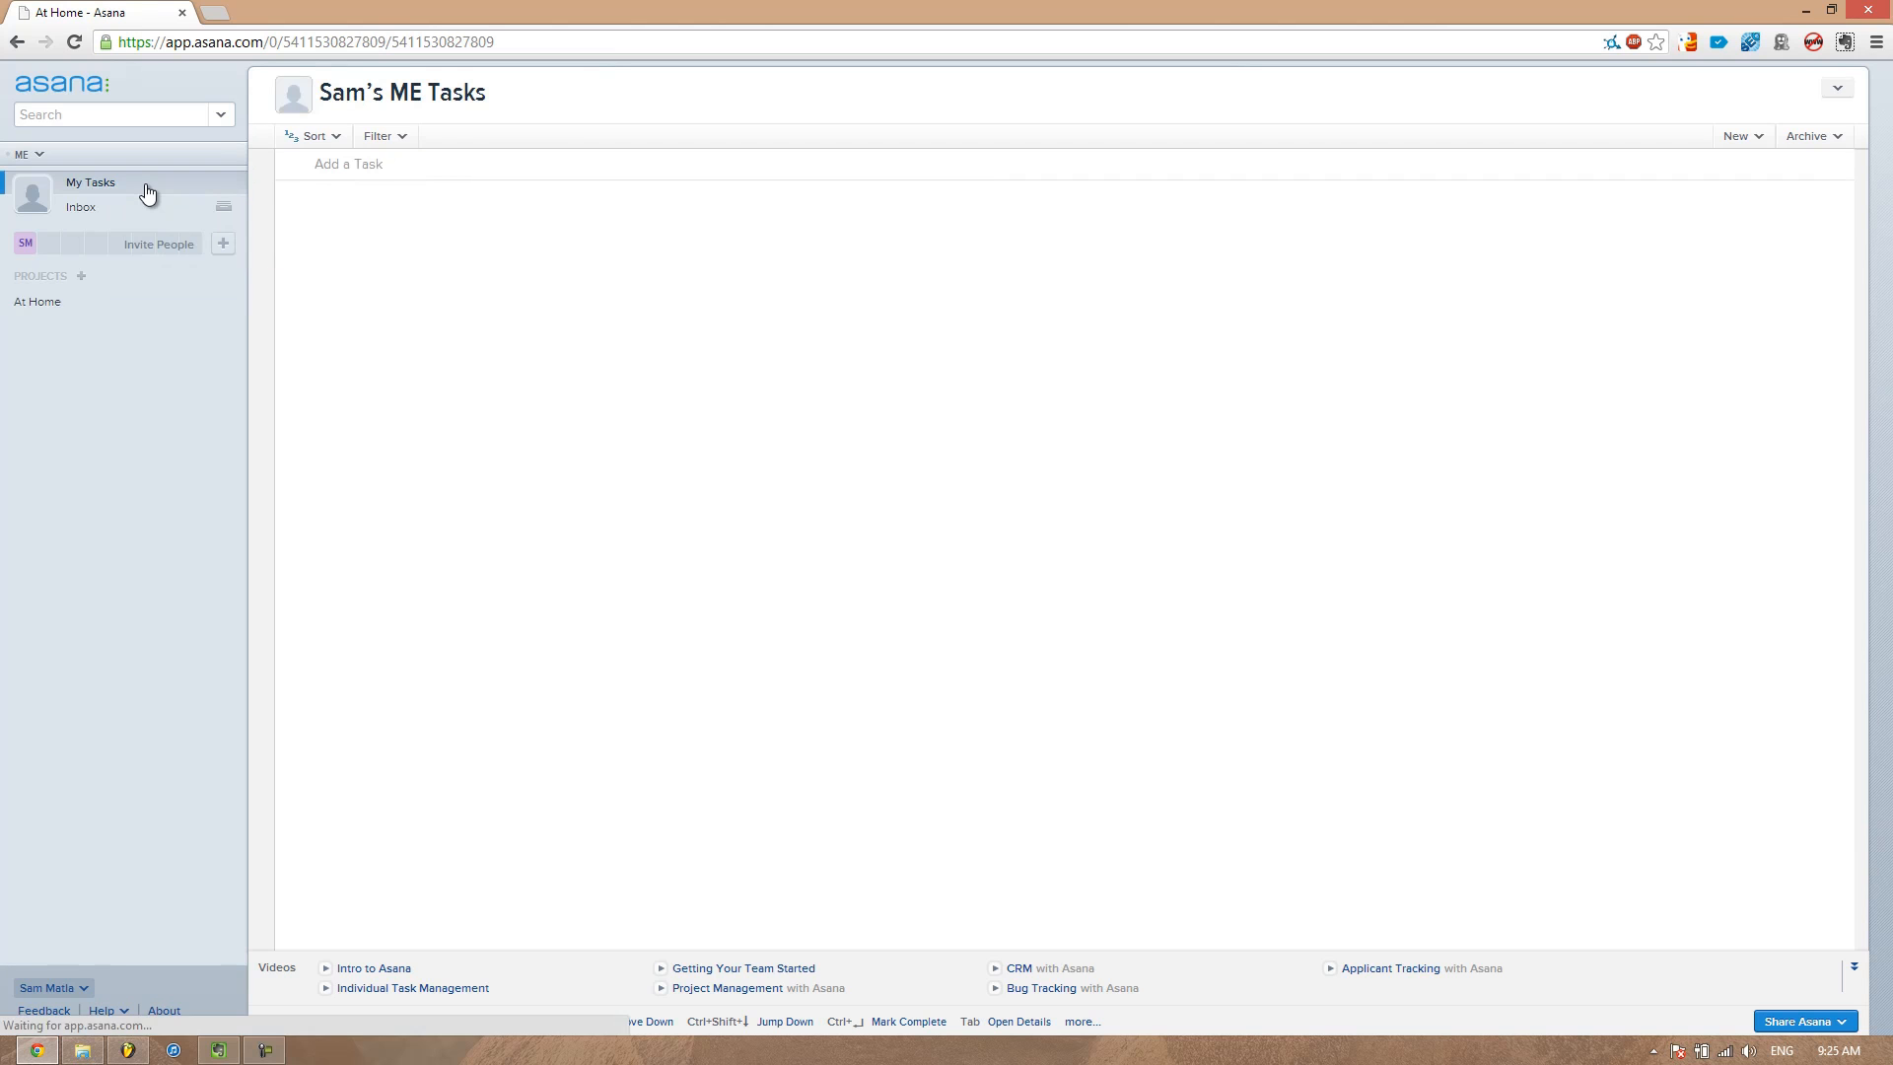
click(115, 300)
click(316, 188)
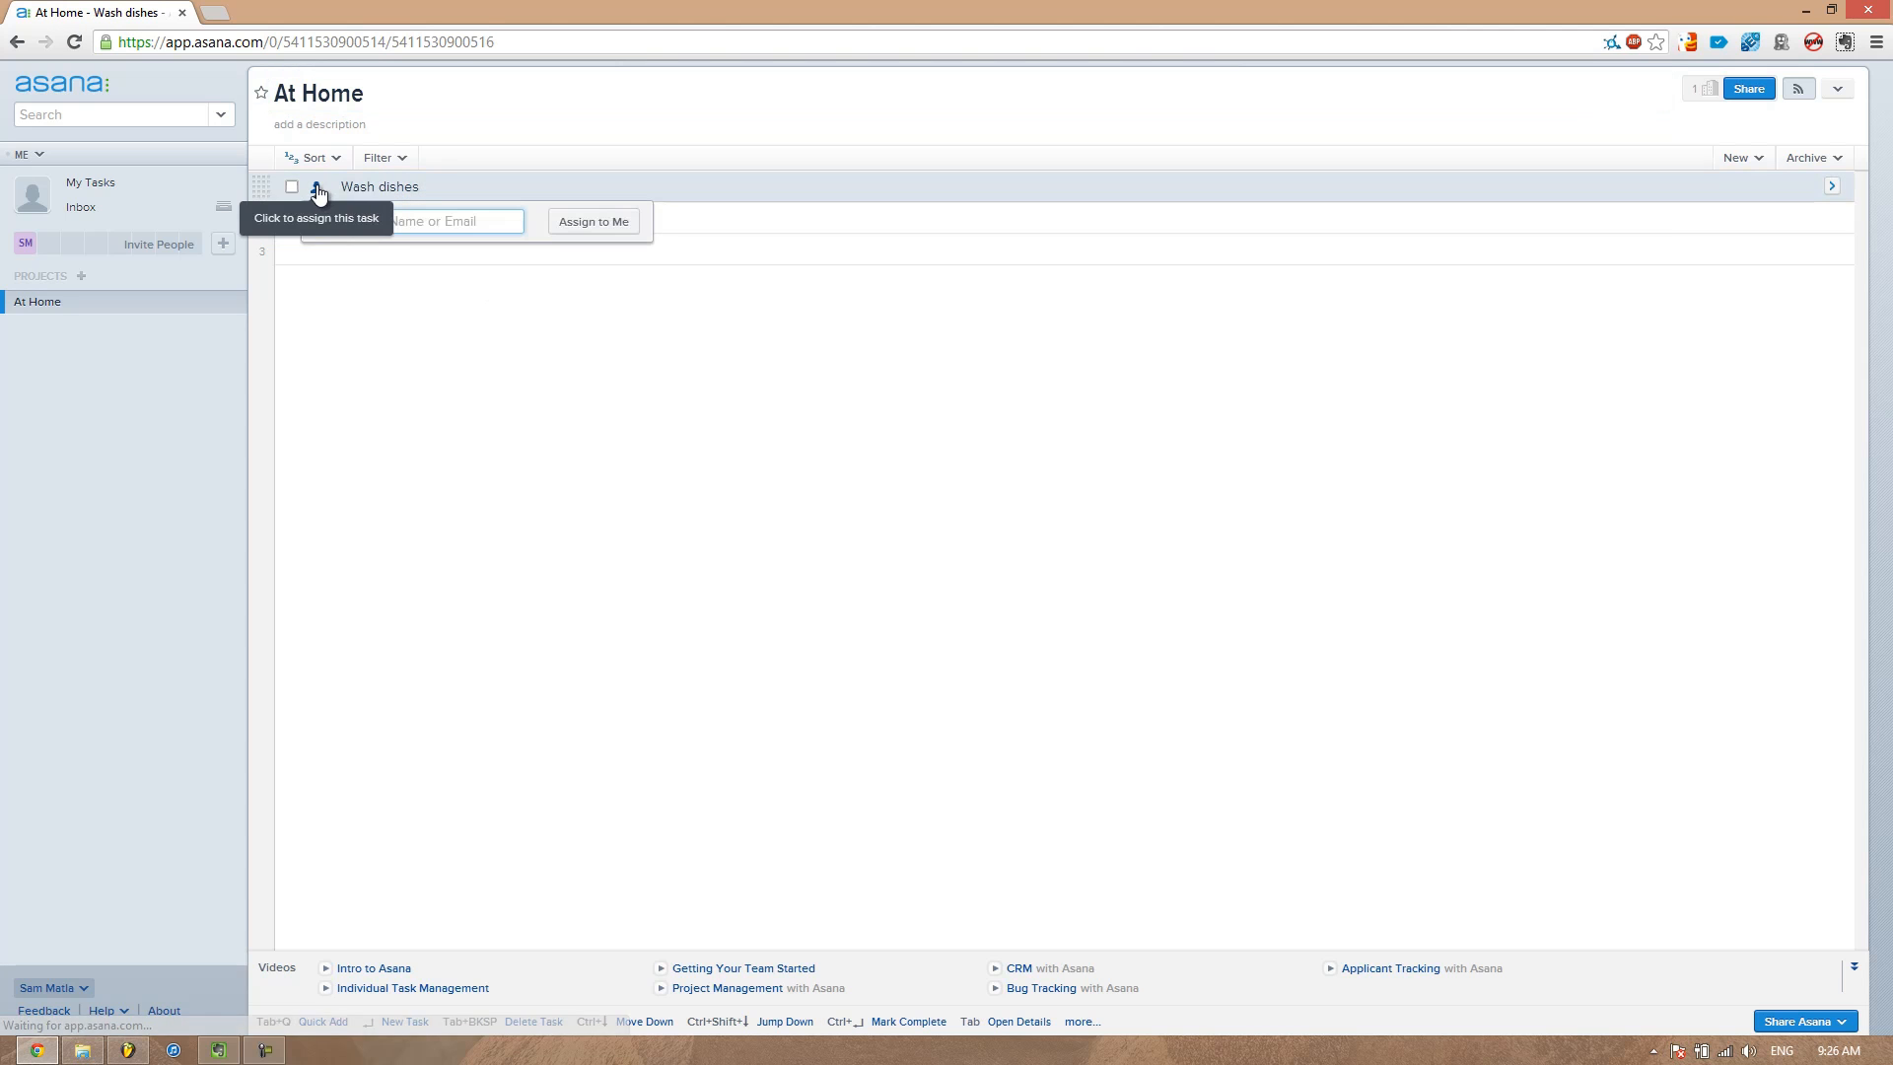
click(590, 229)
click(323, 219)
click(604, 255)
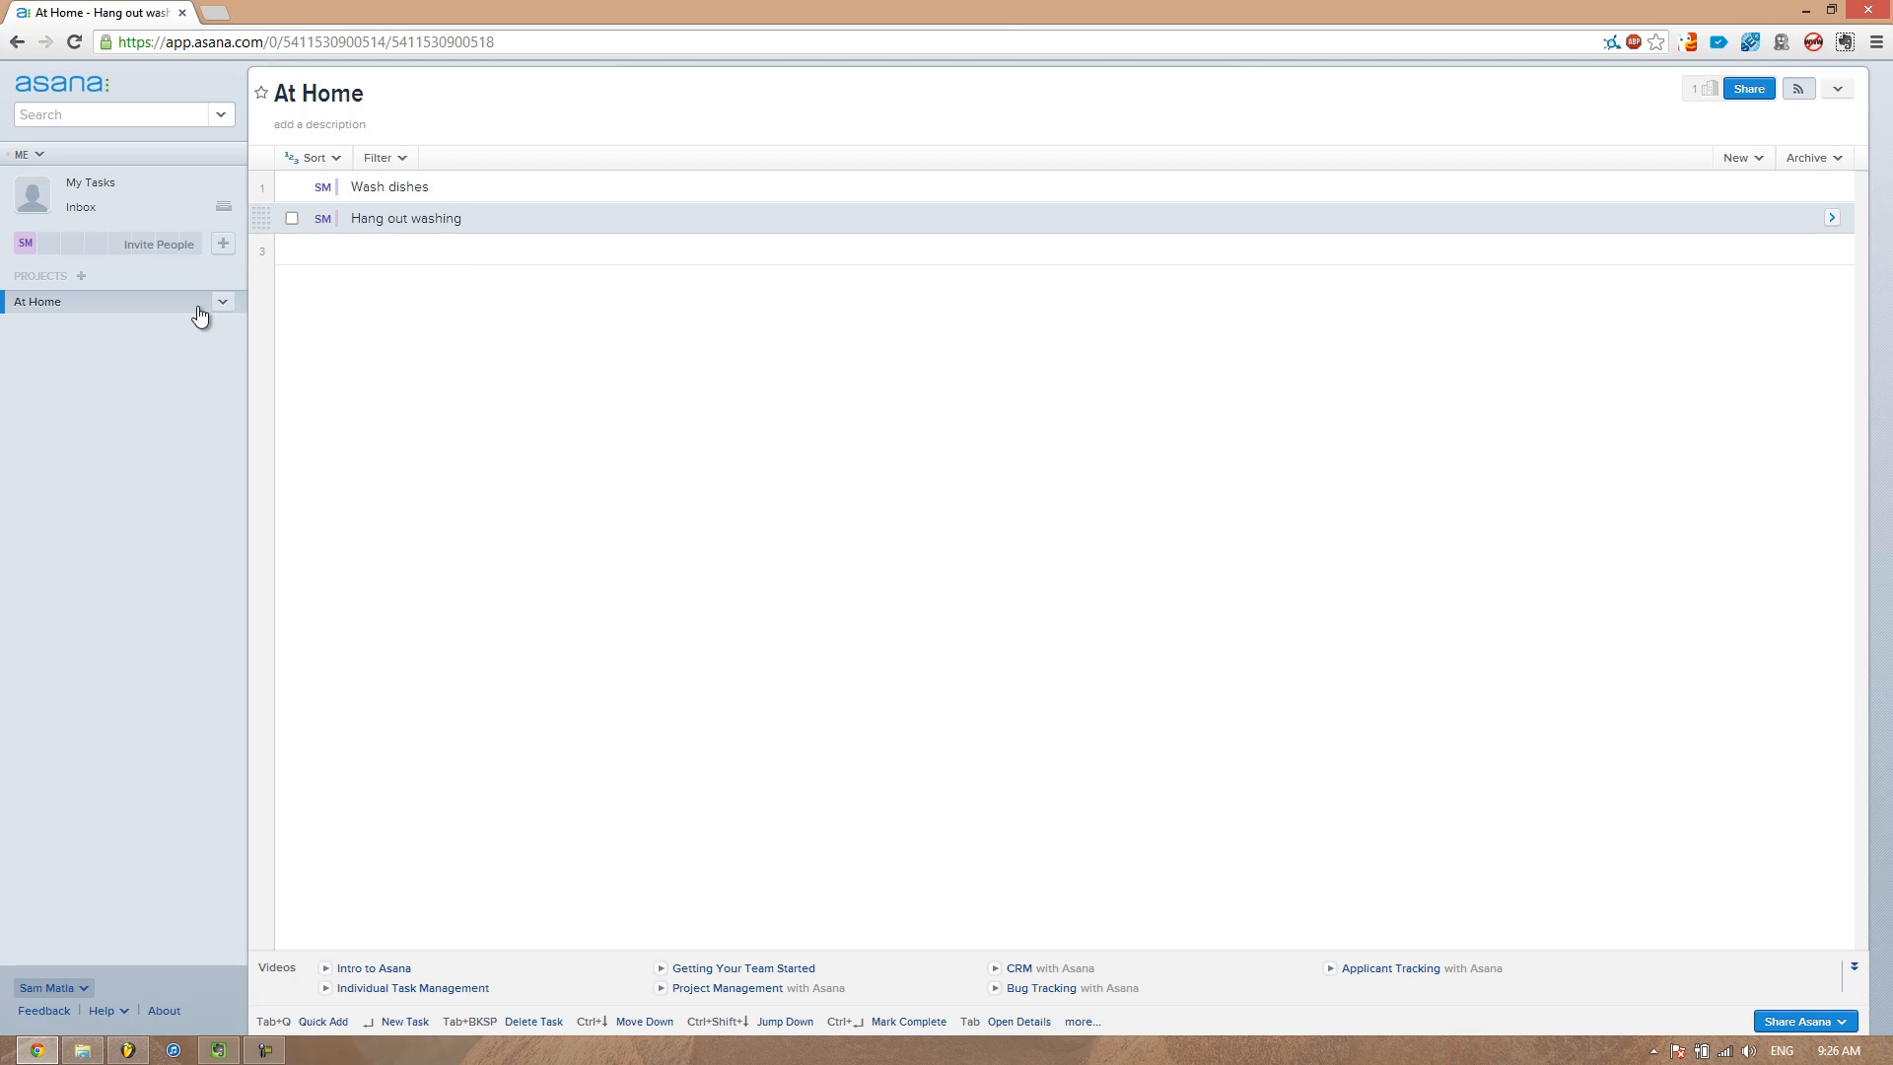
Open the details pane of the Wash dishes task
click(447, 184)
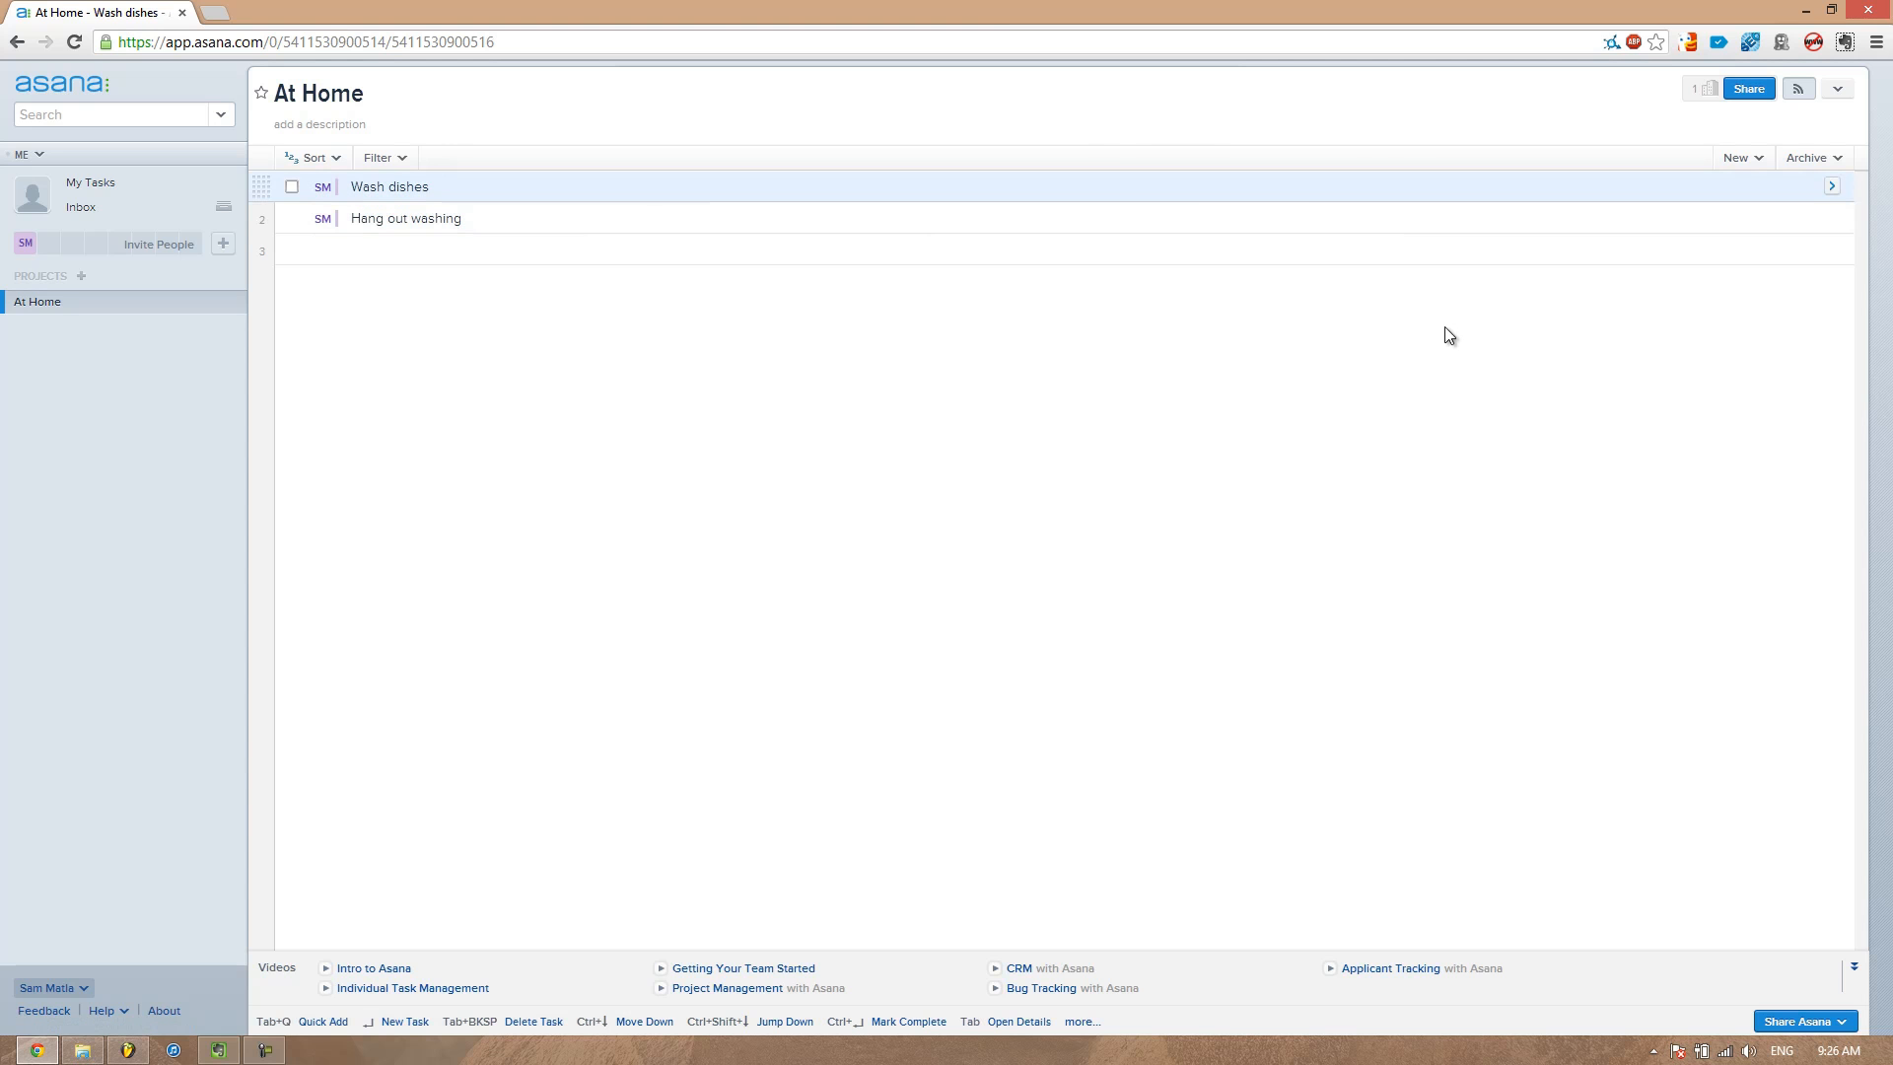
click(1831, 187)
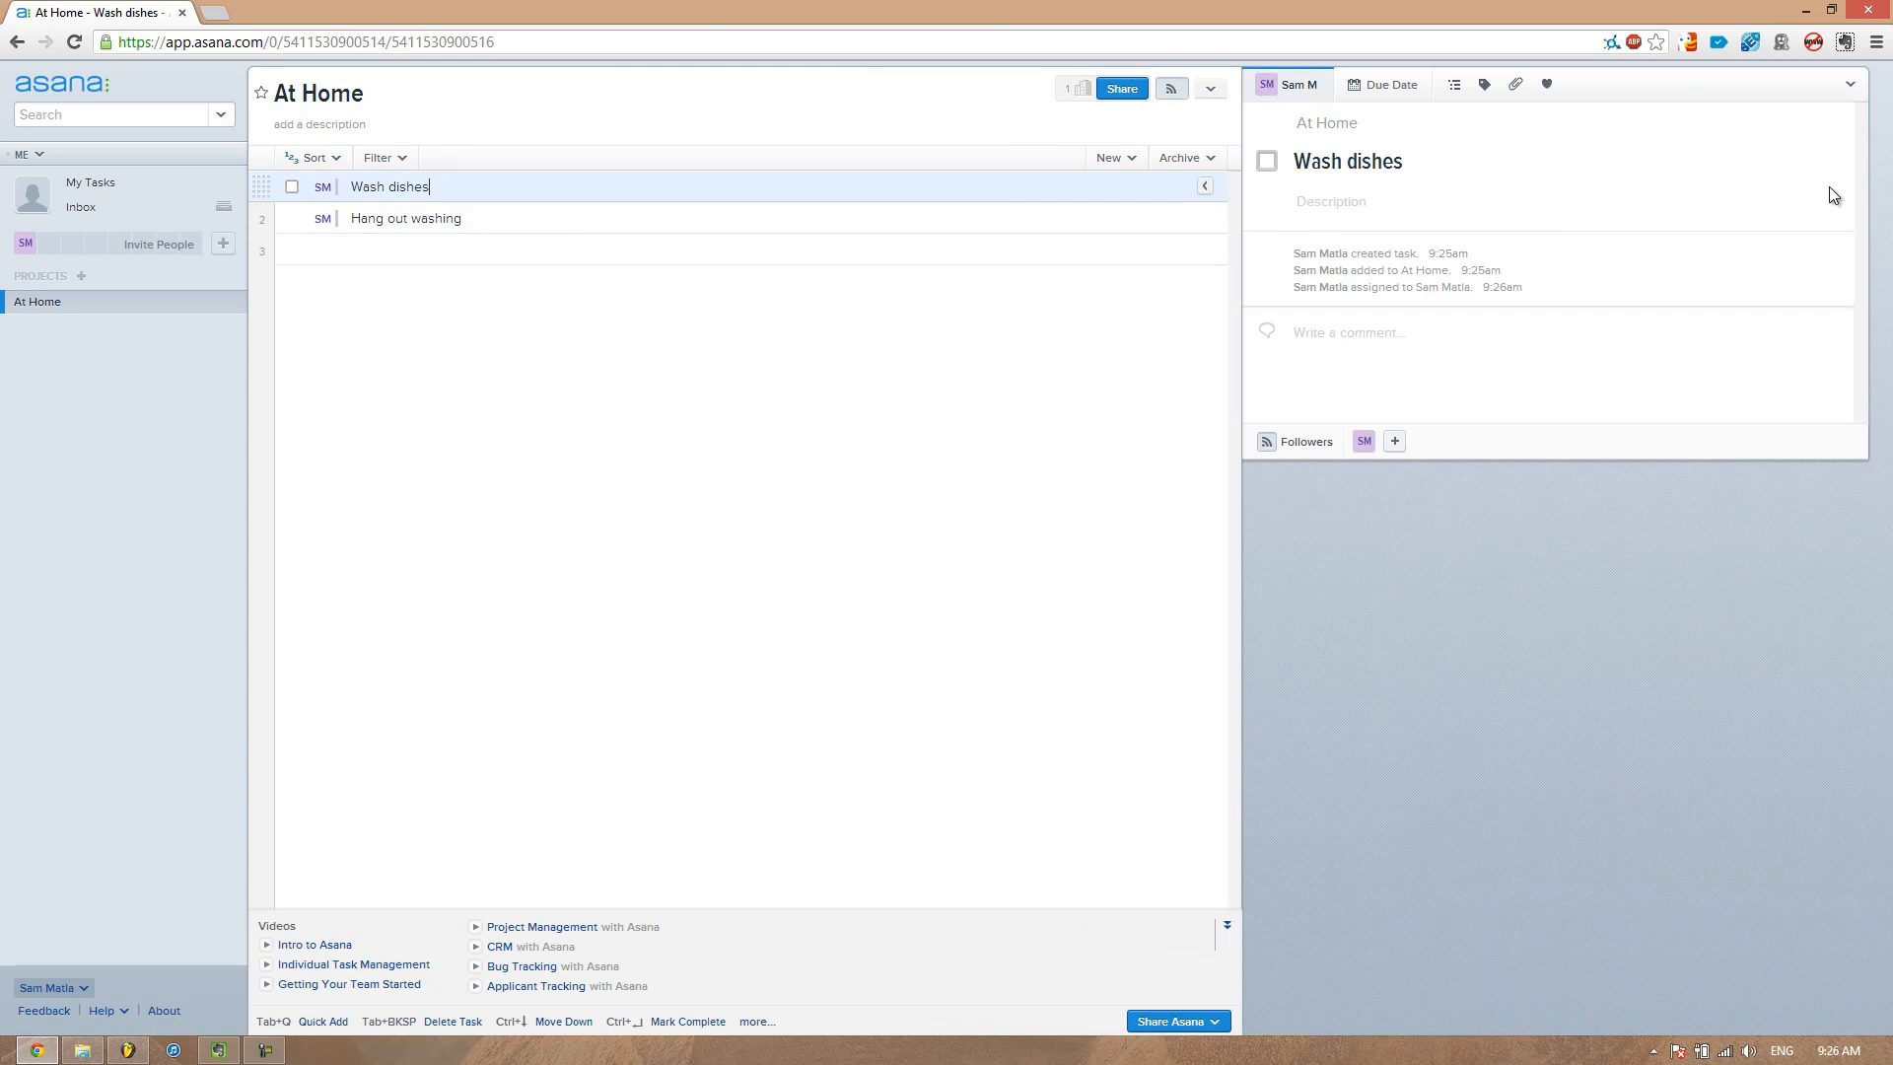
Set the Wash dishes task's due date to today
click(1378, 91)
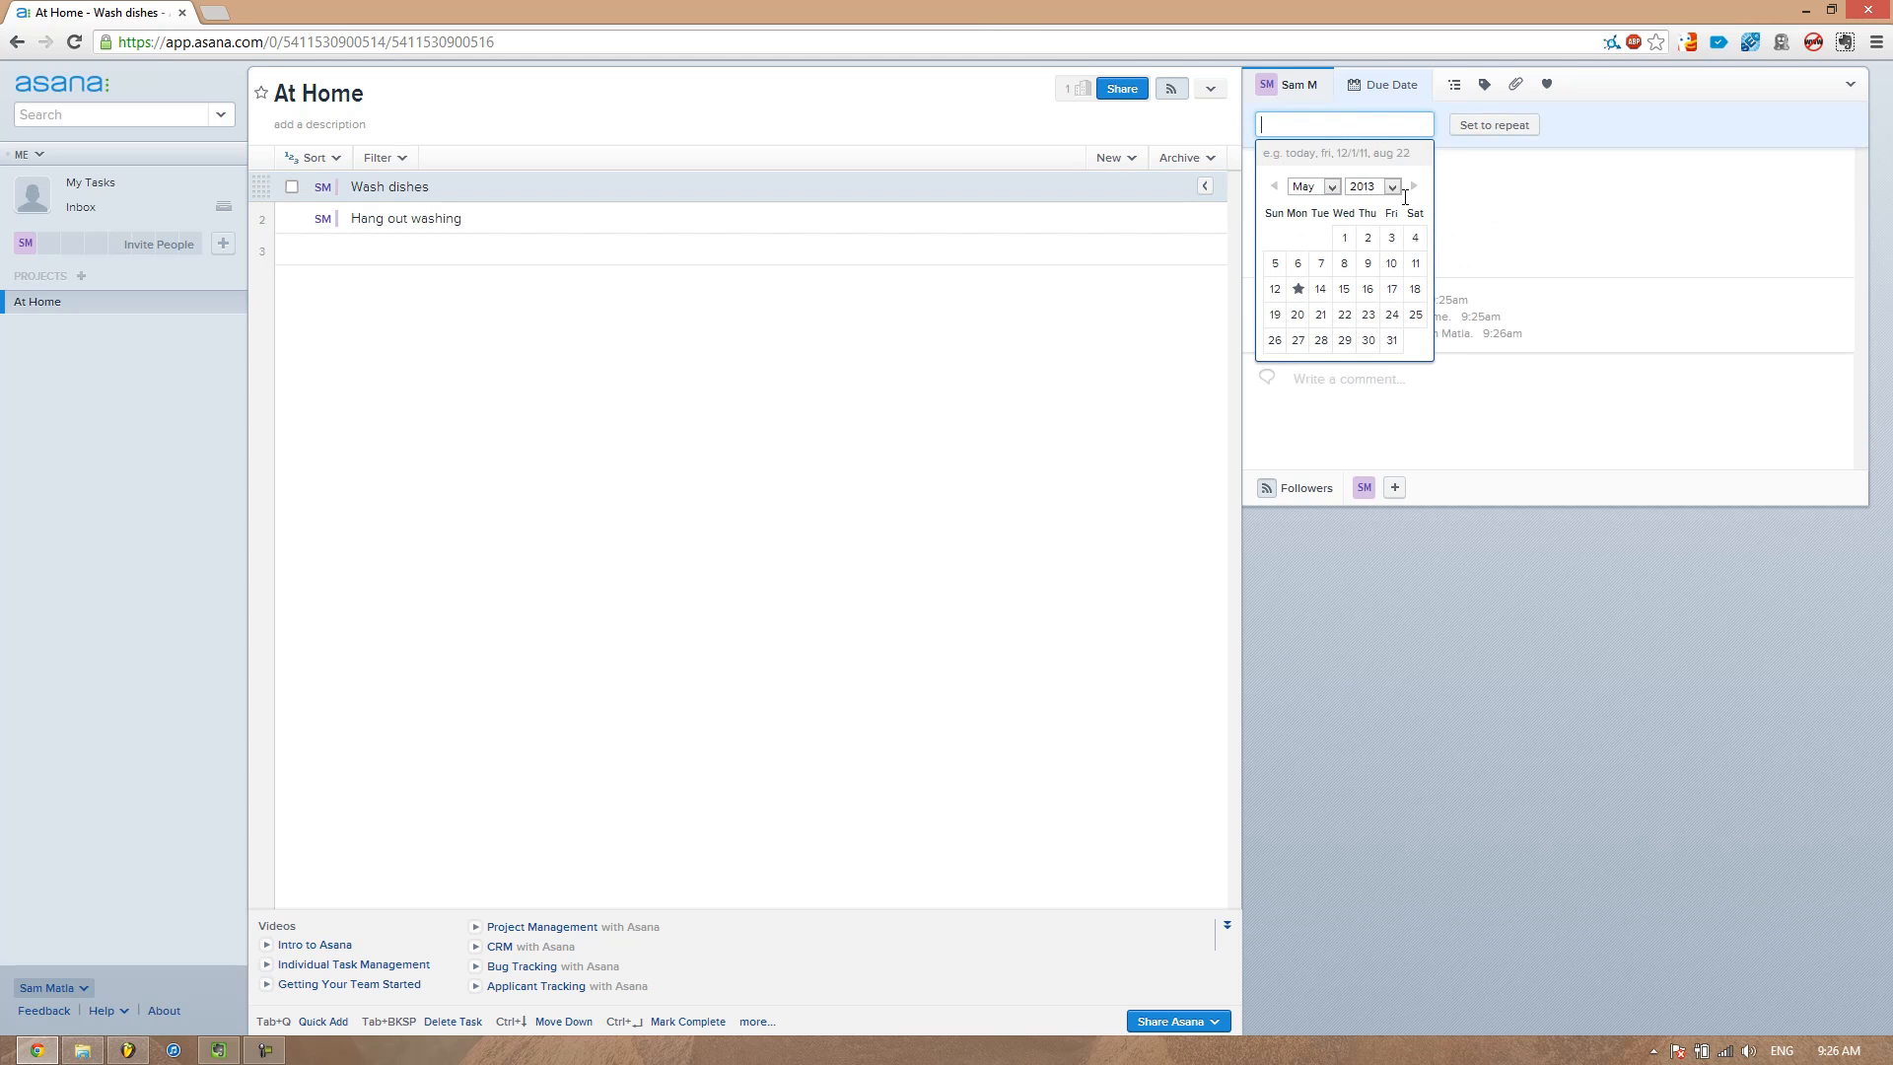
click(1297, 289)
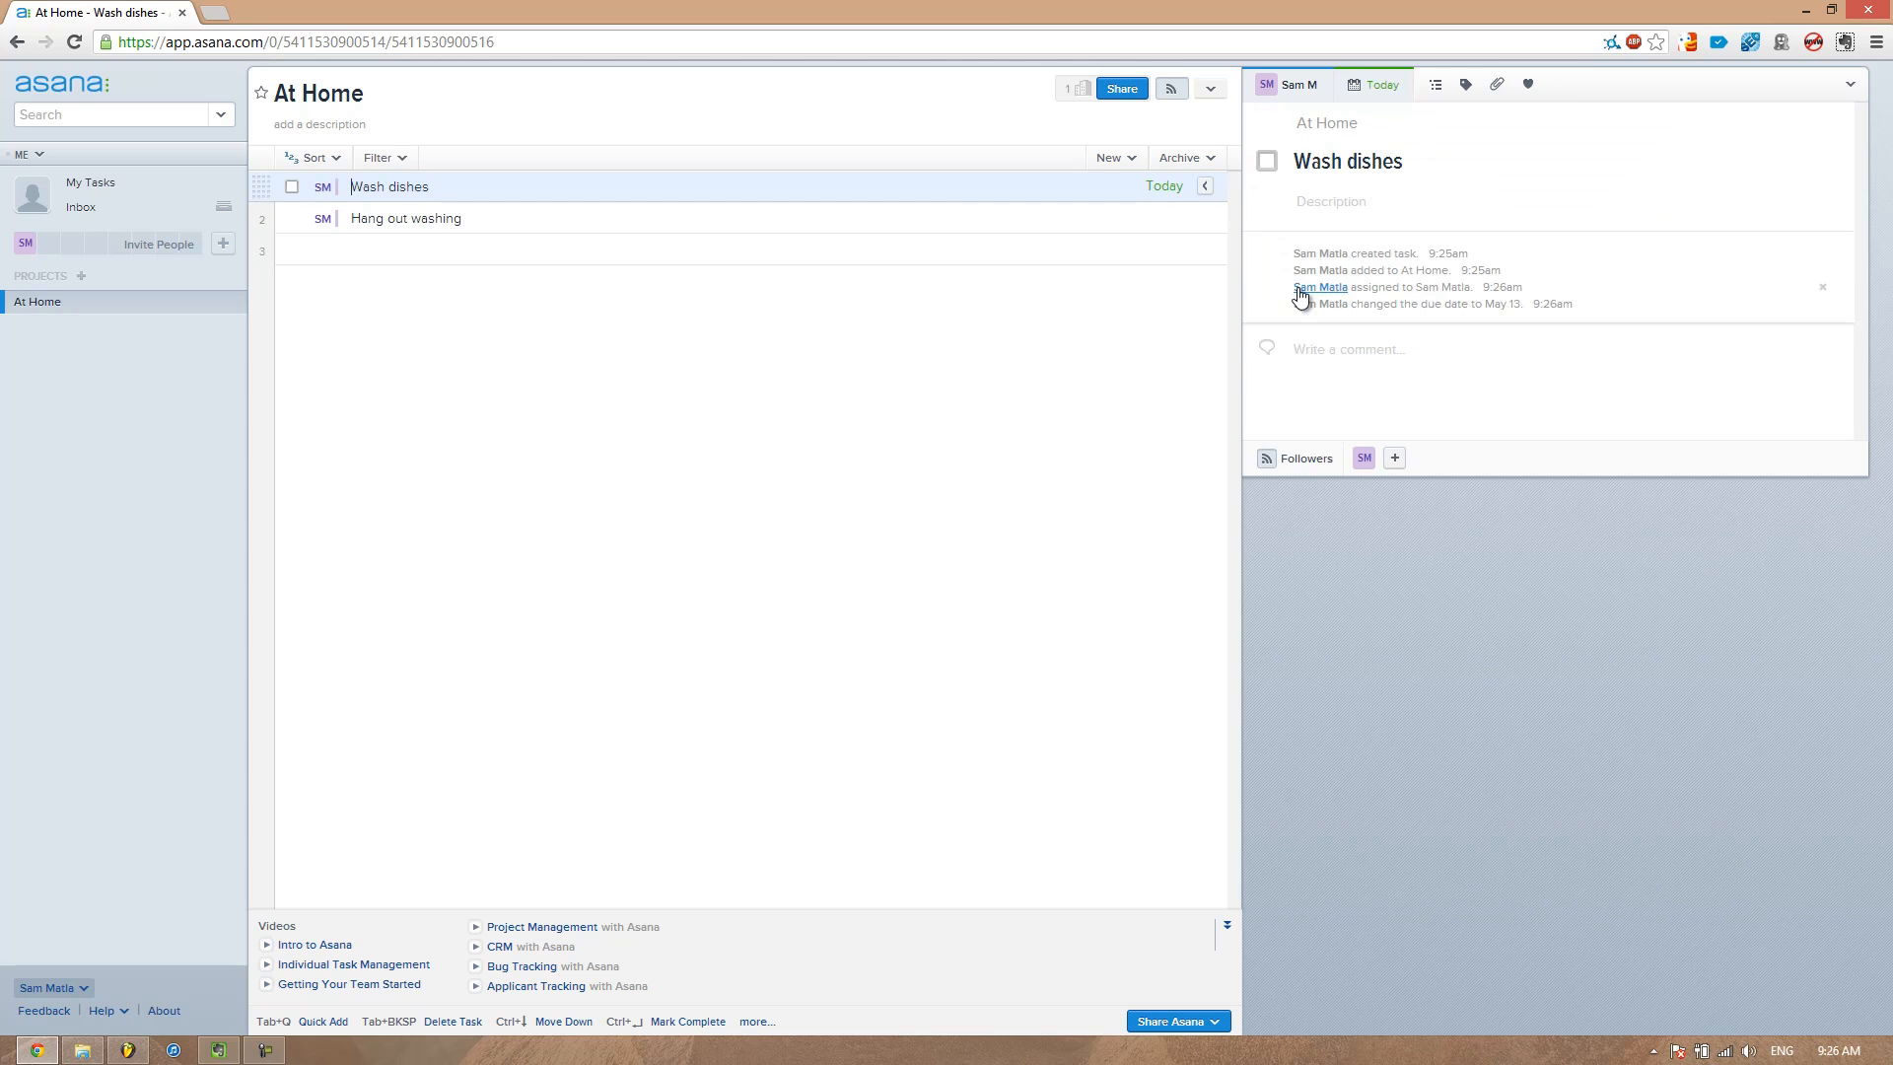
Add the subtasks Turn on tap and Dry to the Wash dishes task
click(1436, 89)
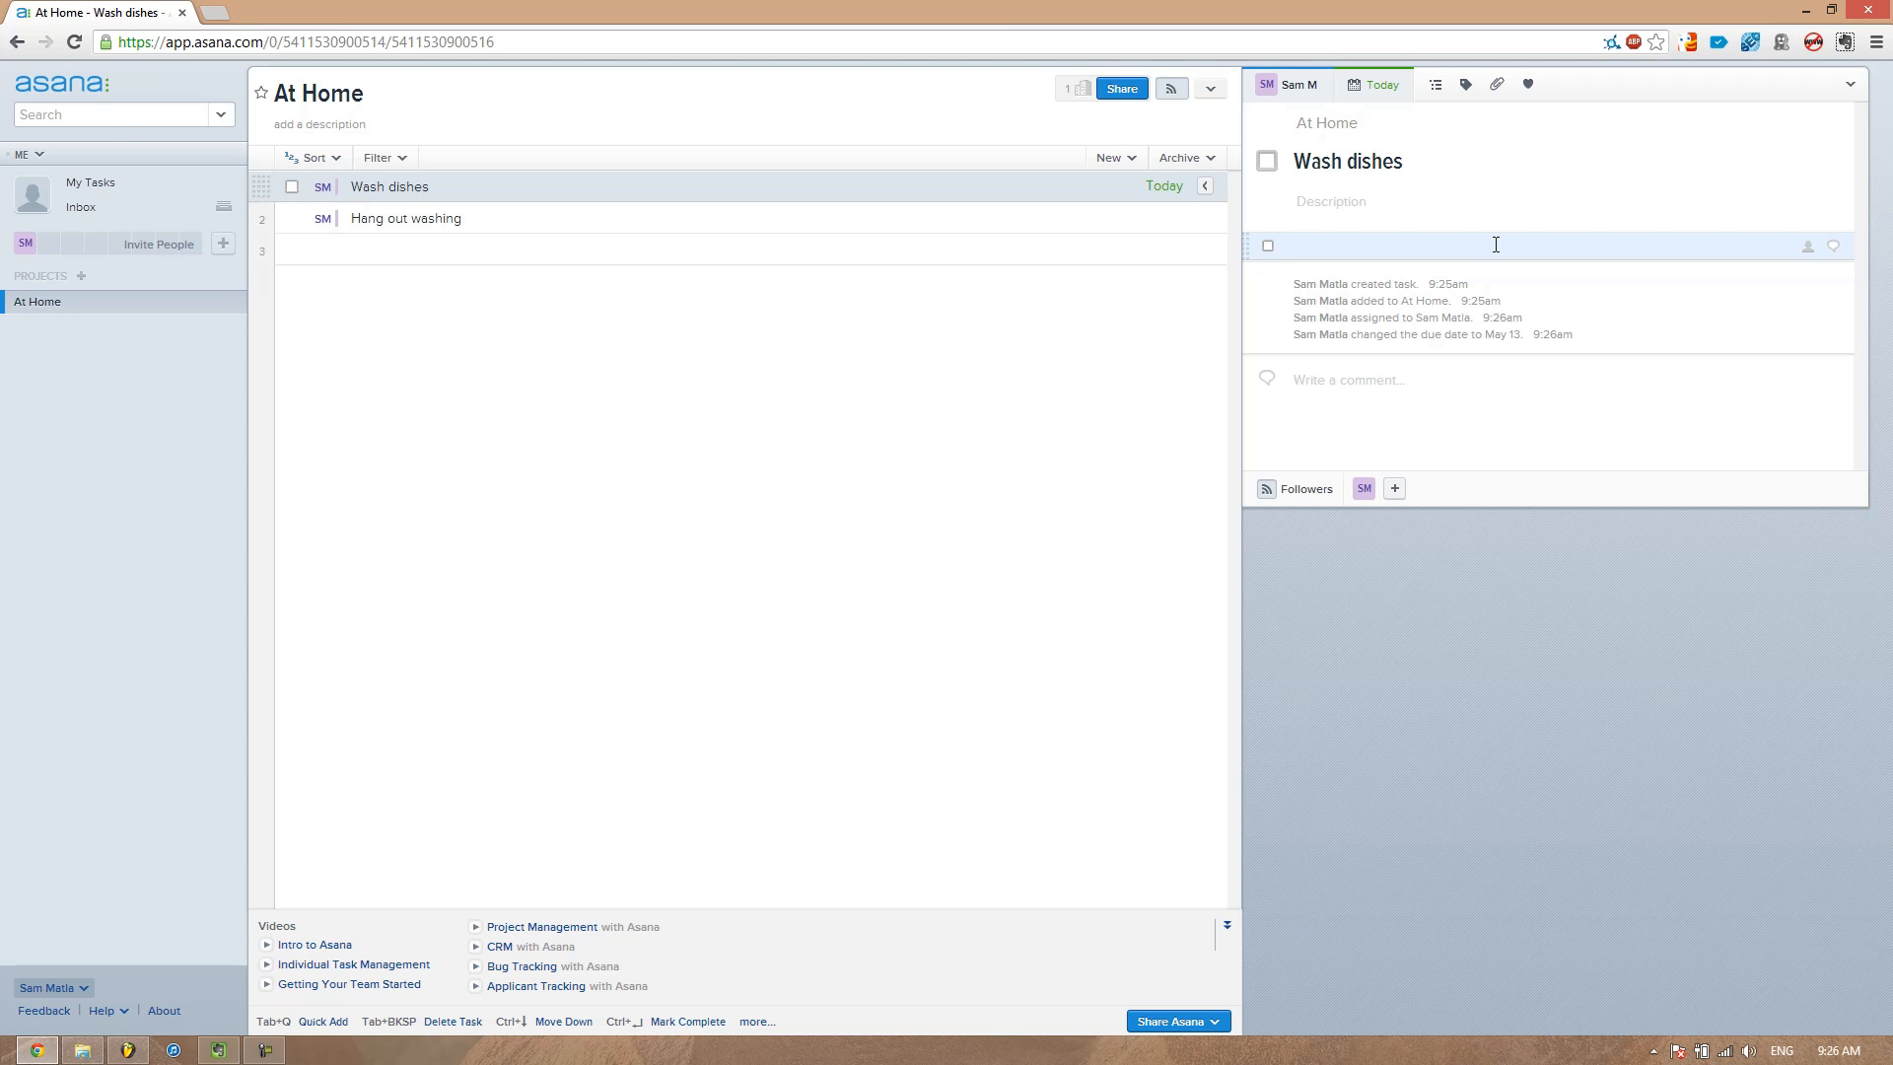
text(Turn on tap)
key(Return)
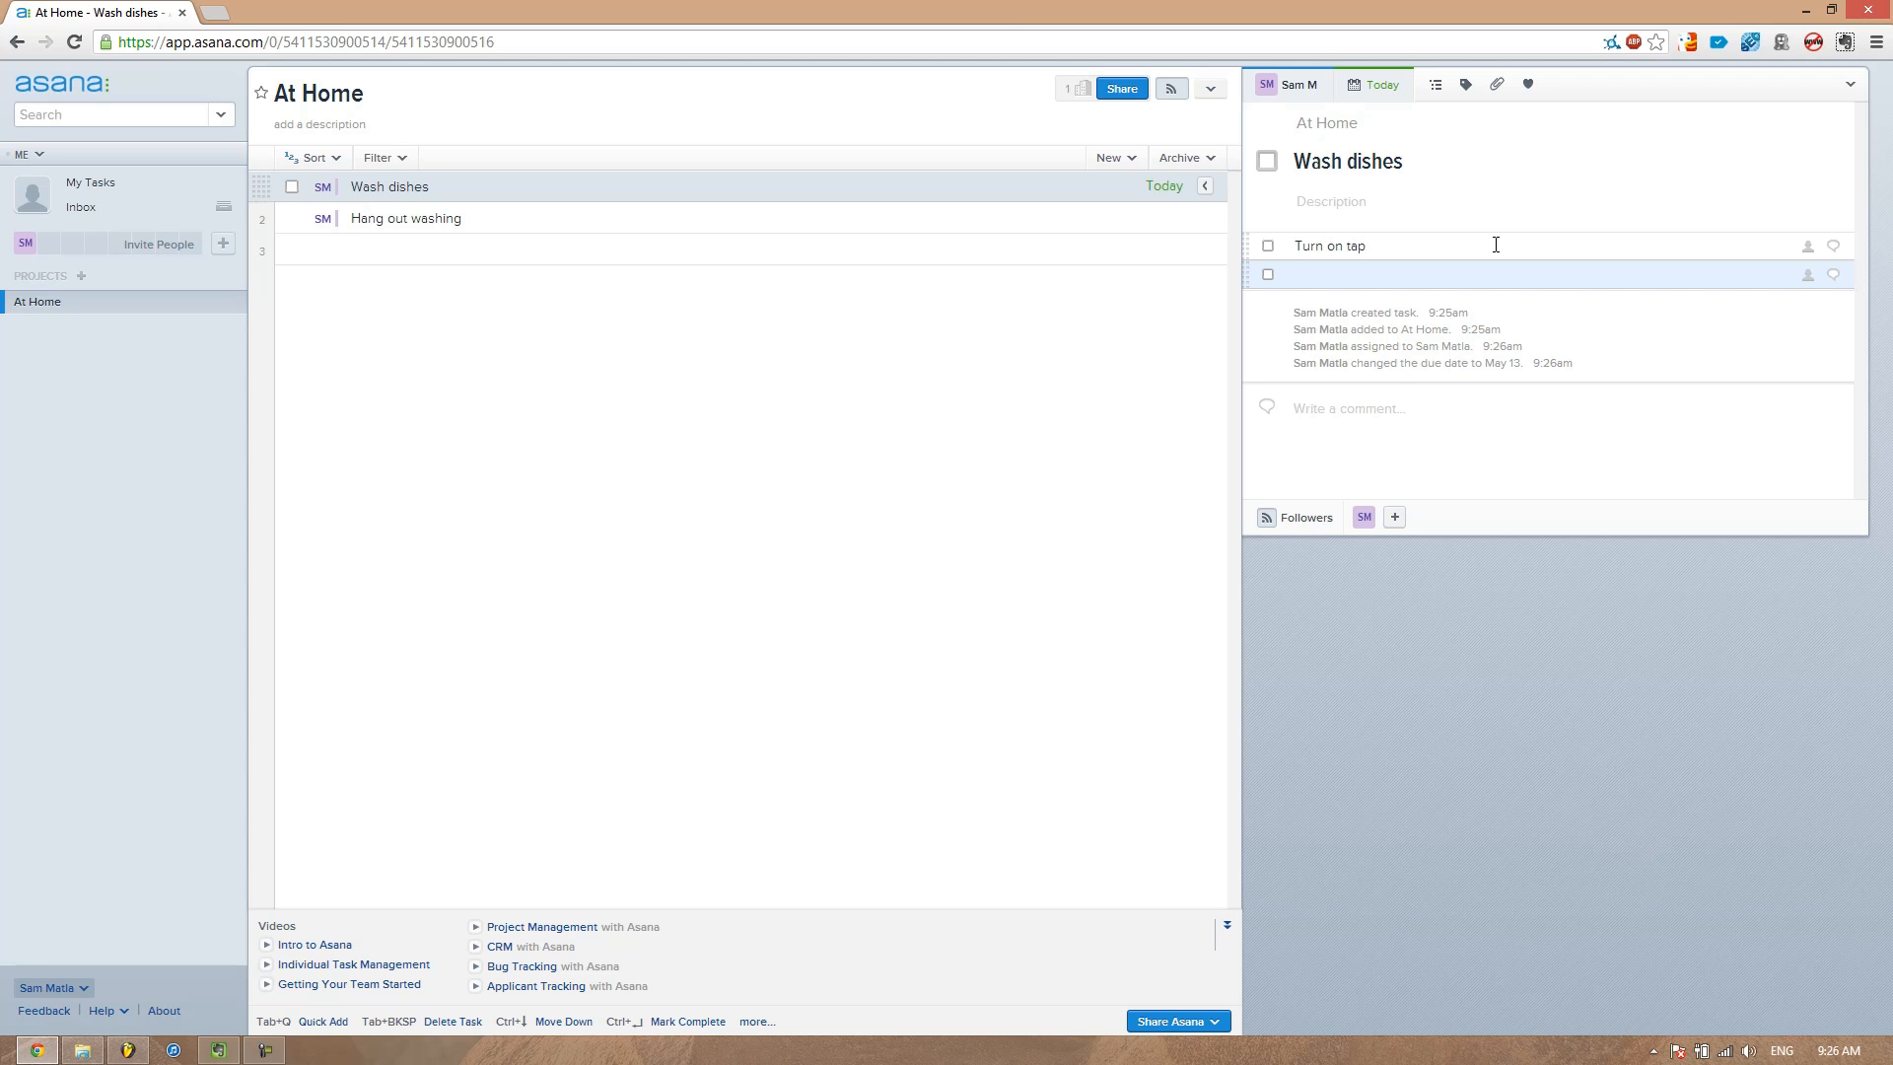
text(Dry)
key(Return)
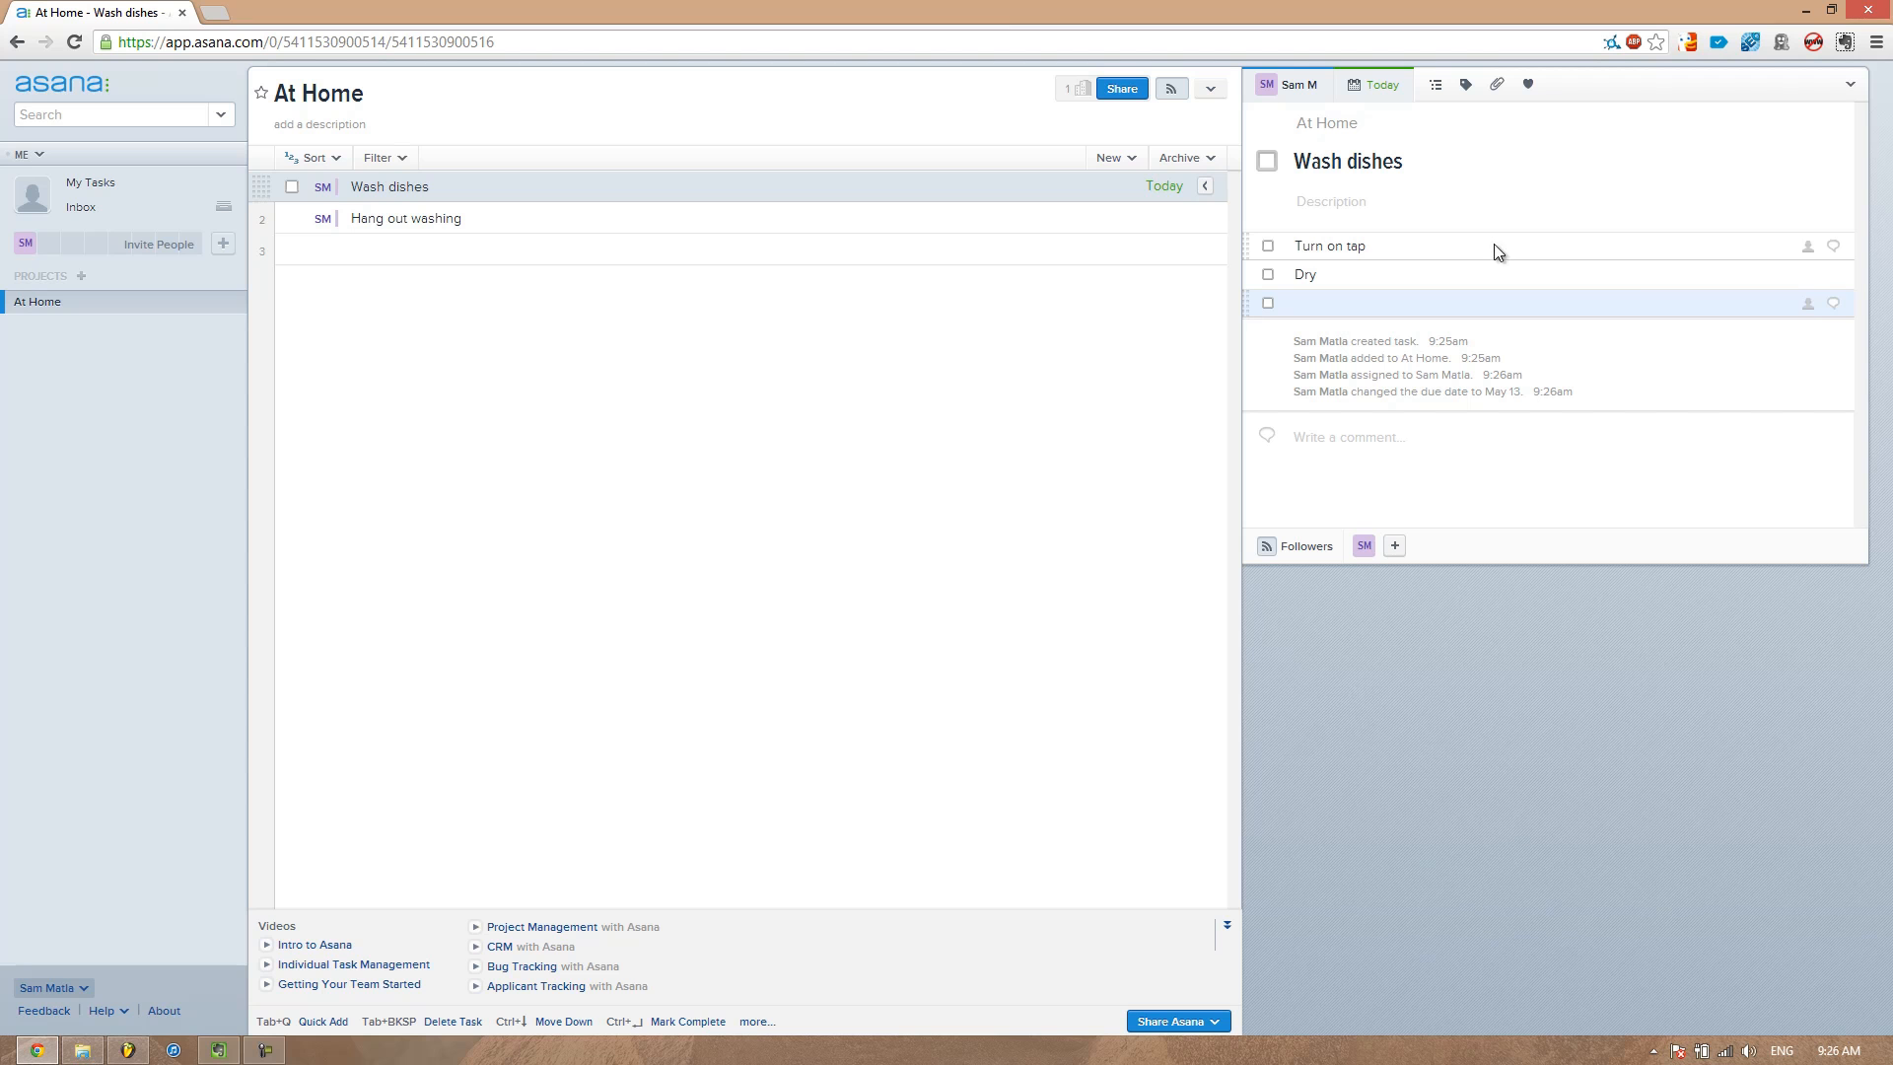
click(1488, 200)
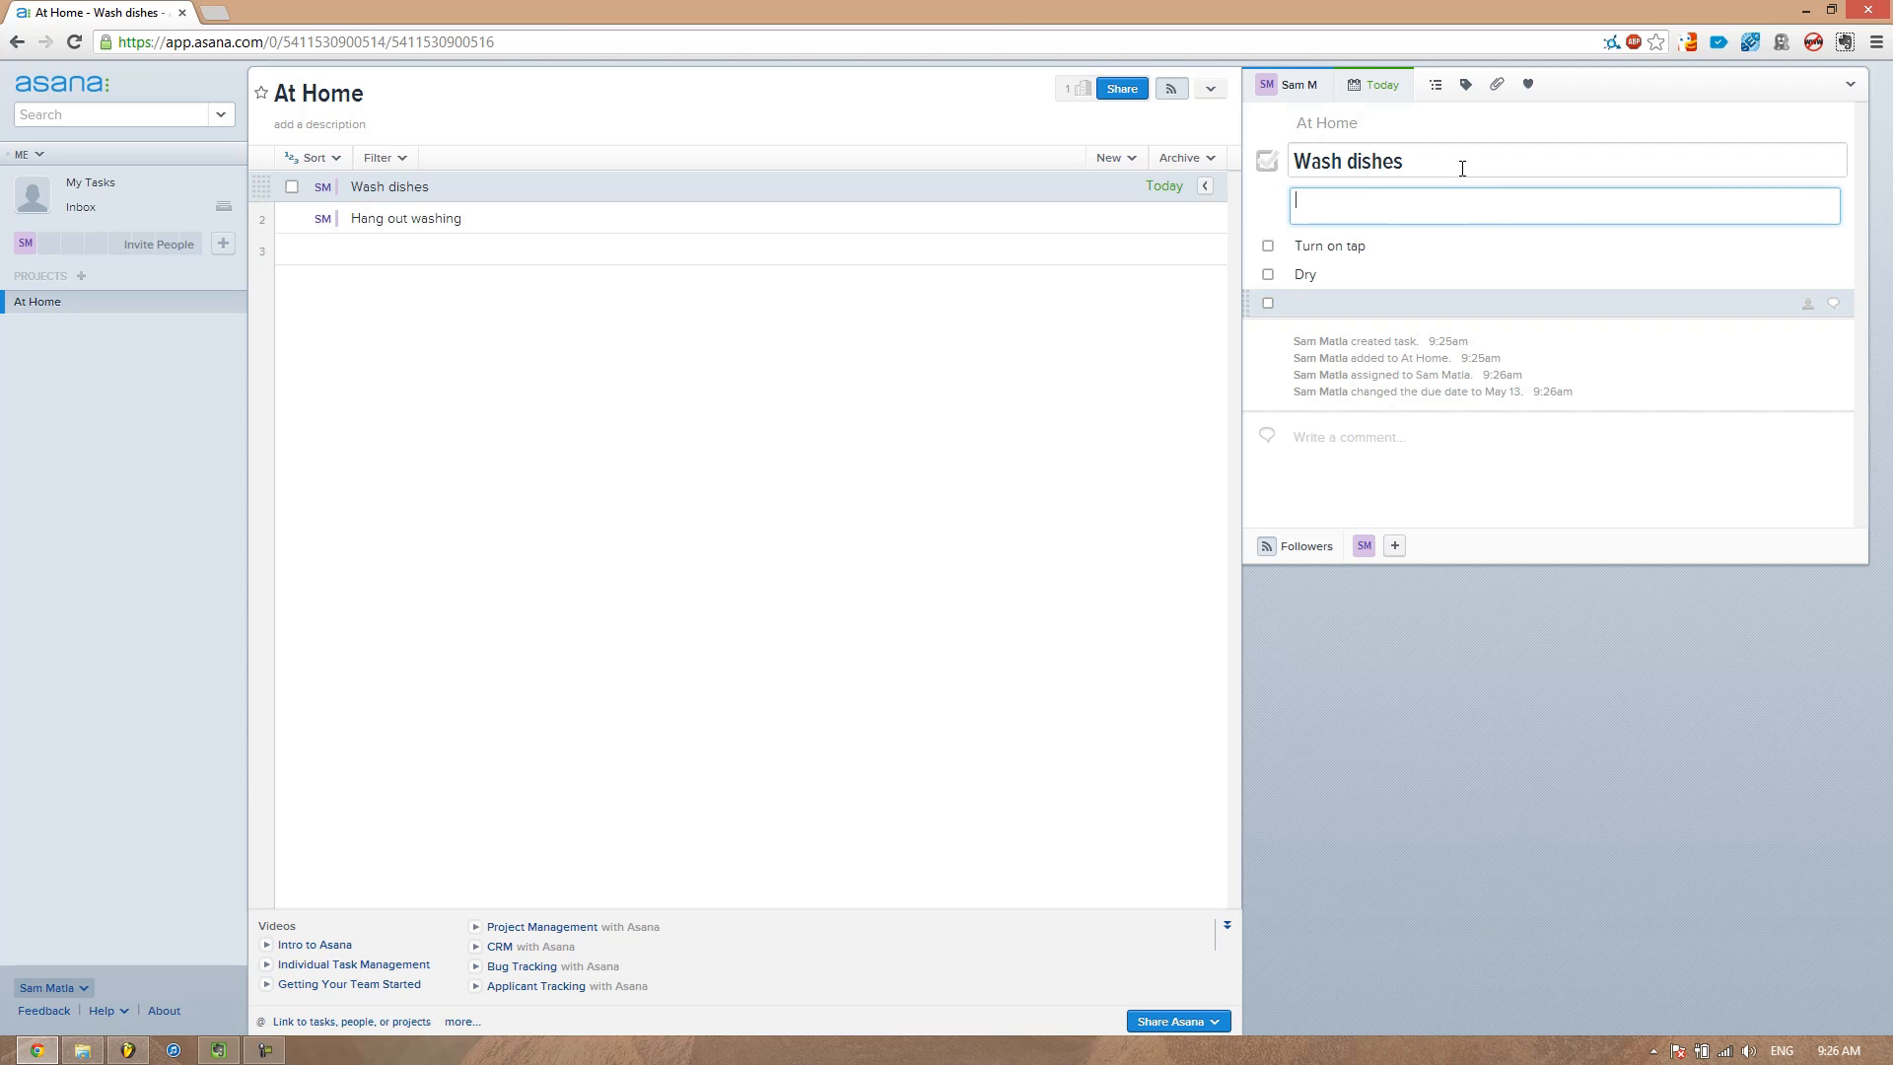
key(Return)
key(Return)
text(asd)
key(Return)
text(f)
key(Return)
text(gf)
key(Return)
key(BackSpace)
key(BackSpace)
key(BackSpace)
key(BackSpace)
key(BackSpace)
key(BackSpace)
key(BackSpace)
key(BackSpace)
key(BackSpace)
key(BackSpace)
key(BackSpace)
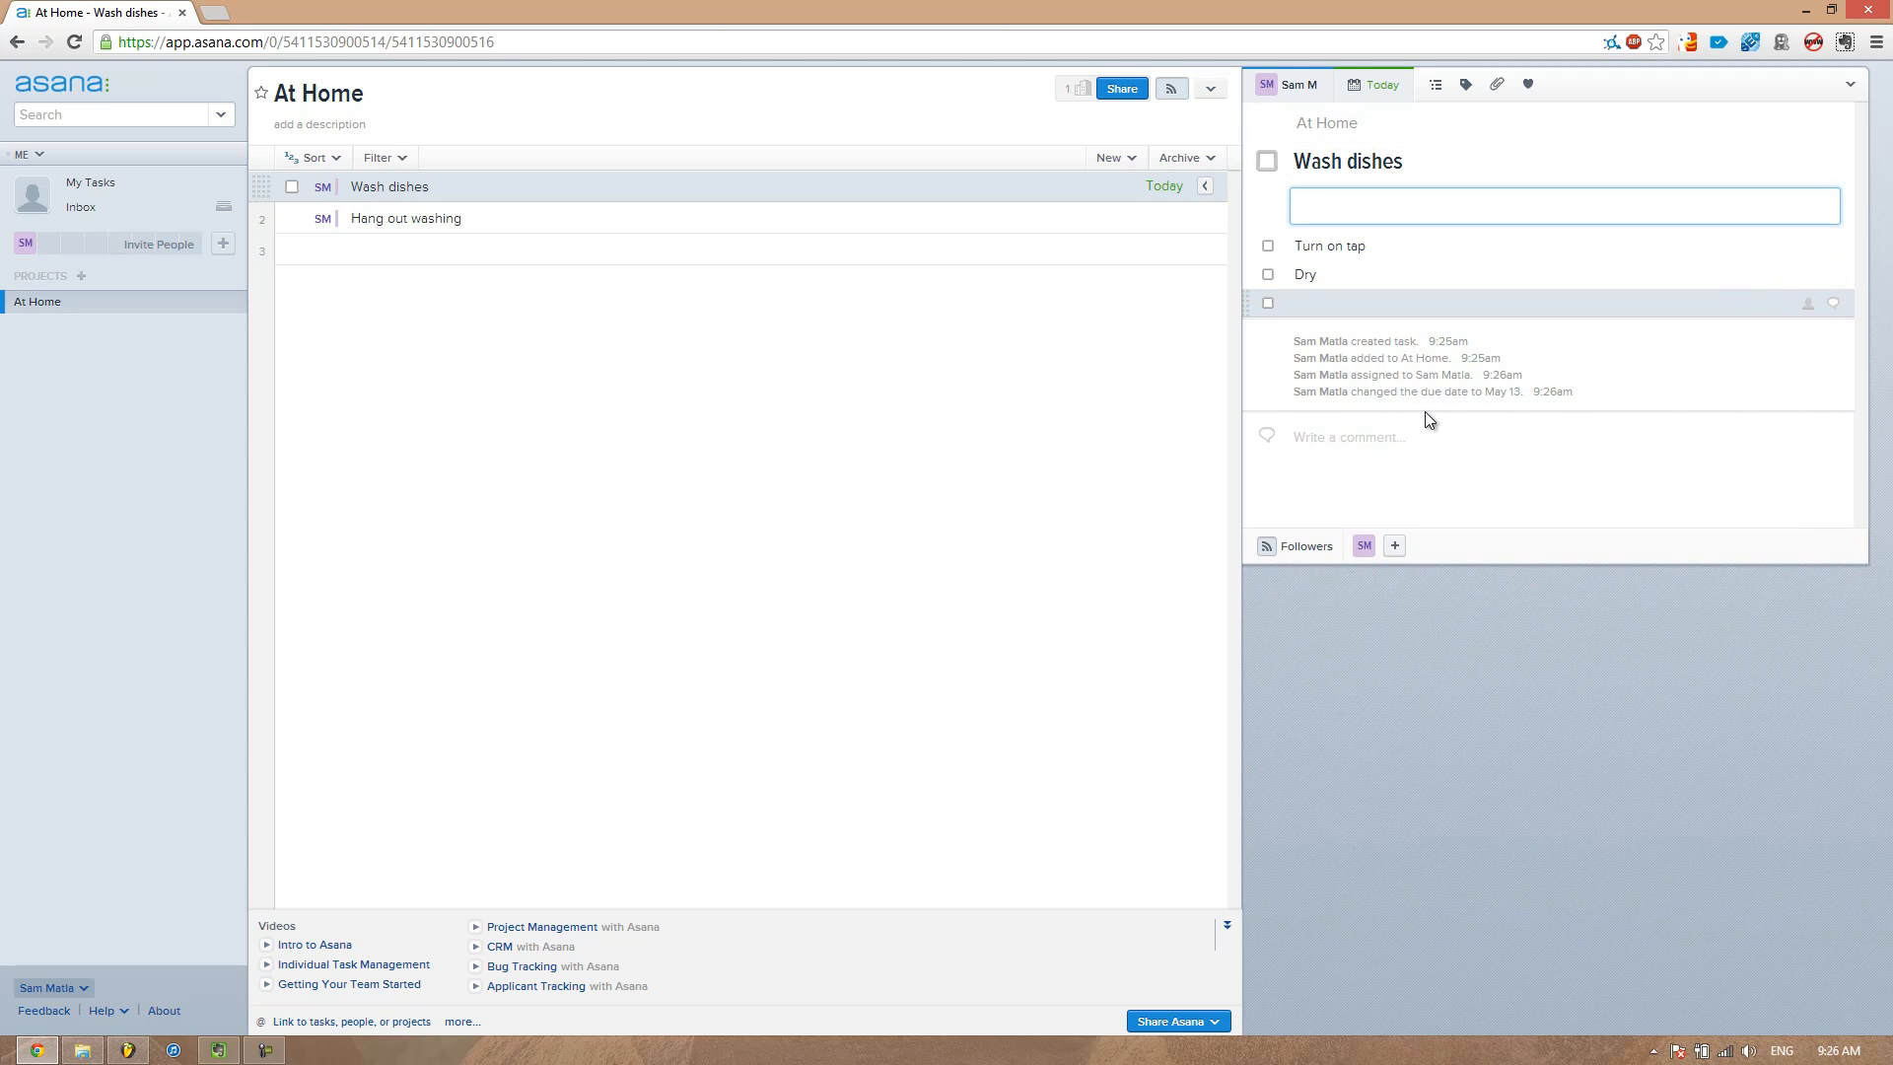
click(1467, 87)
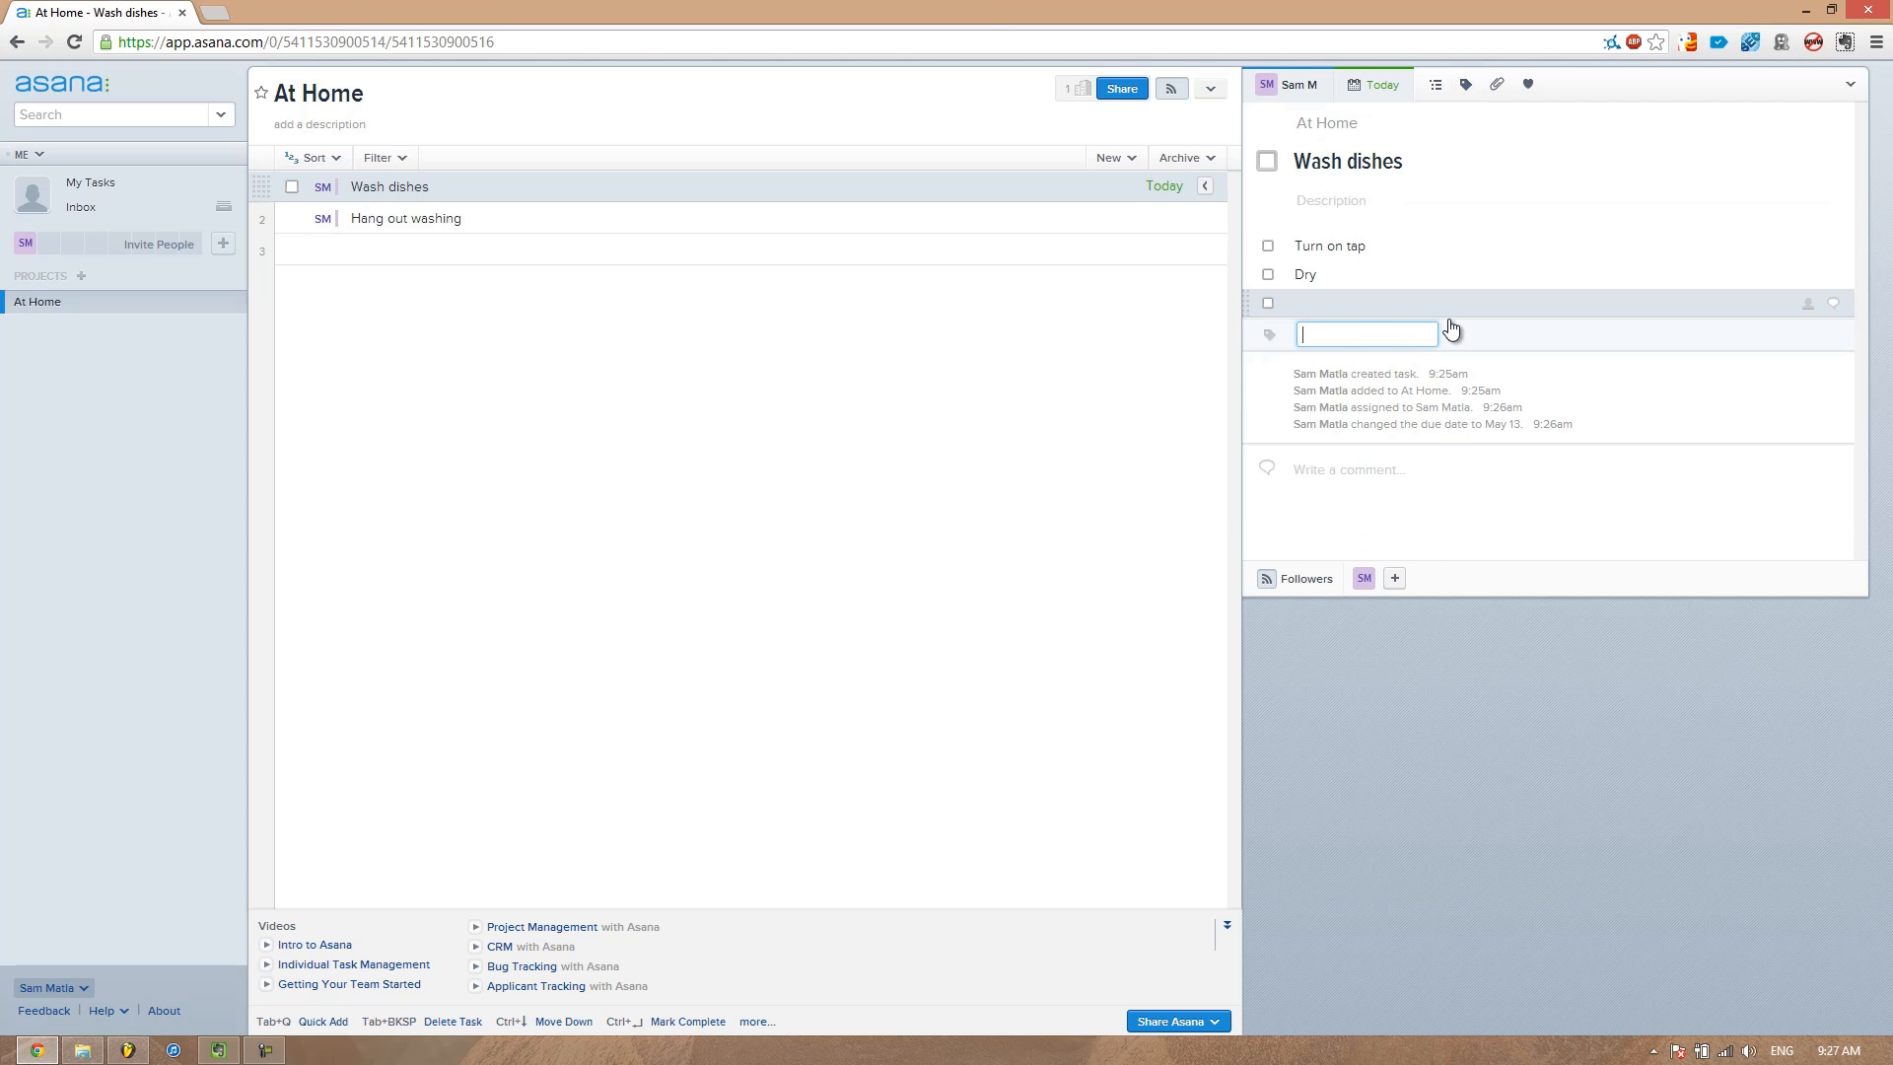
click(1491, 91)
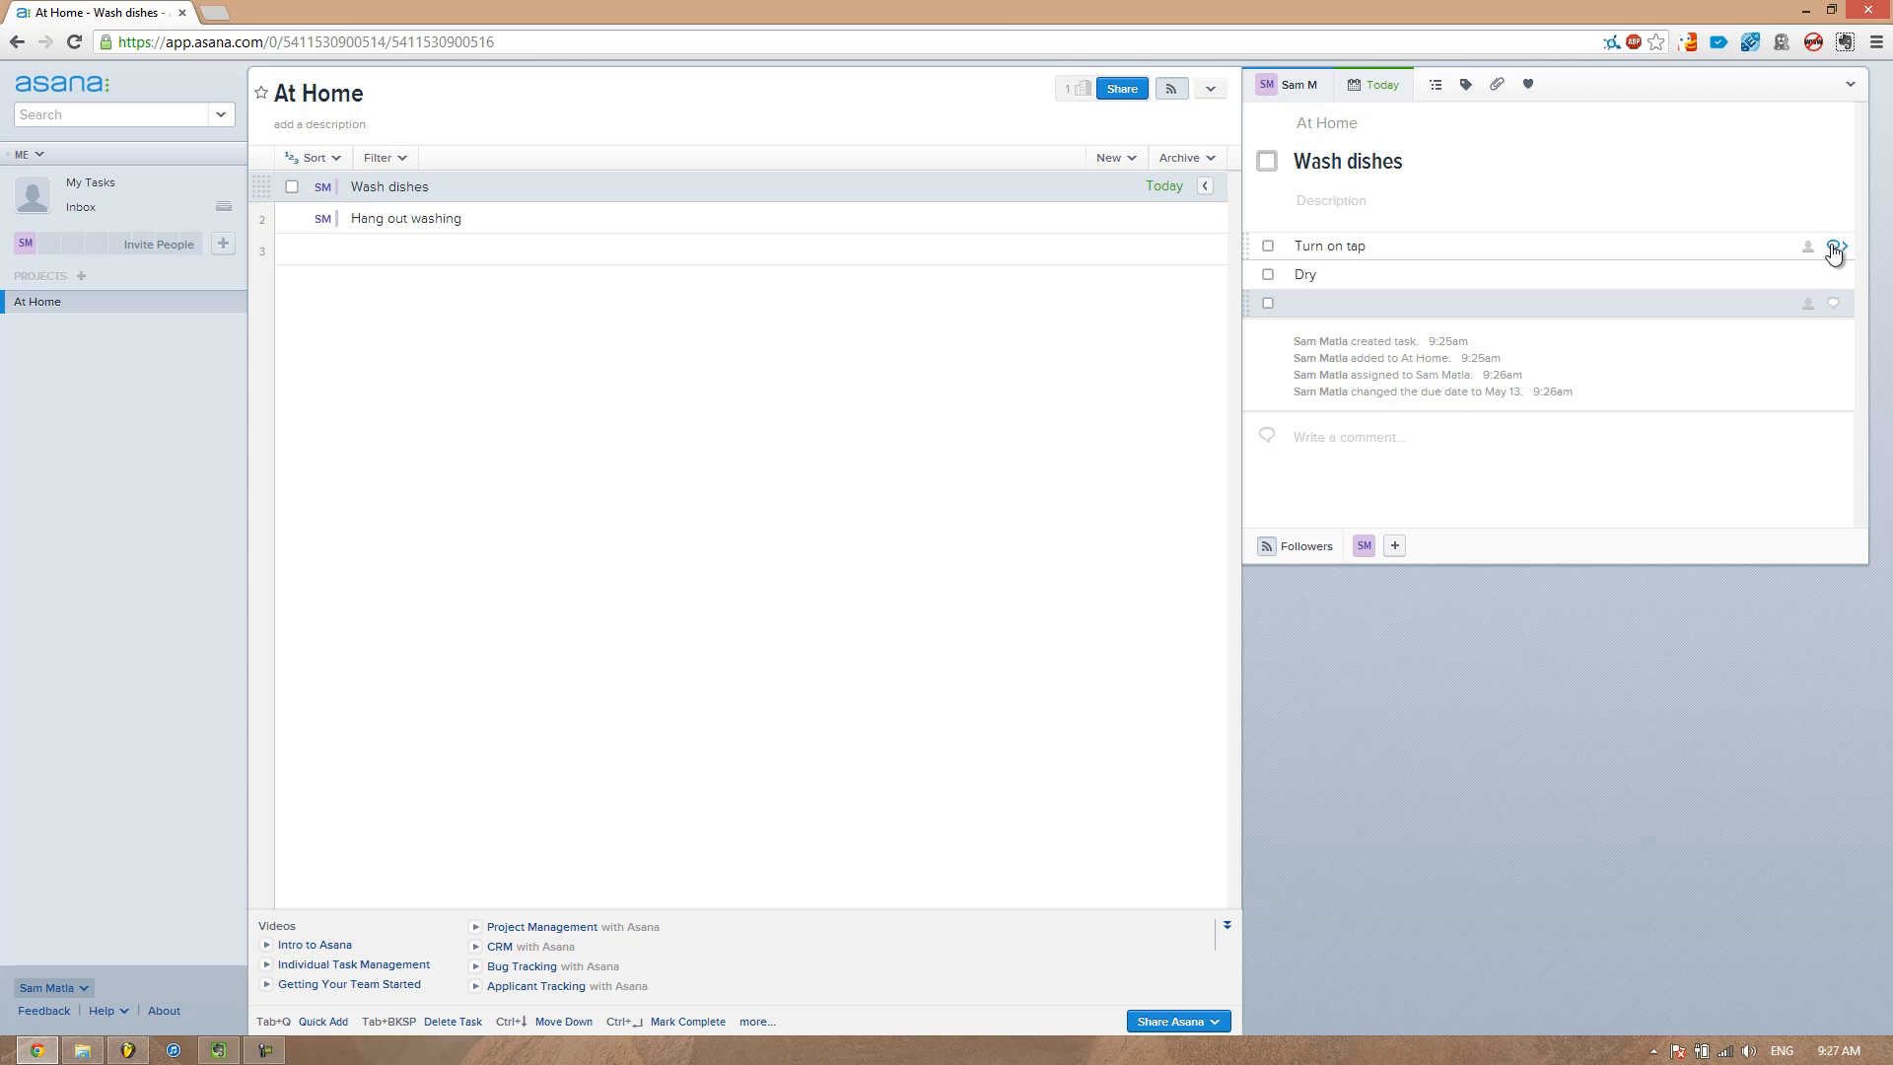
Open the Turn on tap subtask's details and browse back through the At Home tasks
click(1832, 247)
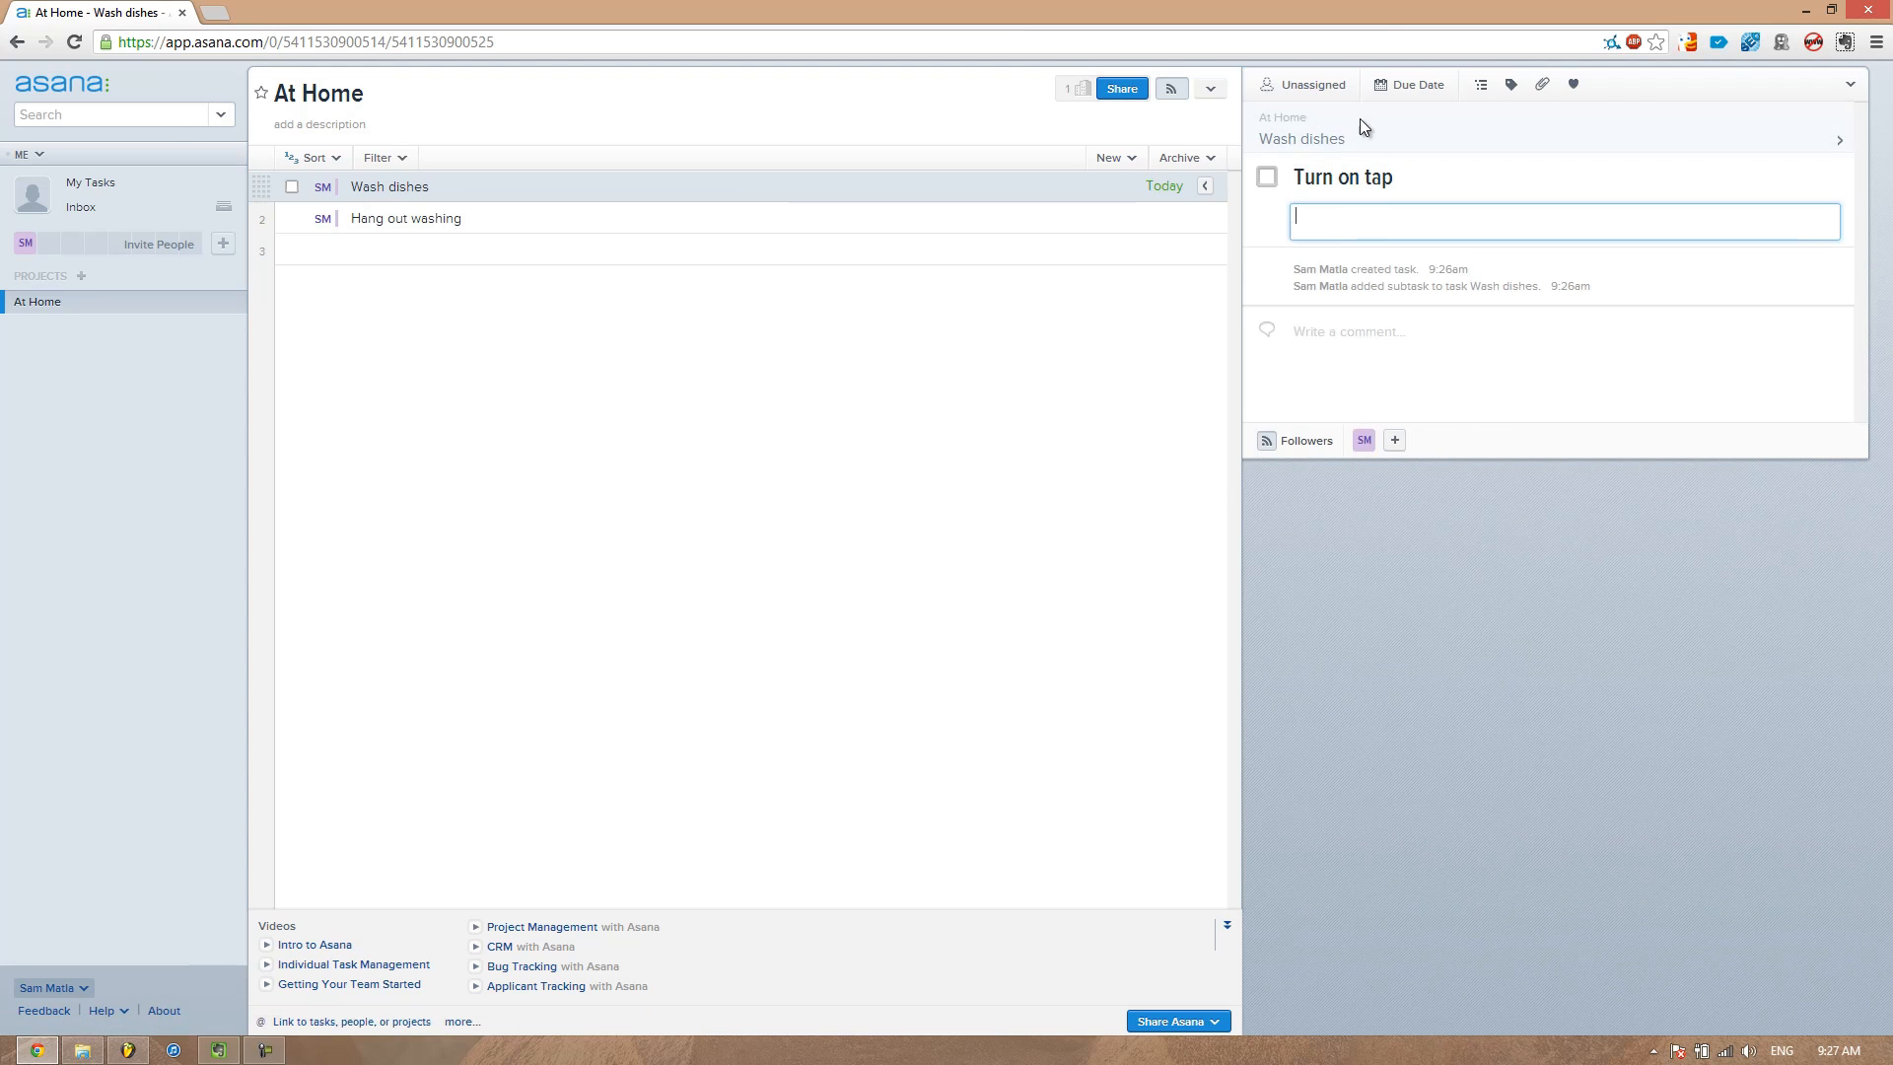
click(1312, 139)
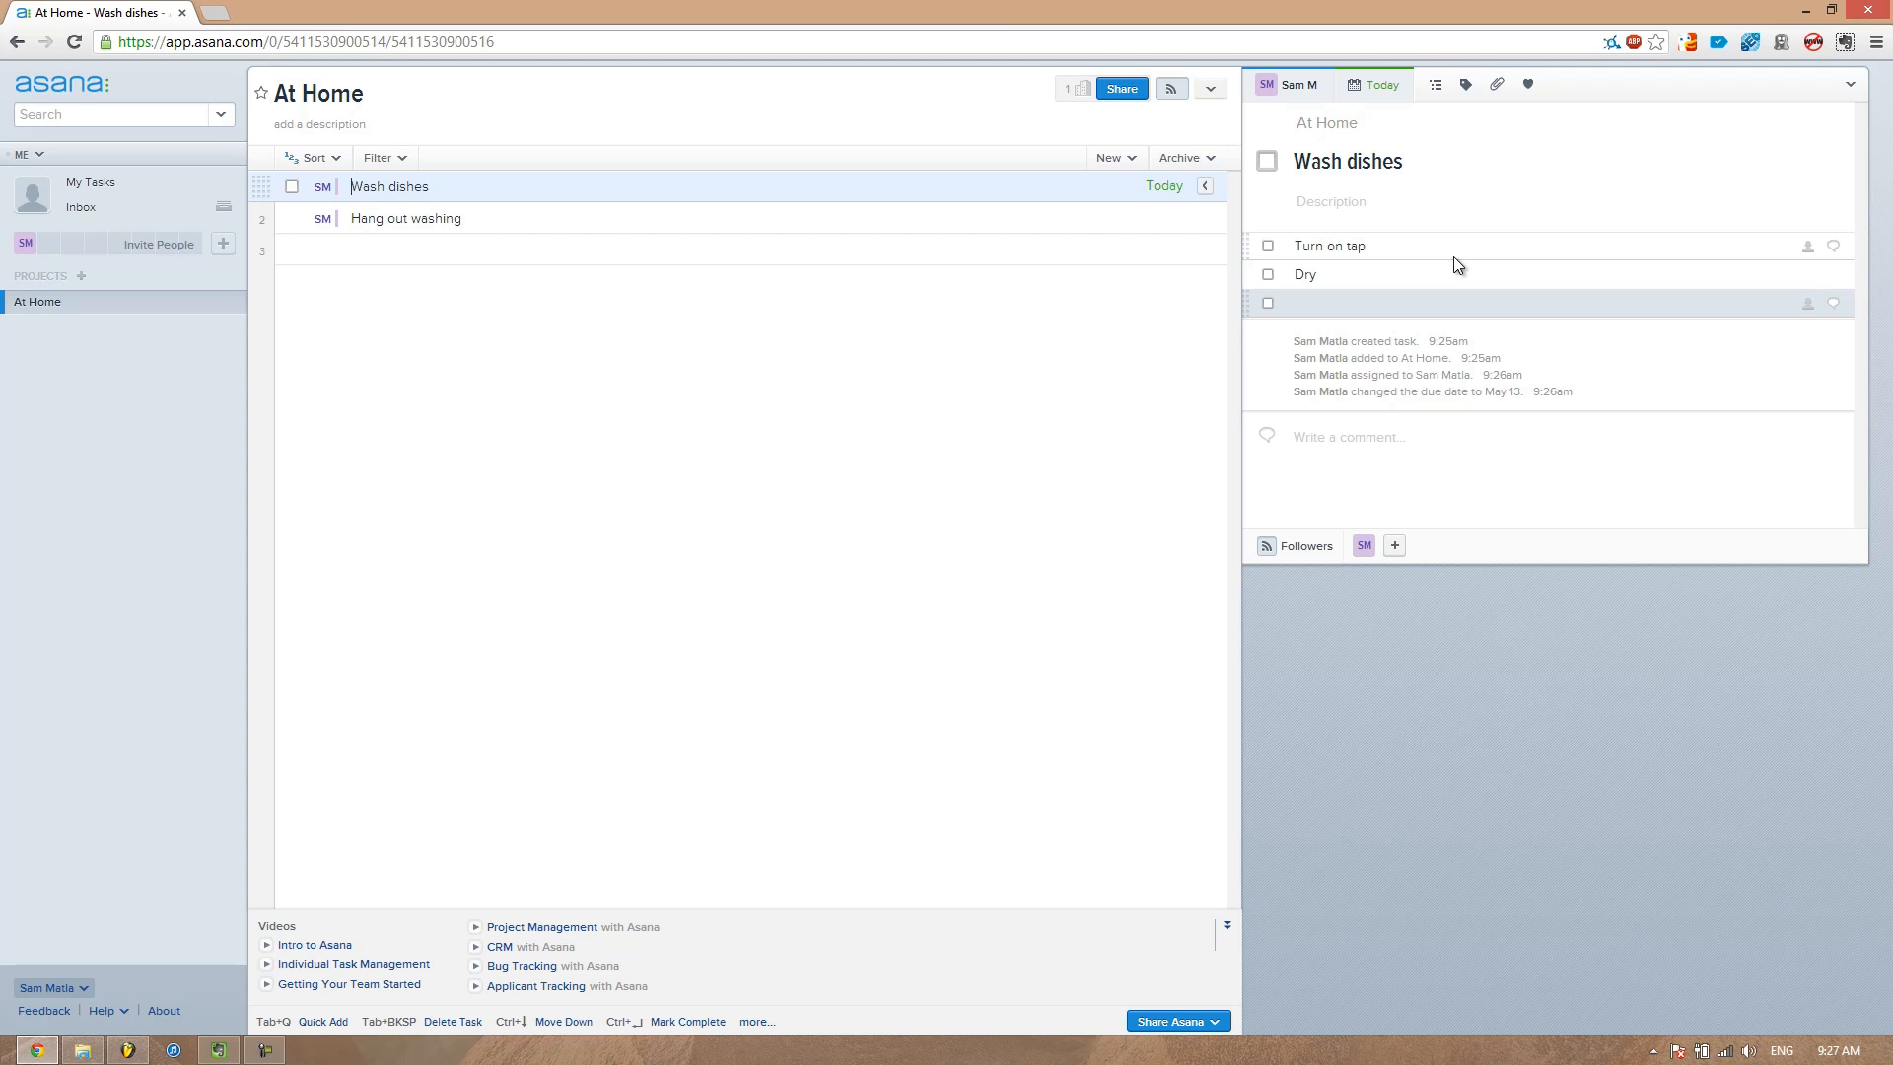
click(1526, 459)
click(1333, 445)
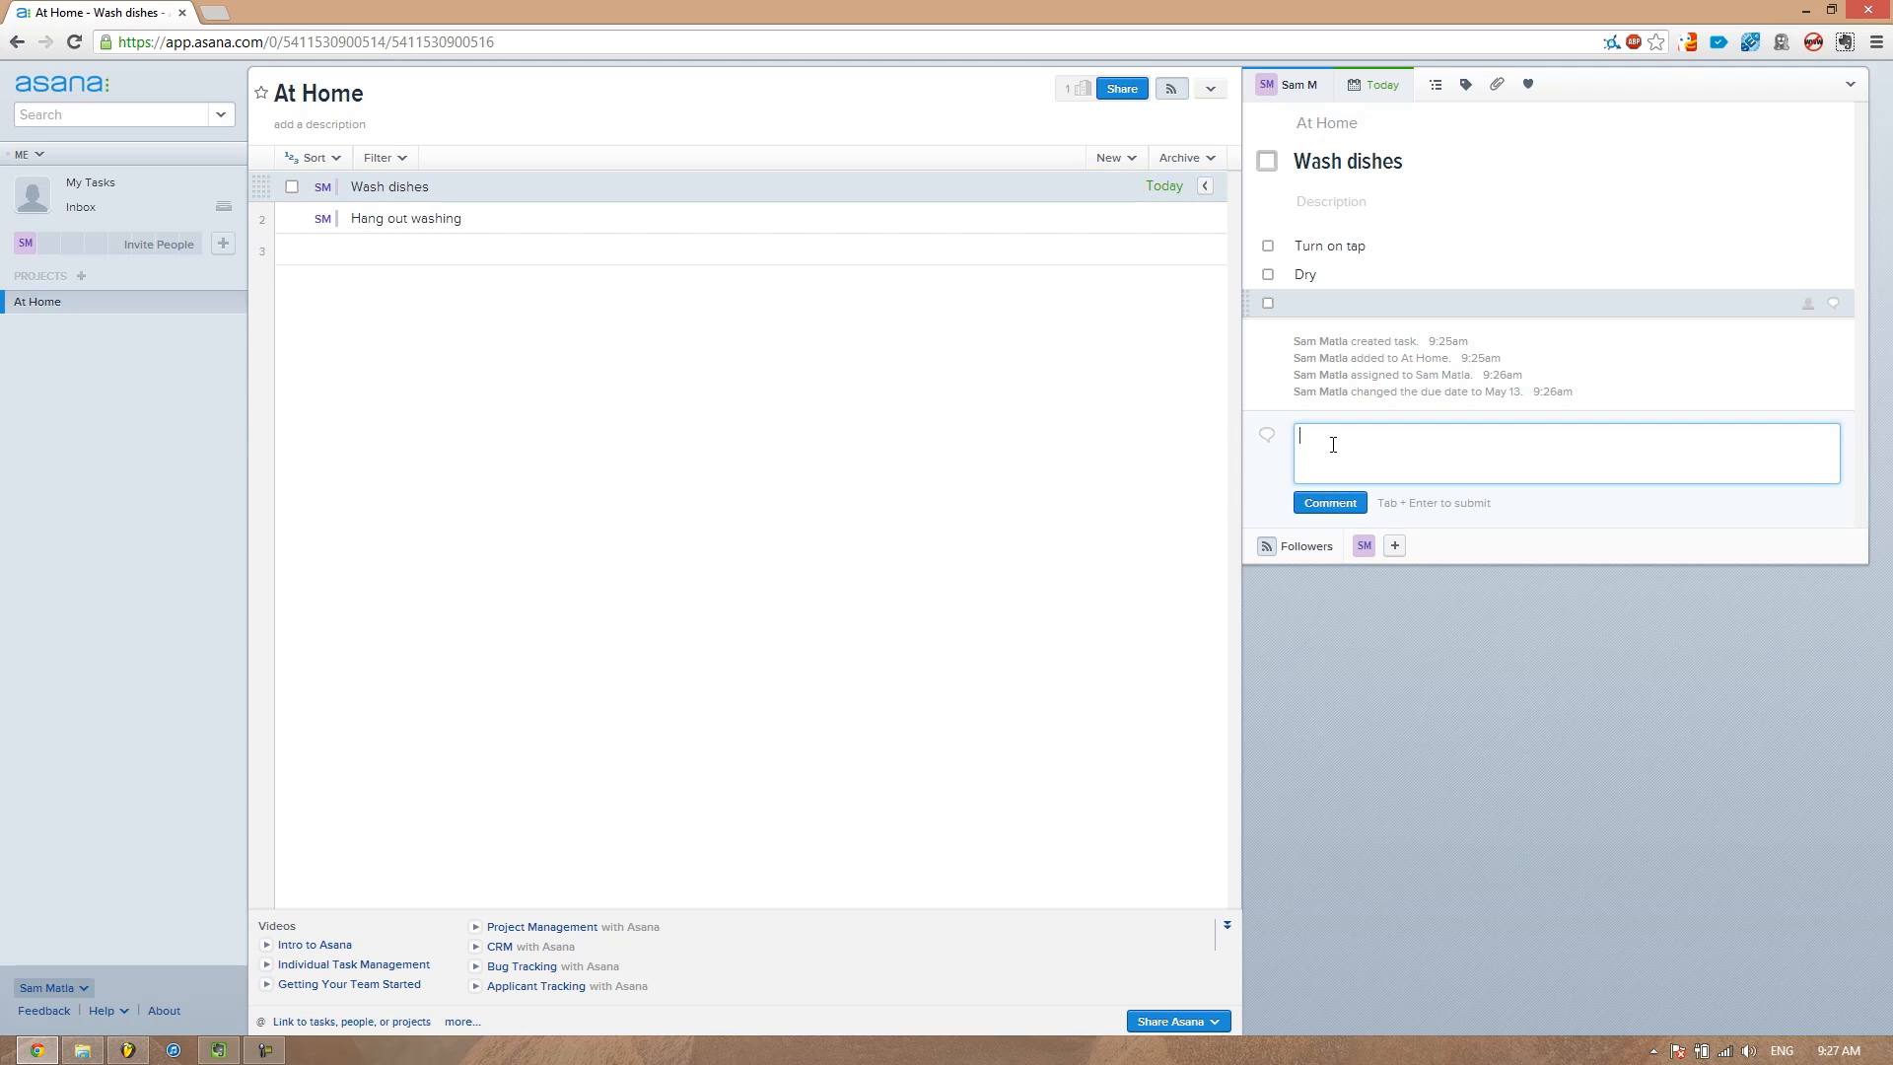
text(T)
key(BackSpace)
click(837, 204)
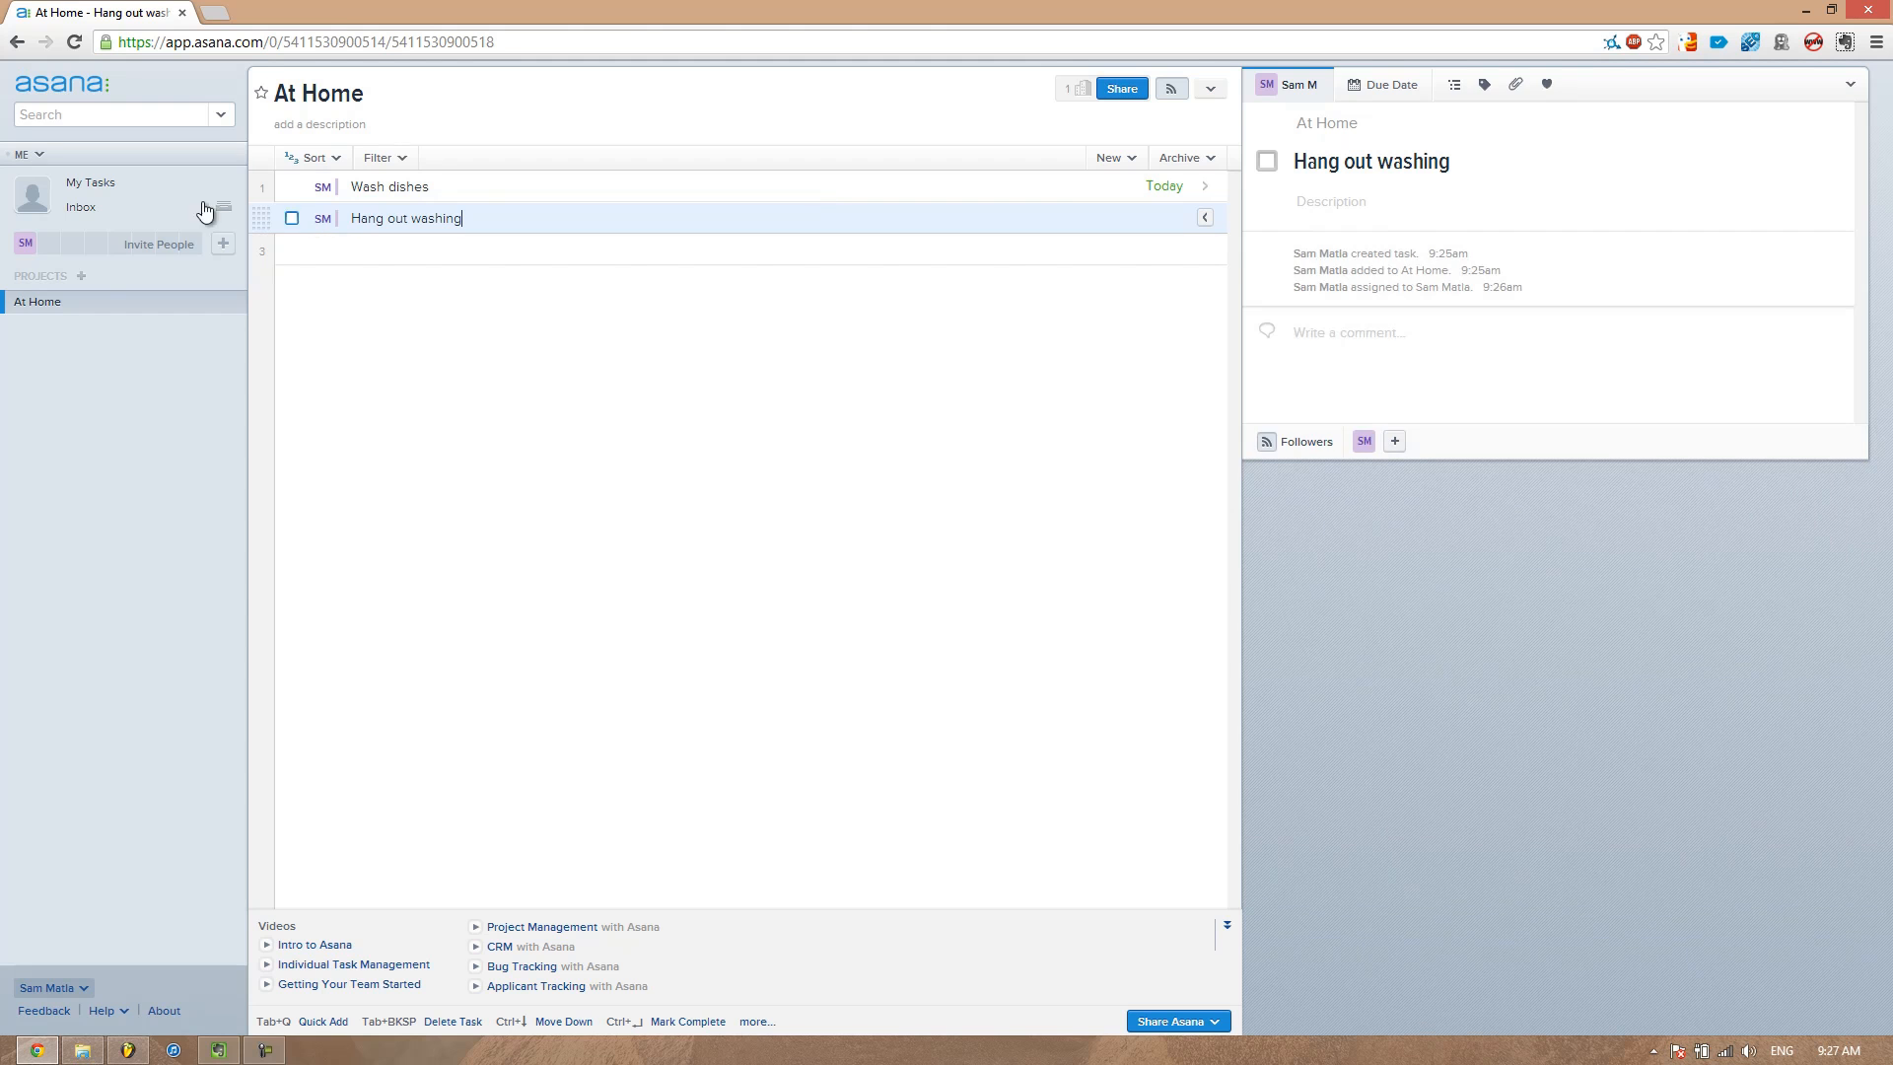
In My Tasks, mark Wash dishes for Today and Hang out washing for Upcoming
click(171, 194)
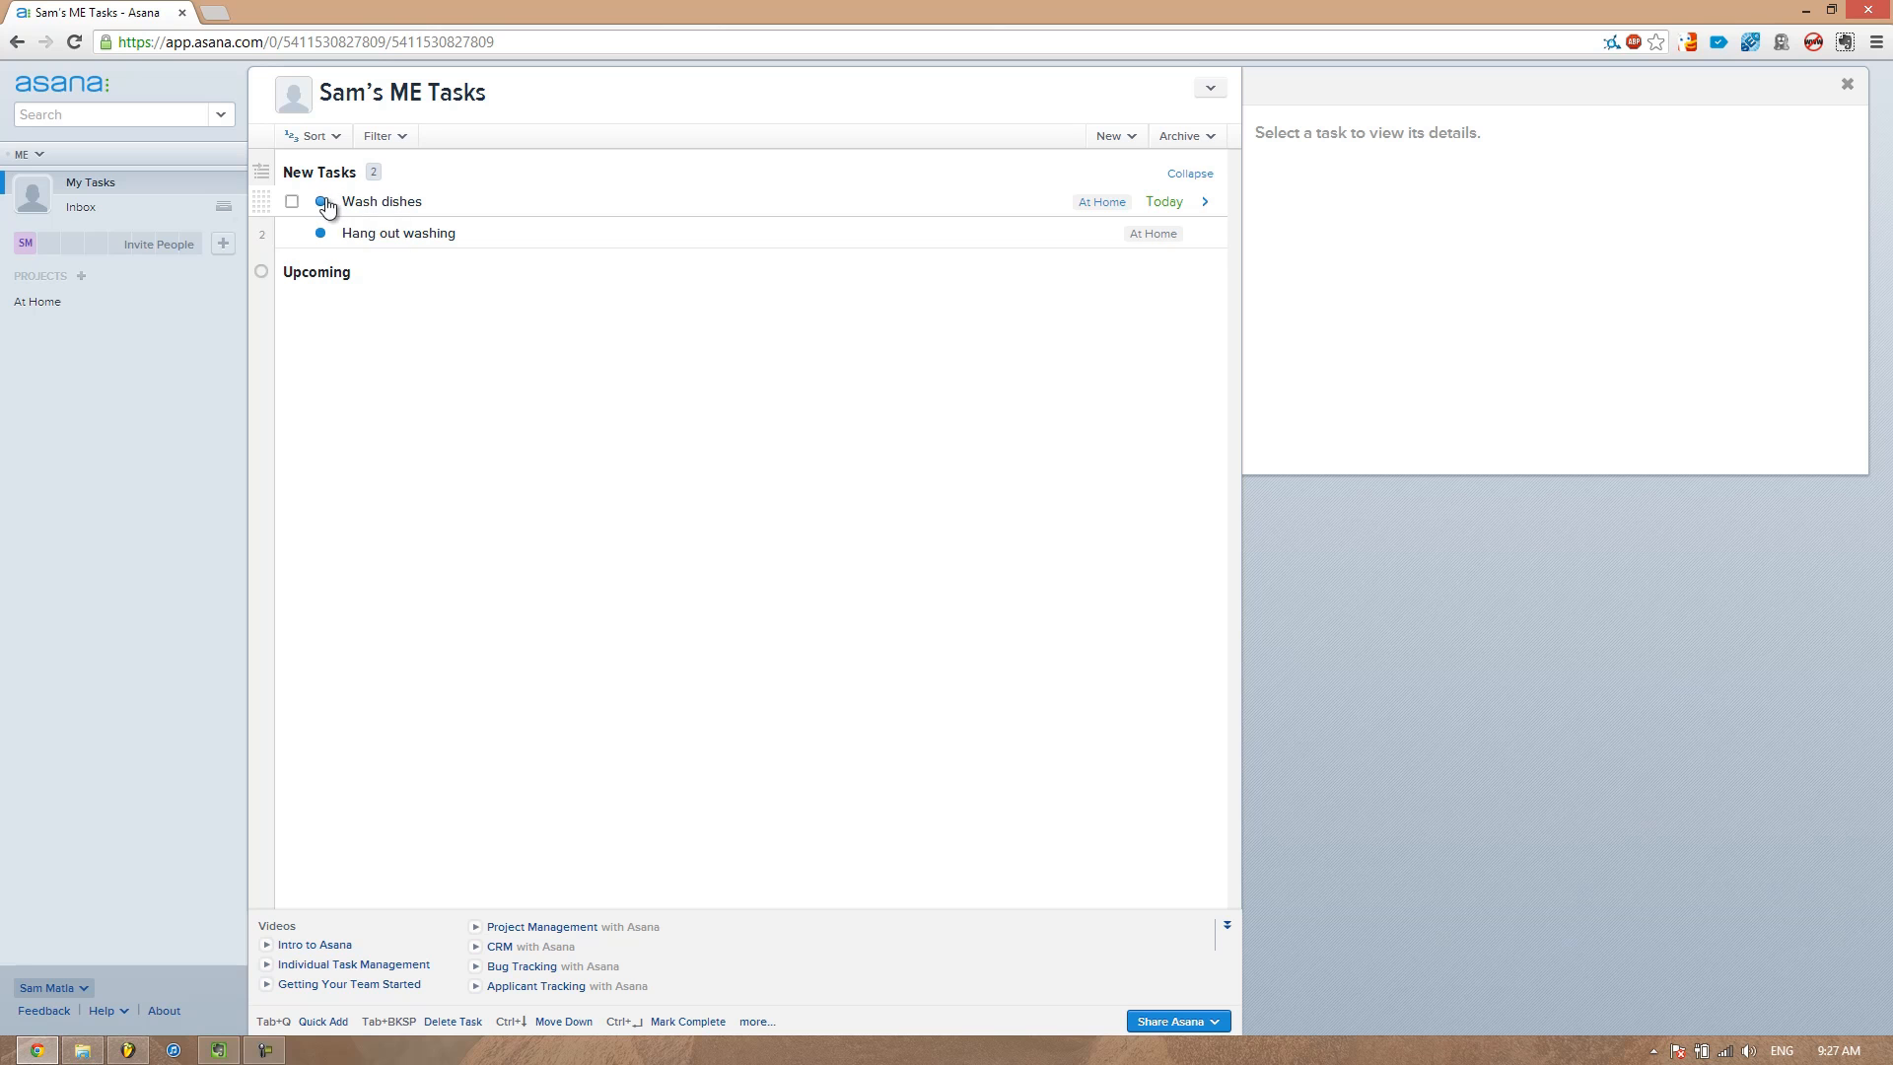
click(326, 202)
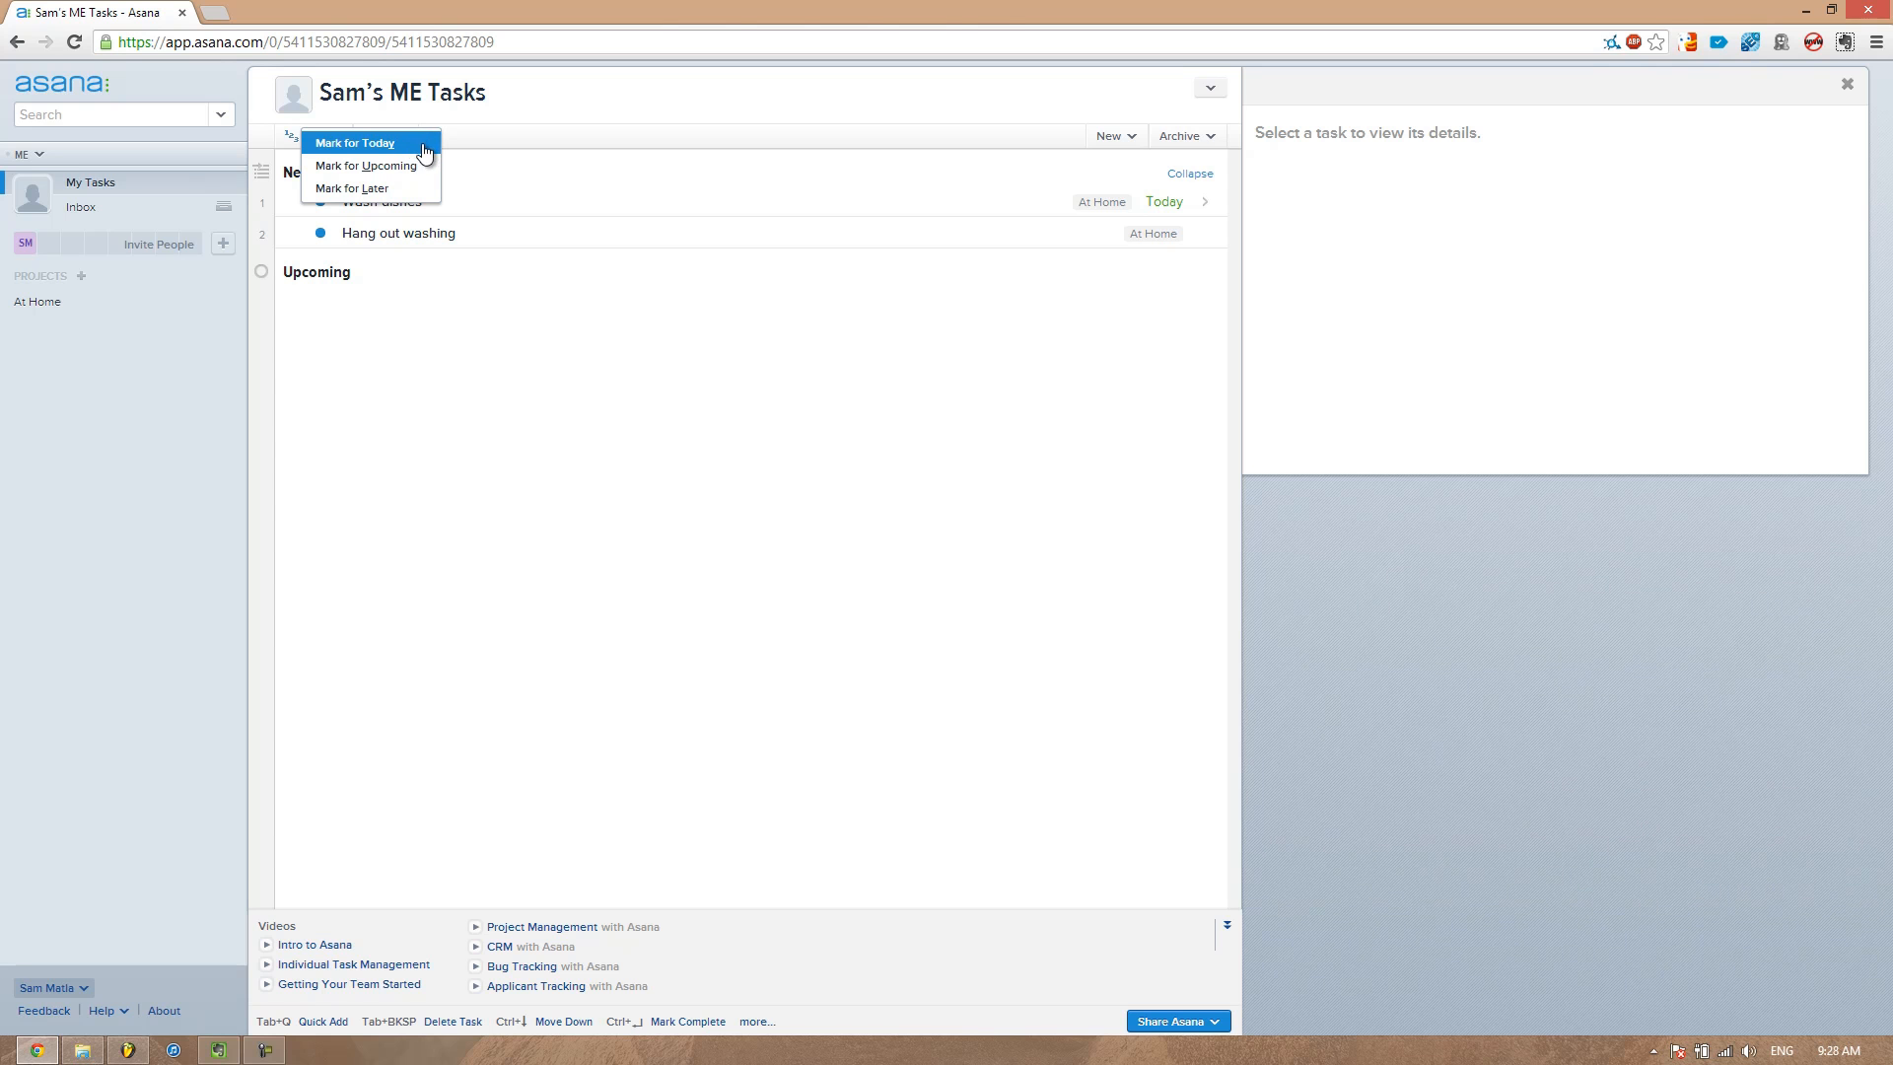
click(425, 151)
click(321, 202)
click(376, 167)
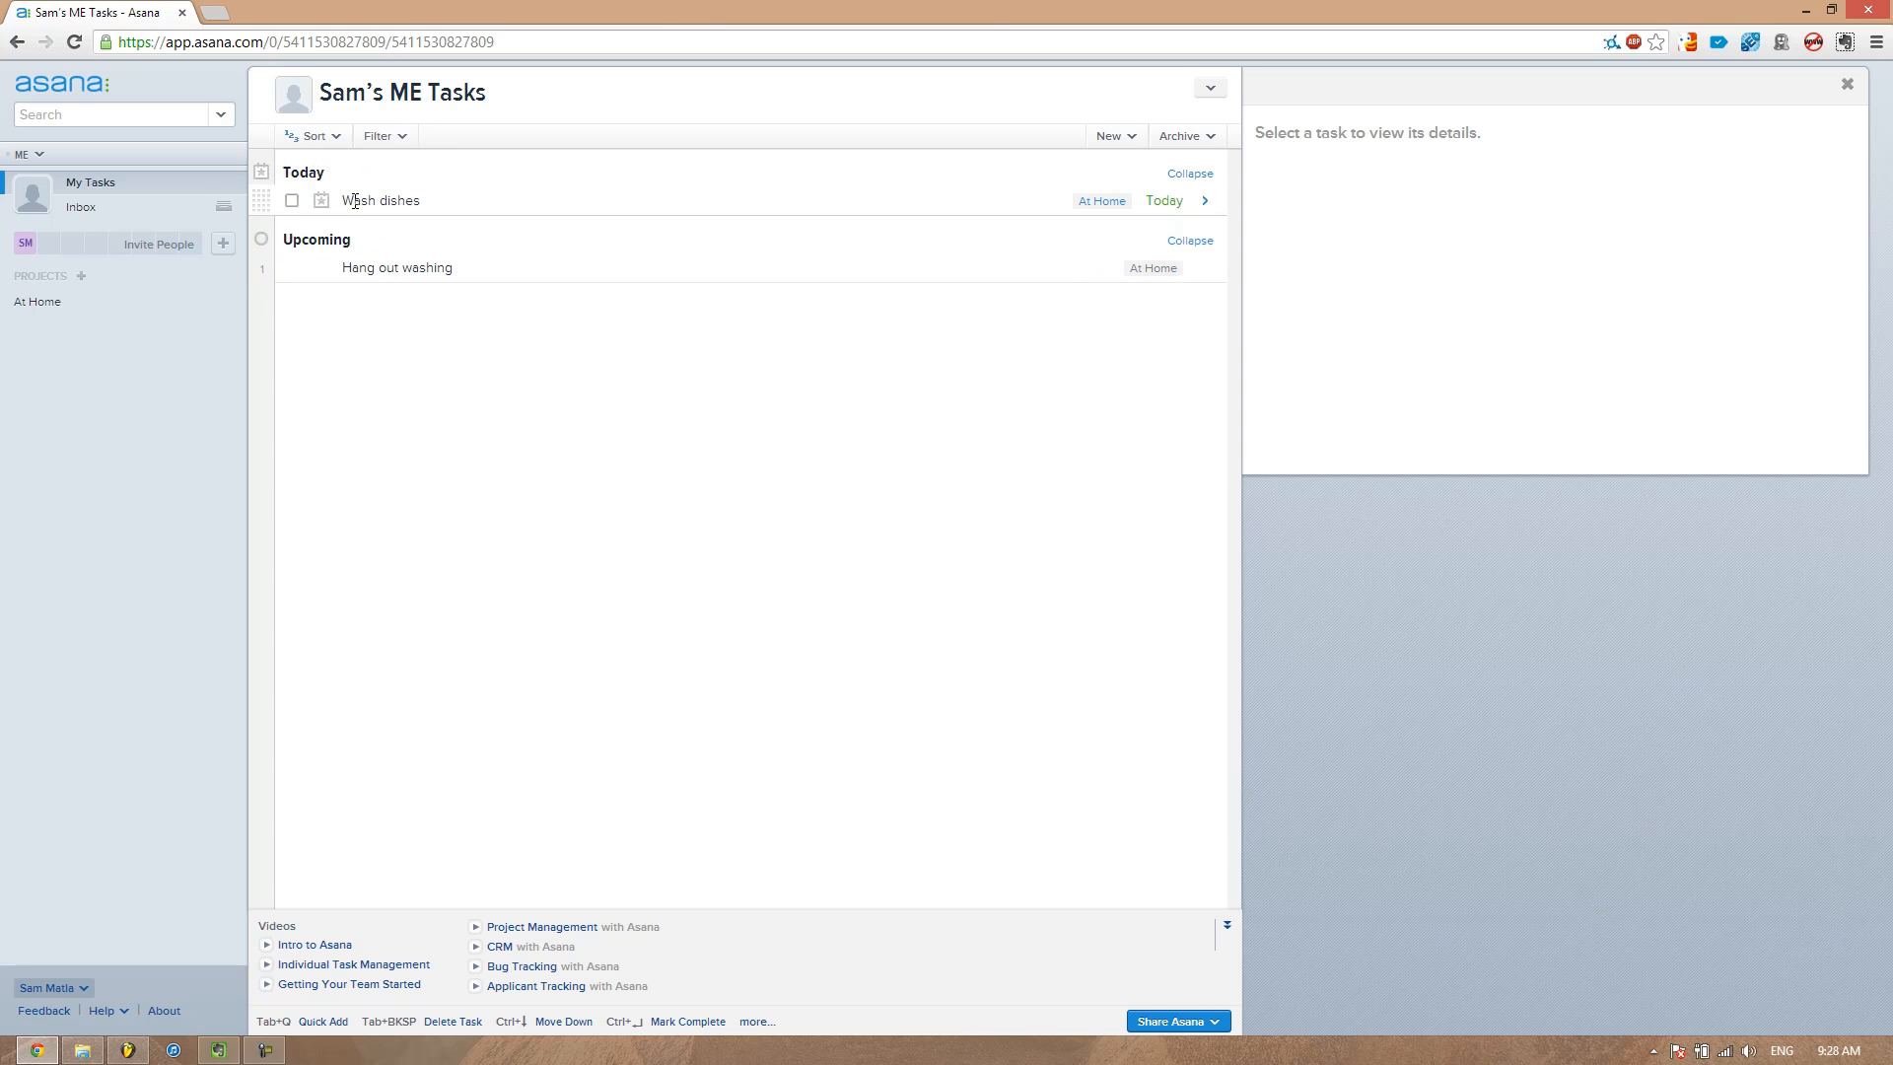
Create a new project named Errands
click(69, 305)
click(131, 194)
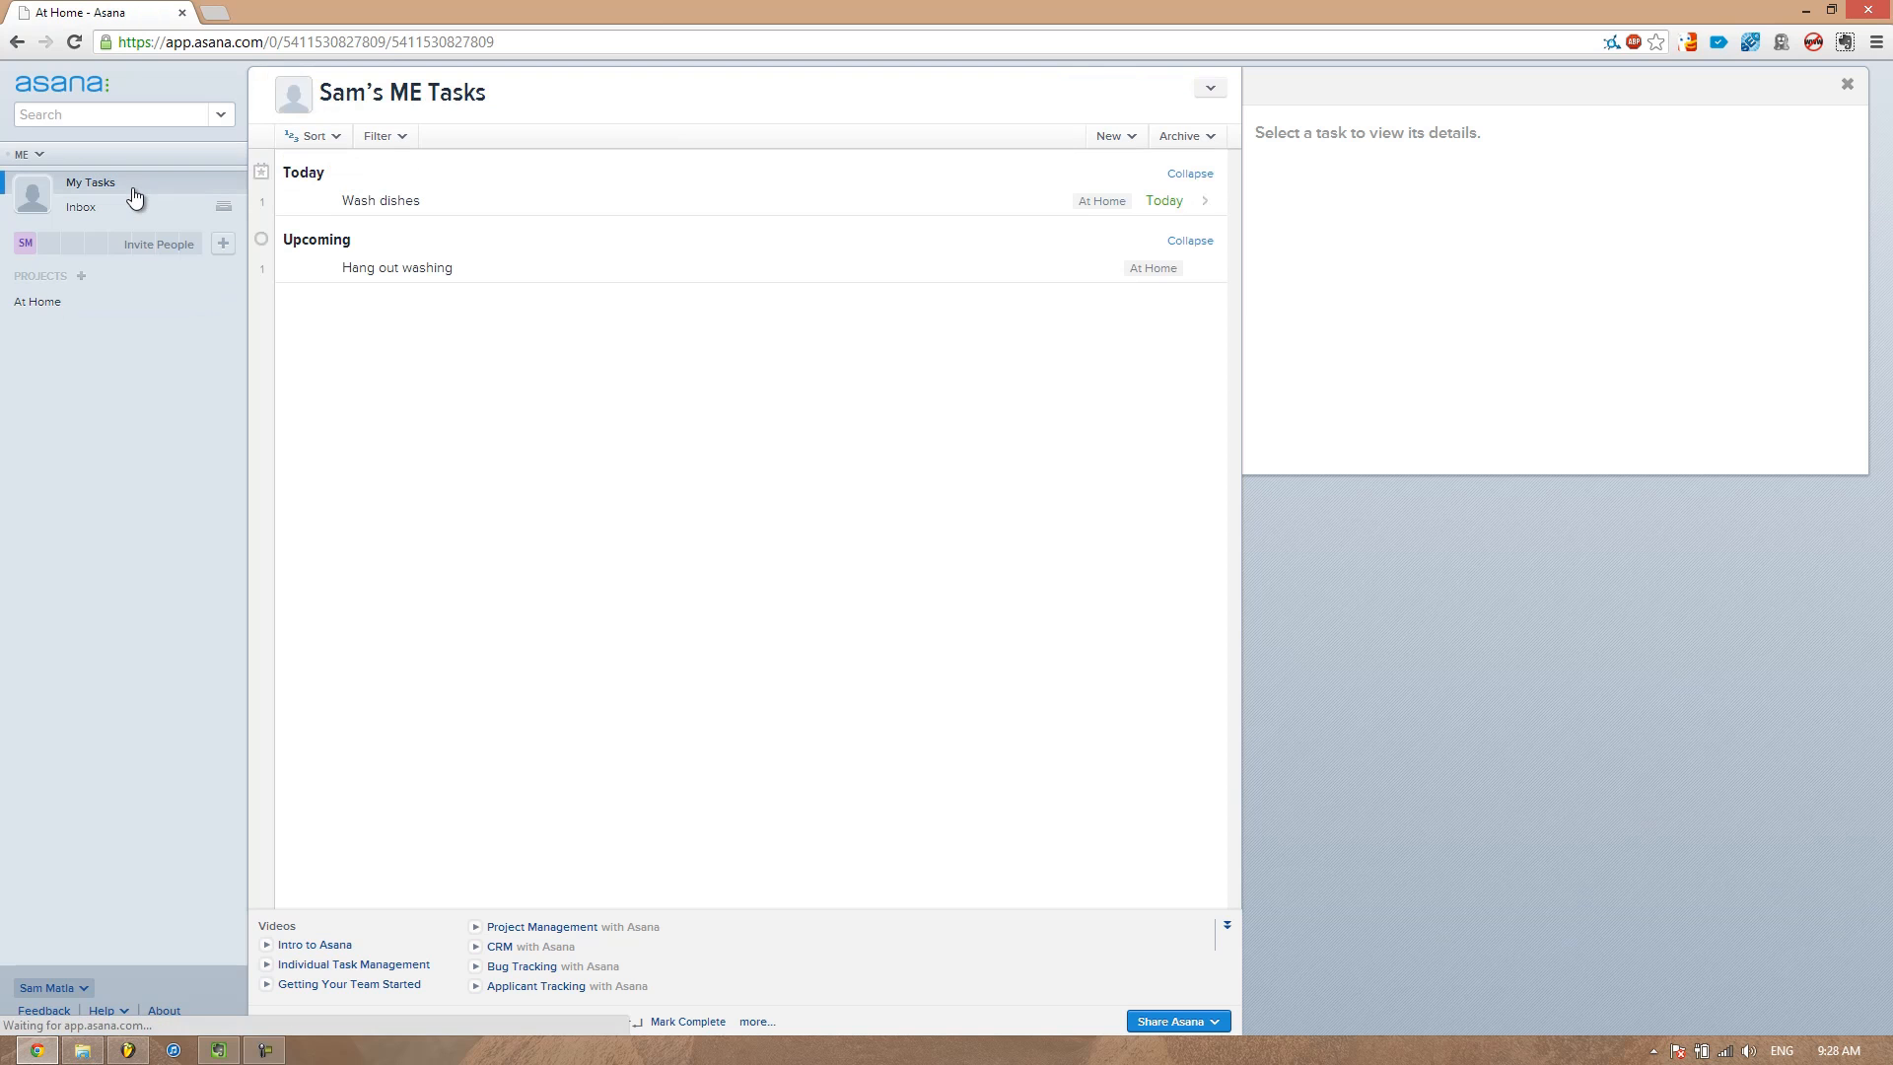
click(80, 276)
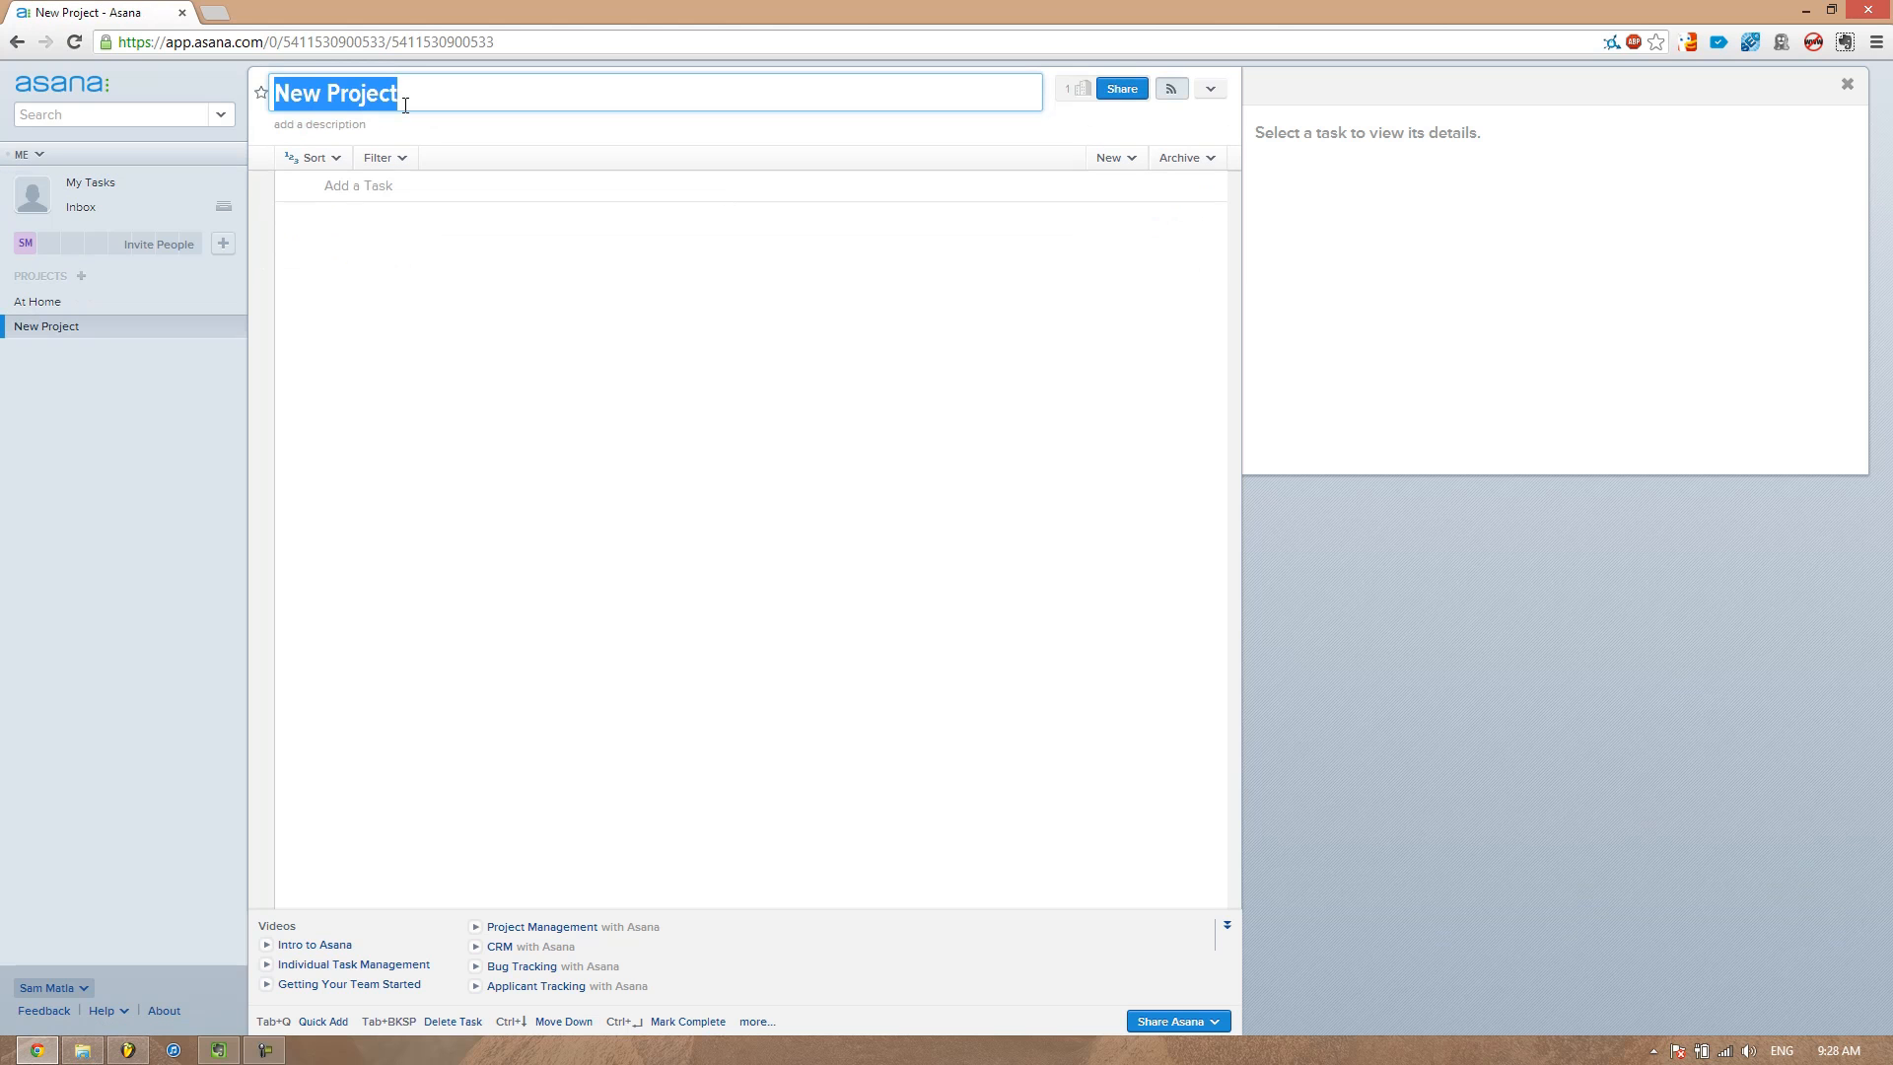
text(Errands)
key(Return)
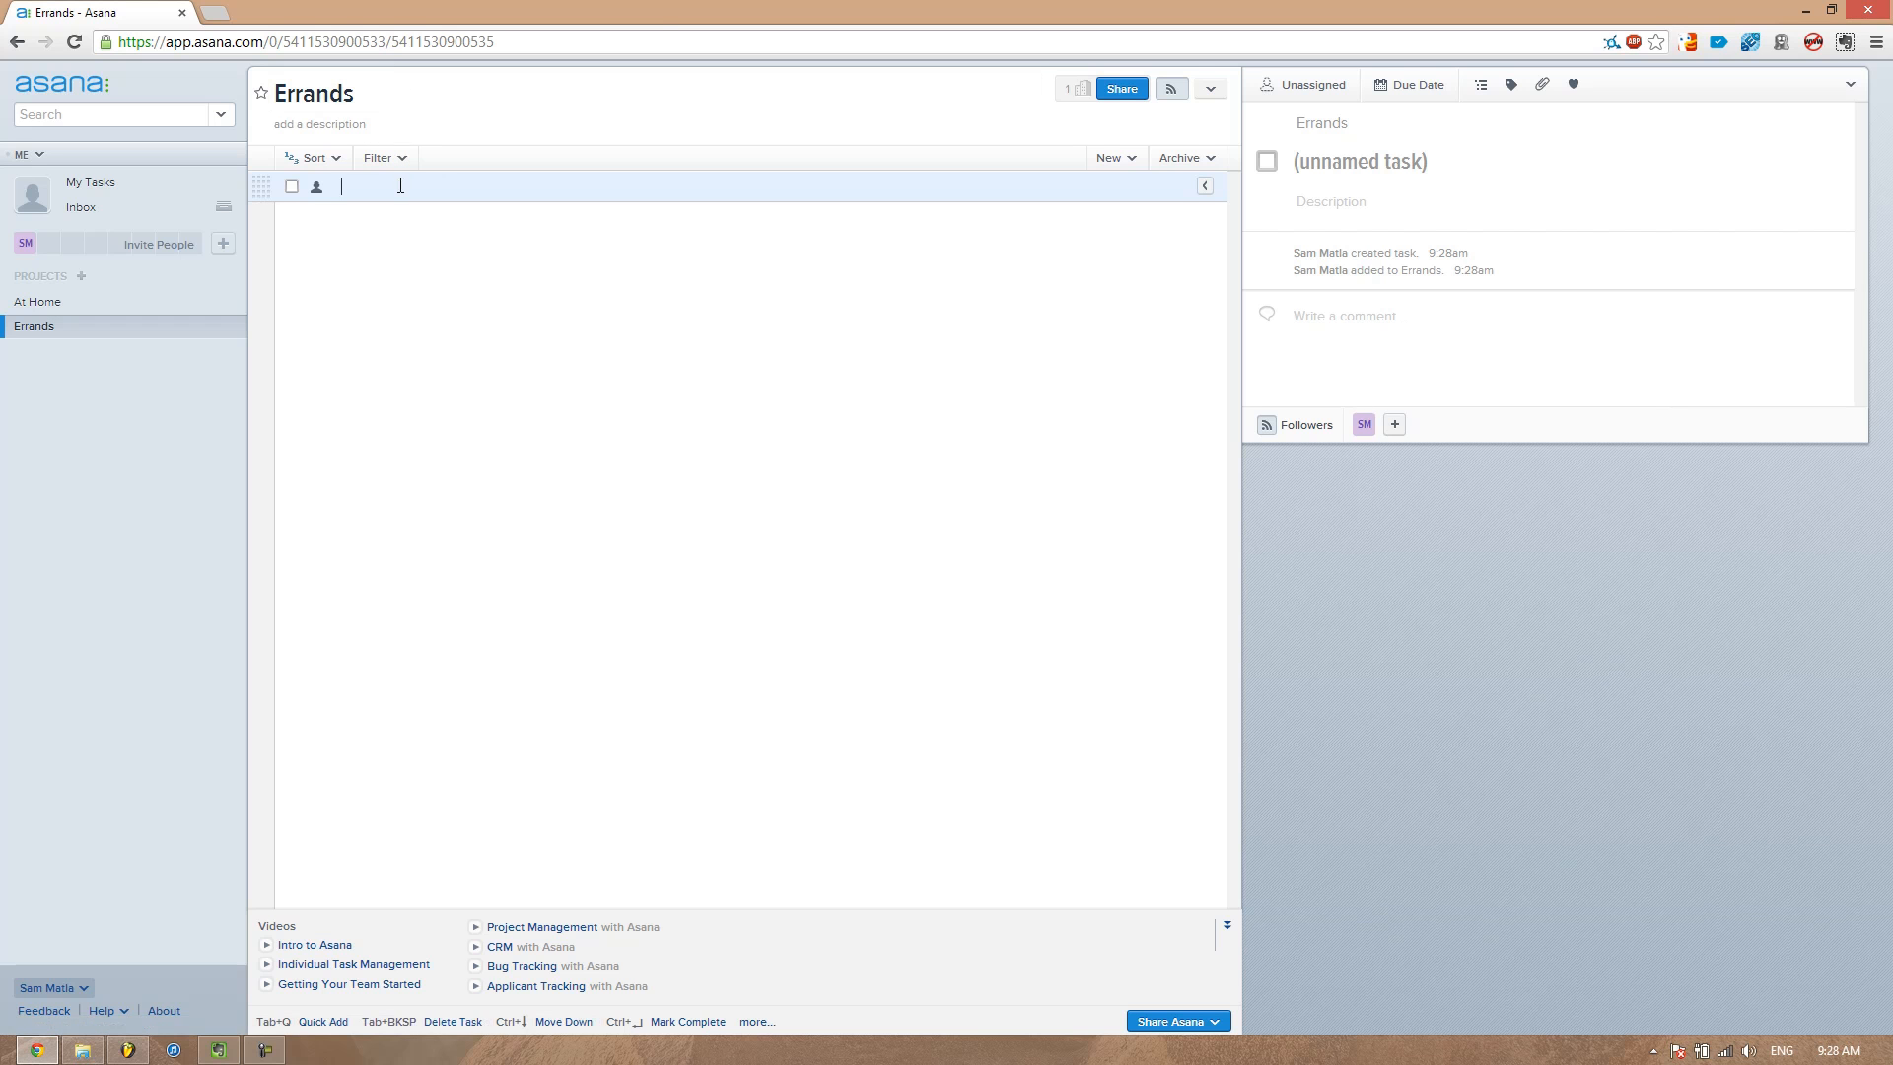
Add the tasks Buy Milk and Pay John back to the Errands project
text(Buy Milk)
key(Return)
text(Pay )
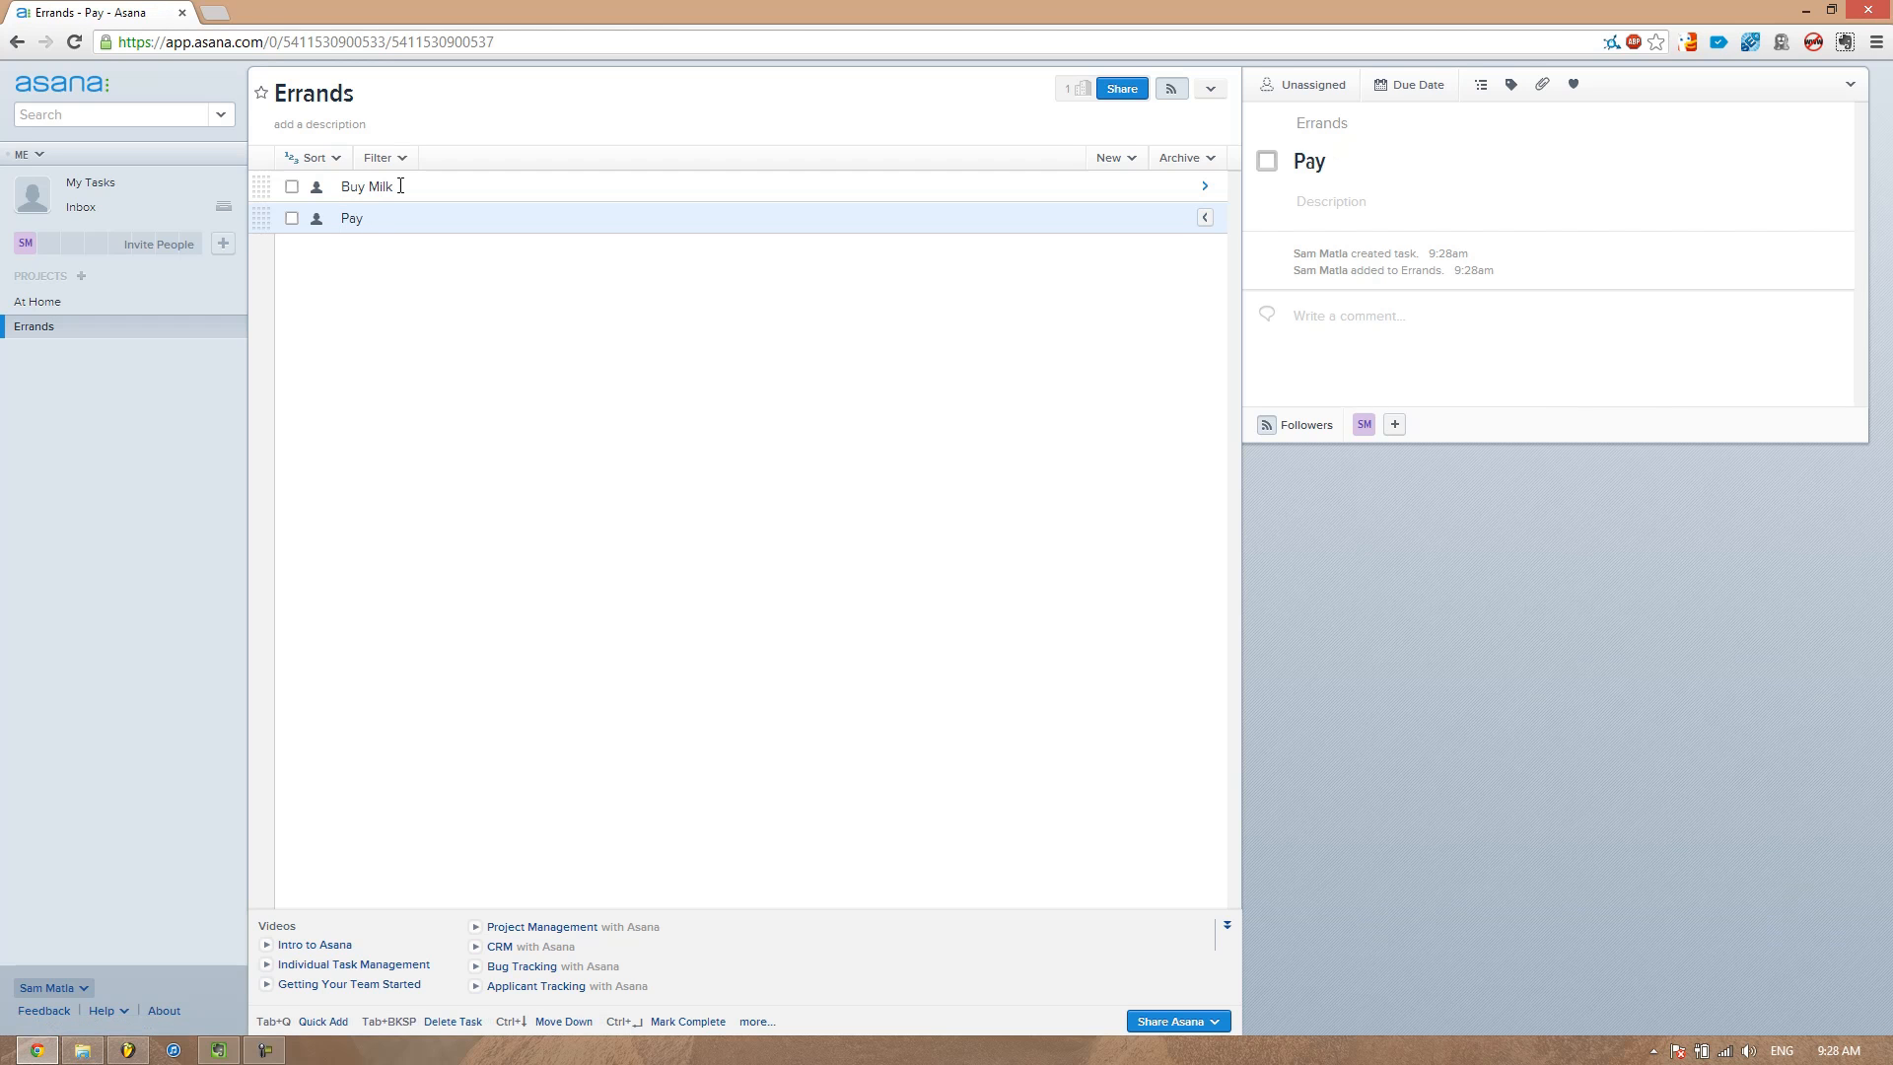
text(John back)
key(Return)
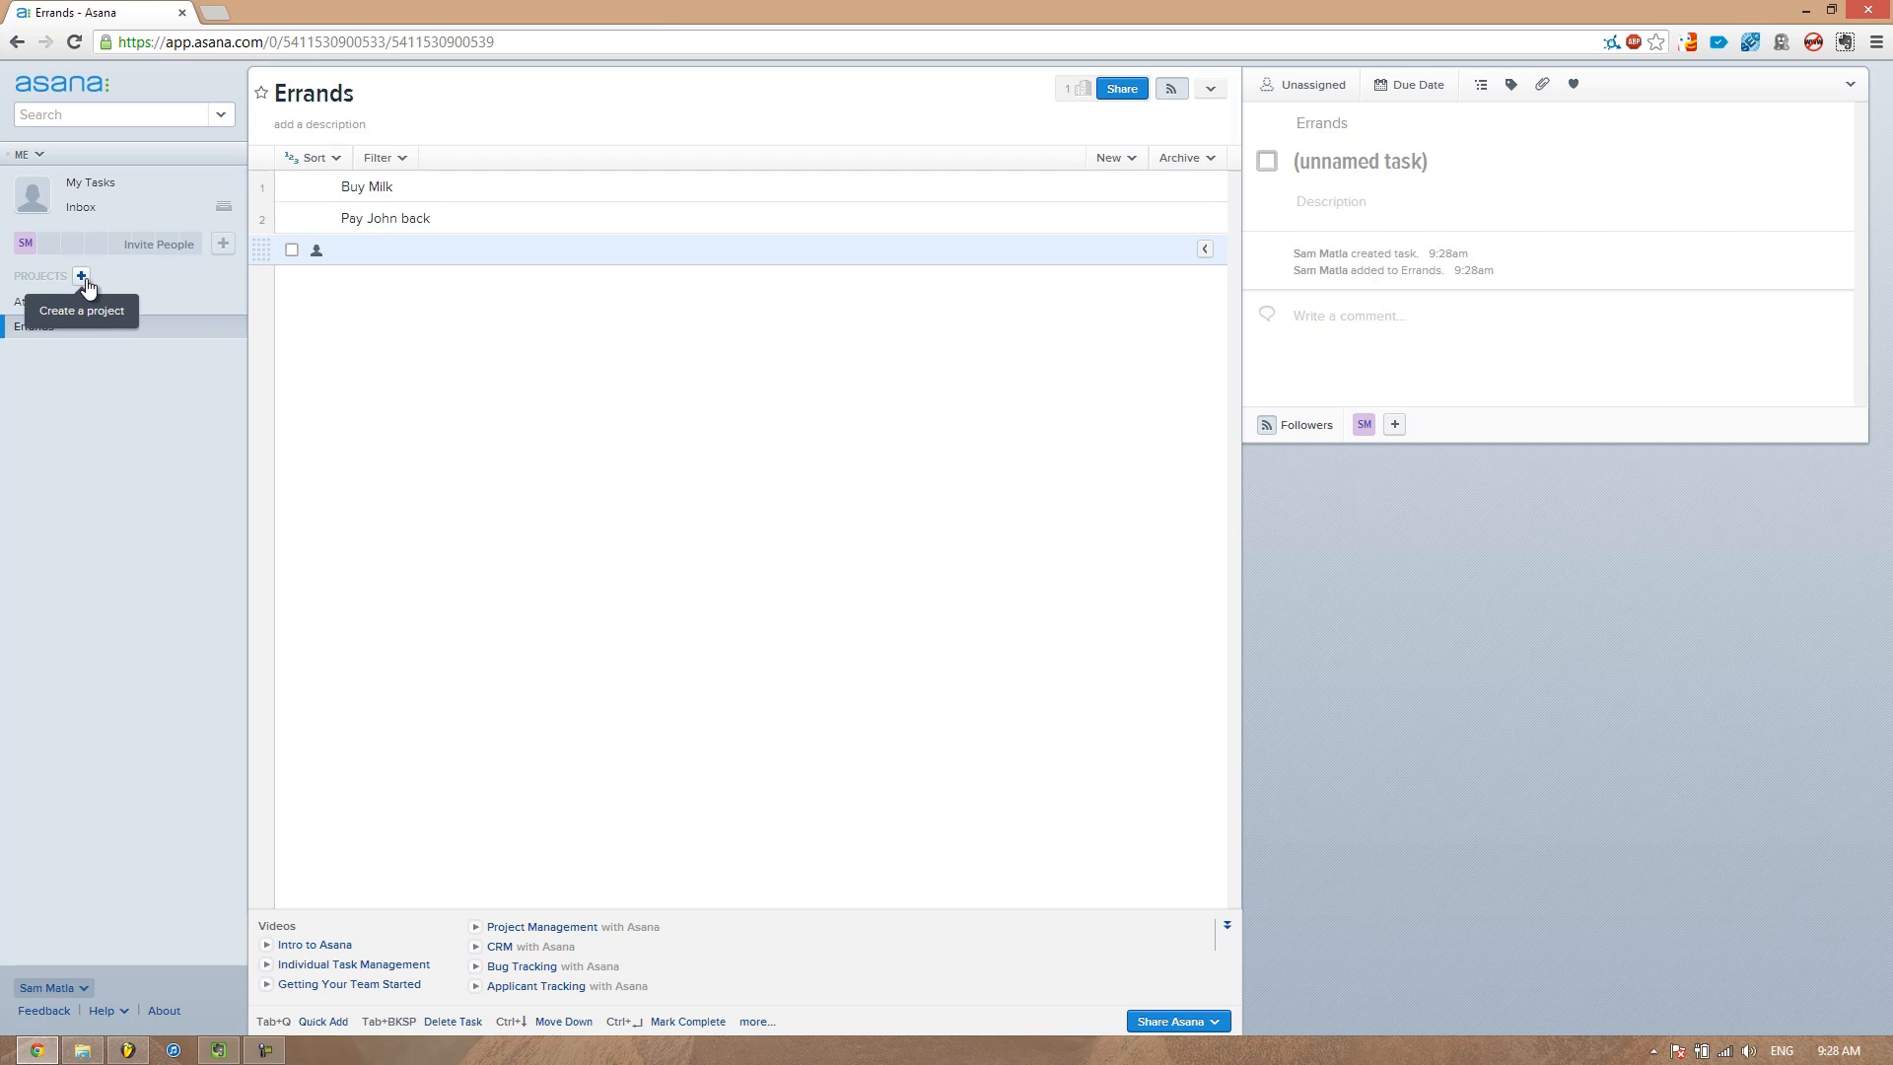
Assign both Errands tasks to yourself
click(316, 188)
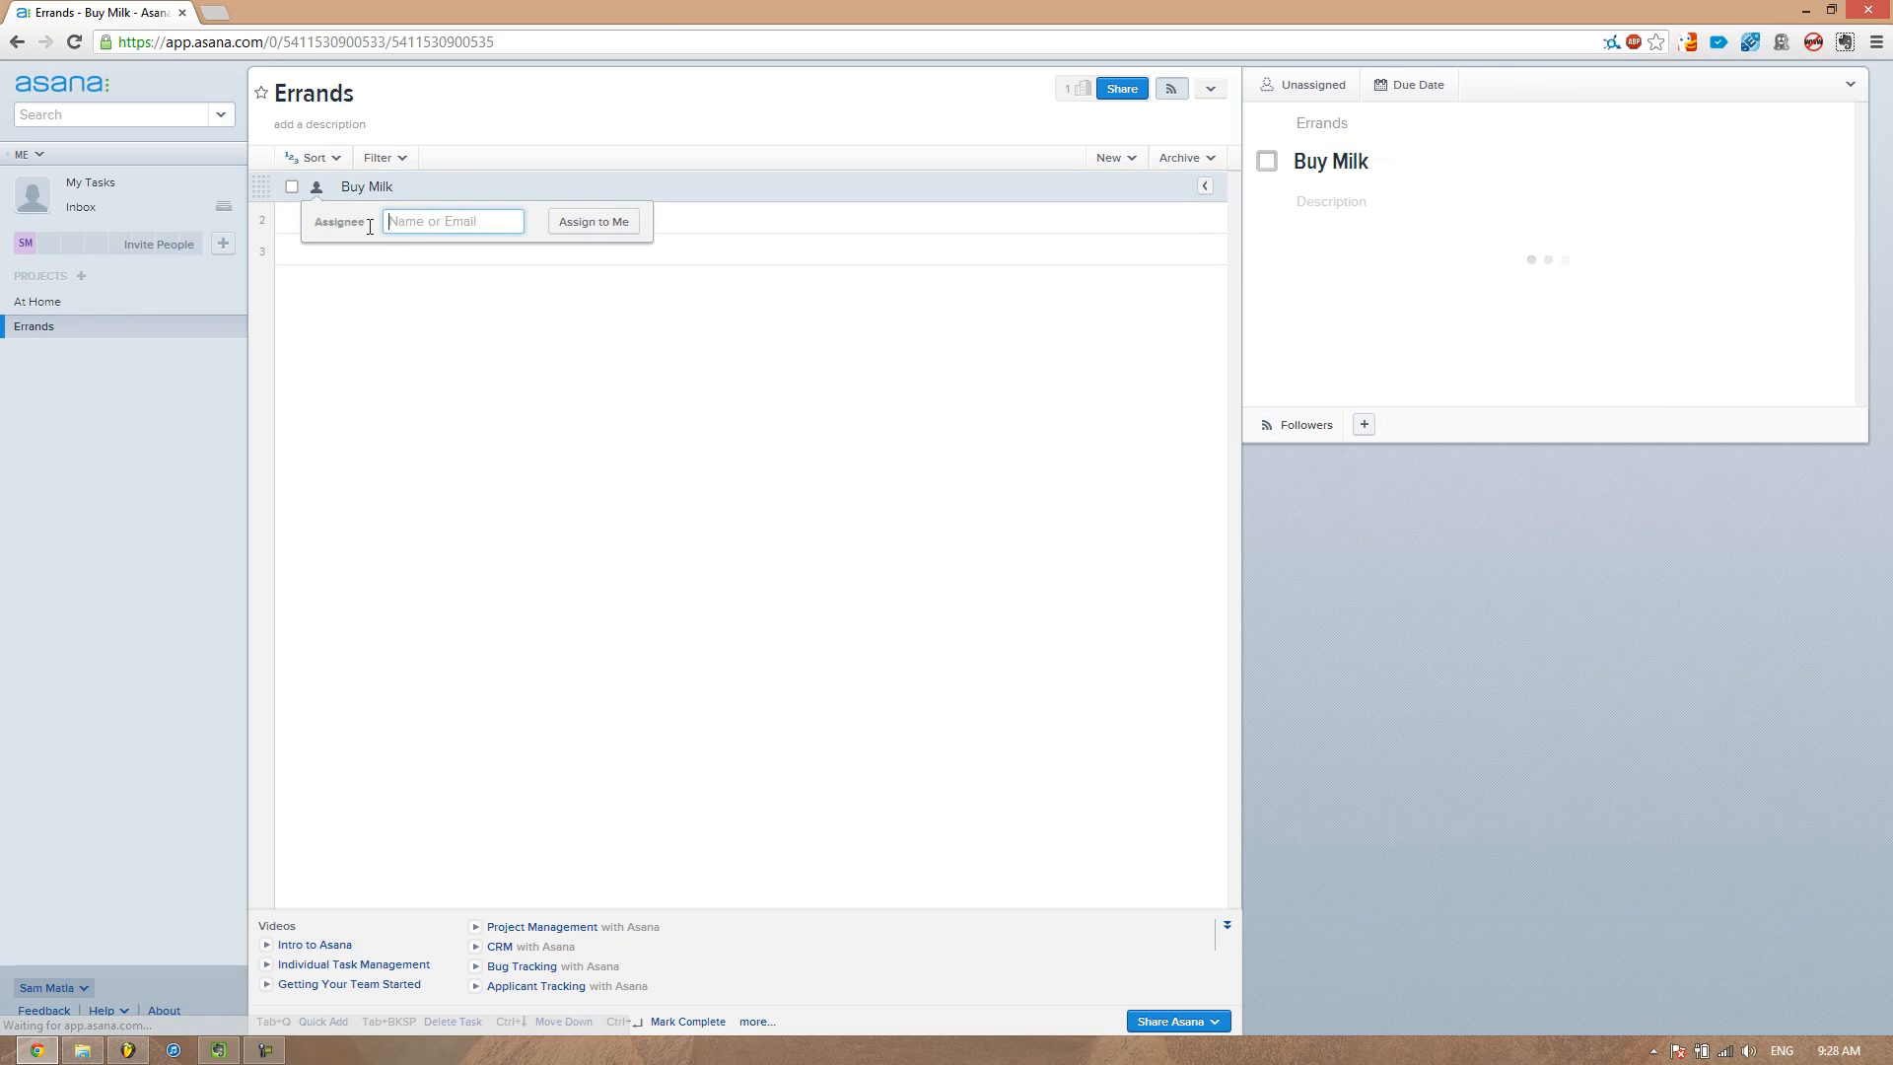
click(578, 231)
click(326, 217)
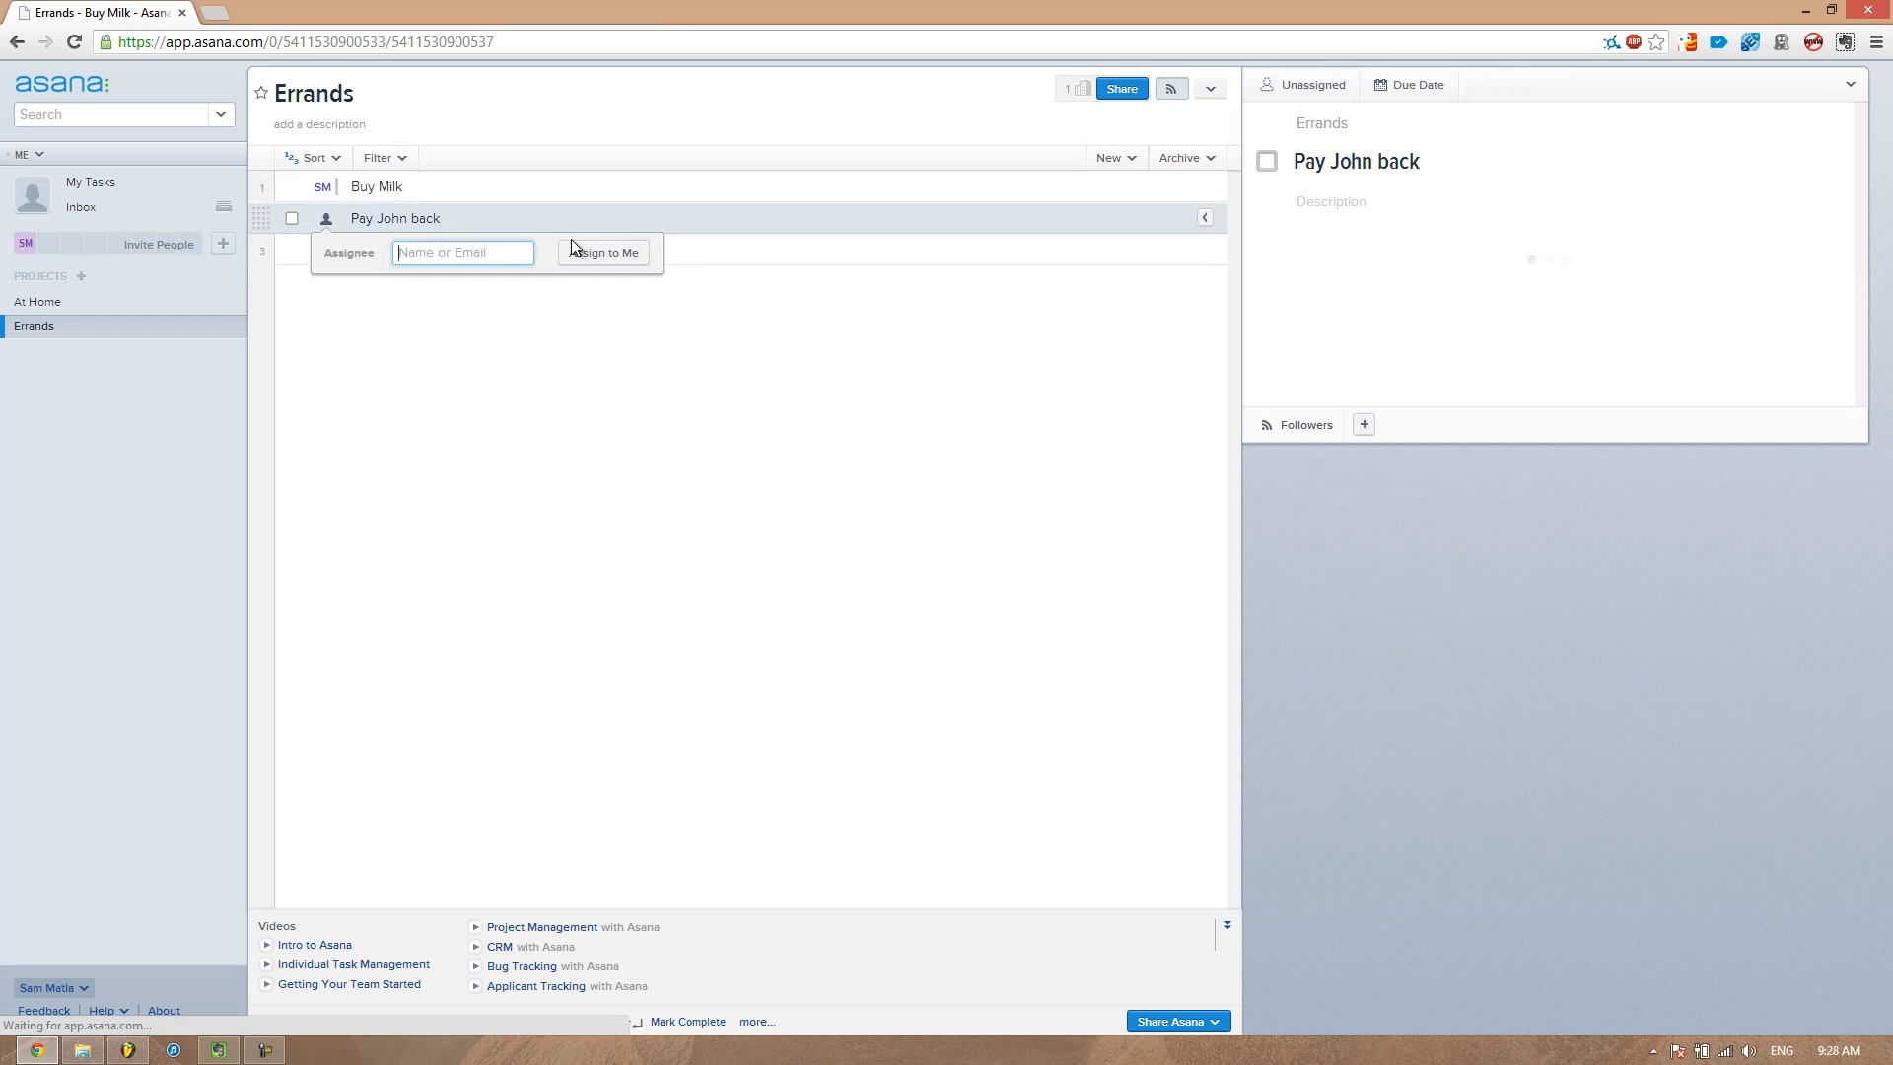
click(595, 262)
Create a new project named Agendas
click(83, 277)
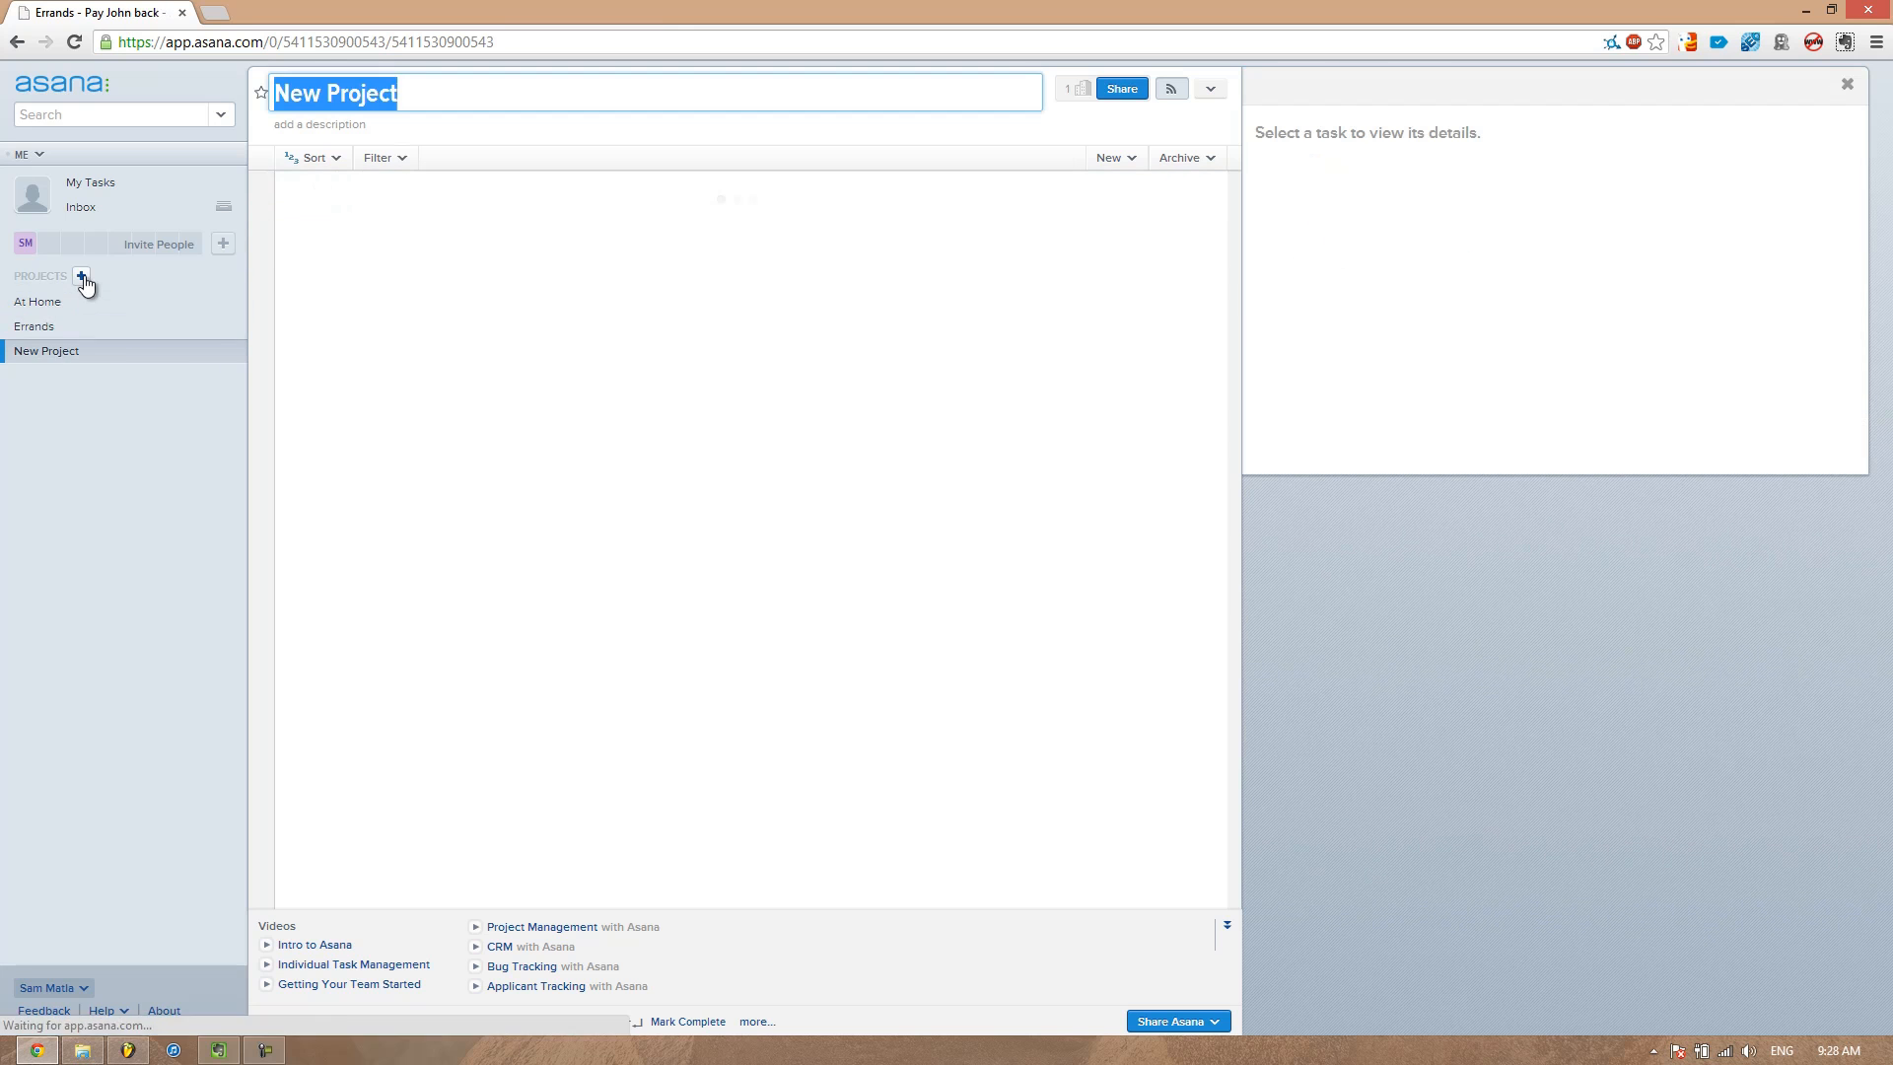
text(Agendas)
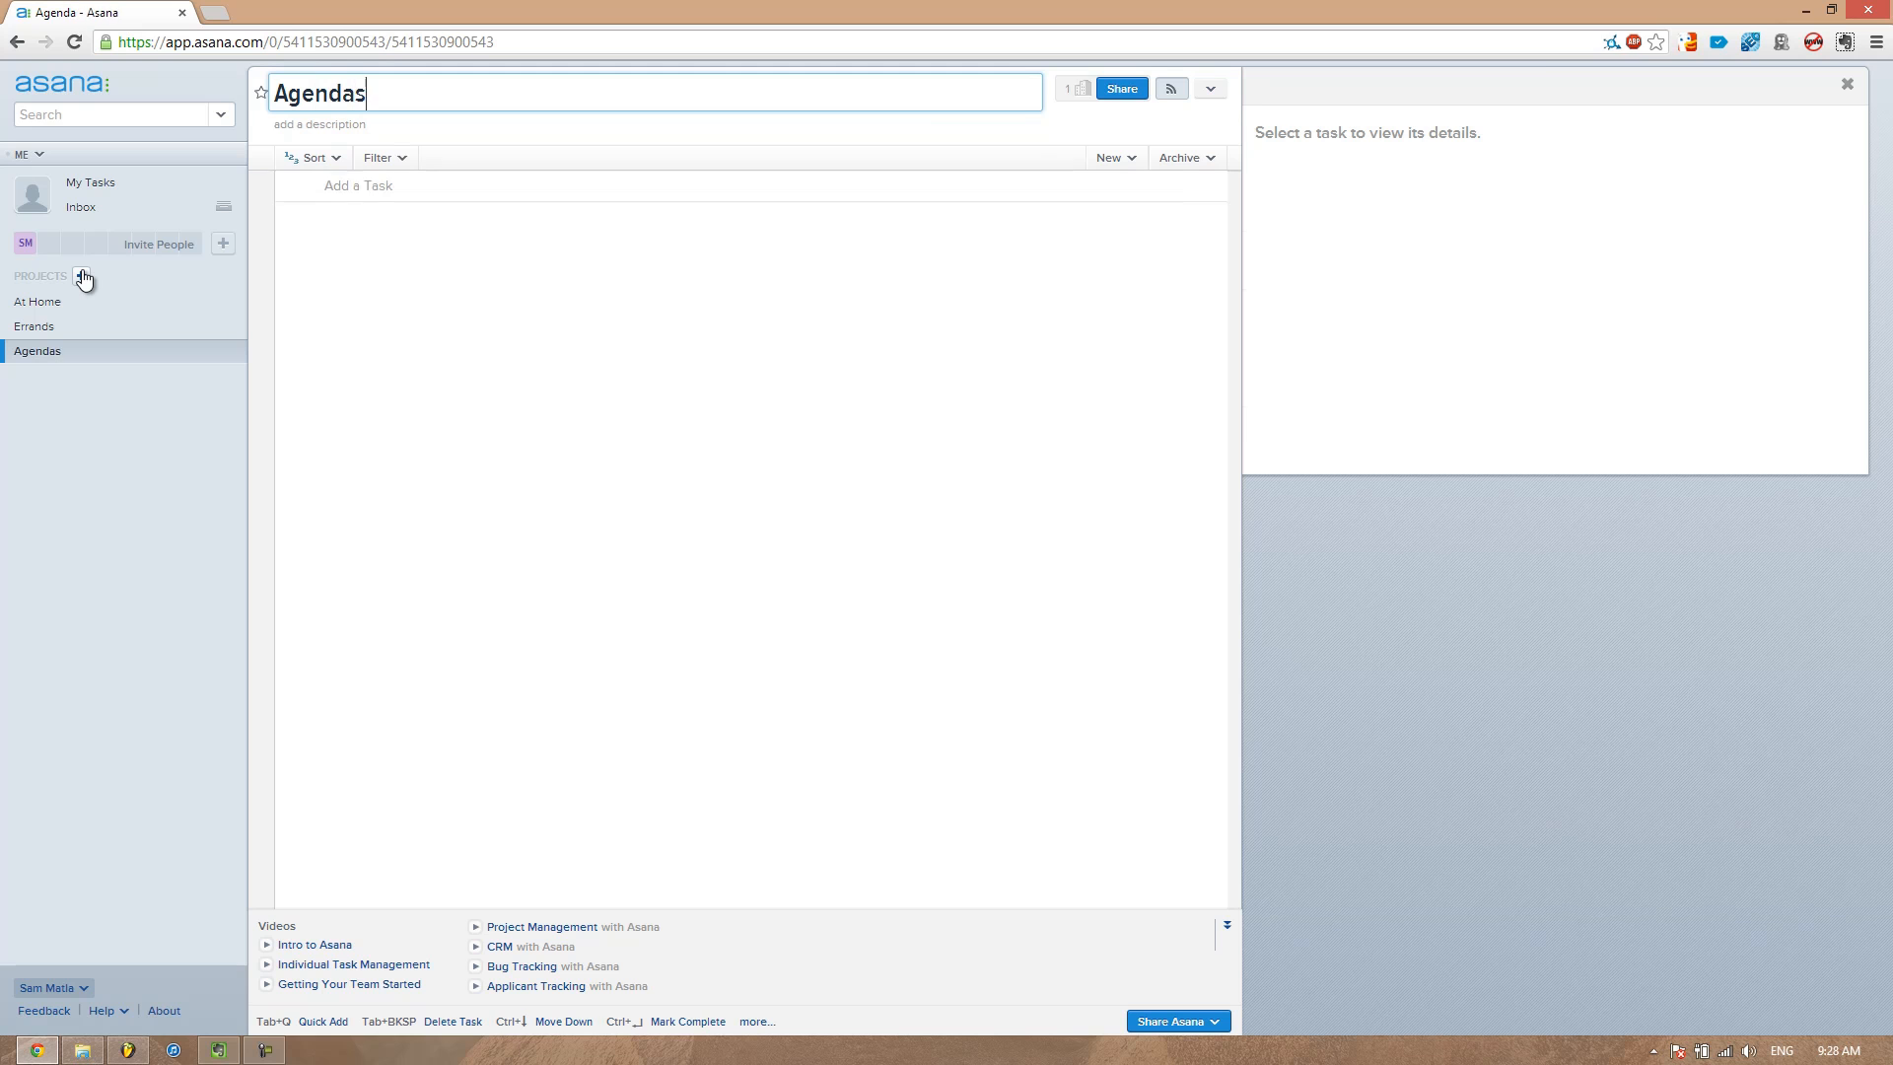
key(Return)
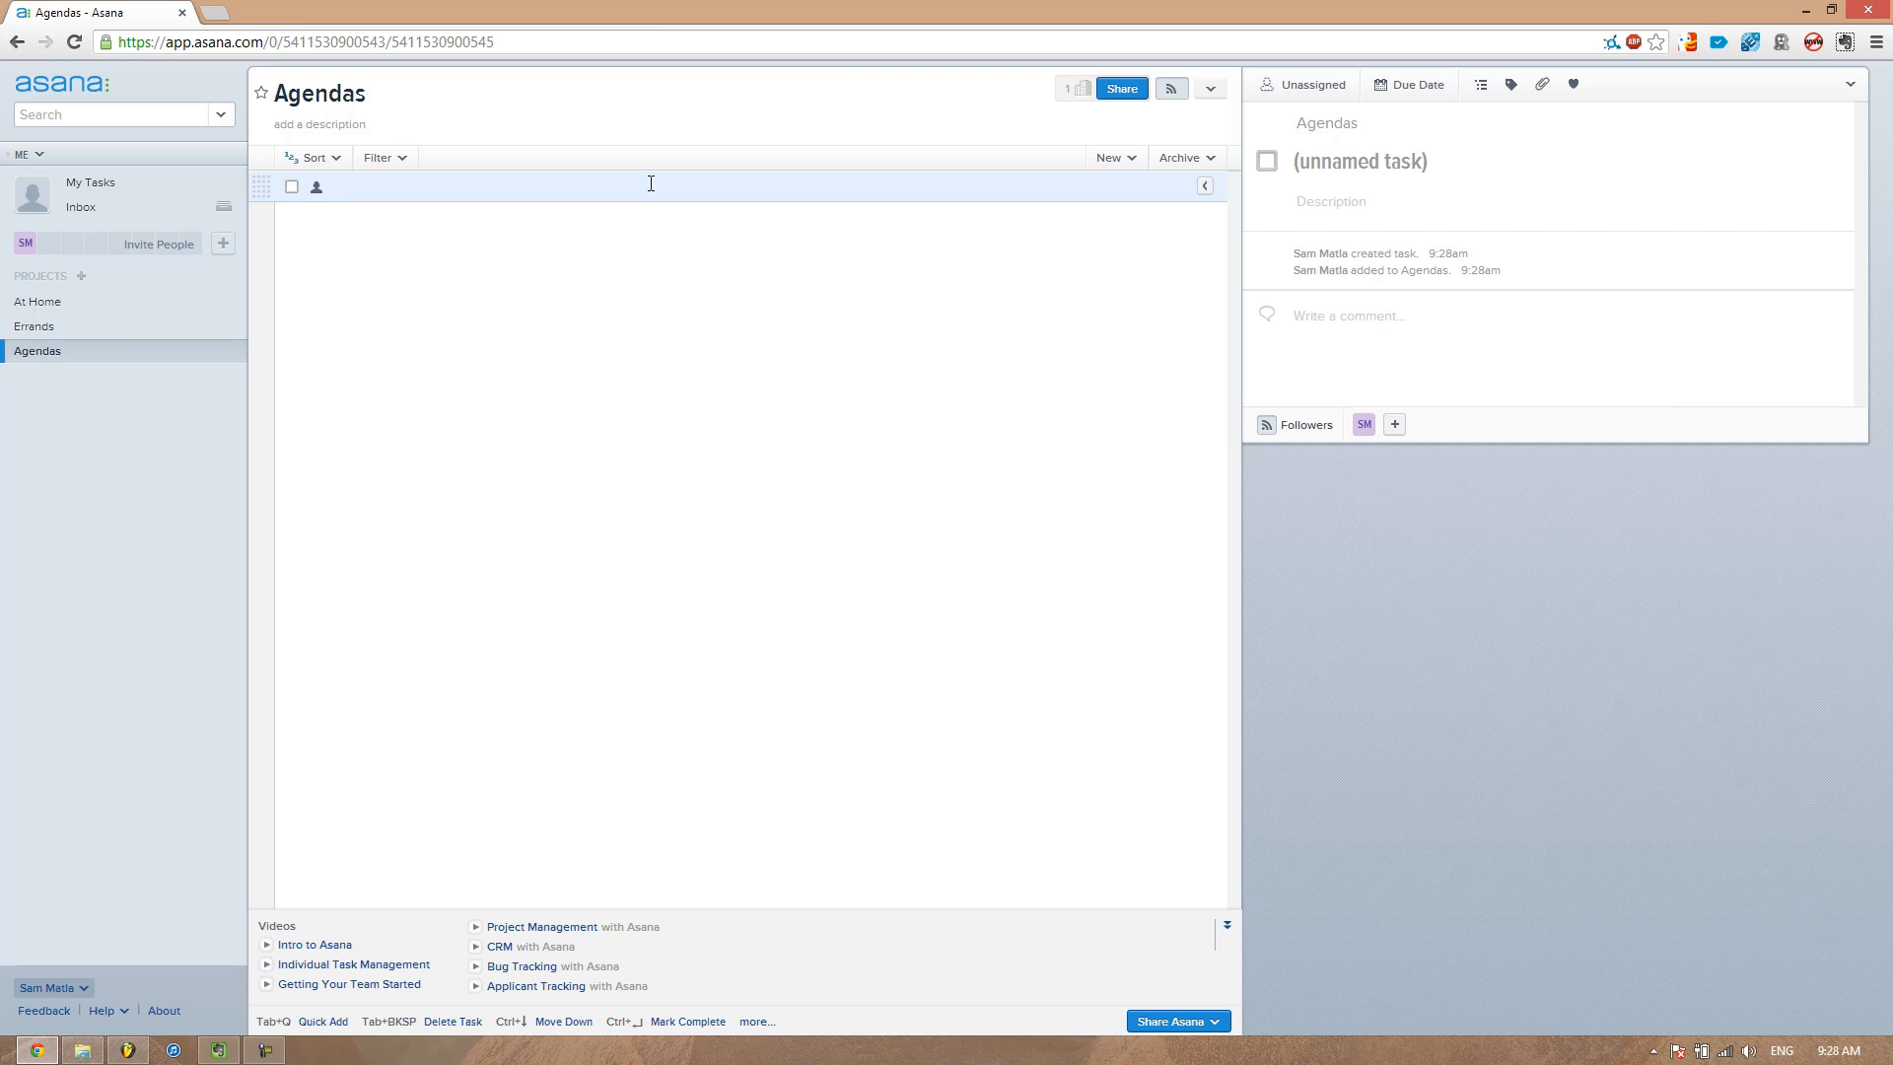
Add the task Business Meeting to the Agendas project
text(Business Meeting)
key(Return)
click(599, 185)
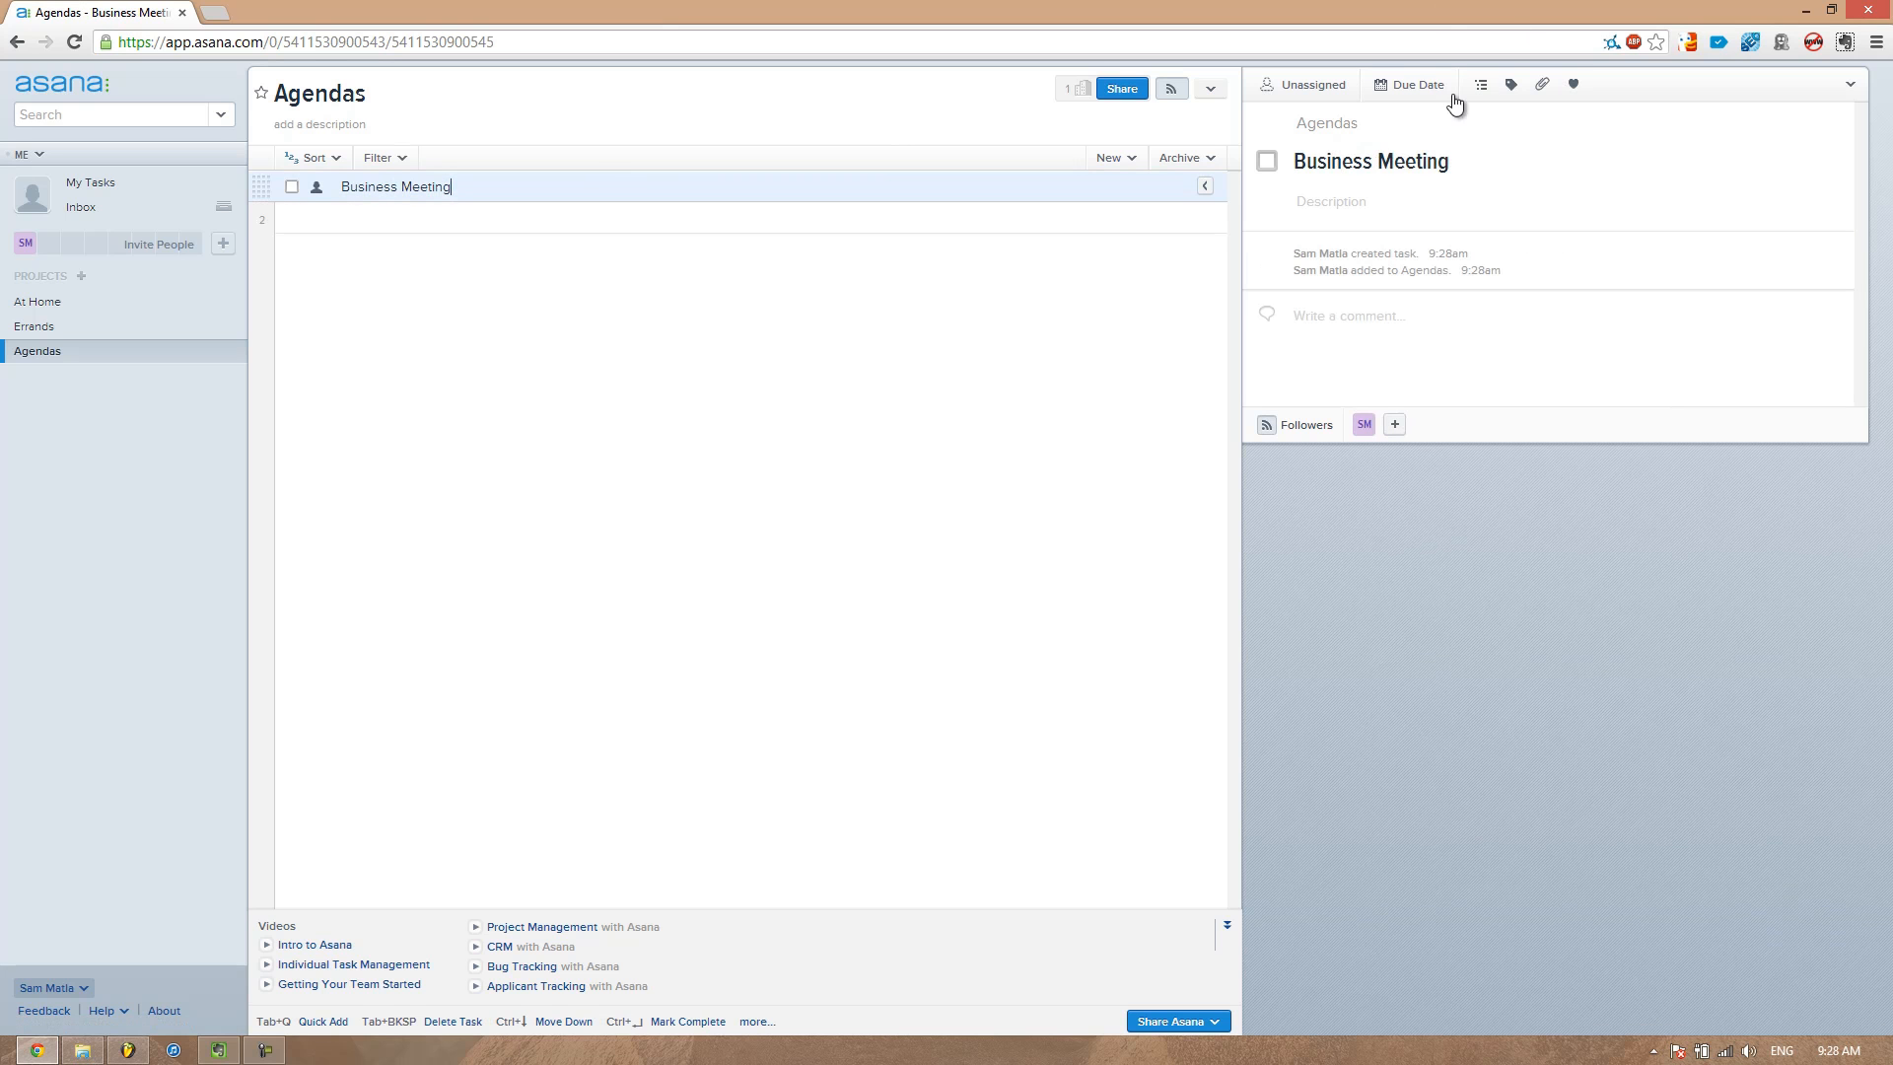
click(1437, 91)
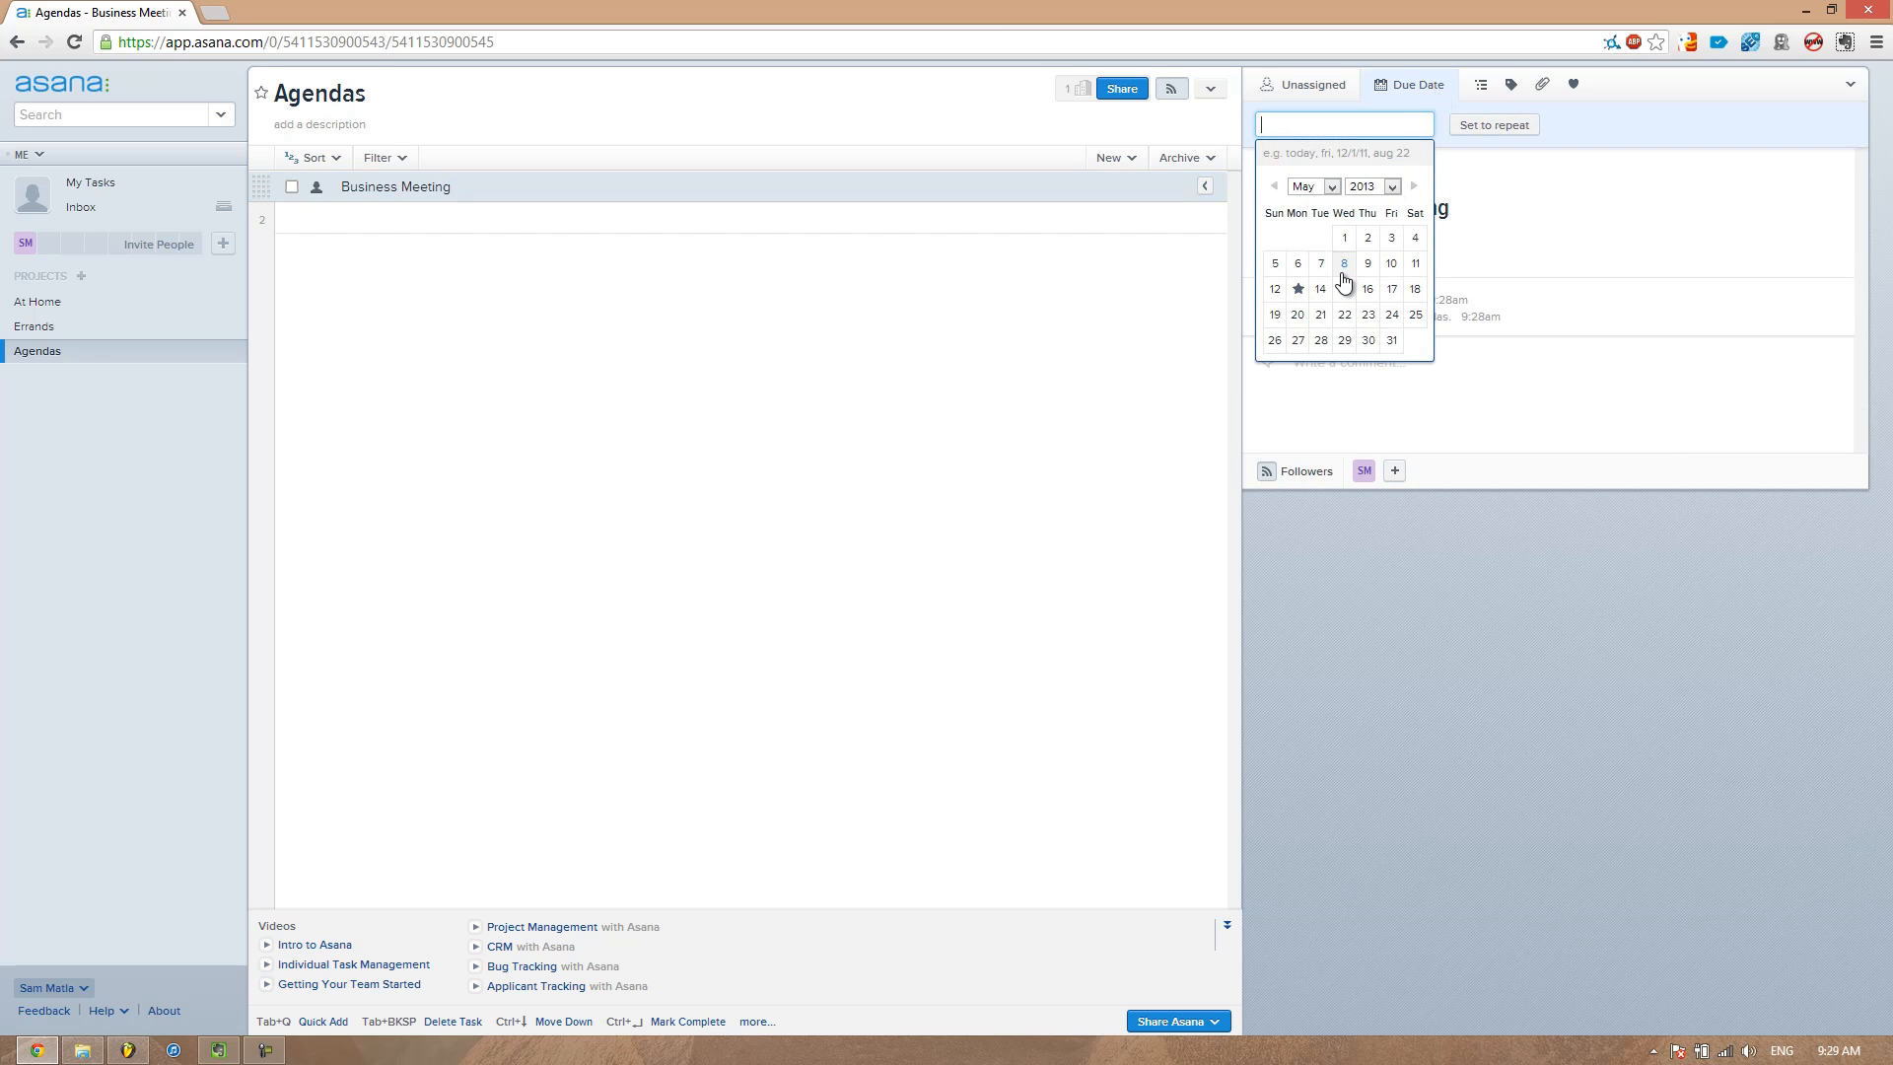
click(476, 229)
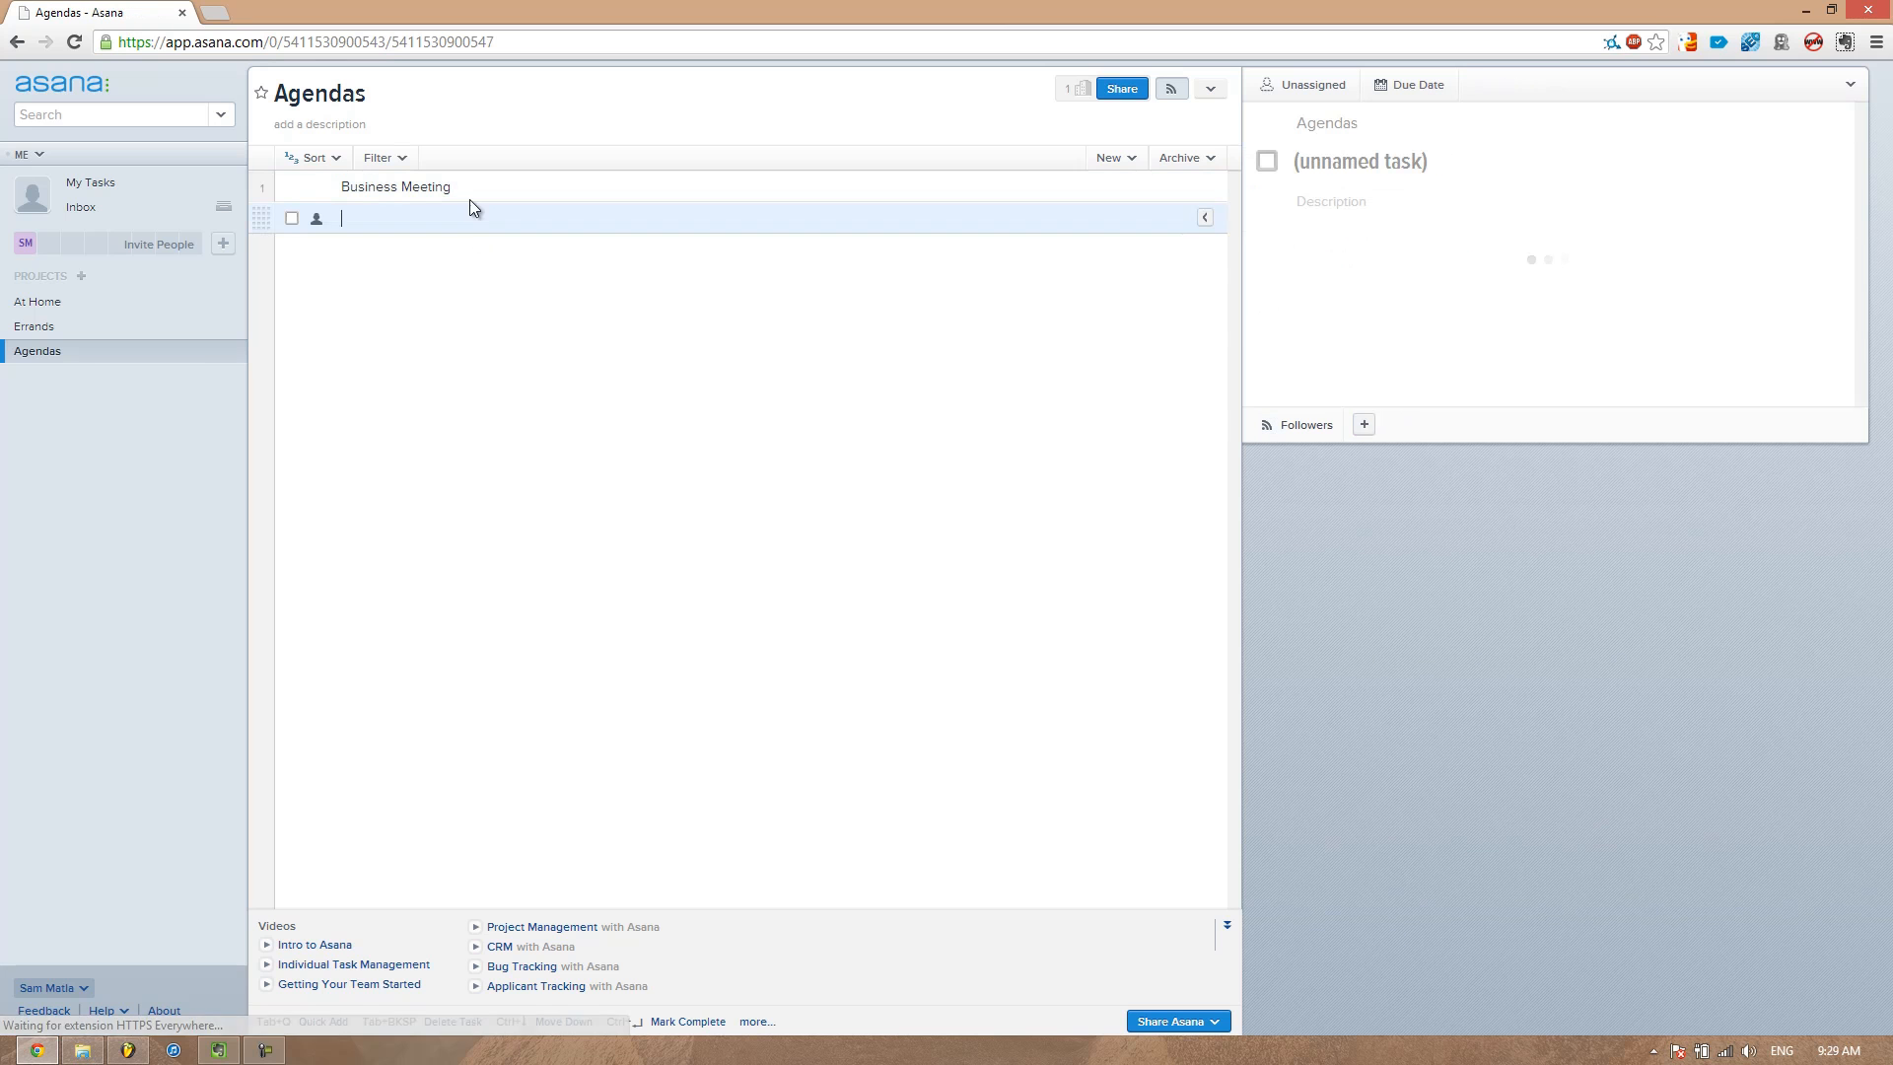
Create a new project named Calls
click(84, 277)
text(Calls)
key(Return)
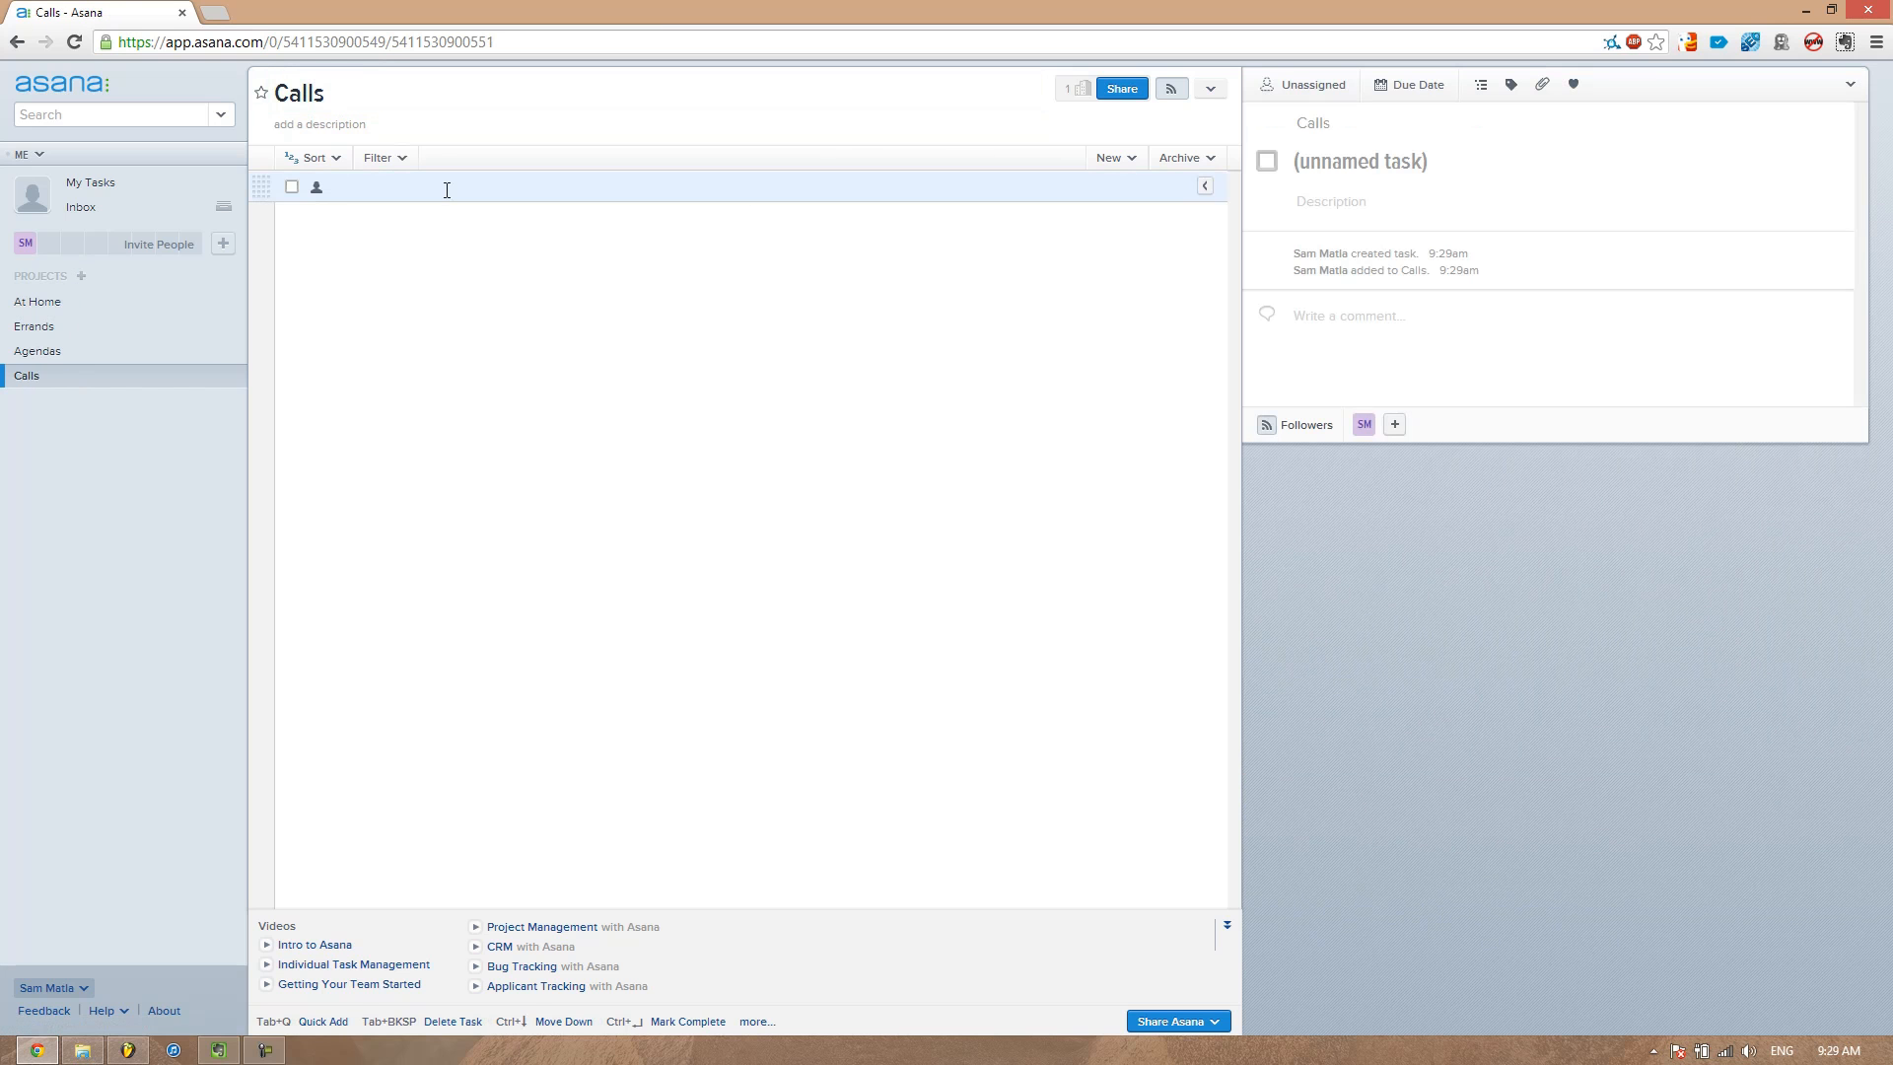
Add the task Call John to the Calls project
text(Call John)
key(Return)
click(1378, 153)
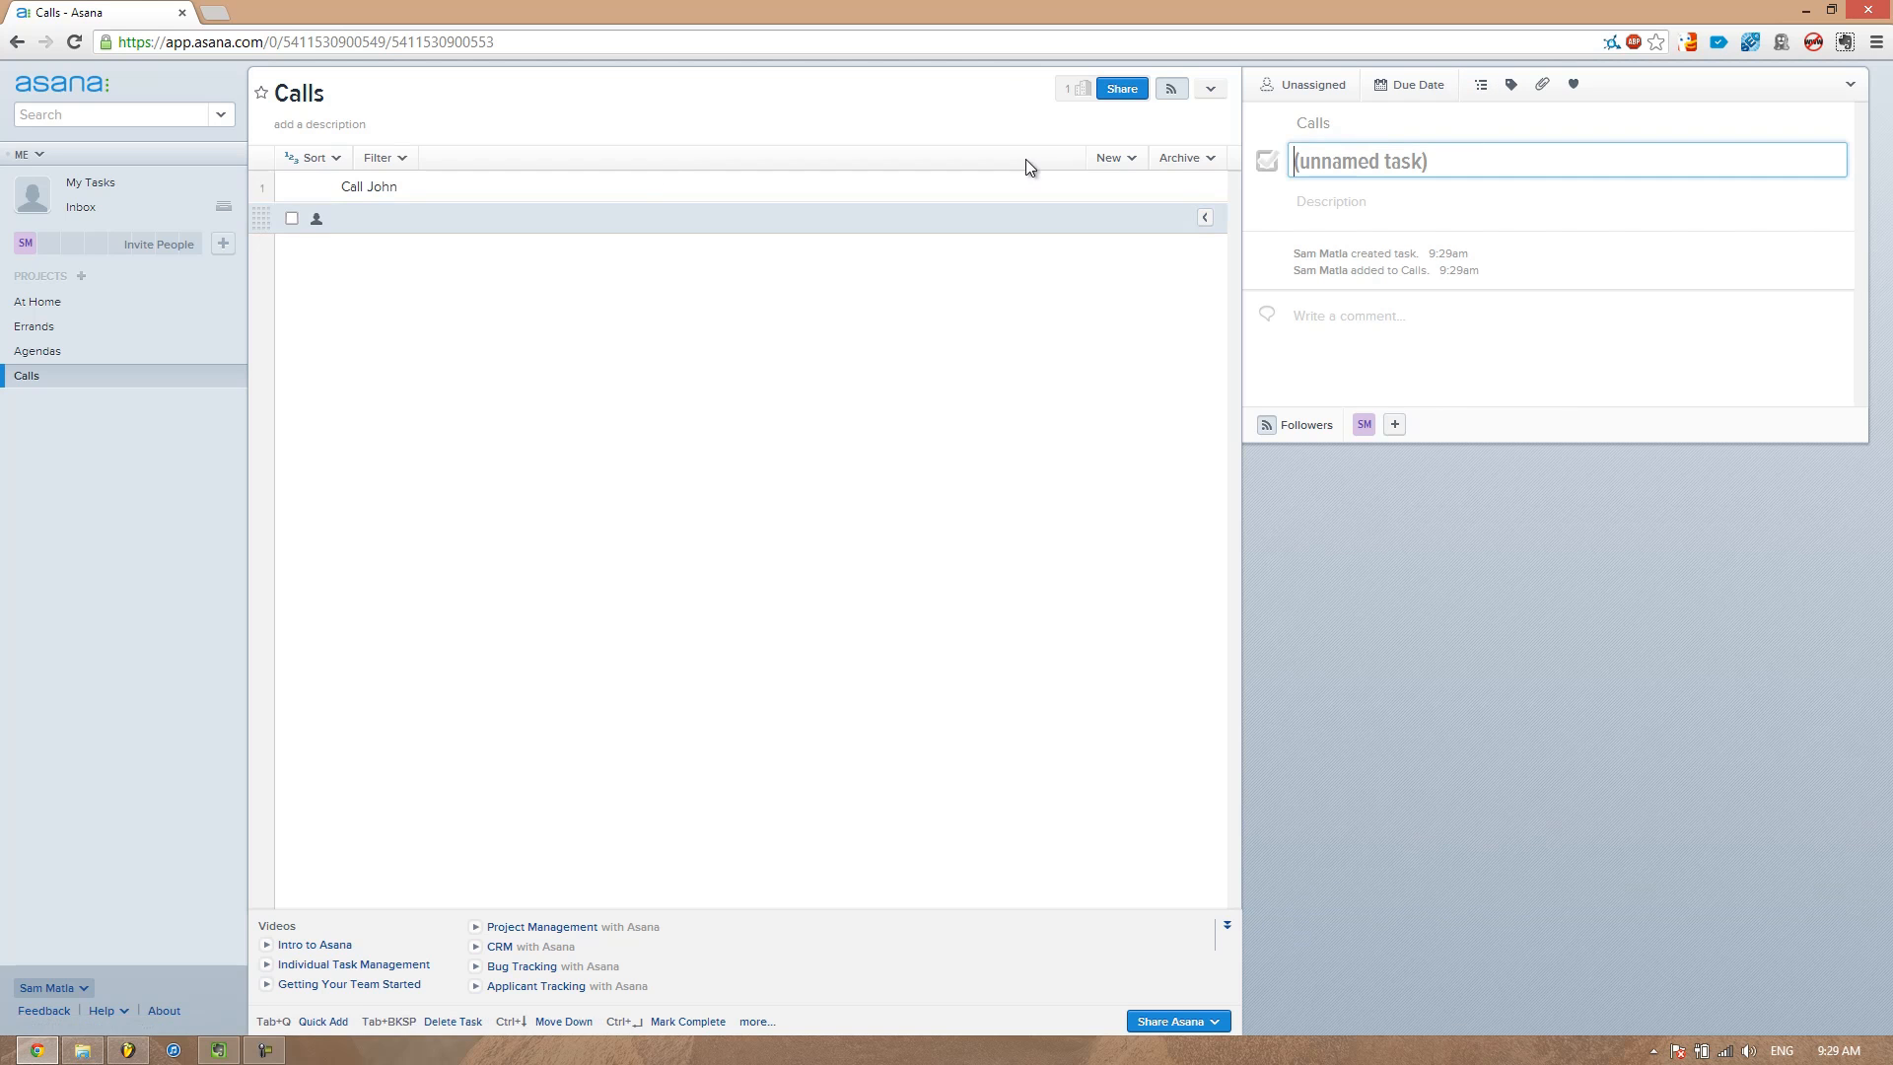
Assign the Call John task to yourself
click(642, 185)
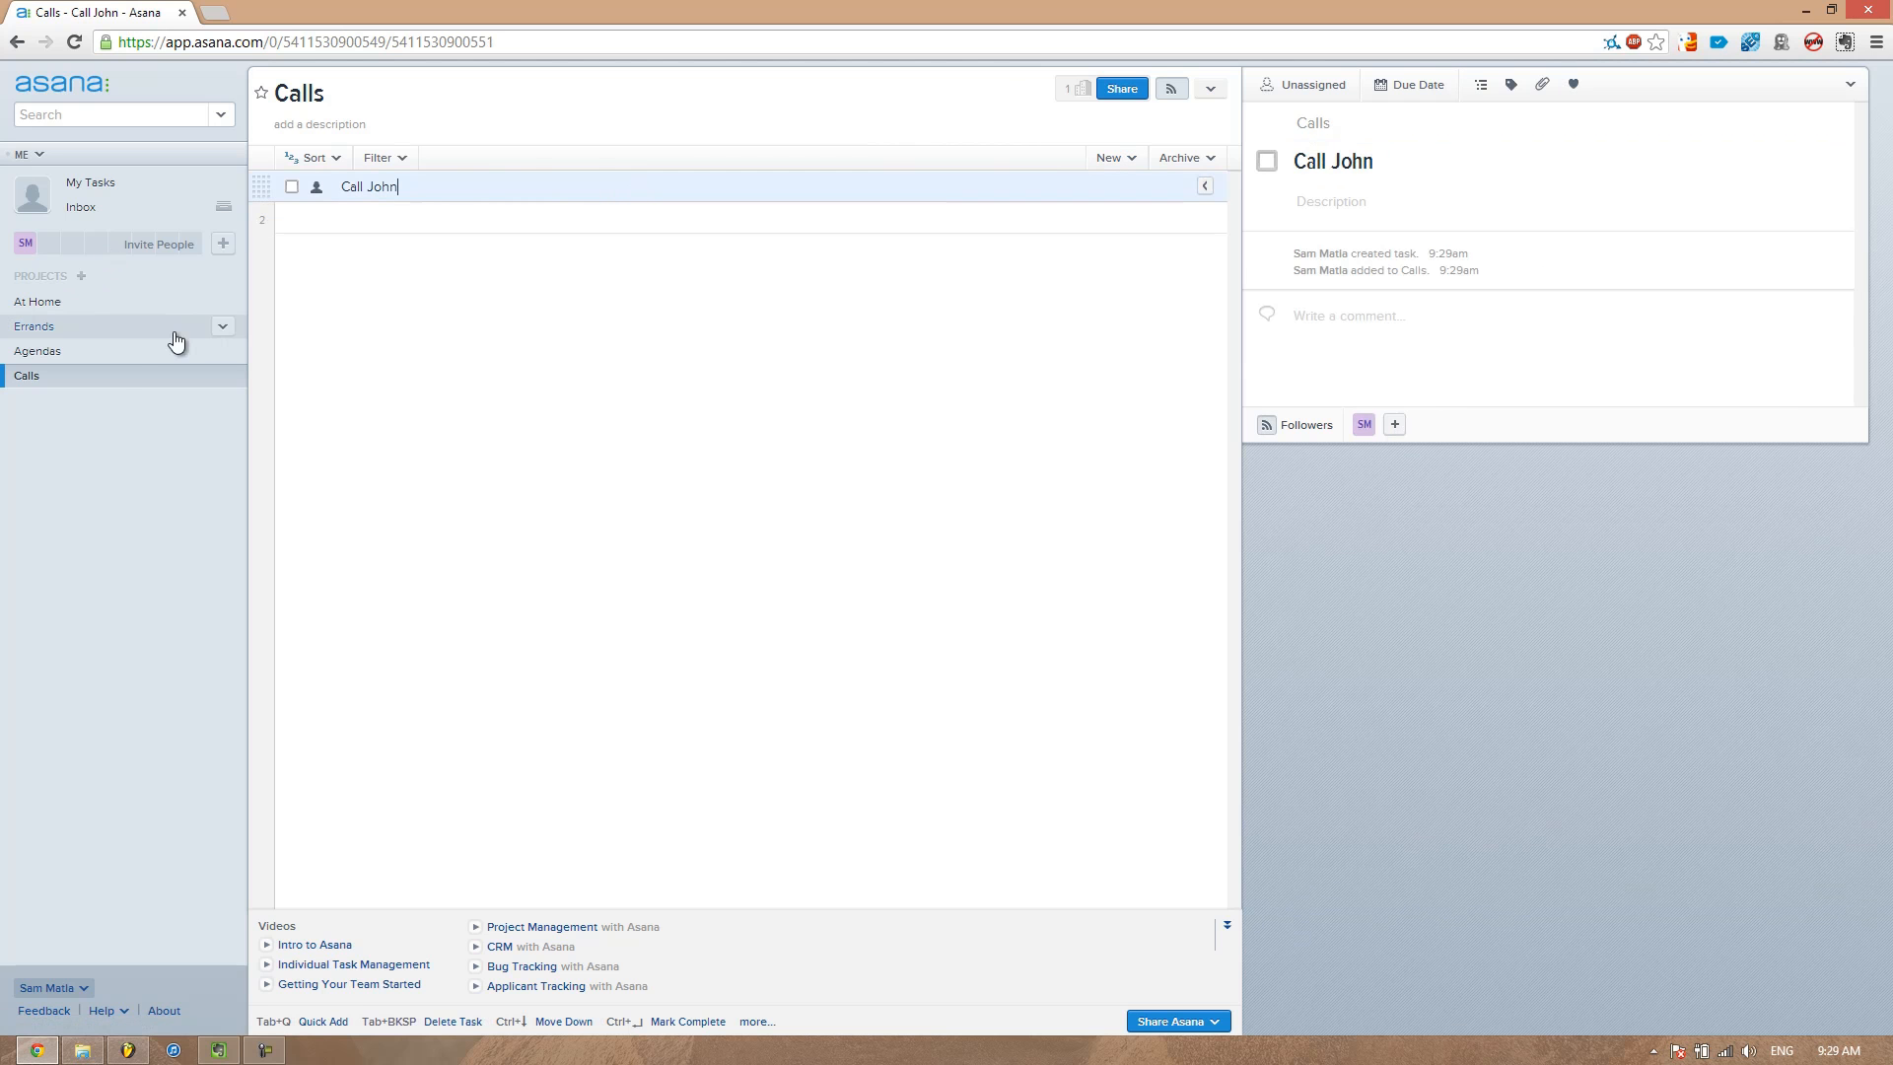
click(315, 187)
click(570, 223)
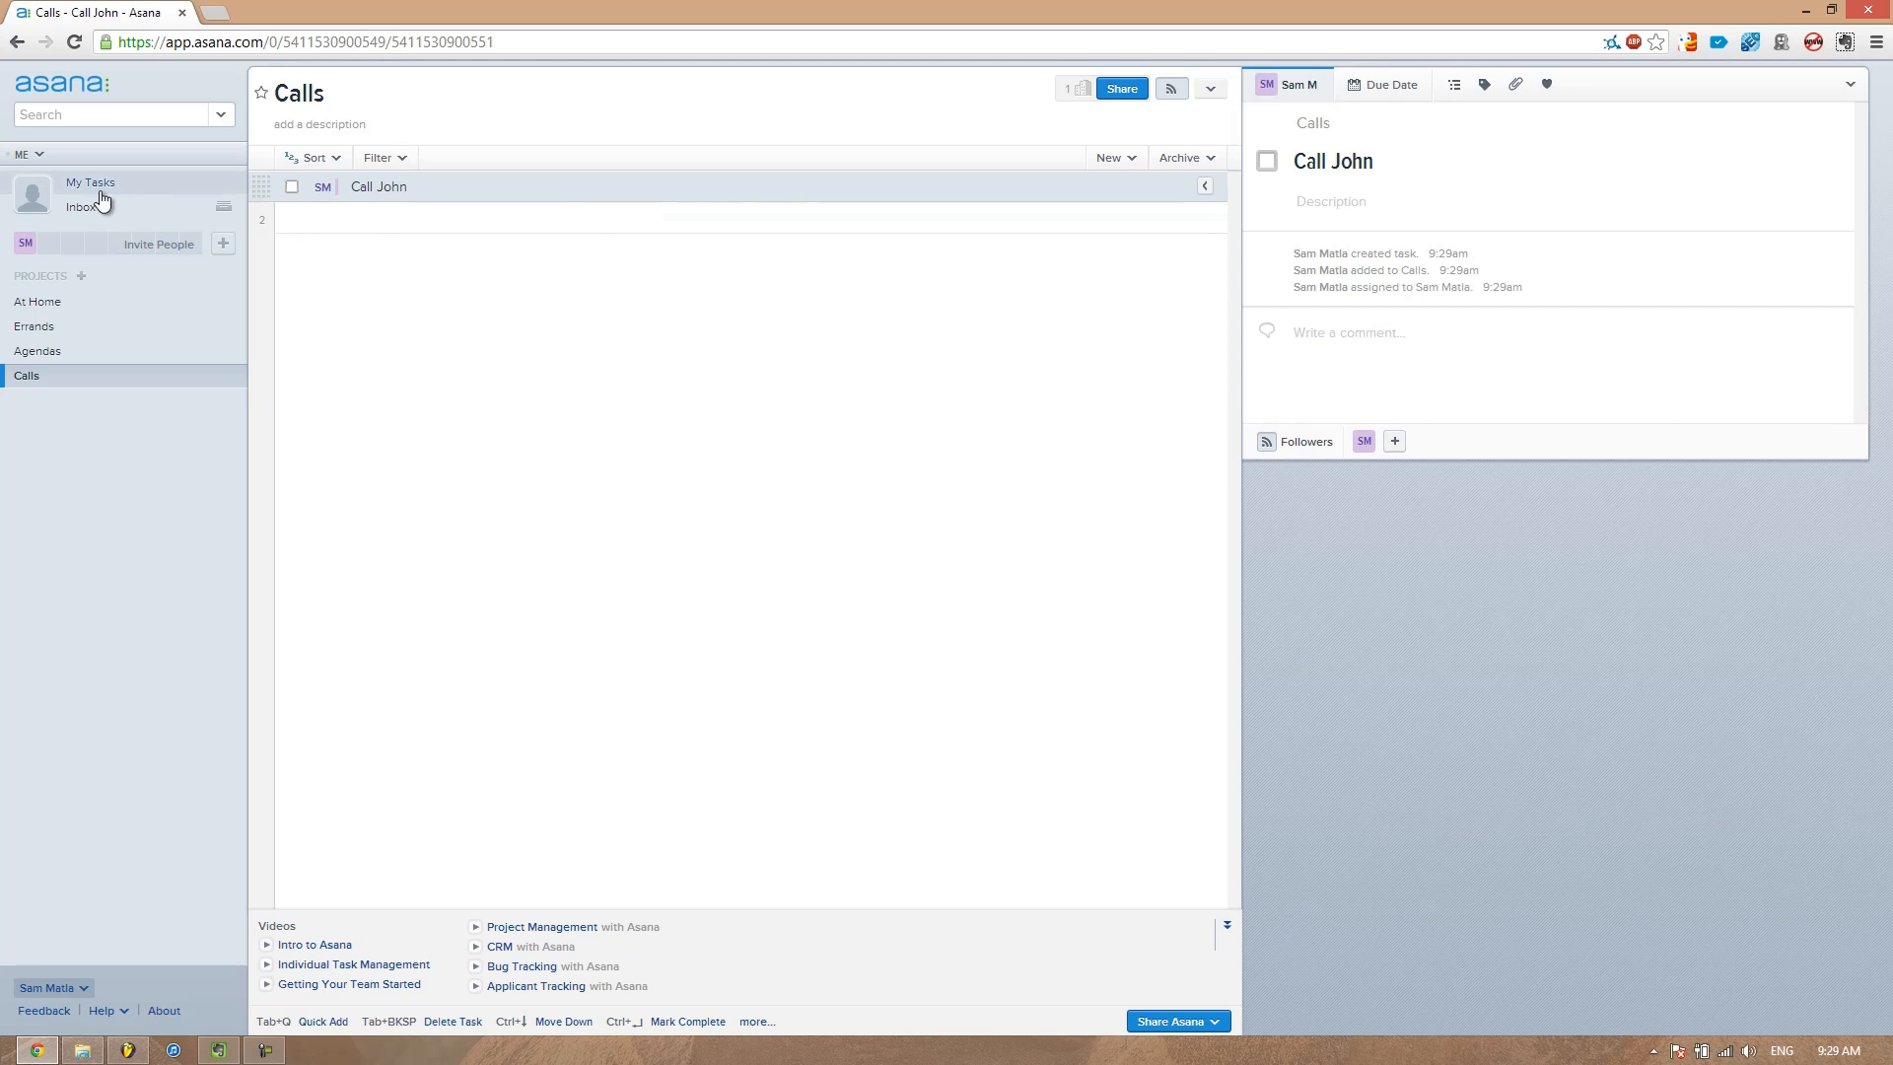
Create a new project named Someday/Maybe
click(82, 277)
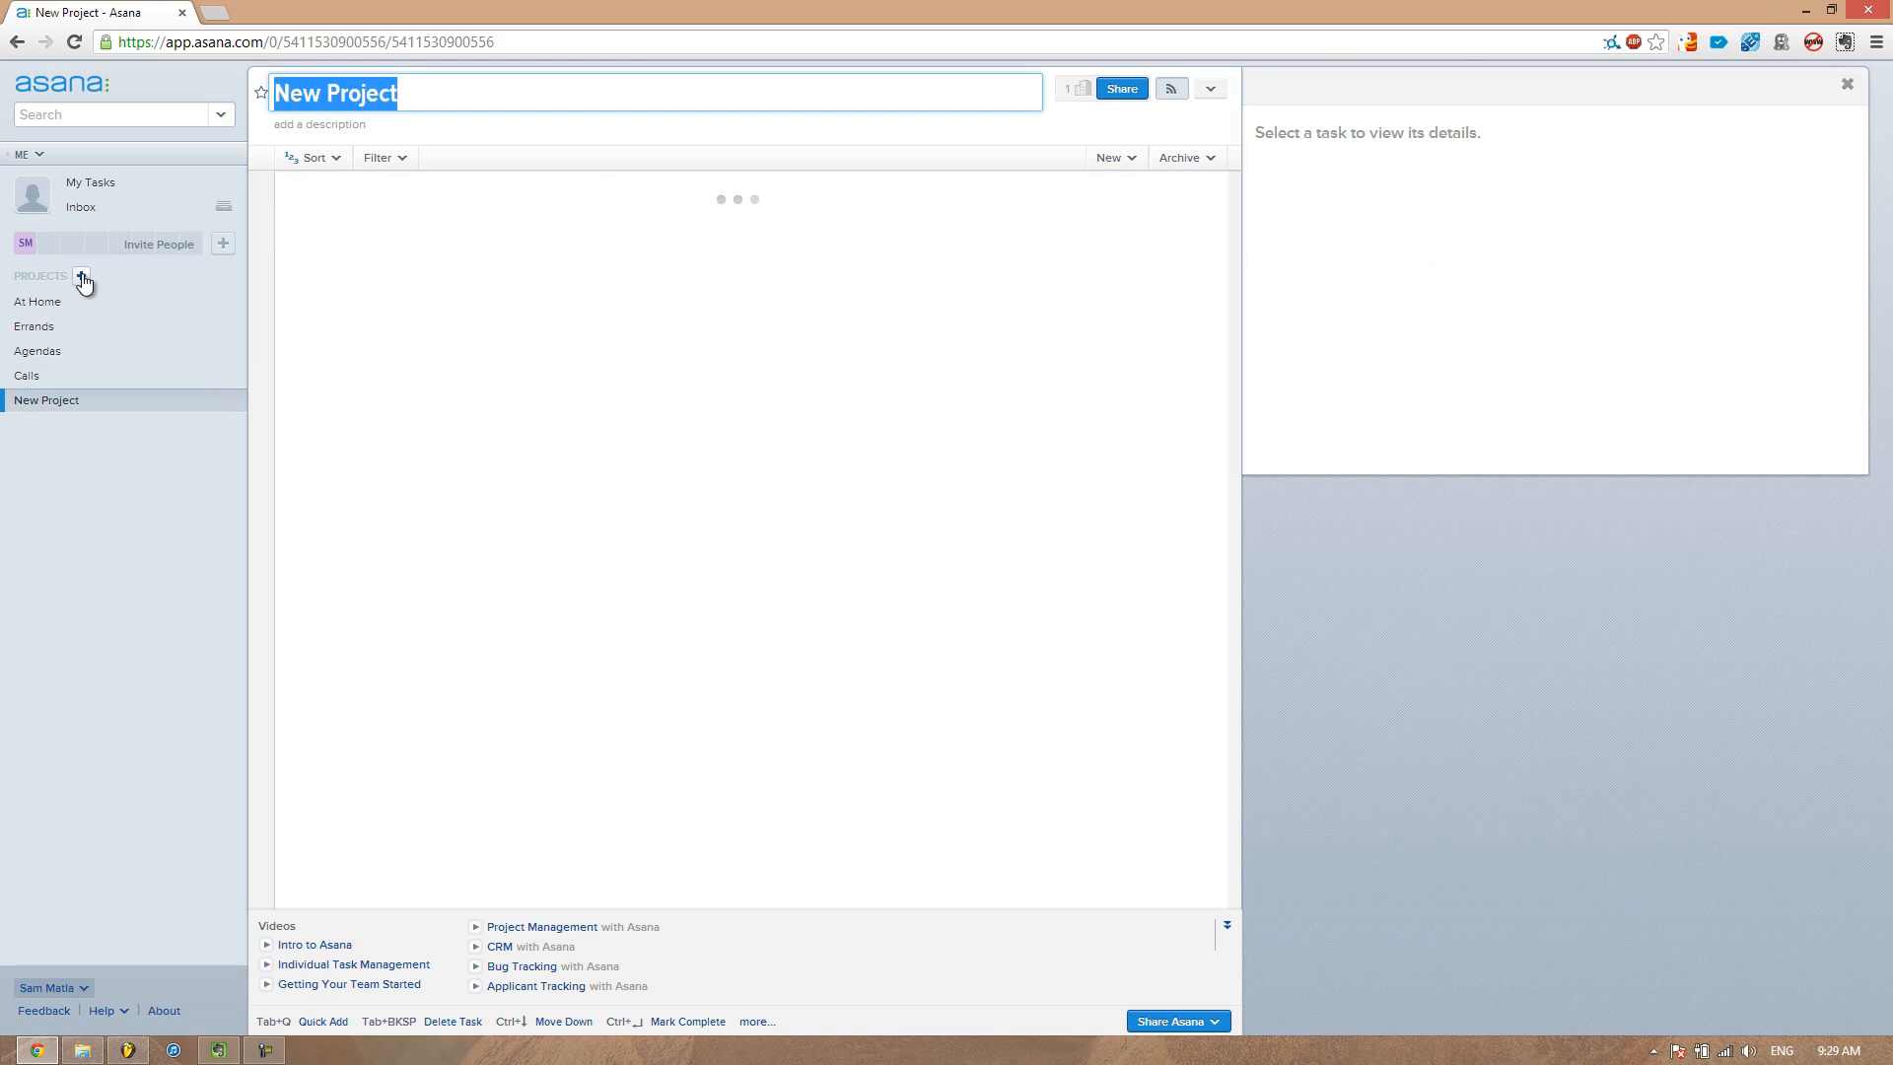
text(Someday)
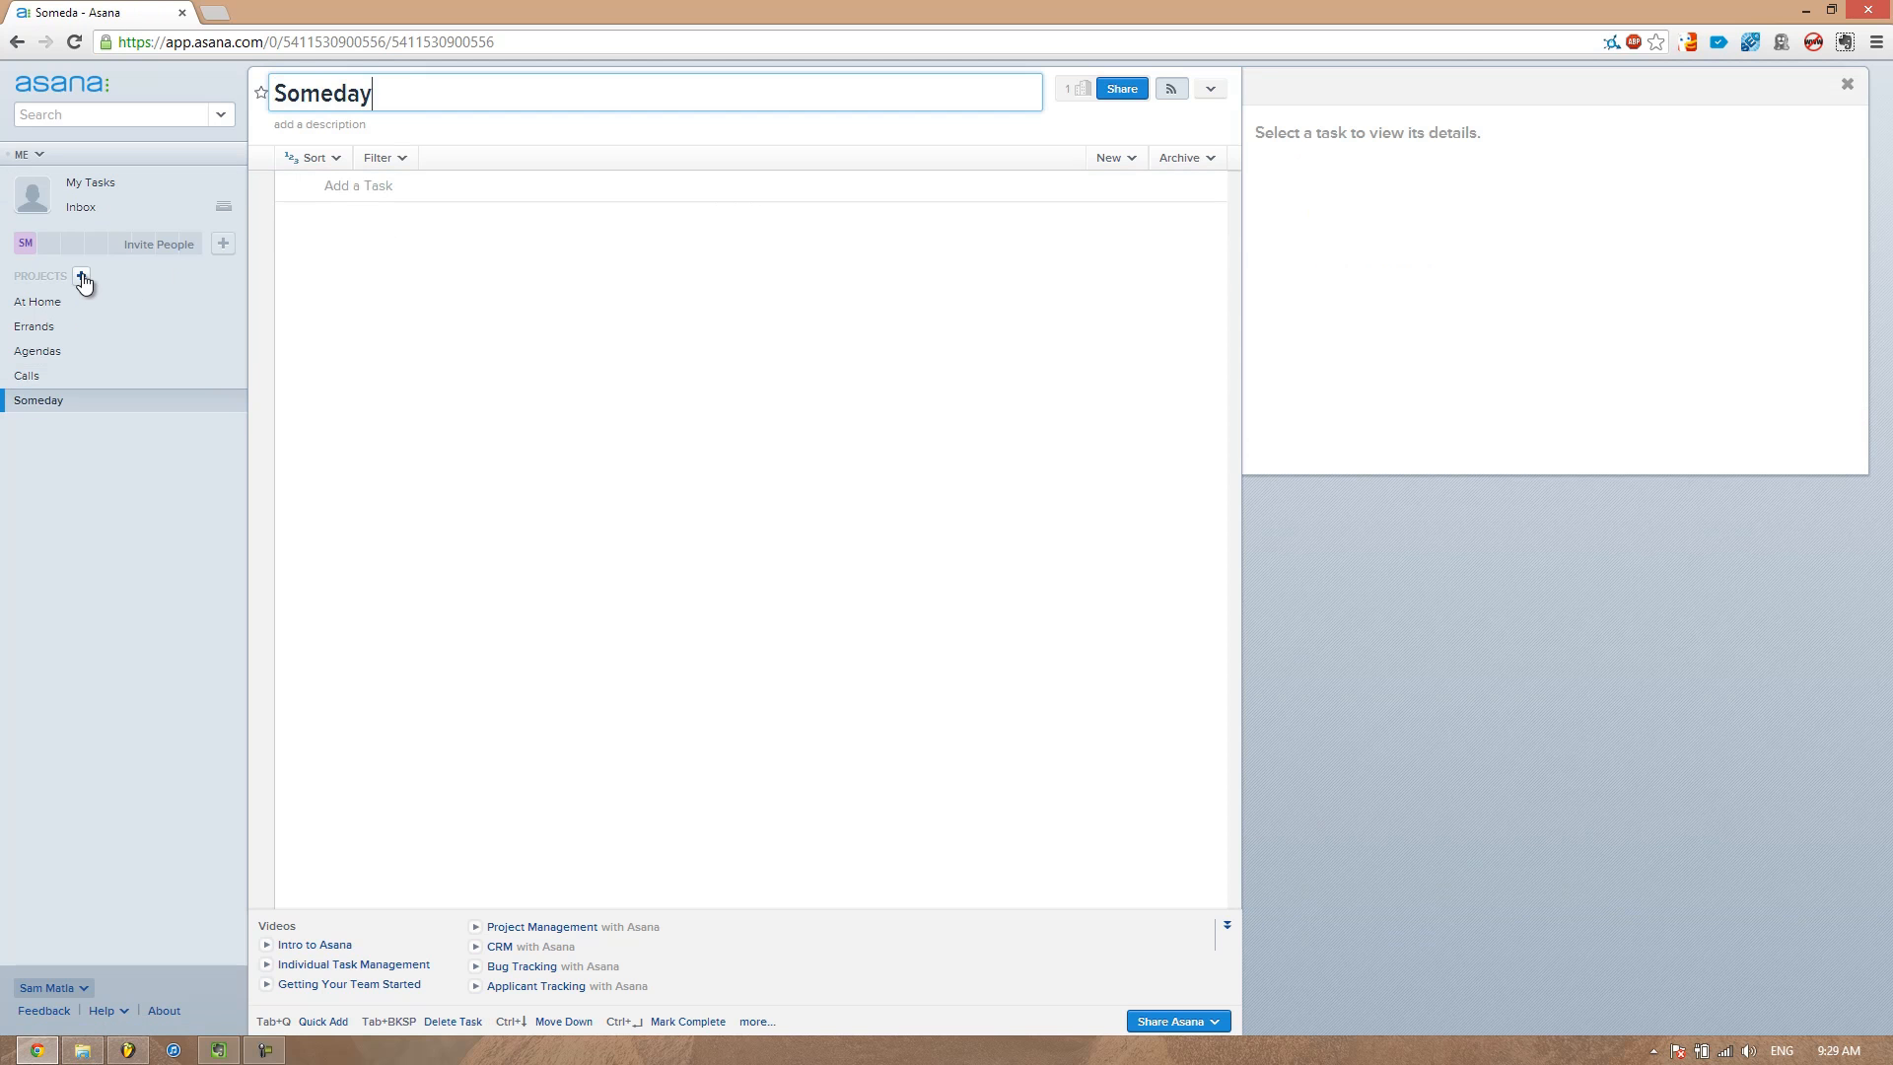
text(/Maybe)
key(Return)
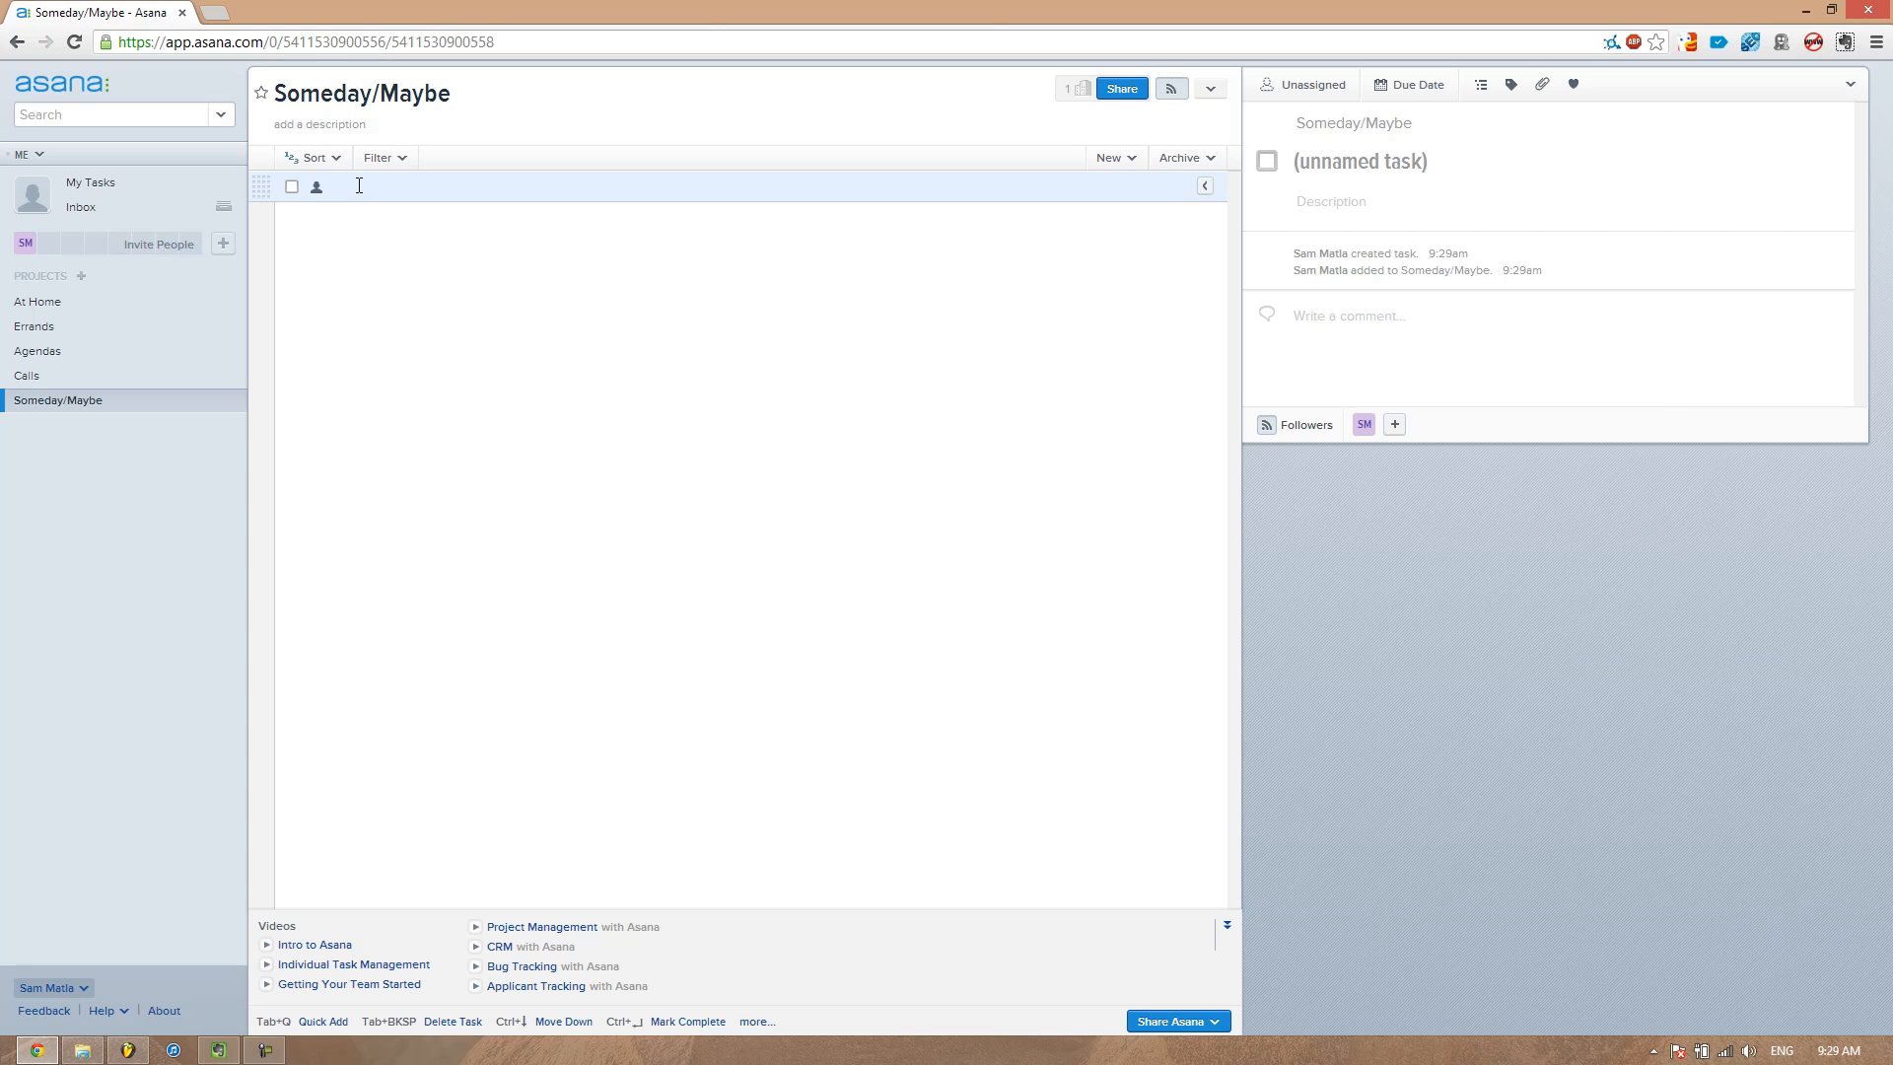
Add the task Read 30 minutes of psychology book to the Someday/Maybe project
text(Rea)
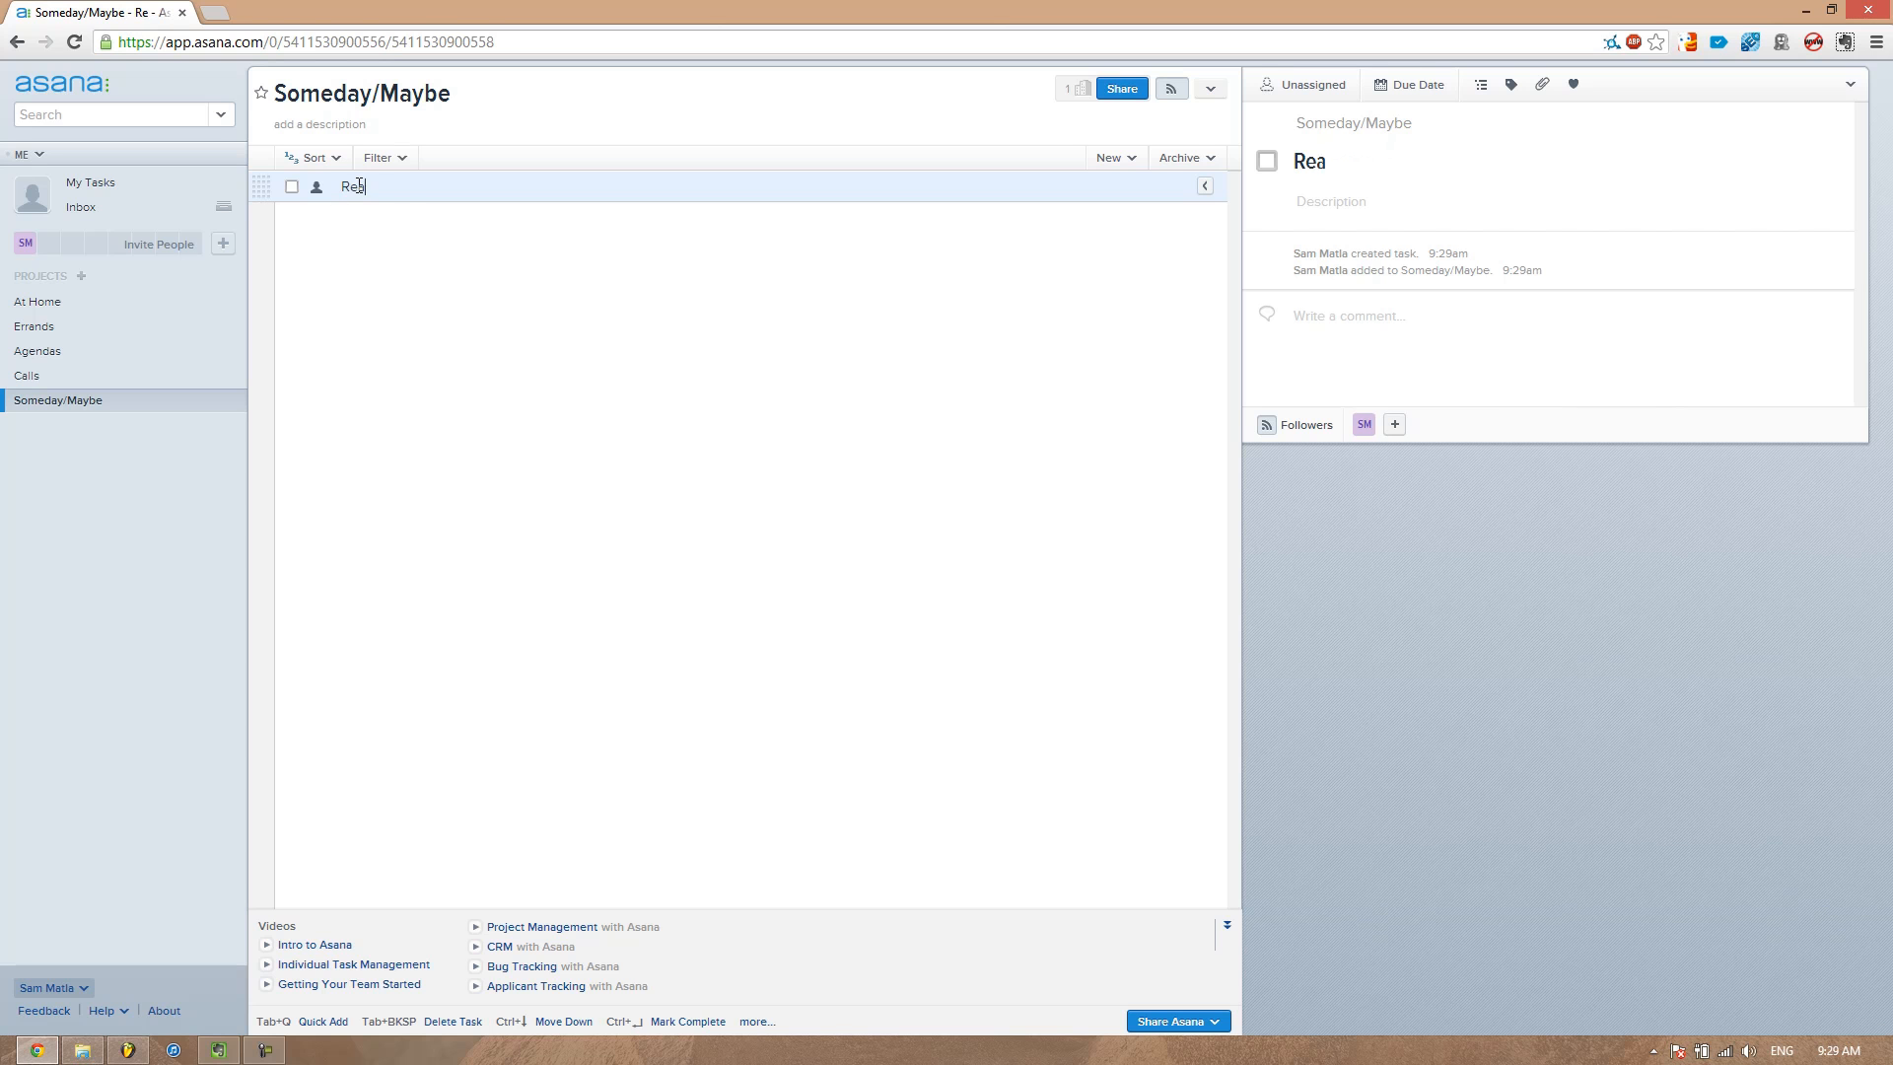
text(d 30 minutes of psychology book)
key(BackSpace)
text(k)
key(Return)
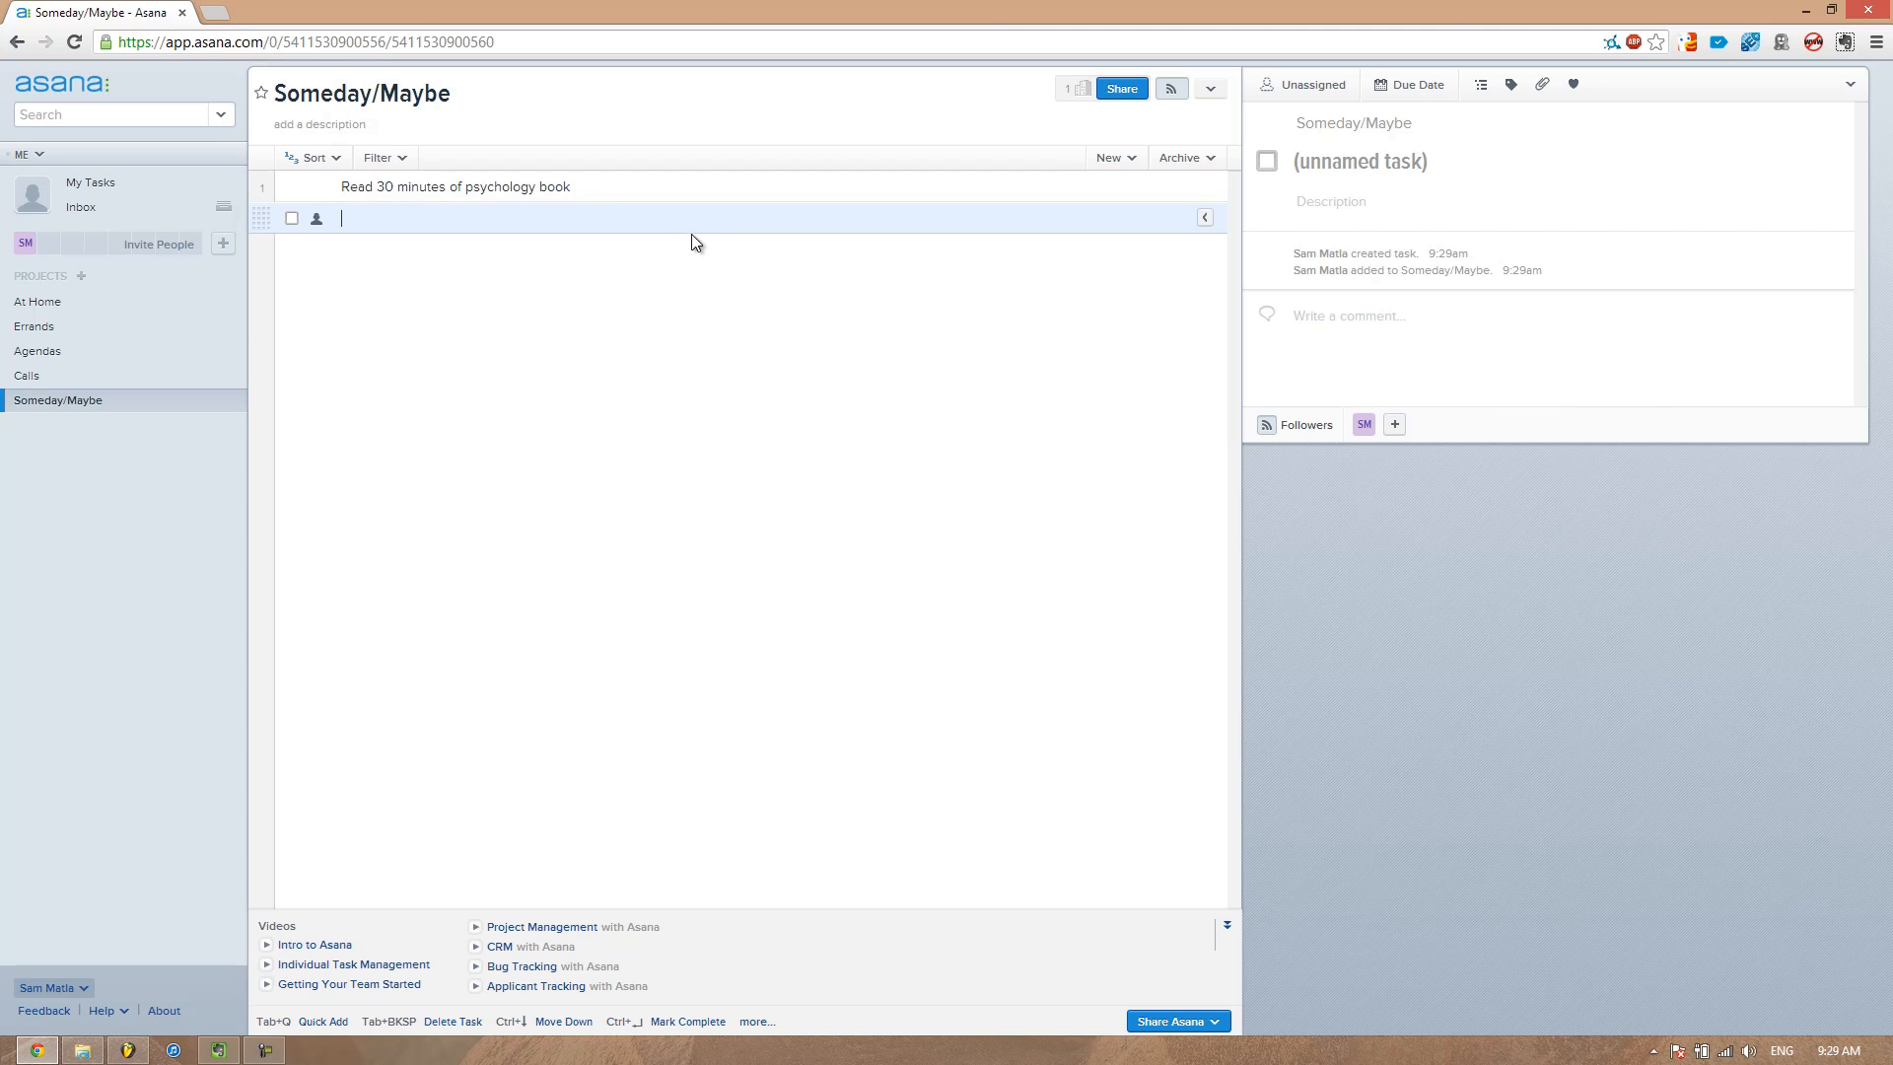
Open My Tasks to review the assigned tasks, then return to the Someday/Maybe project
click(617, 186)
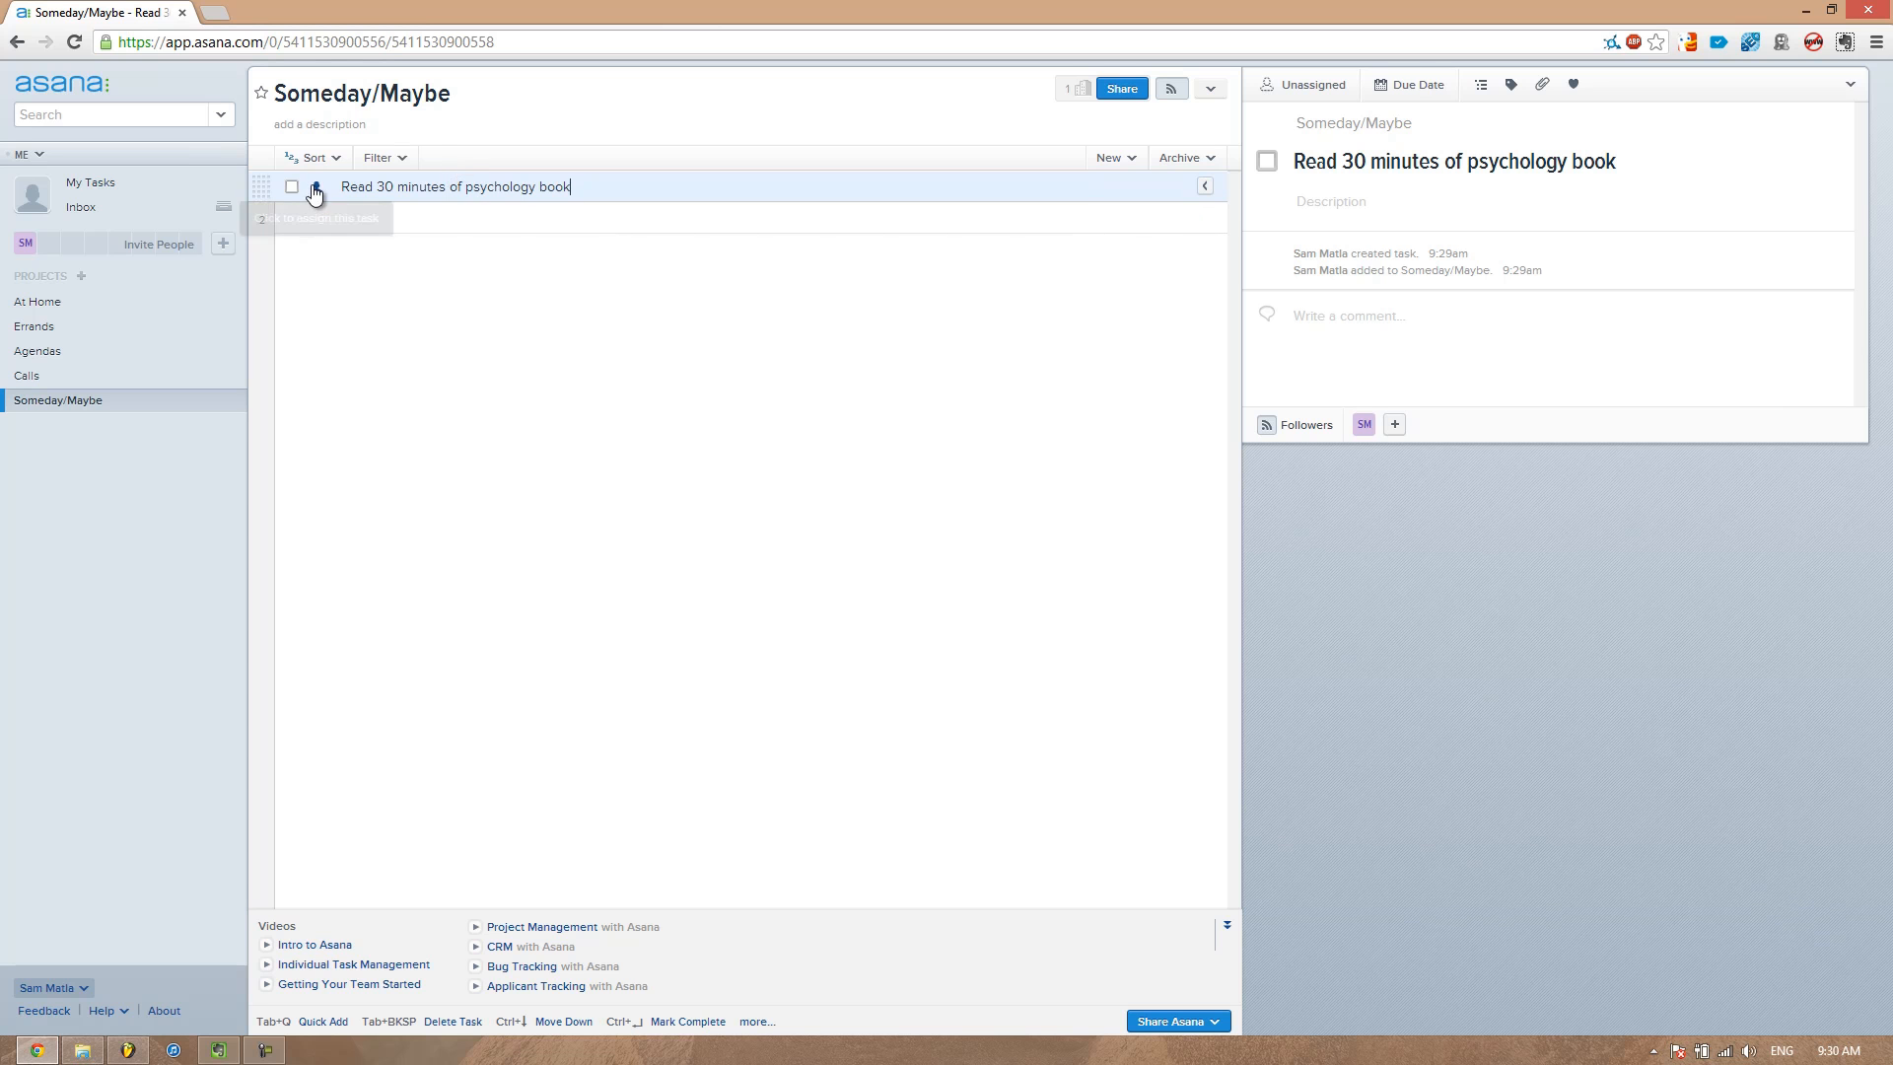
click(89, 195)
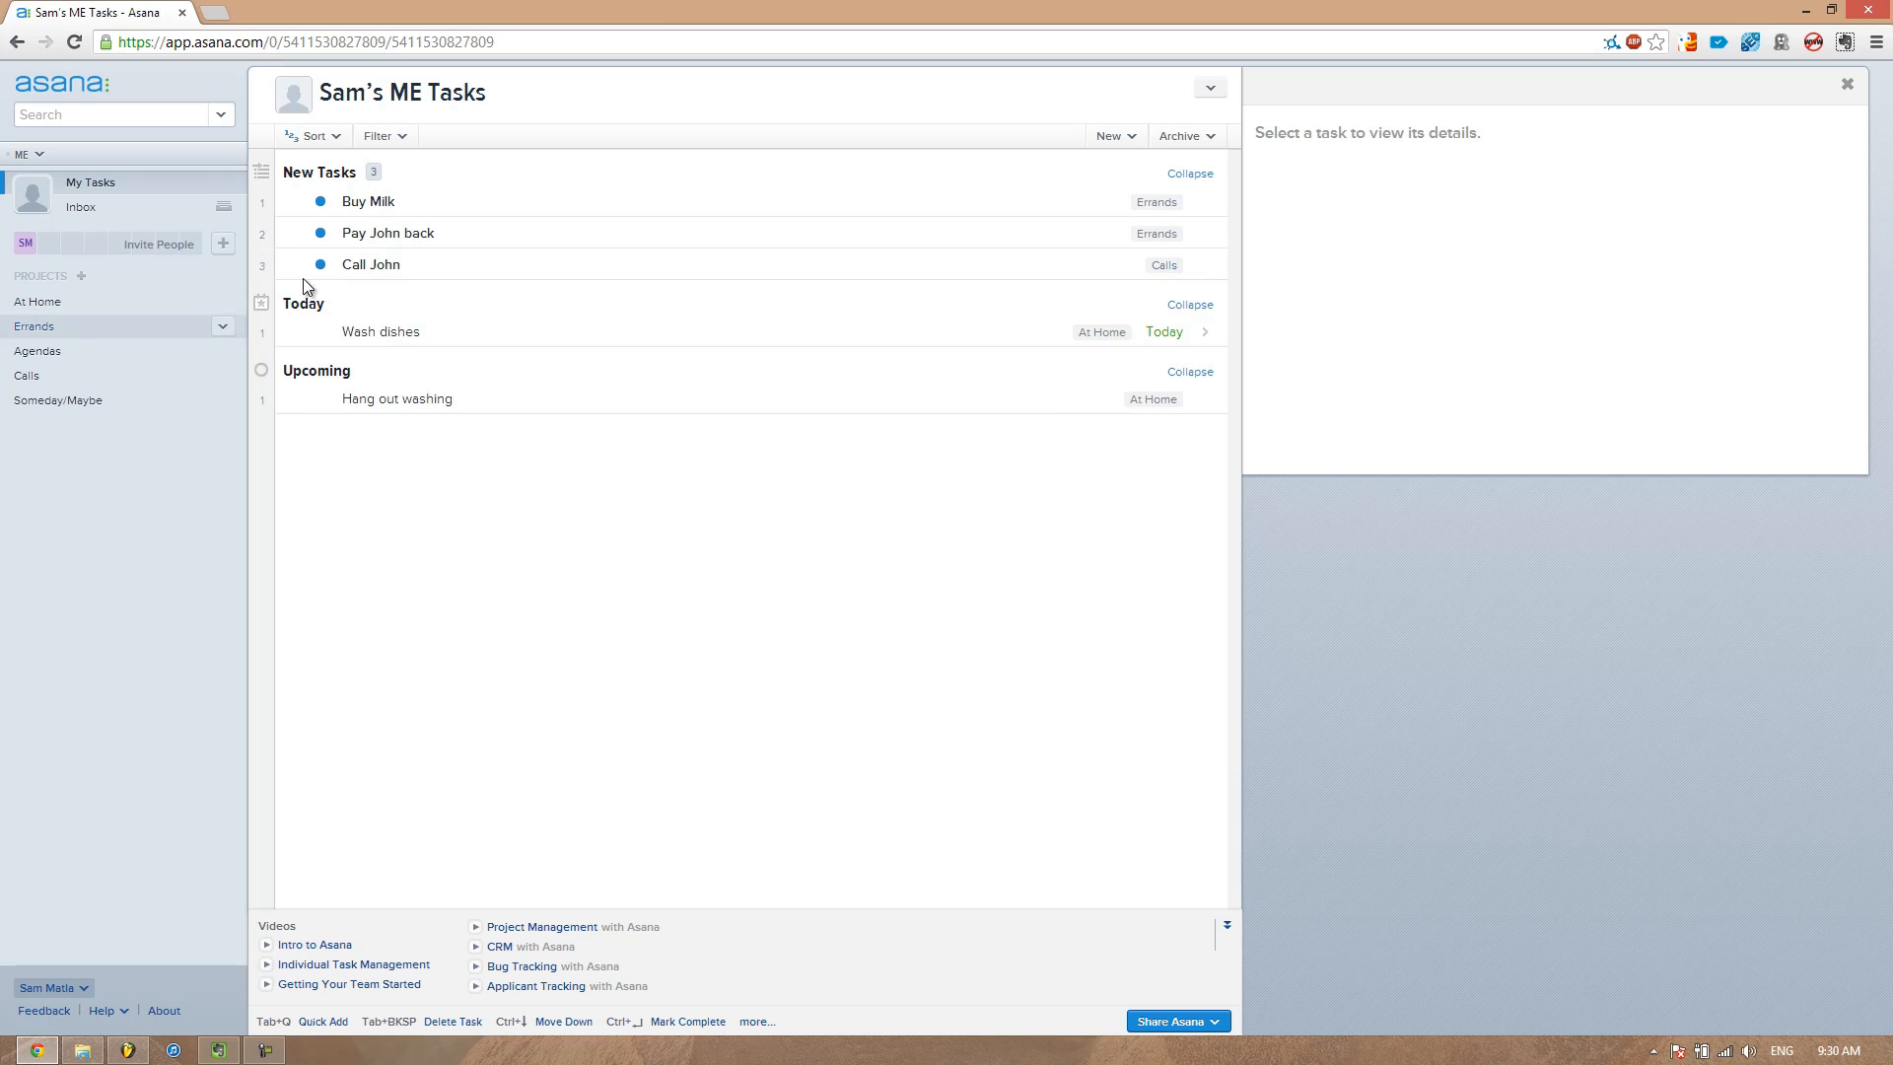
click(34, 406)
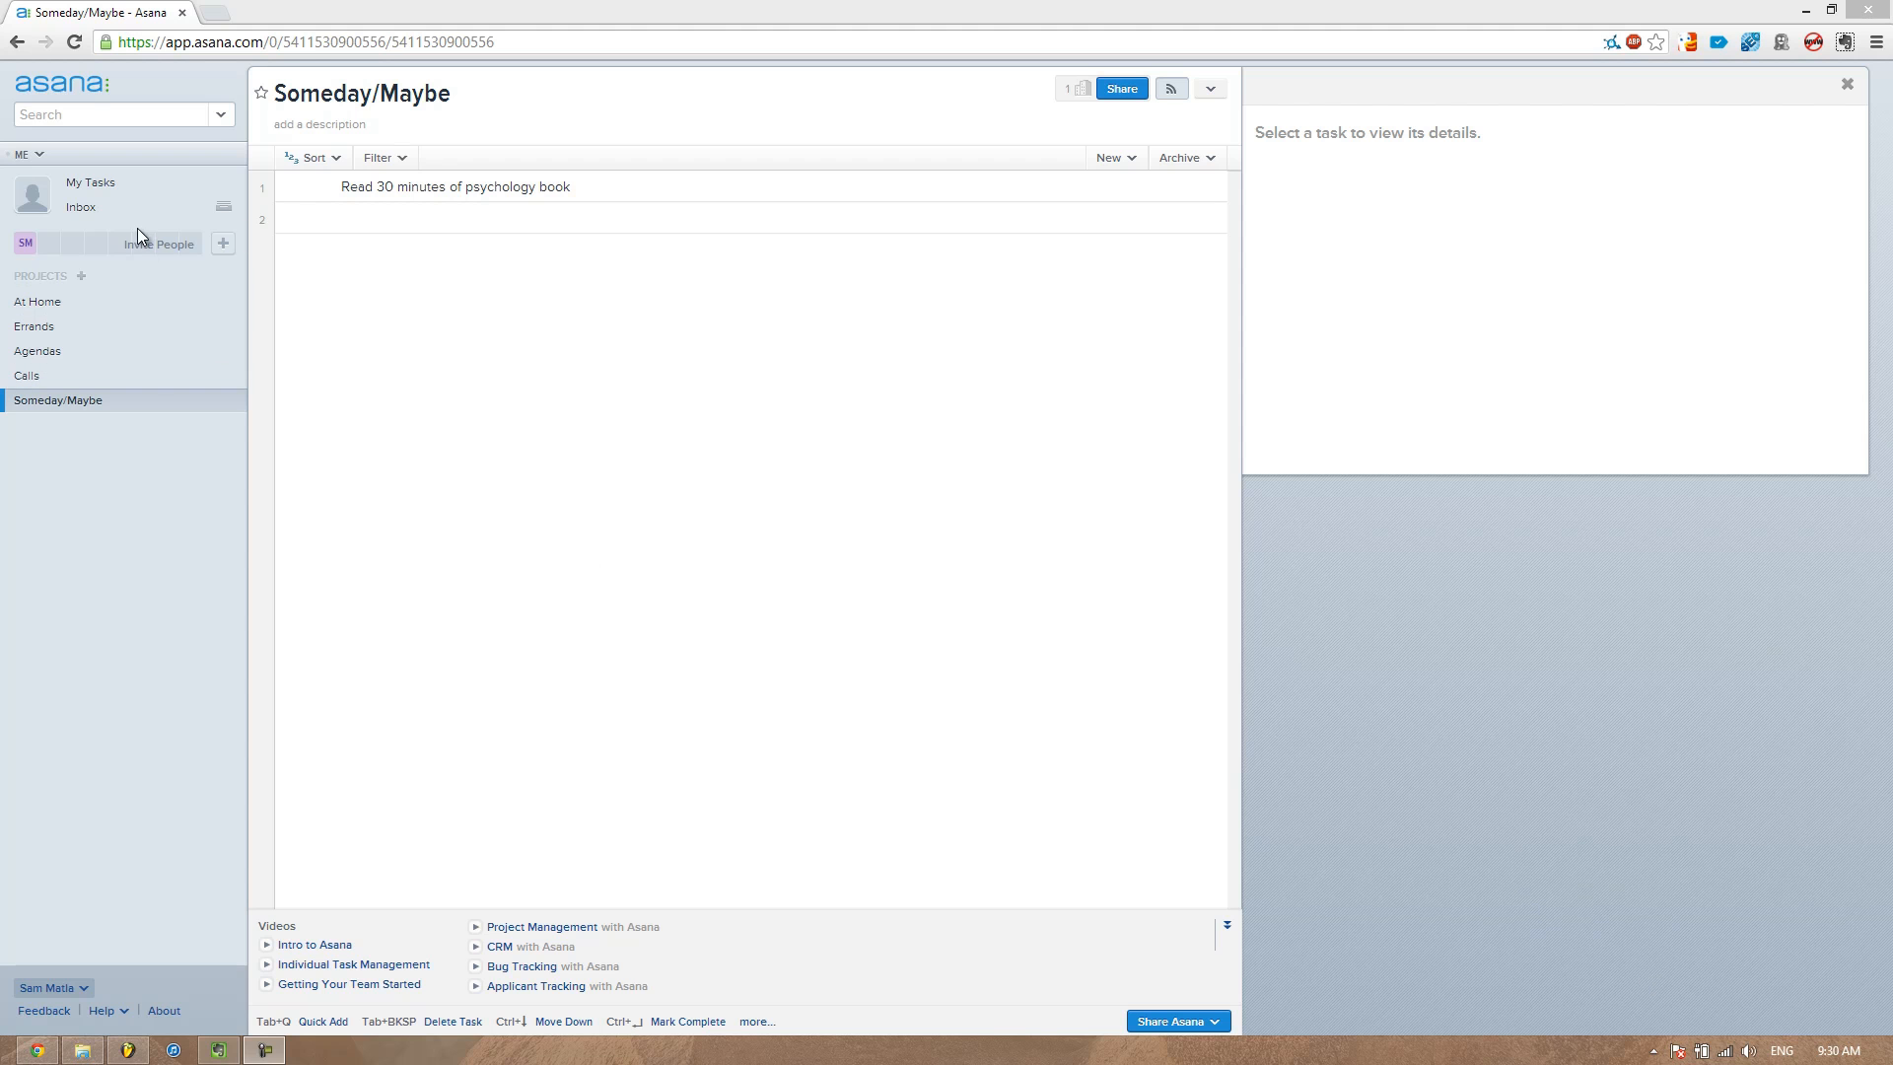
Create a new project named Small Tasks
click(80, 276)
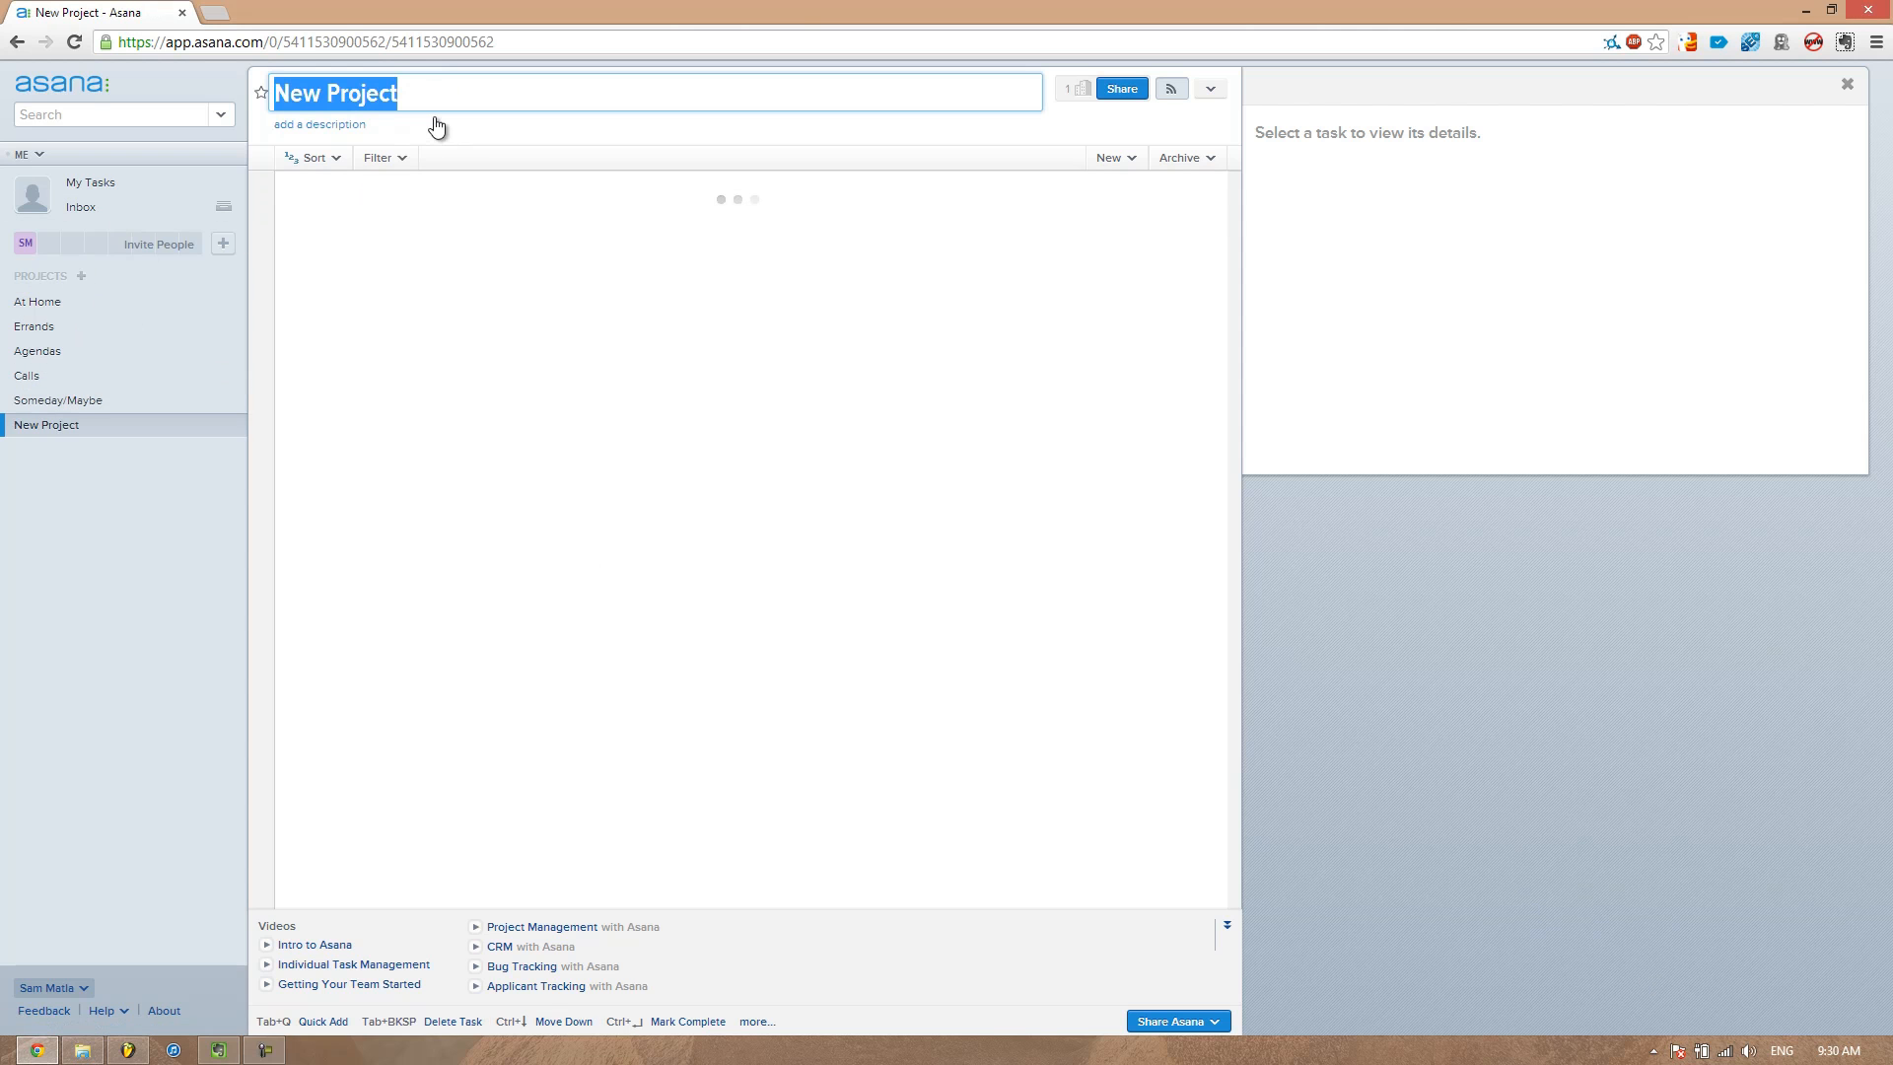
text(P)
key(BackSpace)
text(SMa)
key(BackSpace)
key(BackSpace)
text(mal)
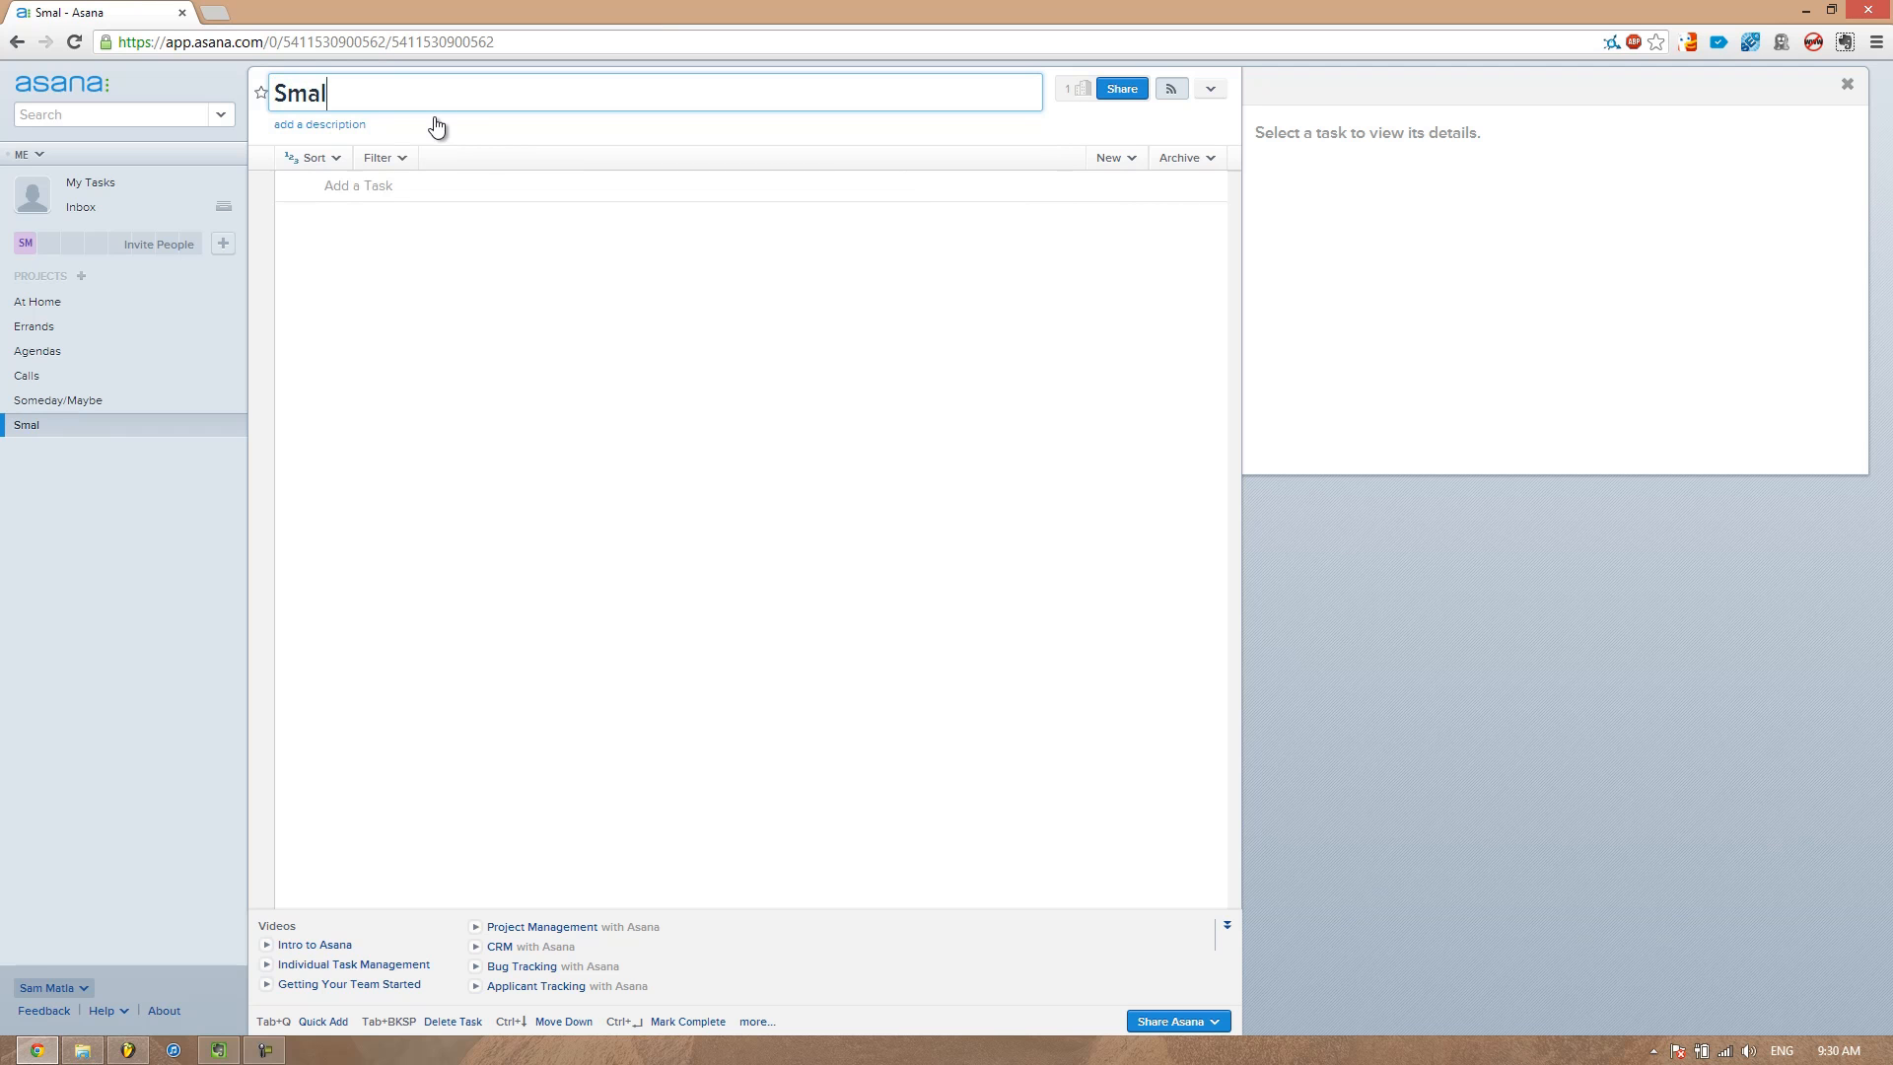
text(l Task)
key(BackSpace)
key(BackSpace)
text(sks)
key(Return)
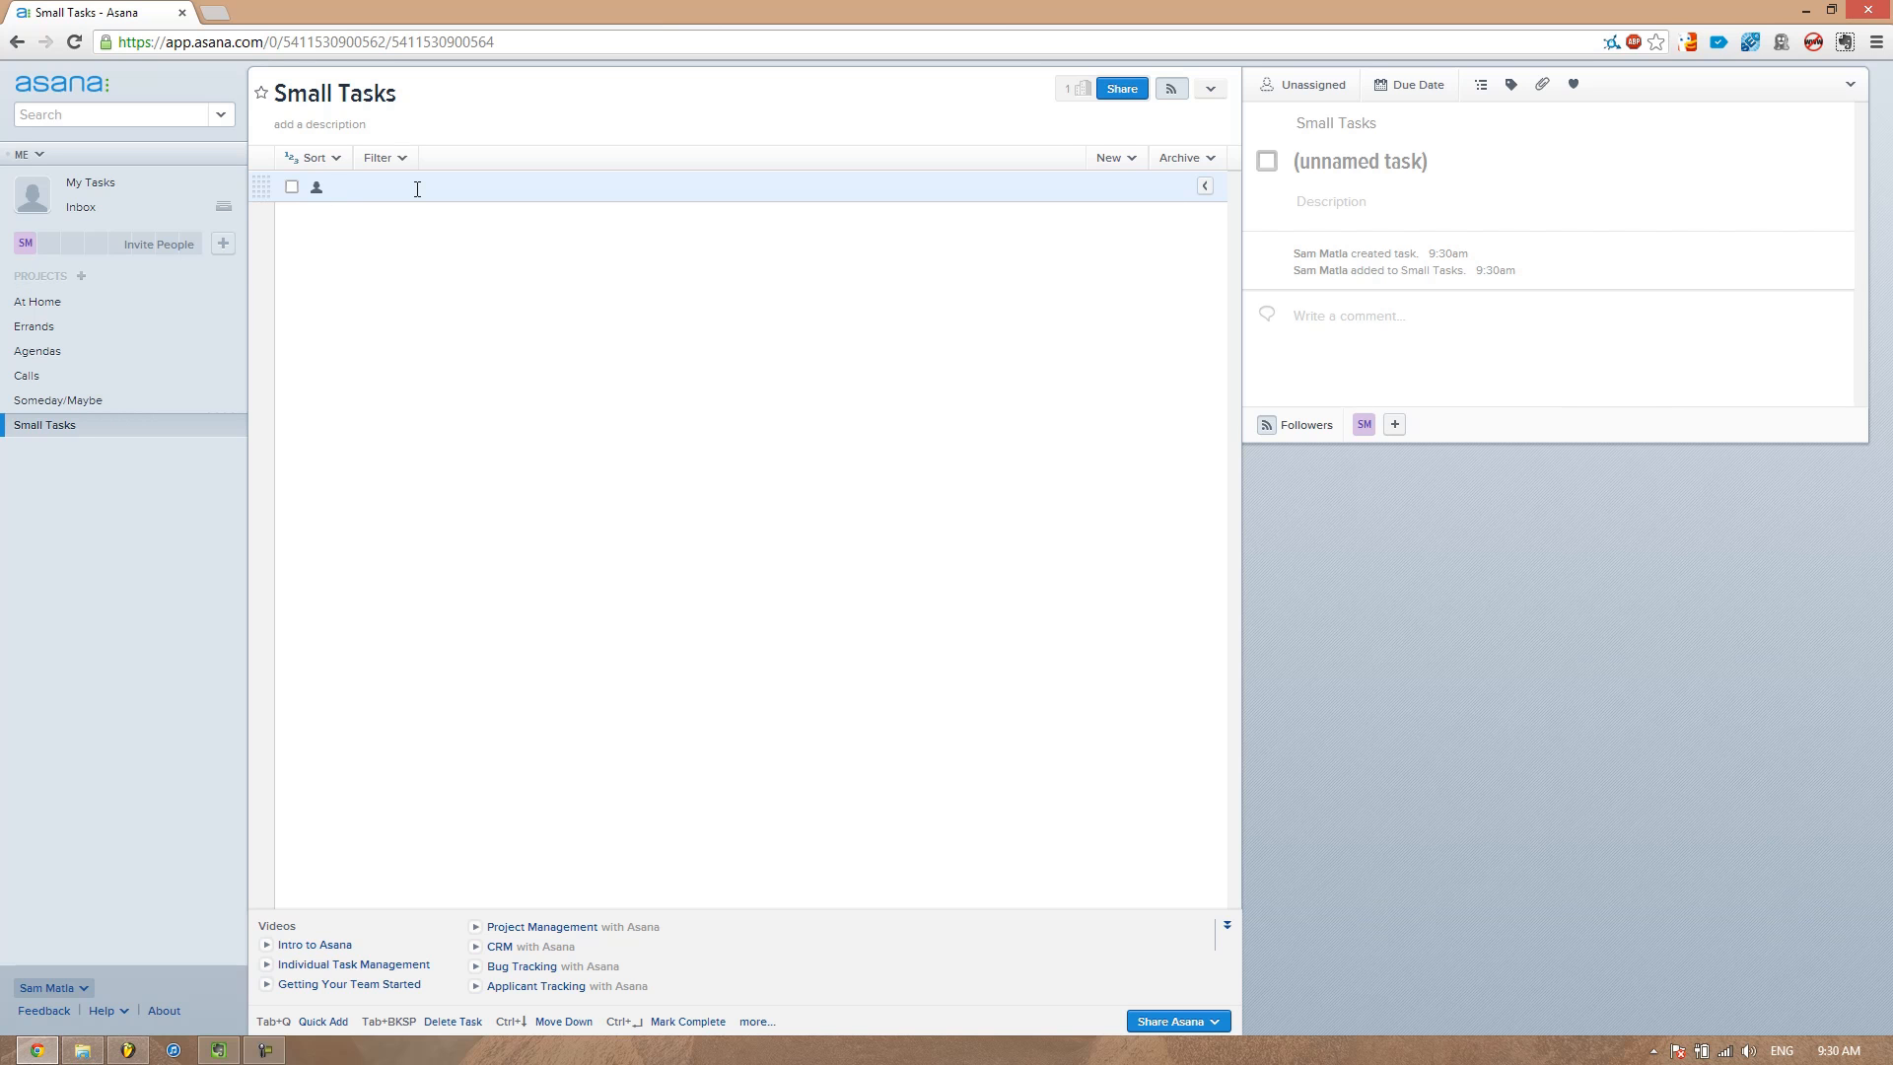
Add the task Clean Email Inbox to the Small Tasks project and assign it to yourself
text(Clean Email Inbox)
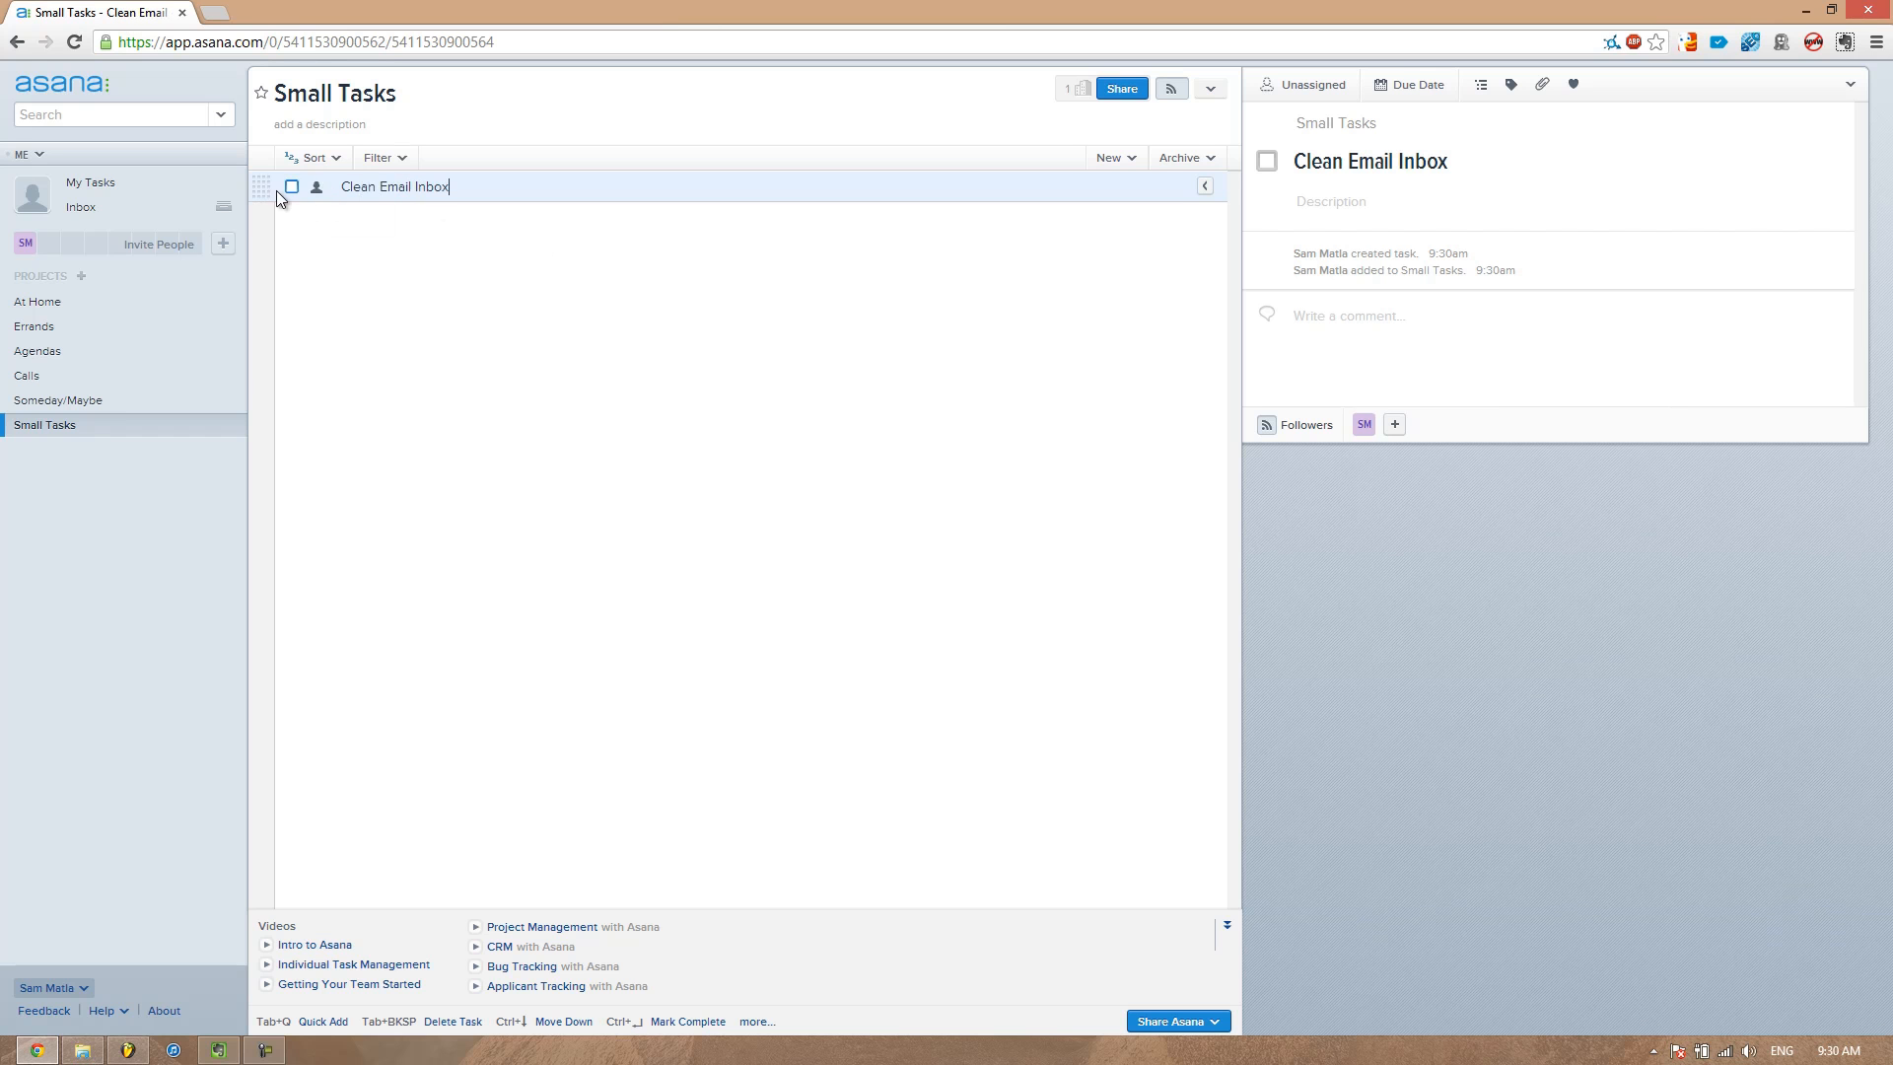
click(317, 192)
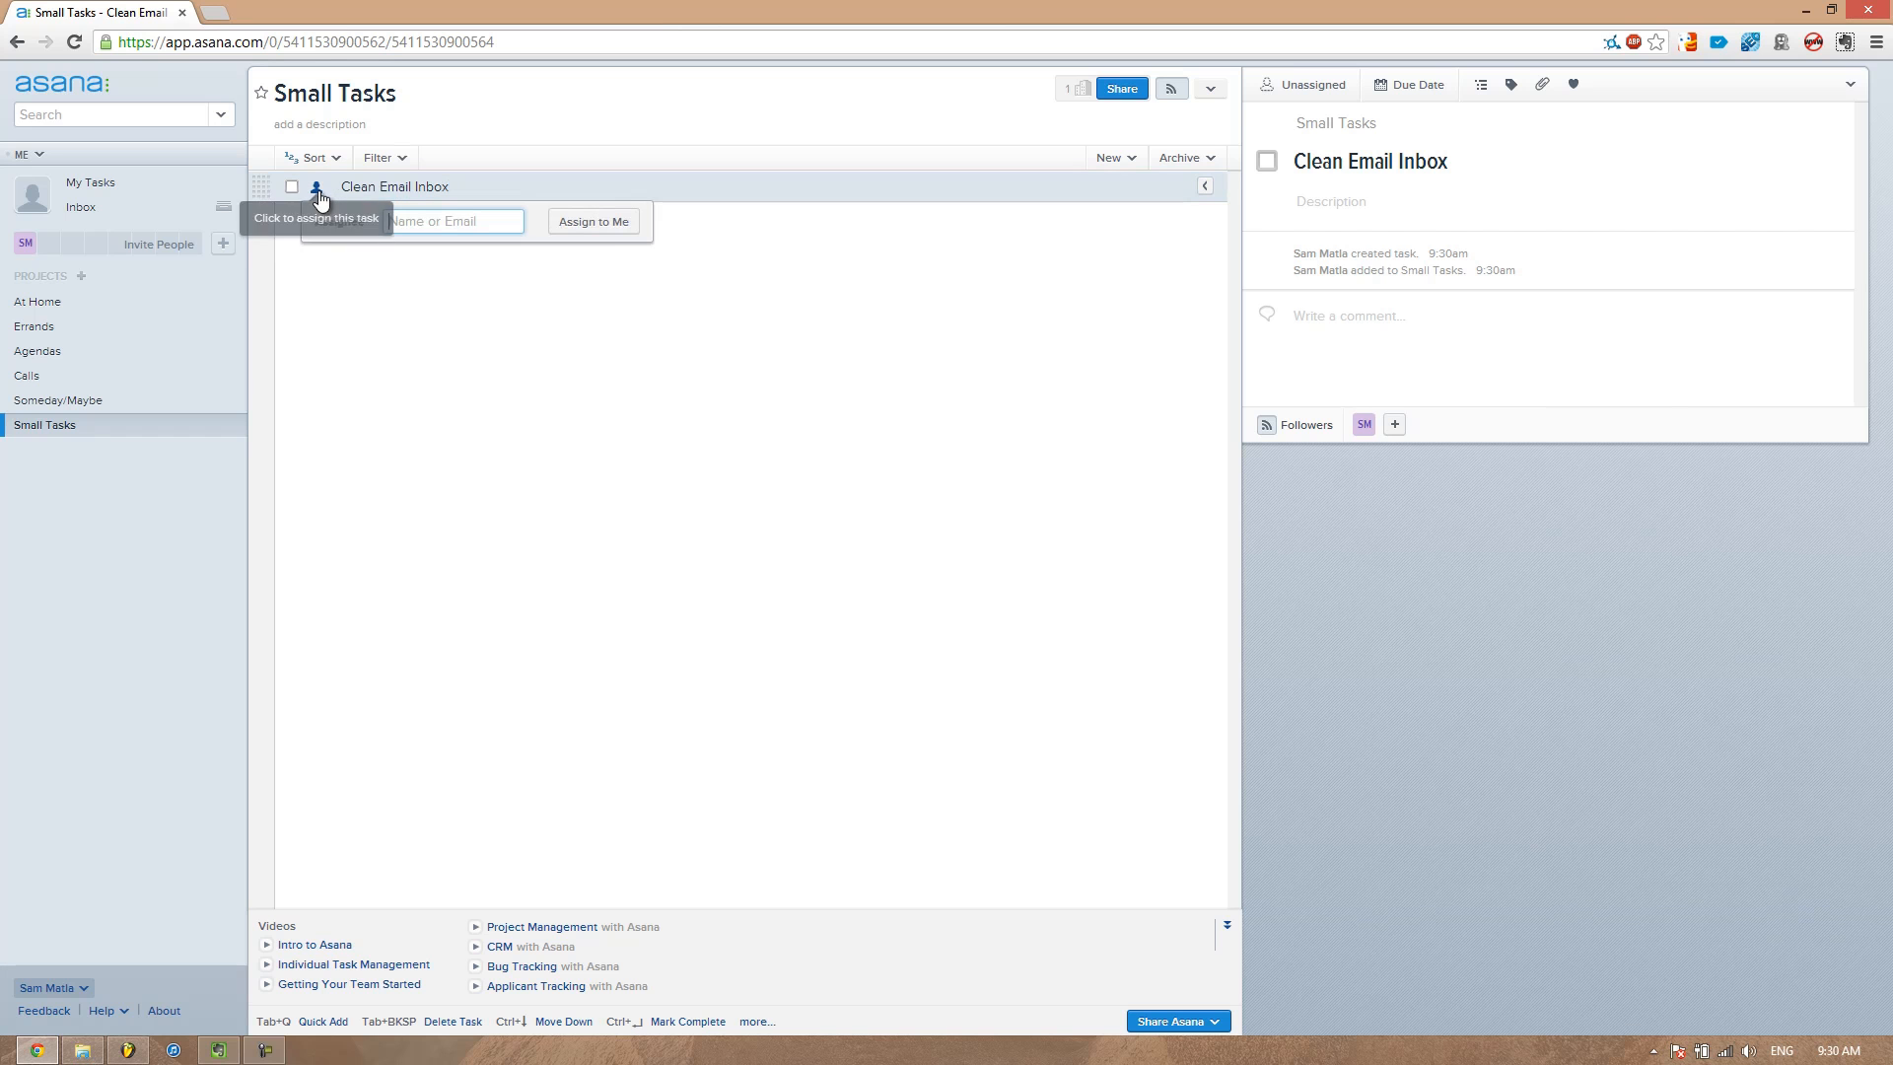
click(607, 223)
click(1380, 202)
click(91, 436)
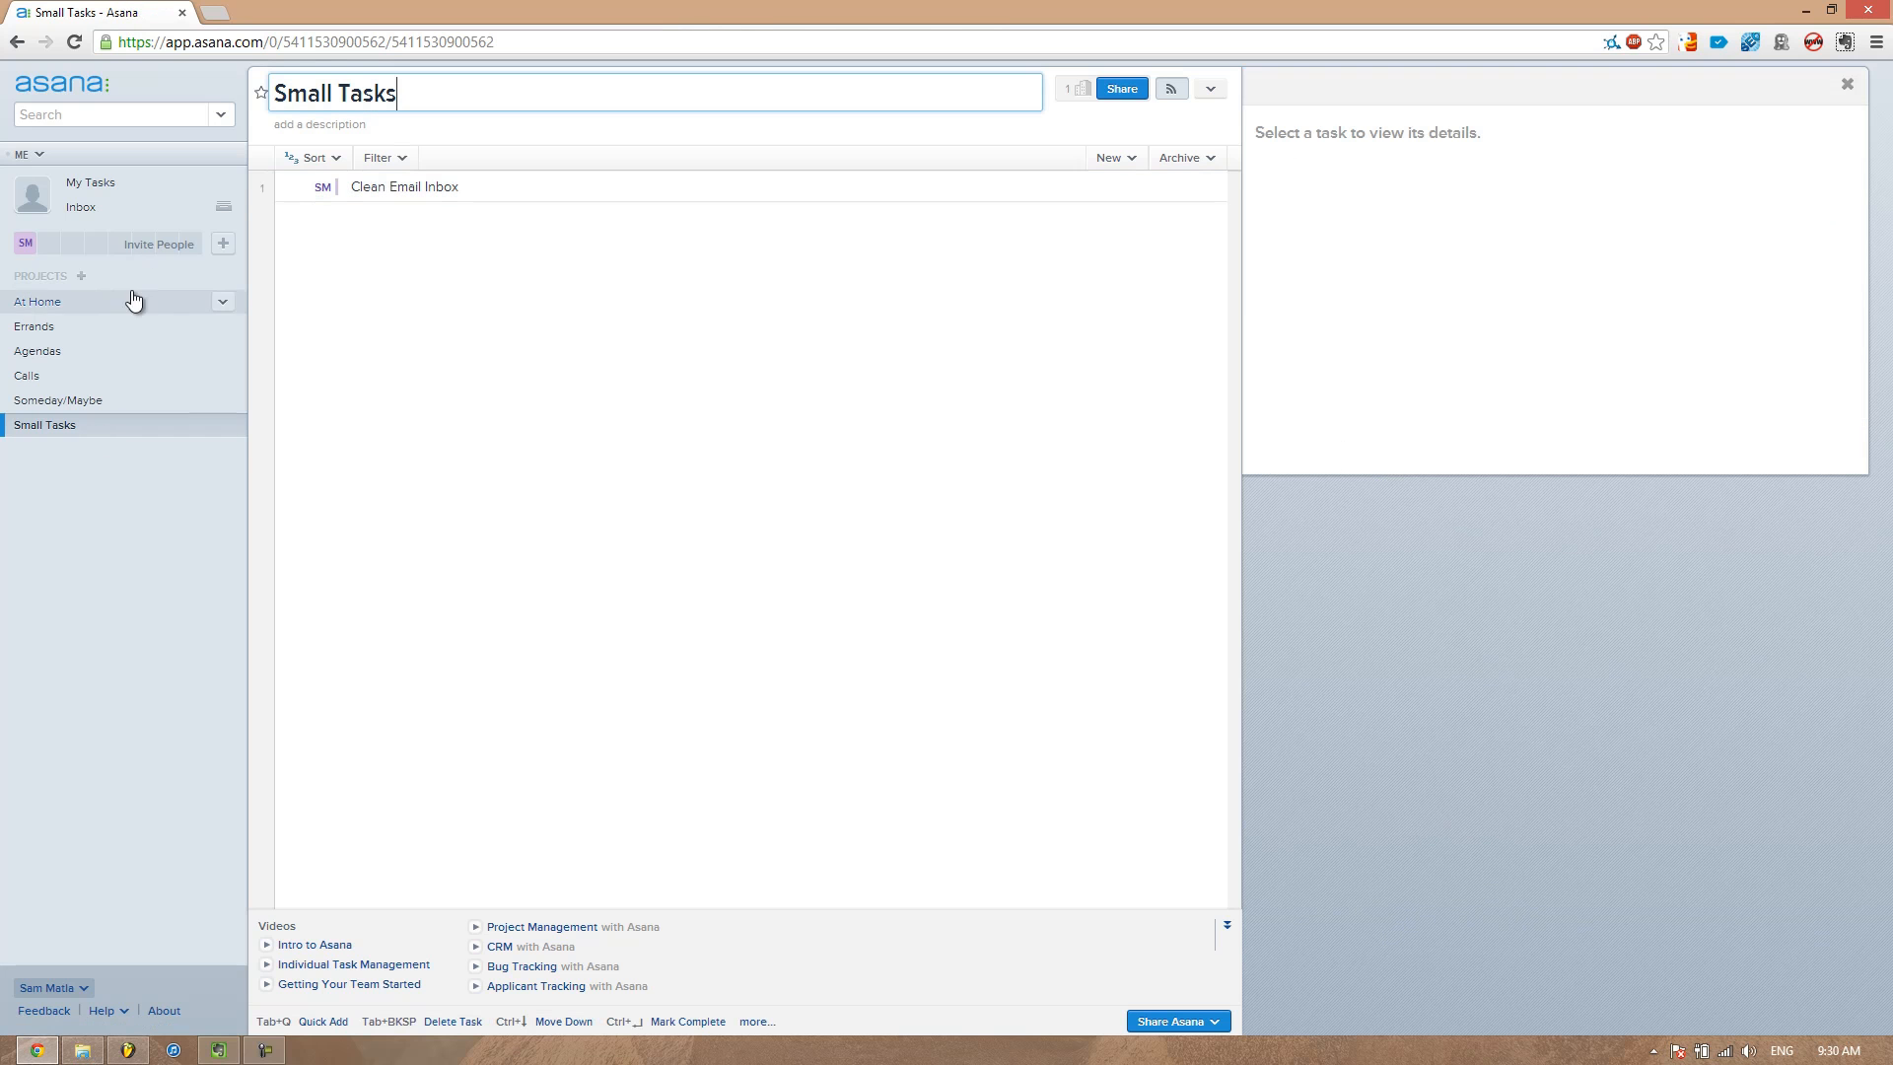
Create a new project named Projects List
click(81, 276)
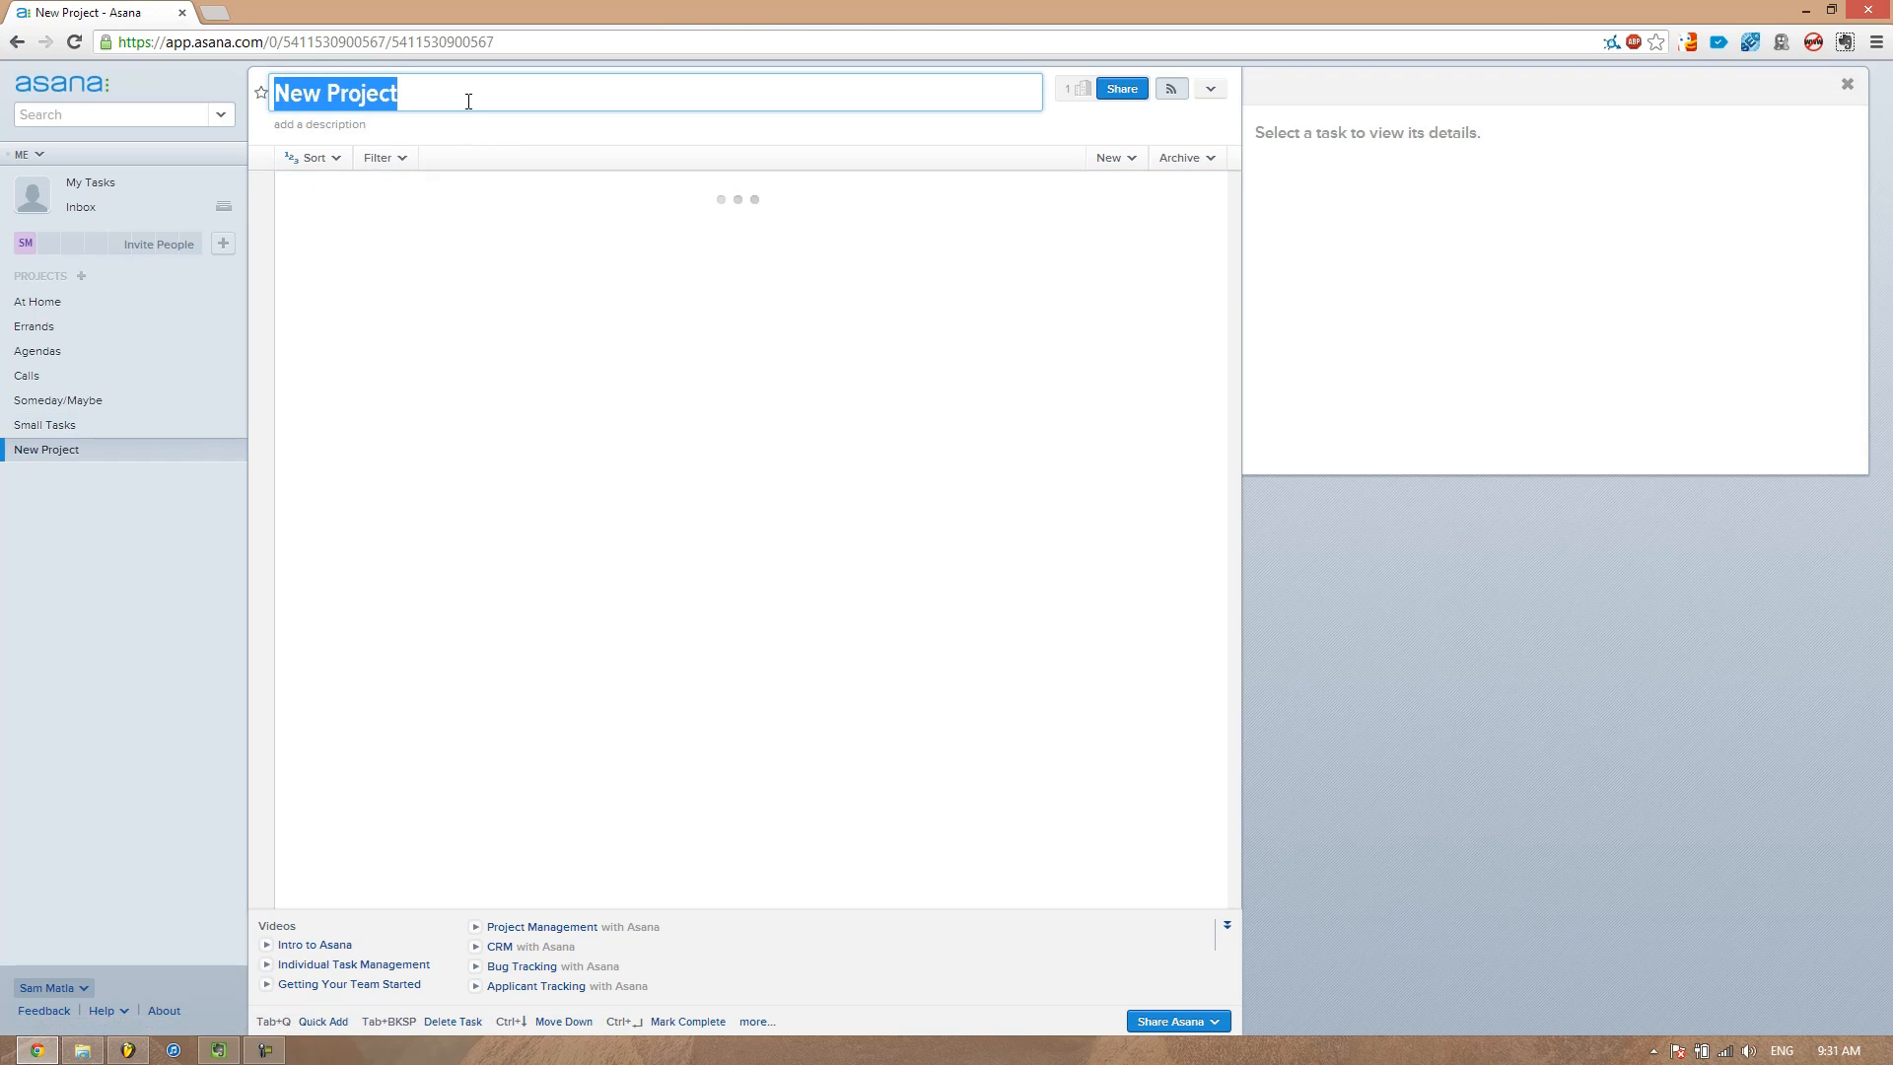
text(Projects Ll)
key(BackSpace)
text(ist)
key(Return)
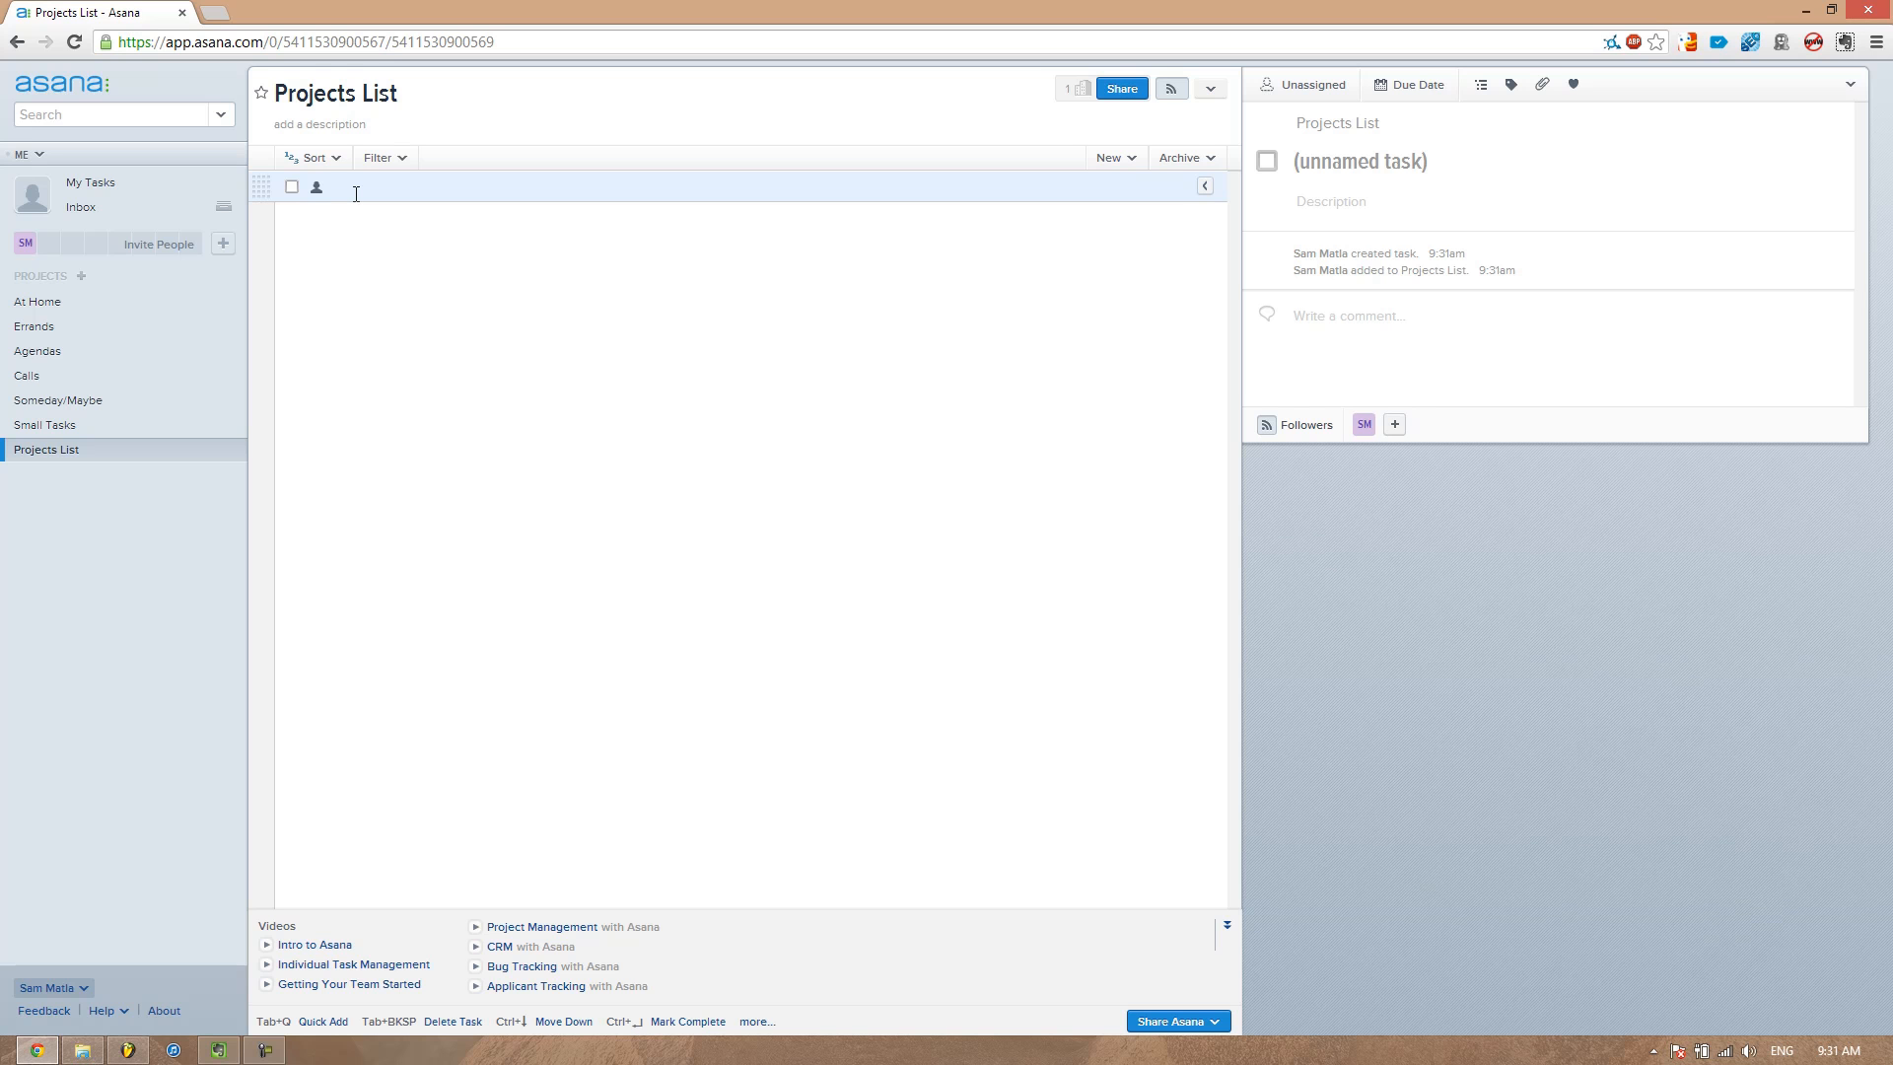
Add the task Write 2 articles for website to the Projects List project
text(Write)
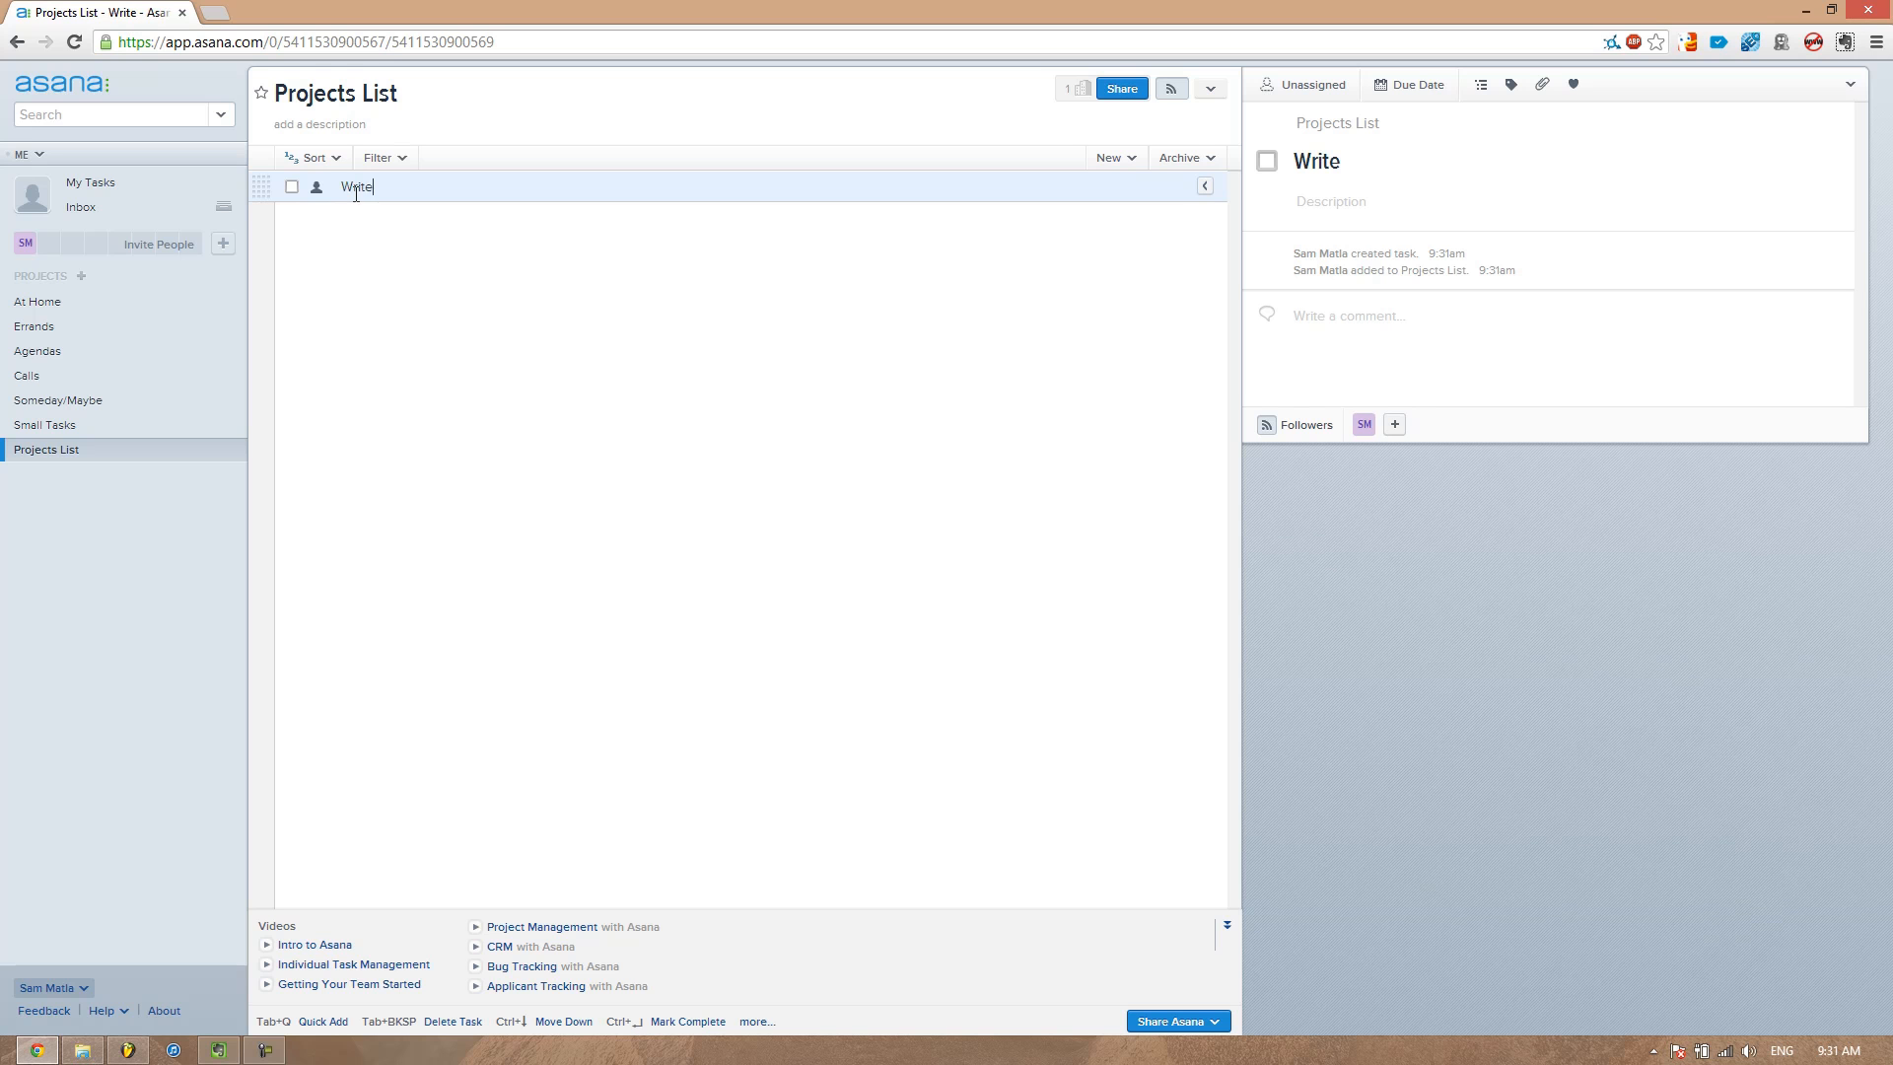
text( 2 article for)
key(BackSpace)
key(BackSpace)
key(BackSpace)
text(s for)
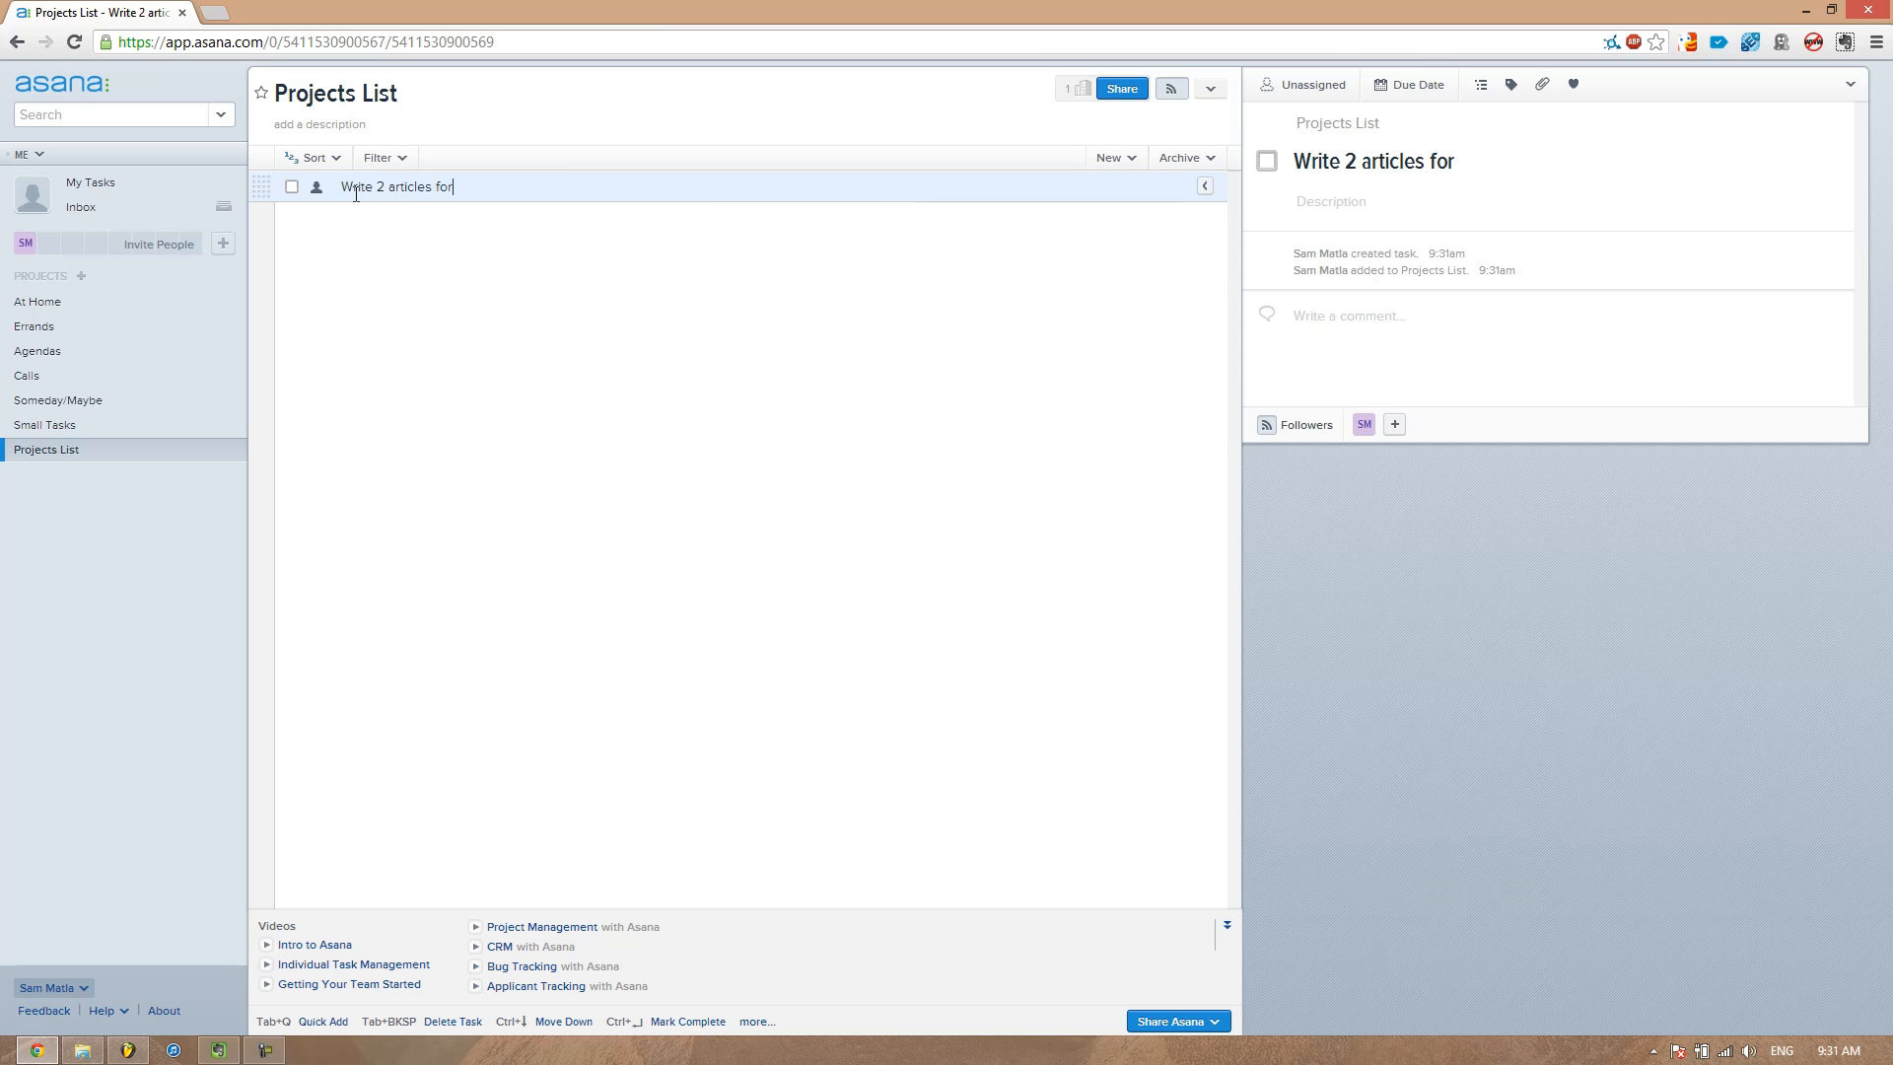
text( website)
key(Return)
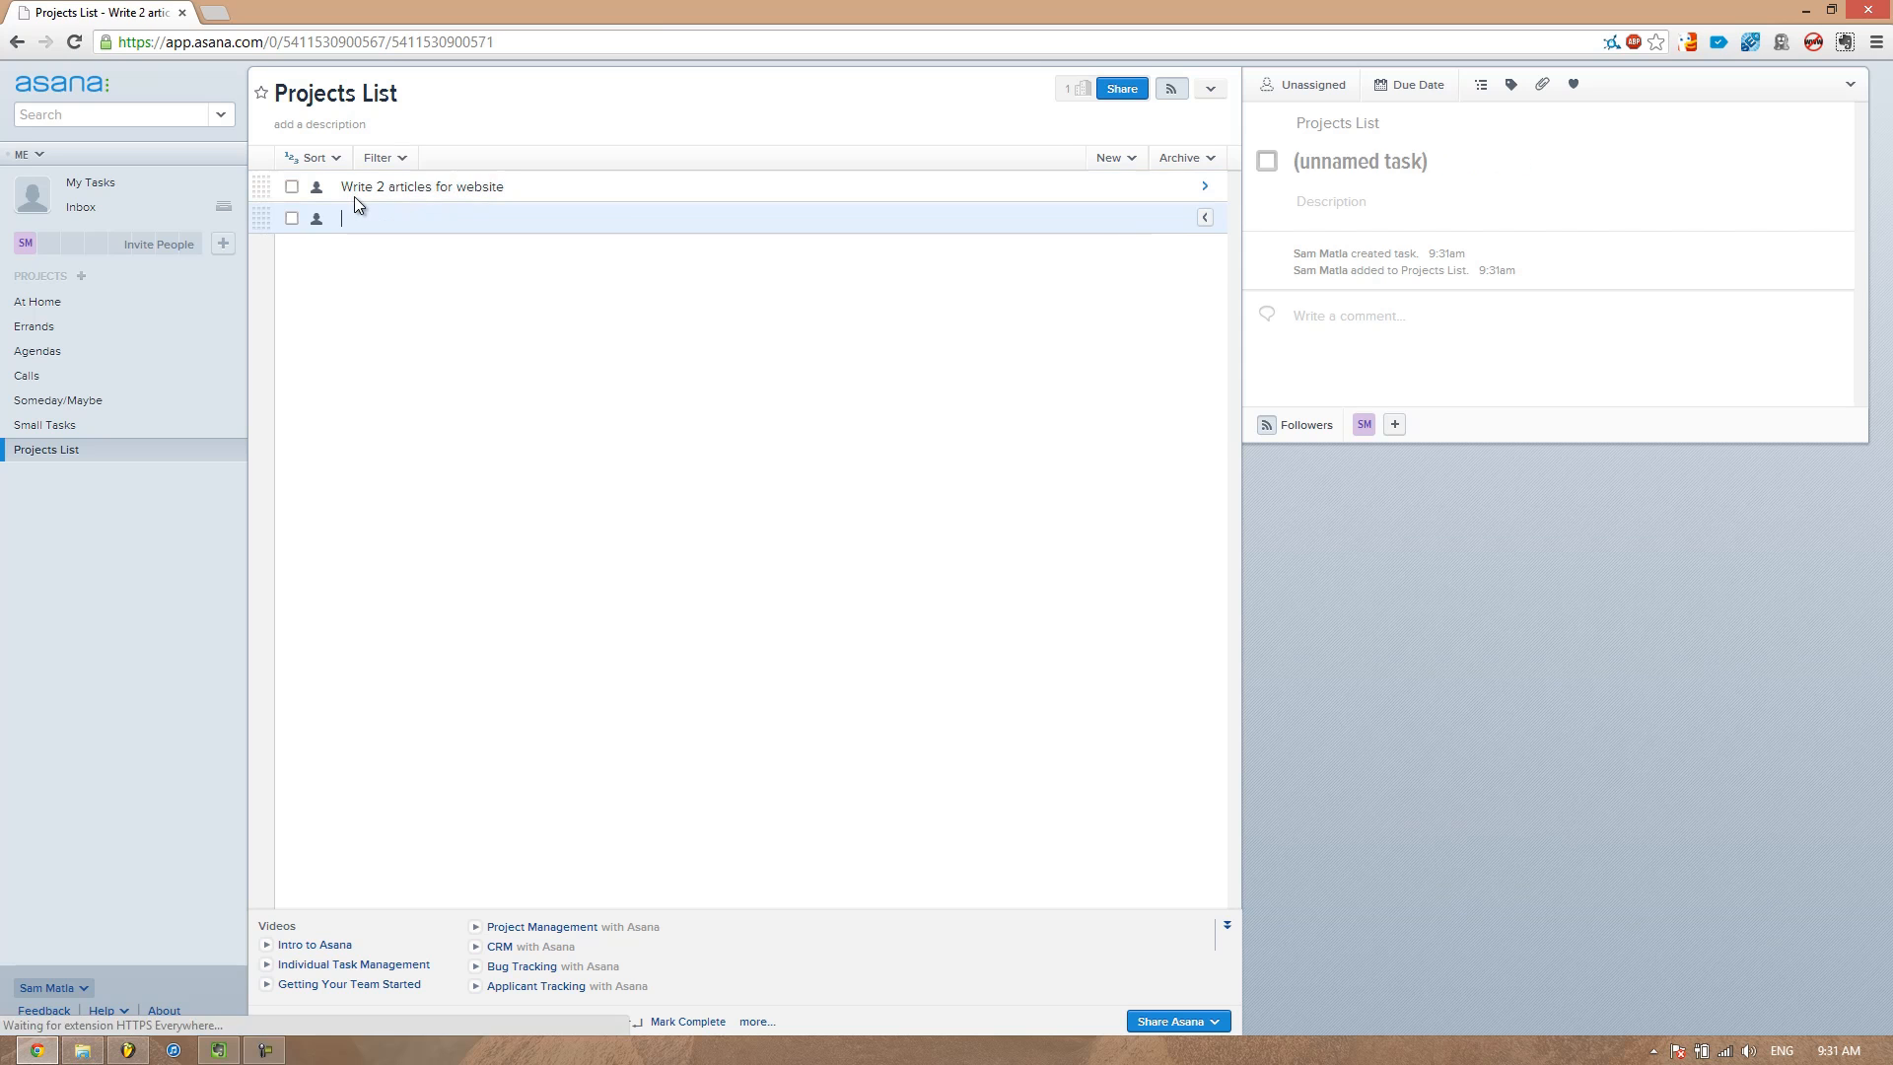
click(525, 185)
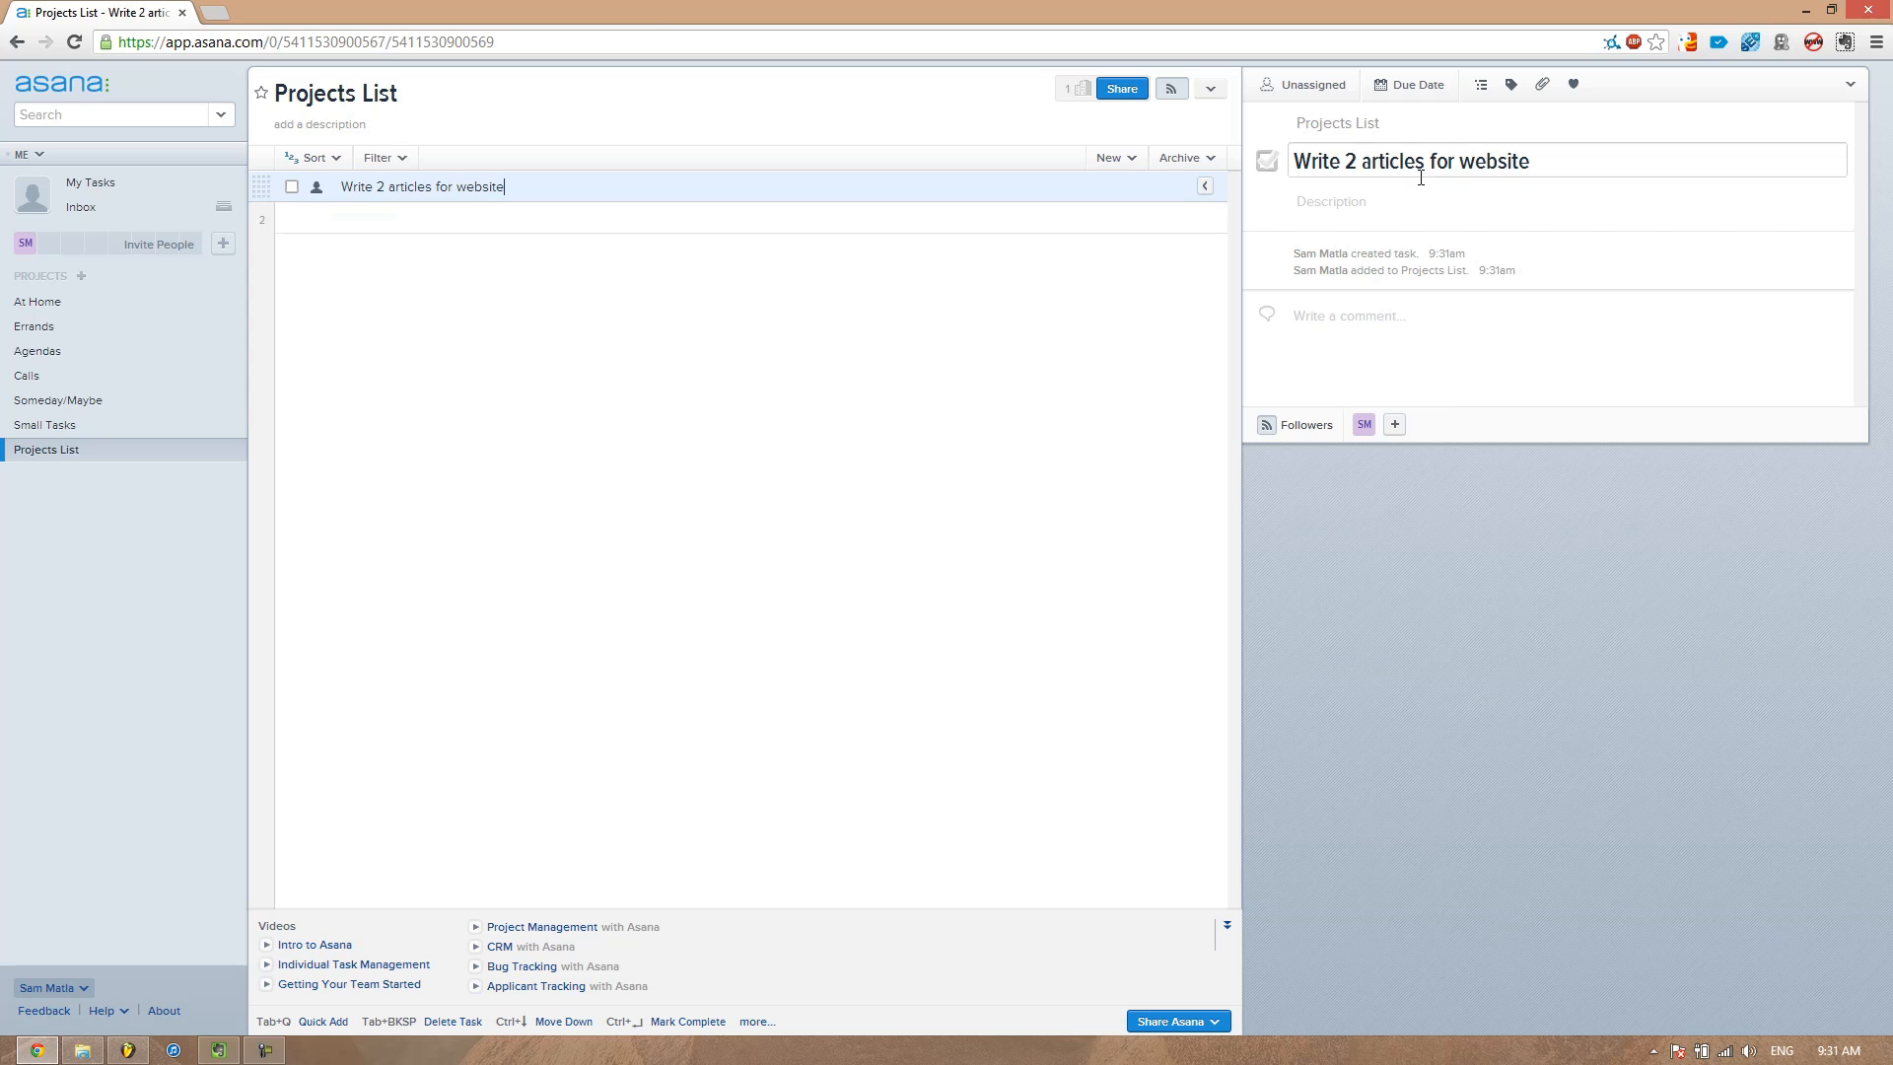
click(1368, 202)
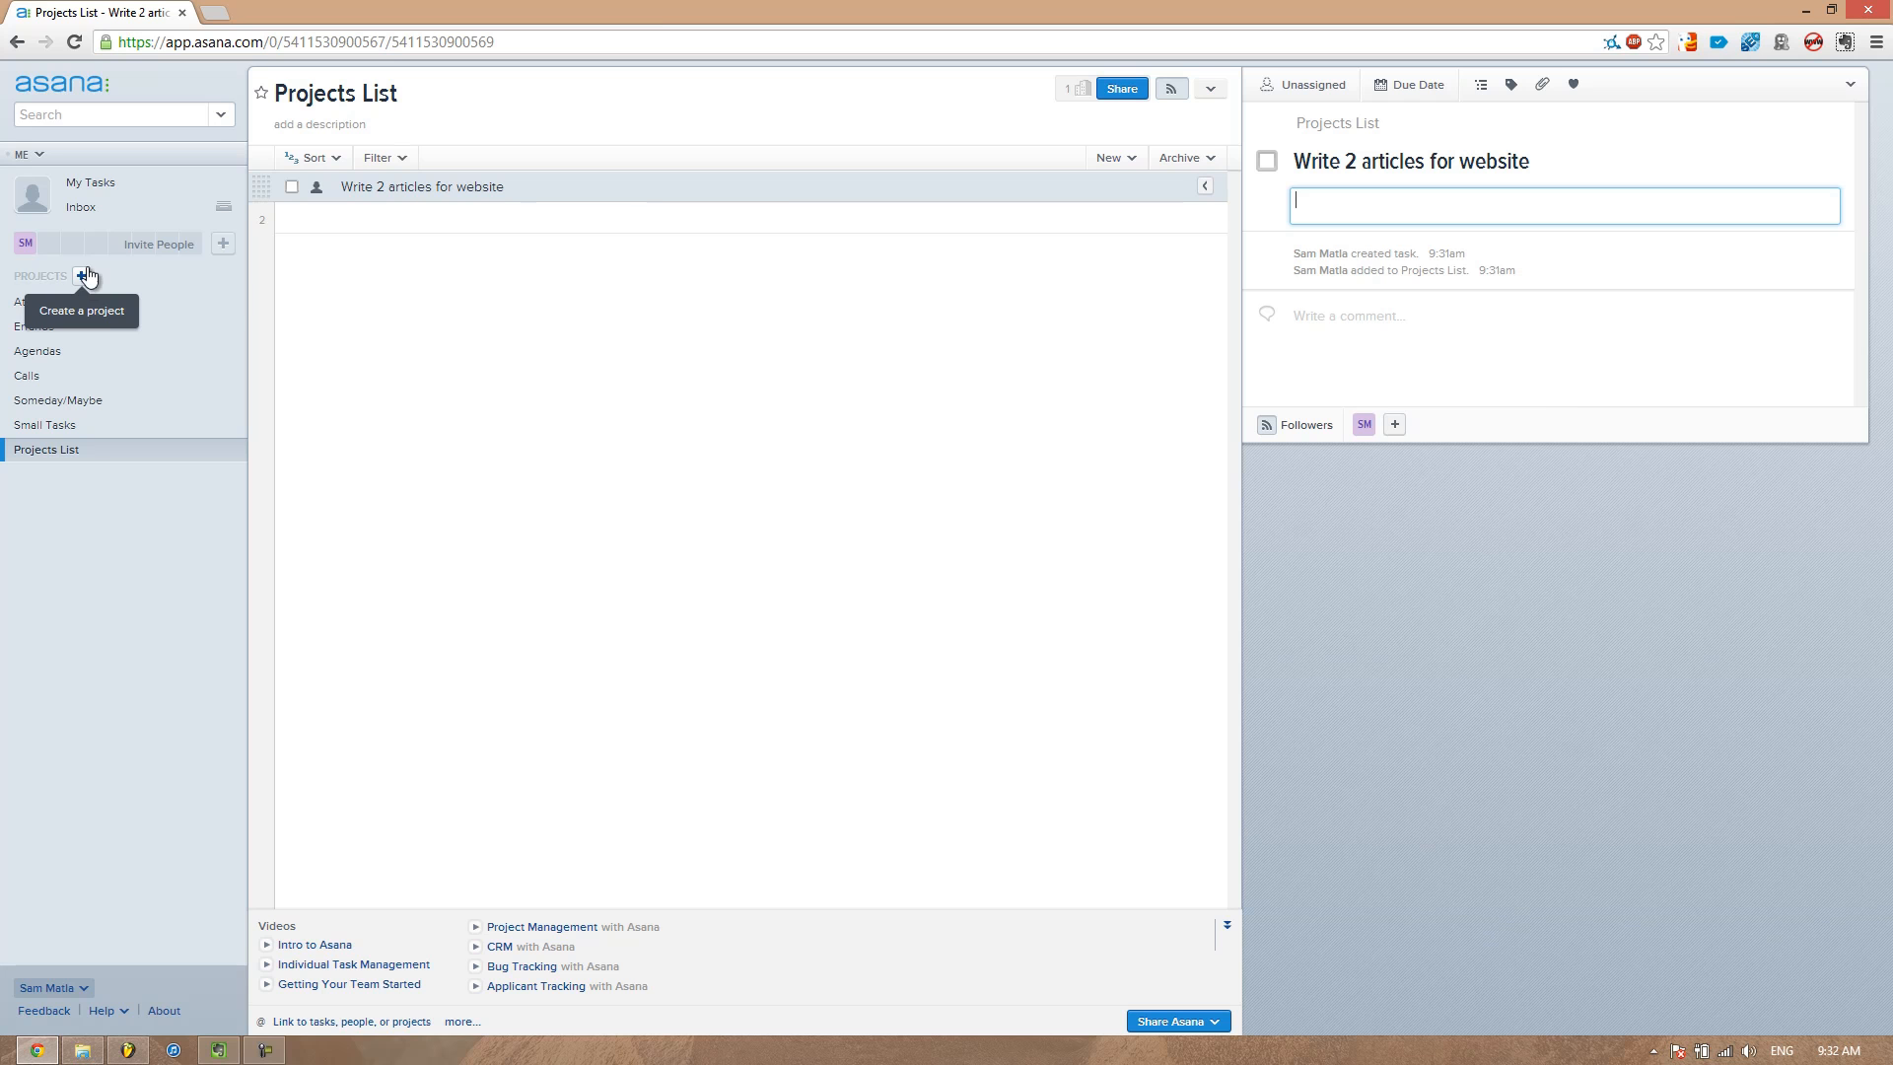
click(56, 309)
click(87, 452)
Create a new project named At Work
click(80, 276)
text(At Work)
key(Return)
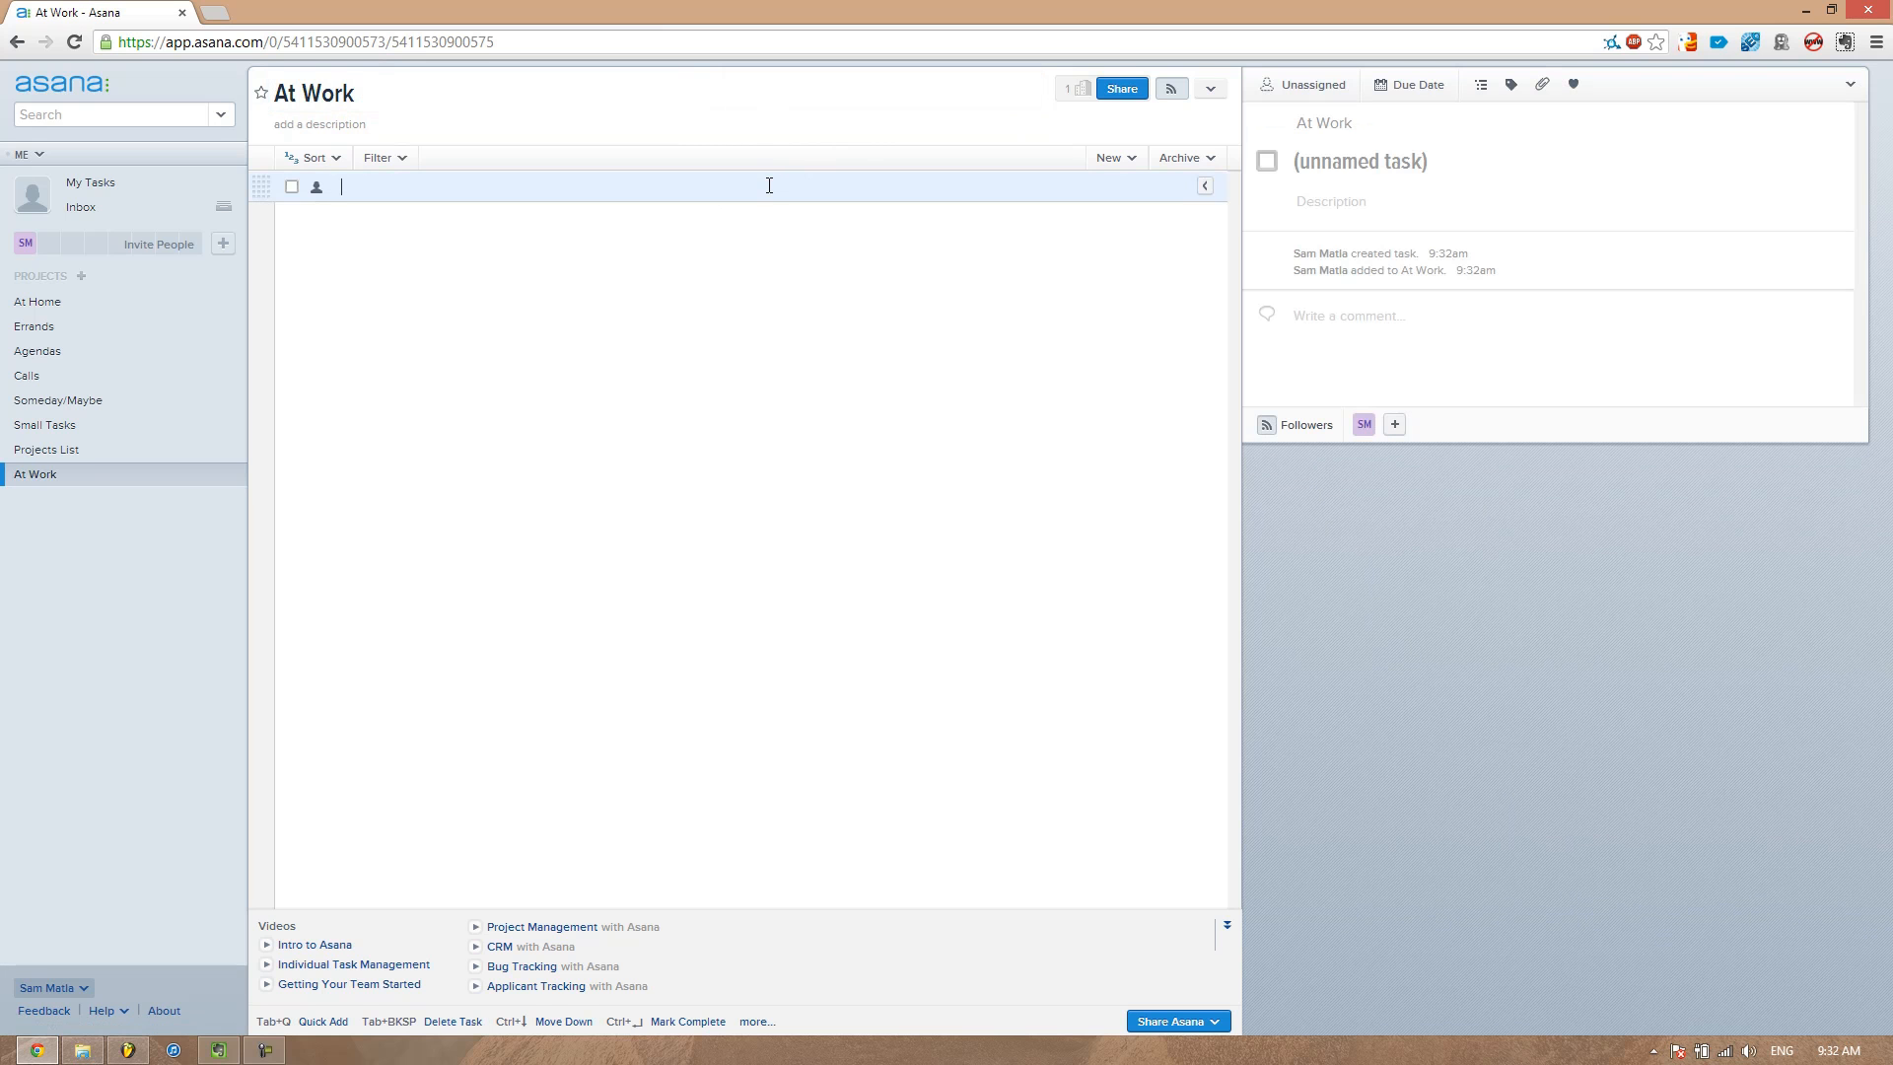
Create a new project named PassiveProductive
click(86, 280)
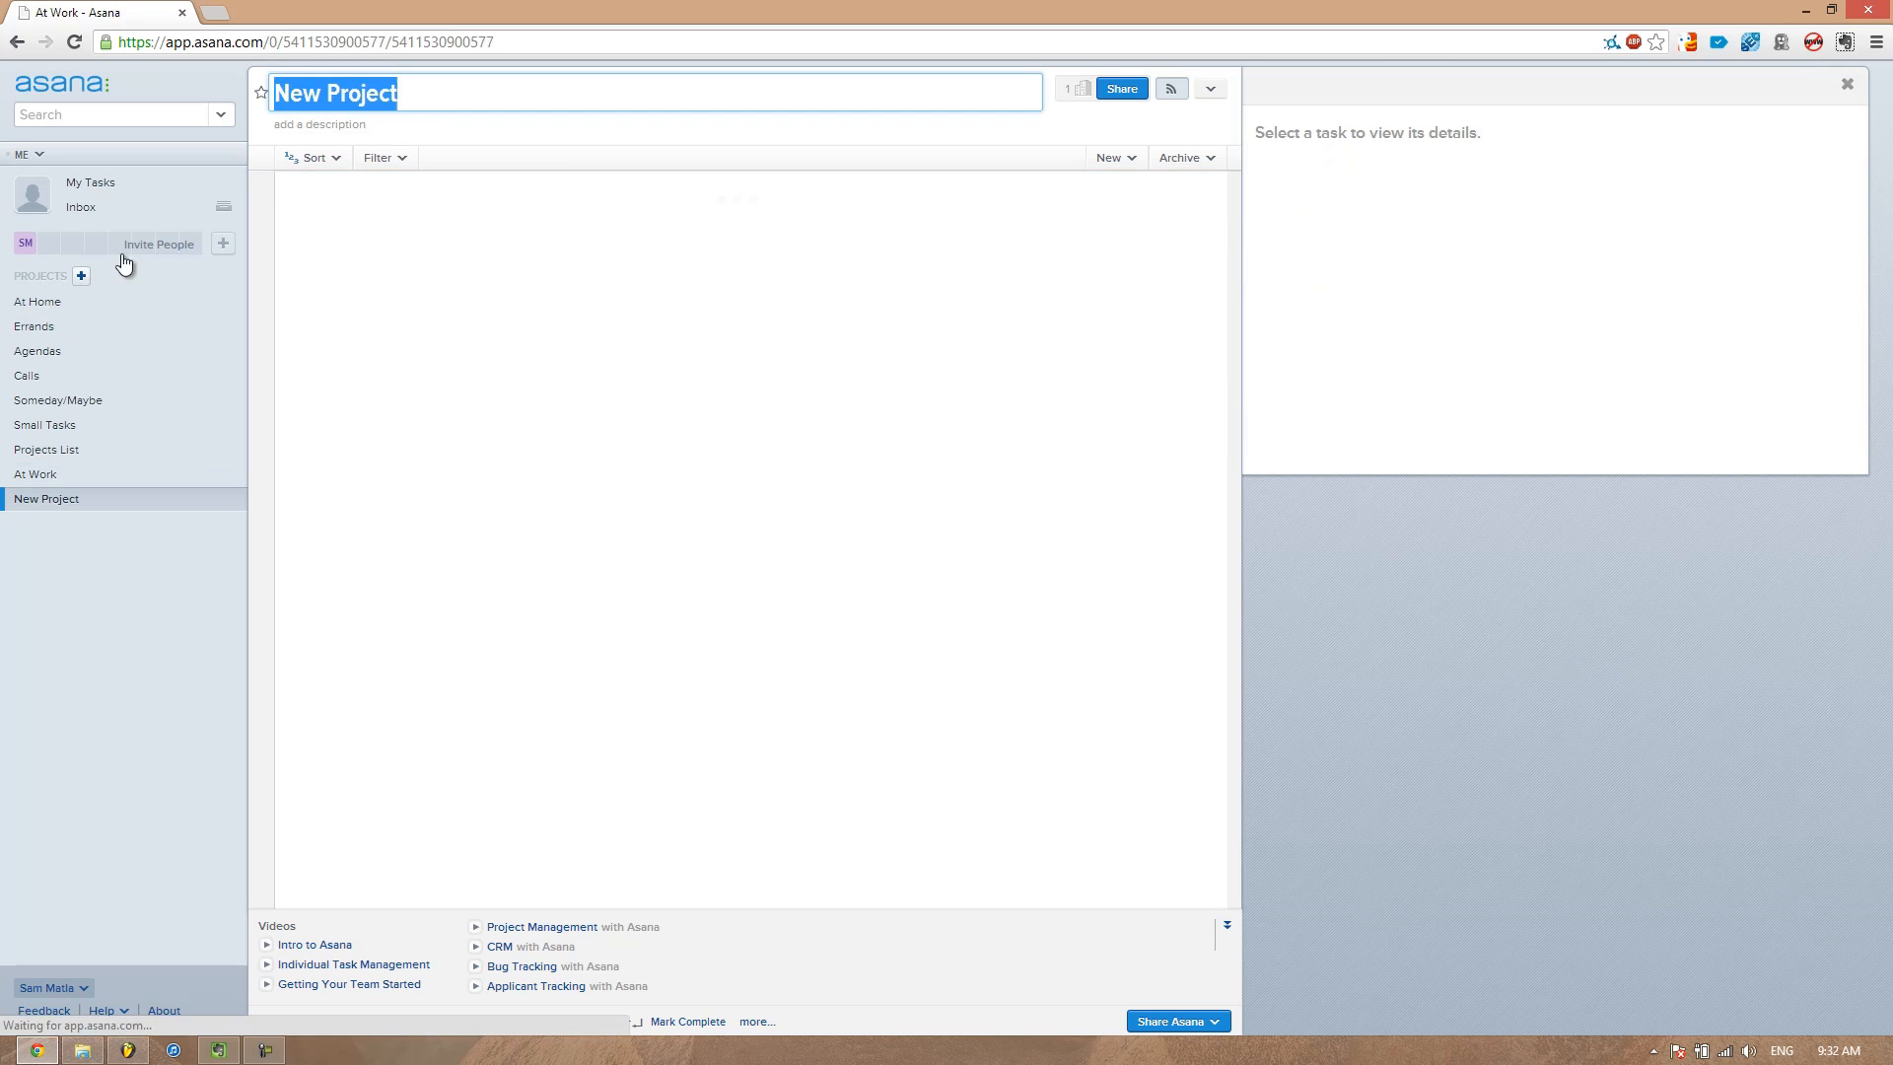
drag(465, 91, 209, 85)
text(PassiveProductive)
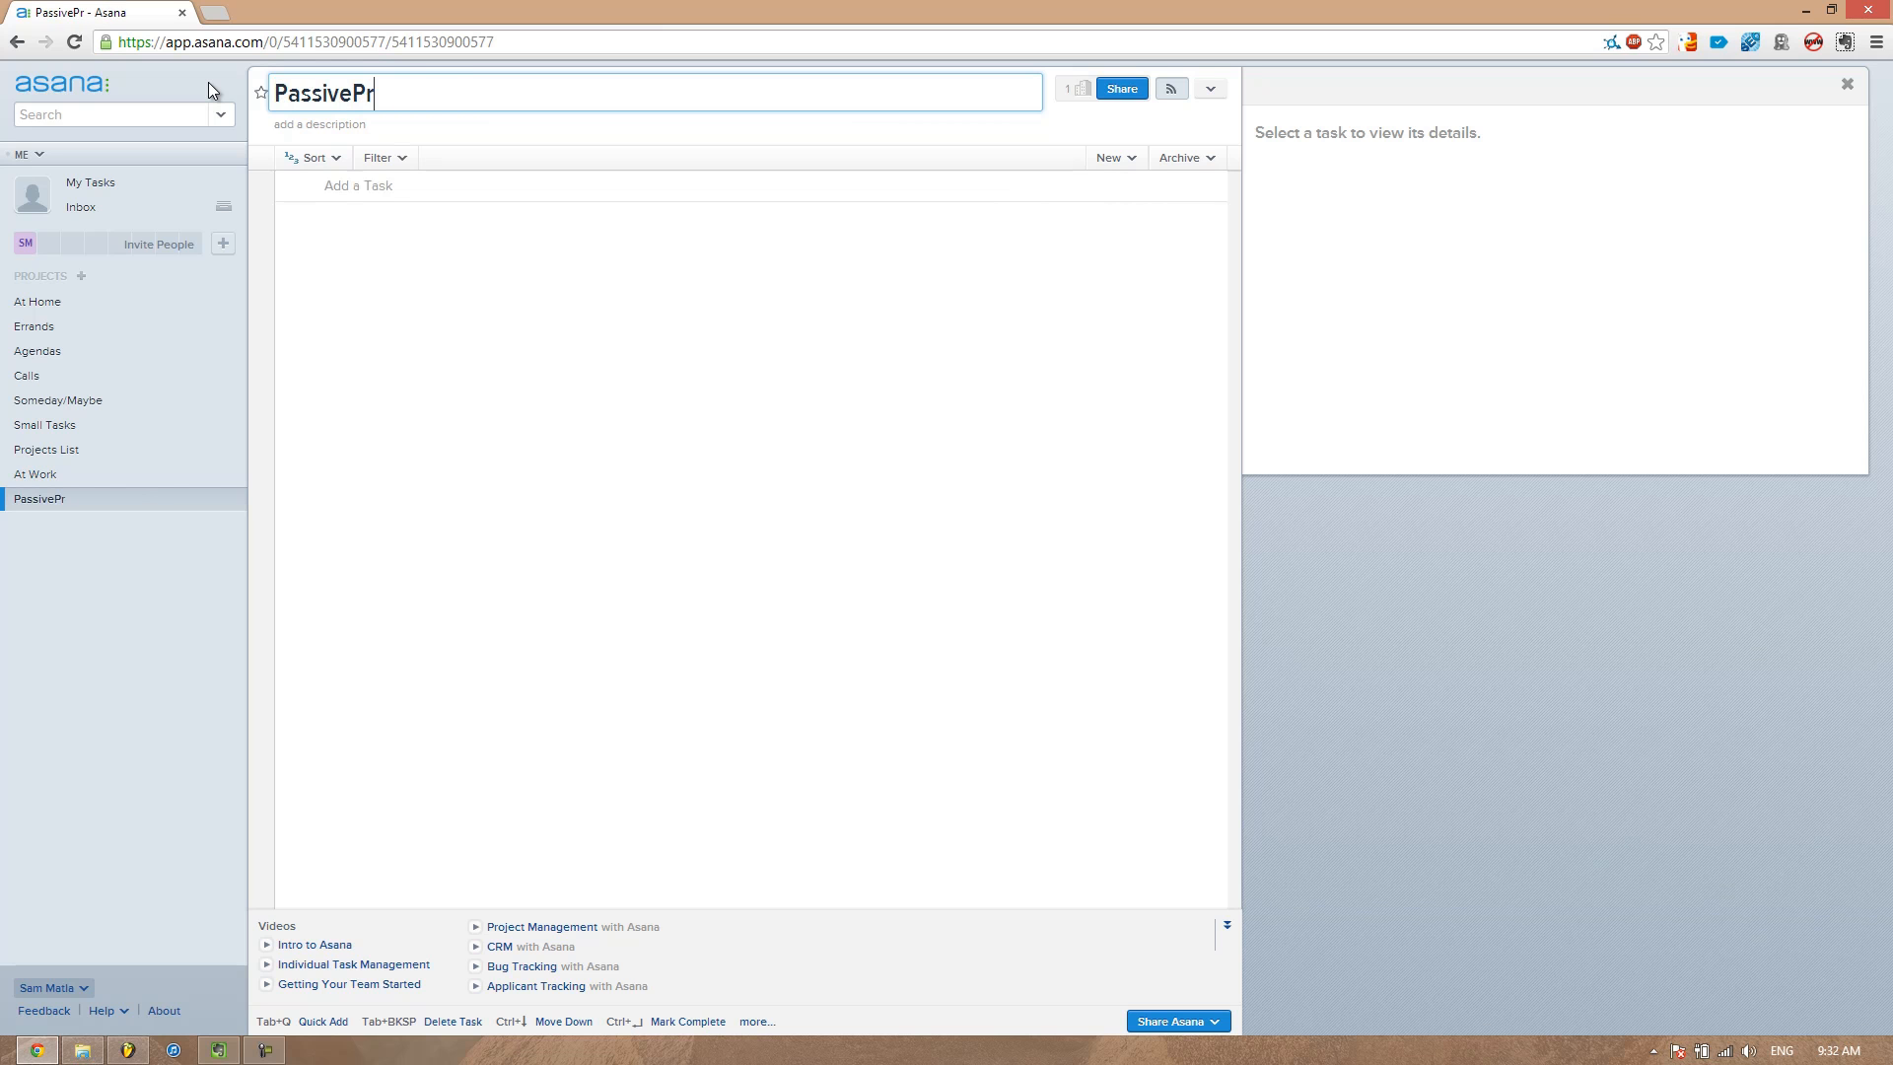
key(Return)
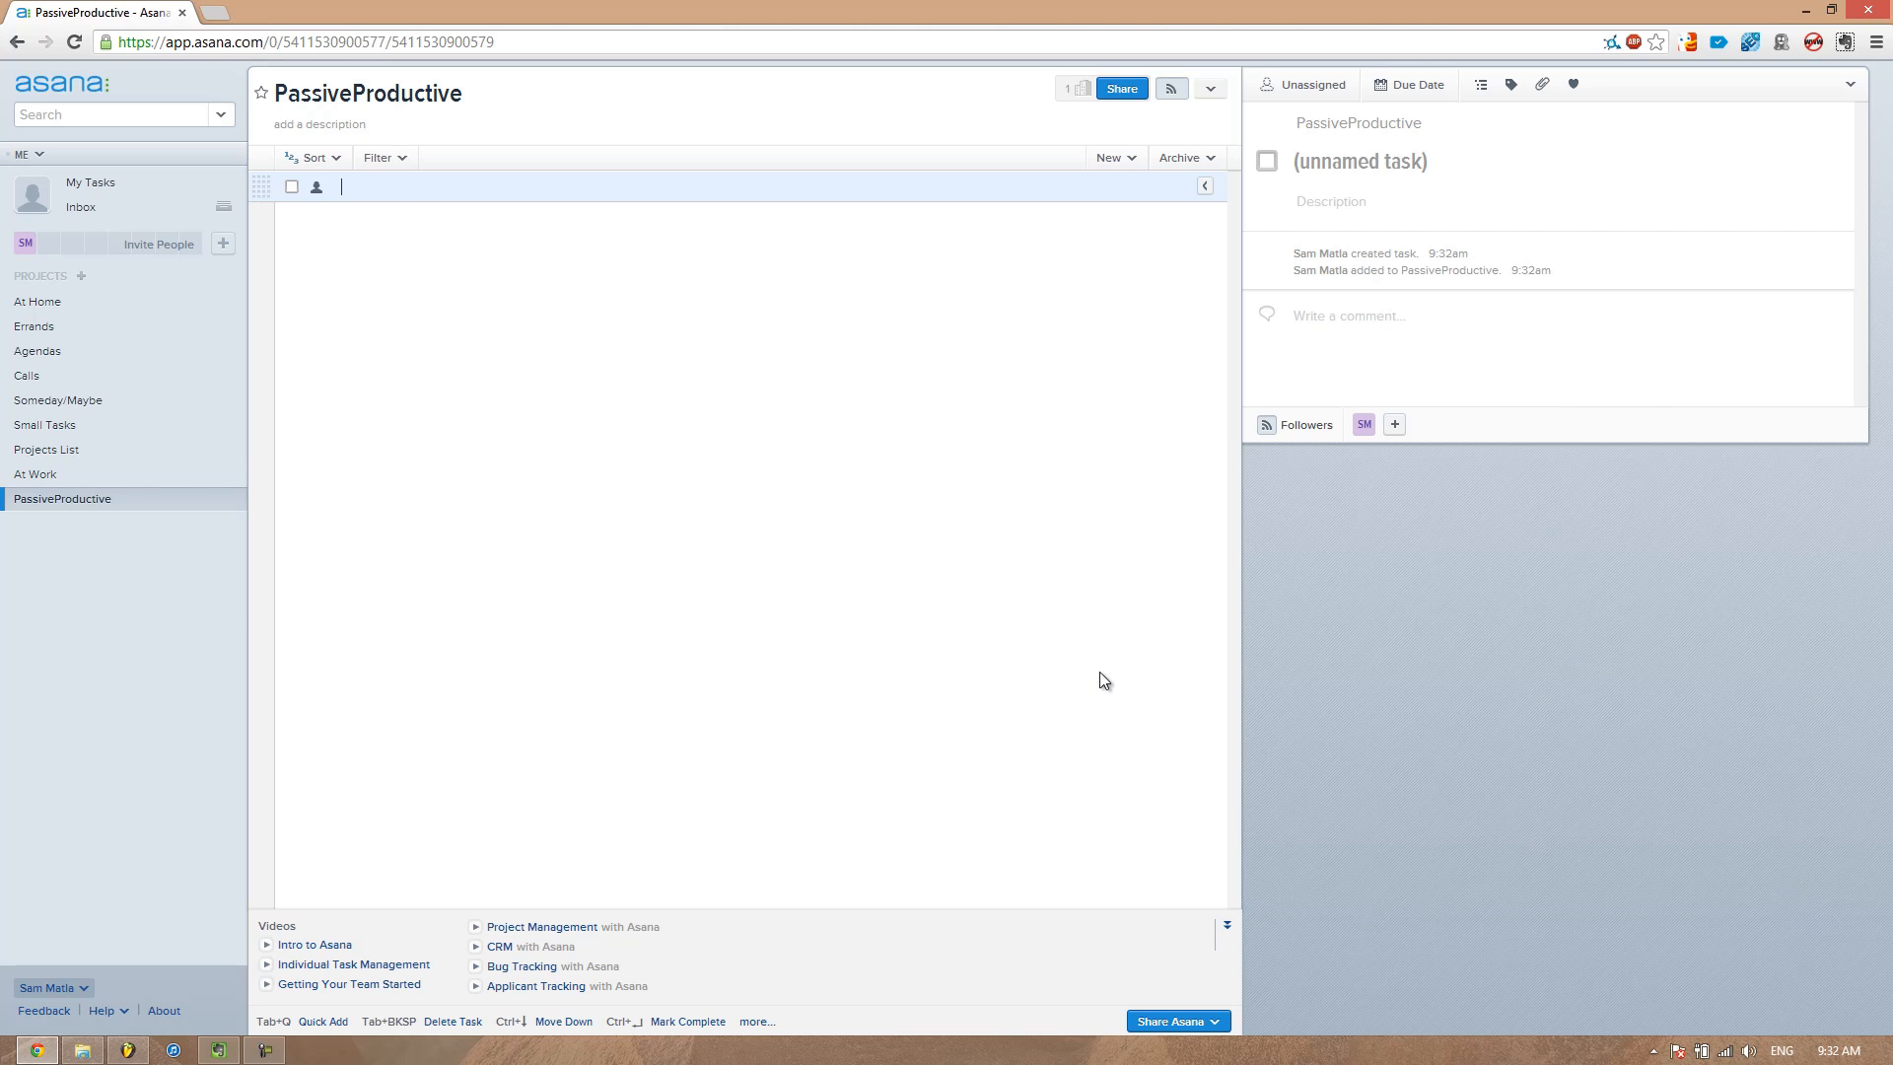
Create a new project named Music Production
click(105, 452)
click(114, 503)
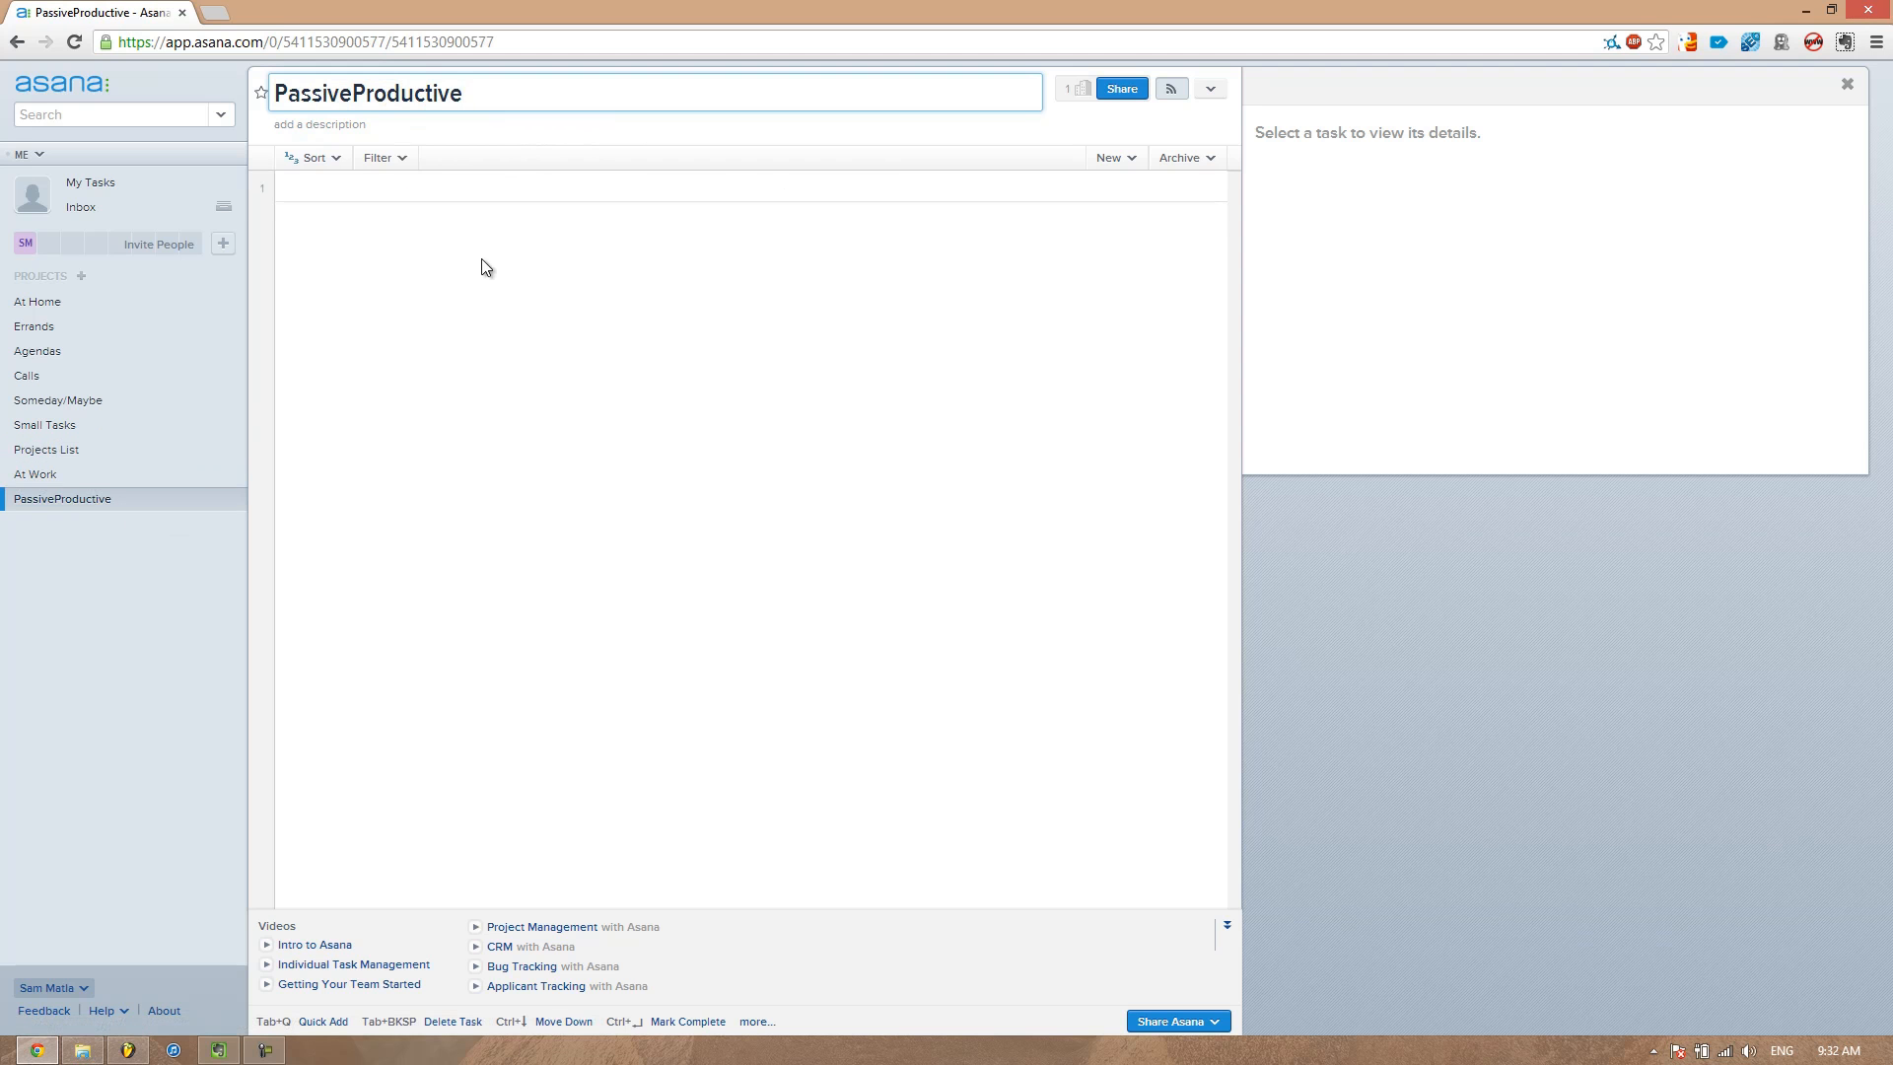
click(81, 277)
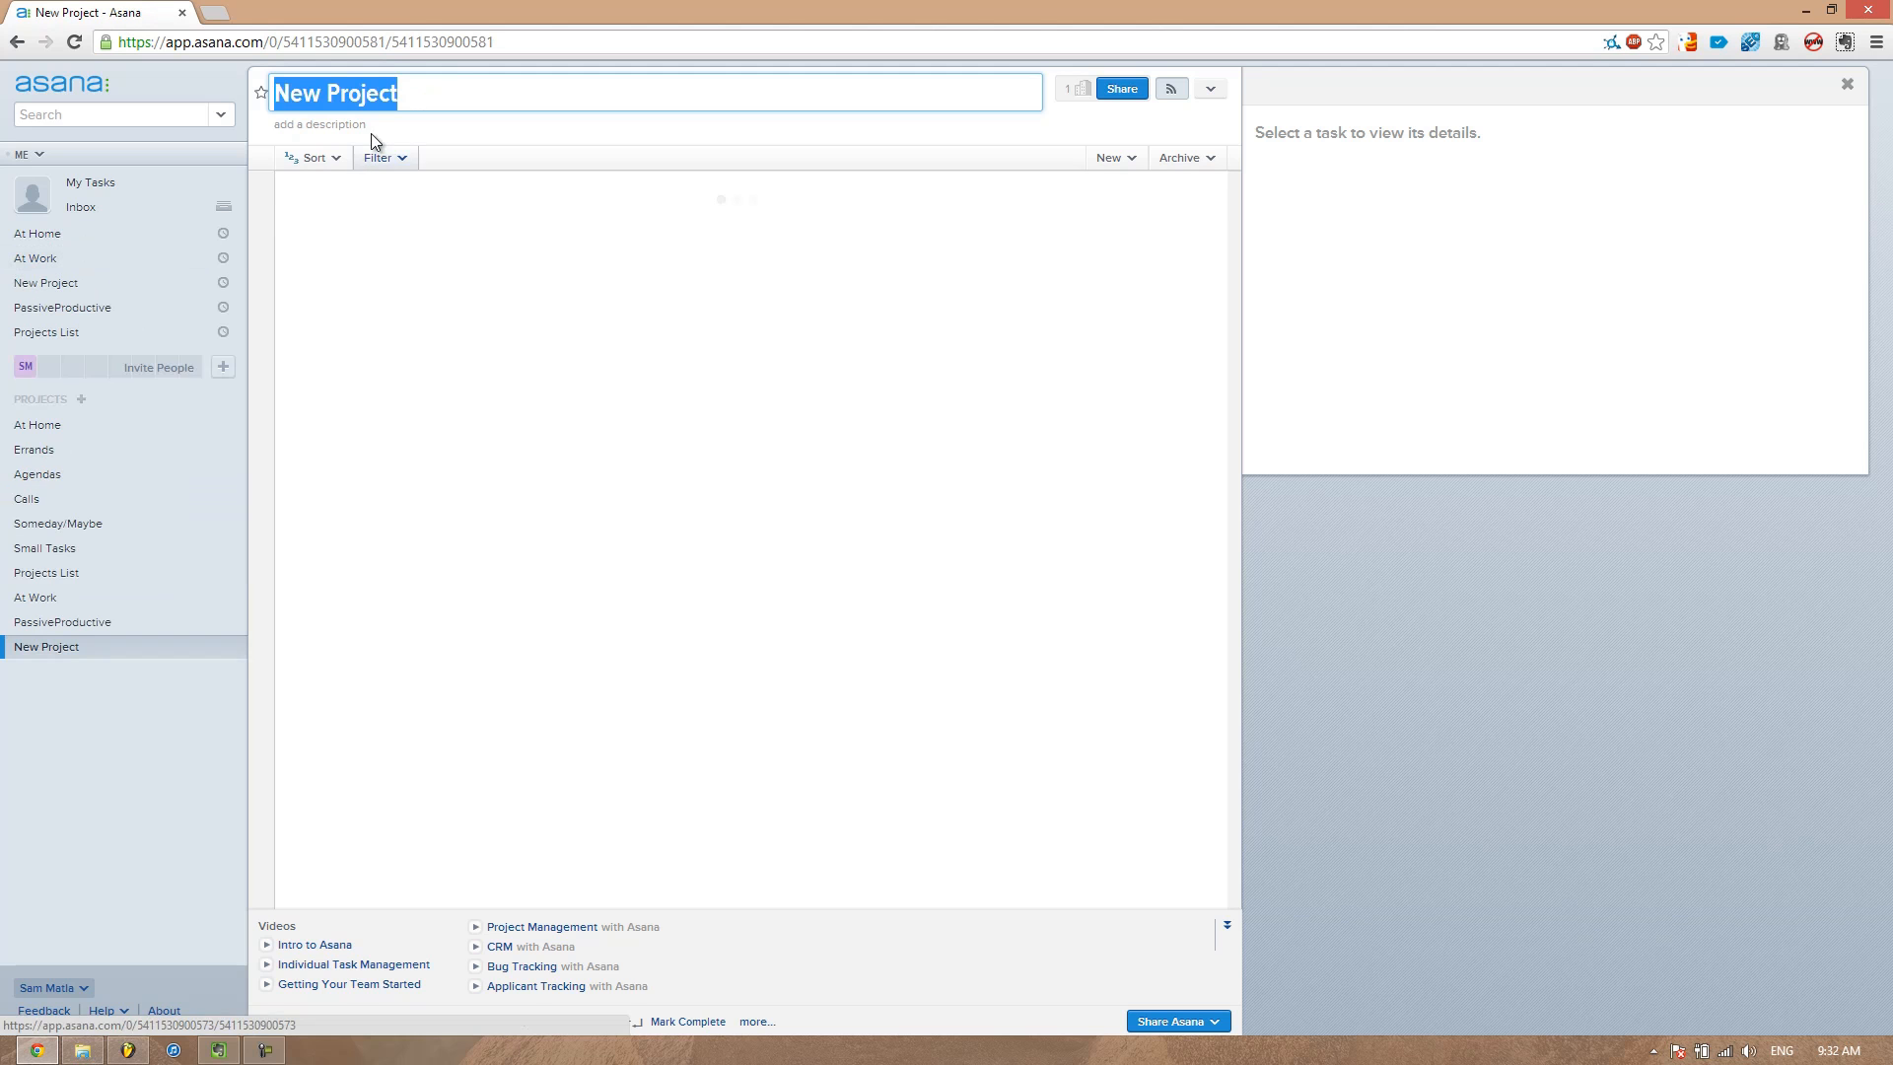
text(Muisc)
key(BackSpace)
key(BackSpace)
key(BackSpace)
text(sic PRod)
key(BackSpace)
key(BackSpace)
key(BackSpace)
text(roduction)
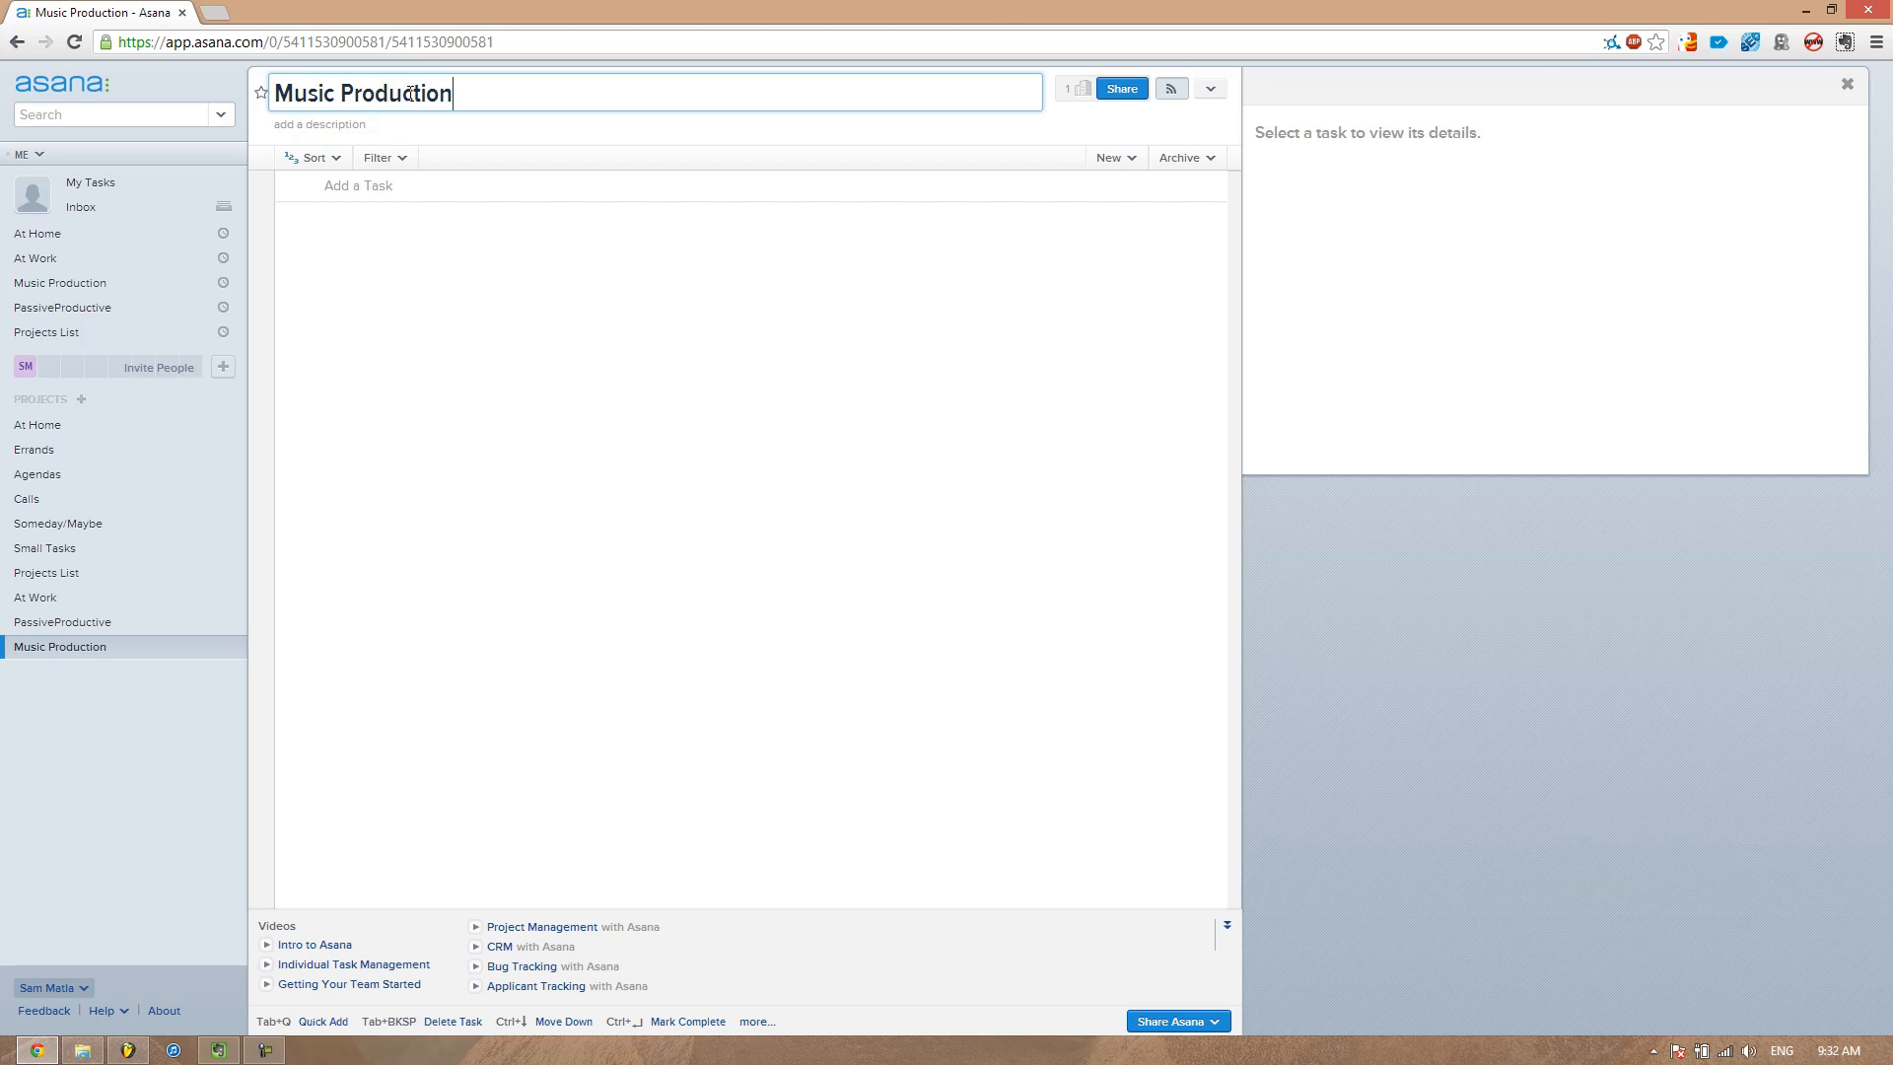
key(Return)
Assign the Write 2 articles for website task in the Projects List project to yourself
click(104, 623)
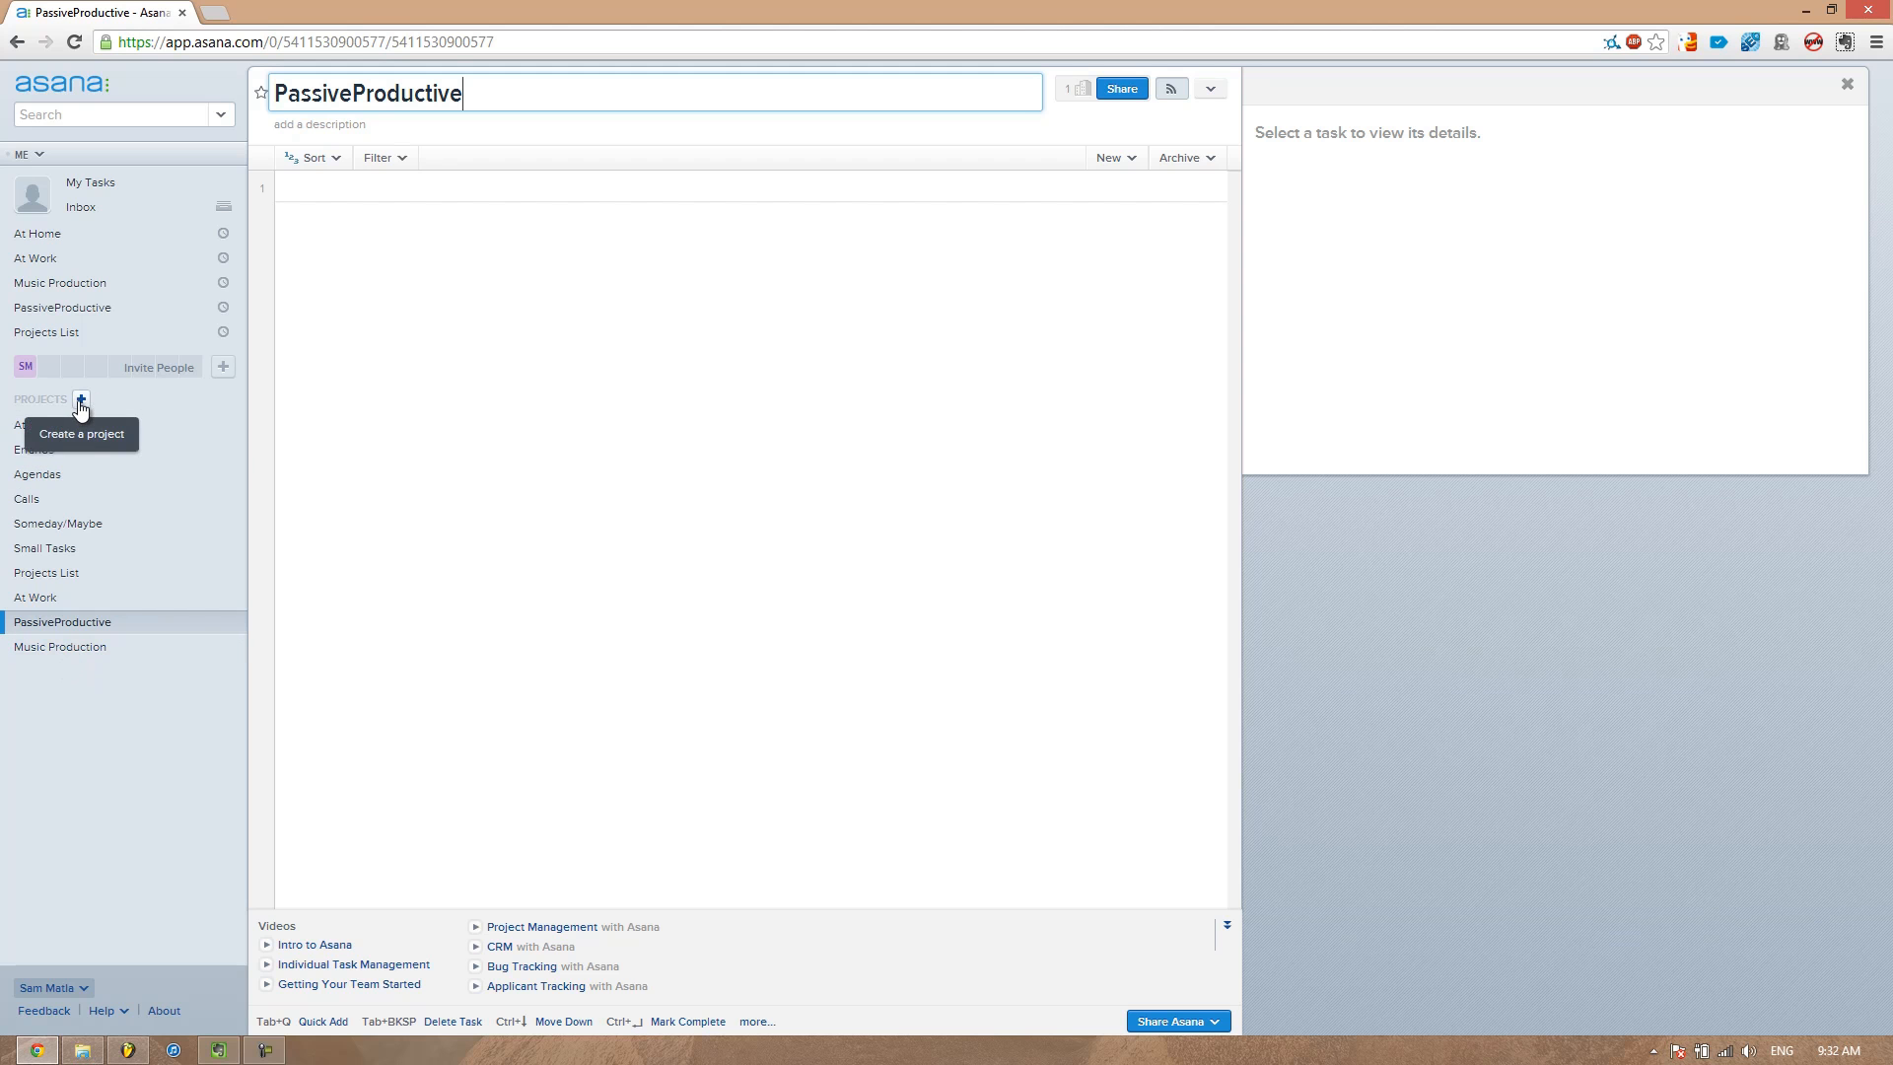
click(103, 646)
click(93, 622)
click(81, 573)
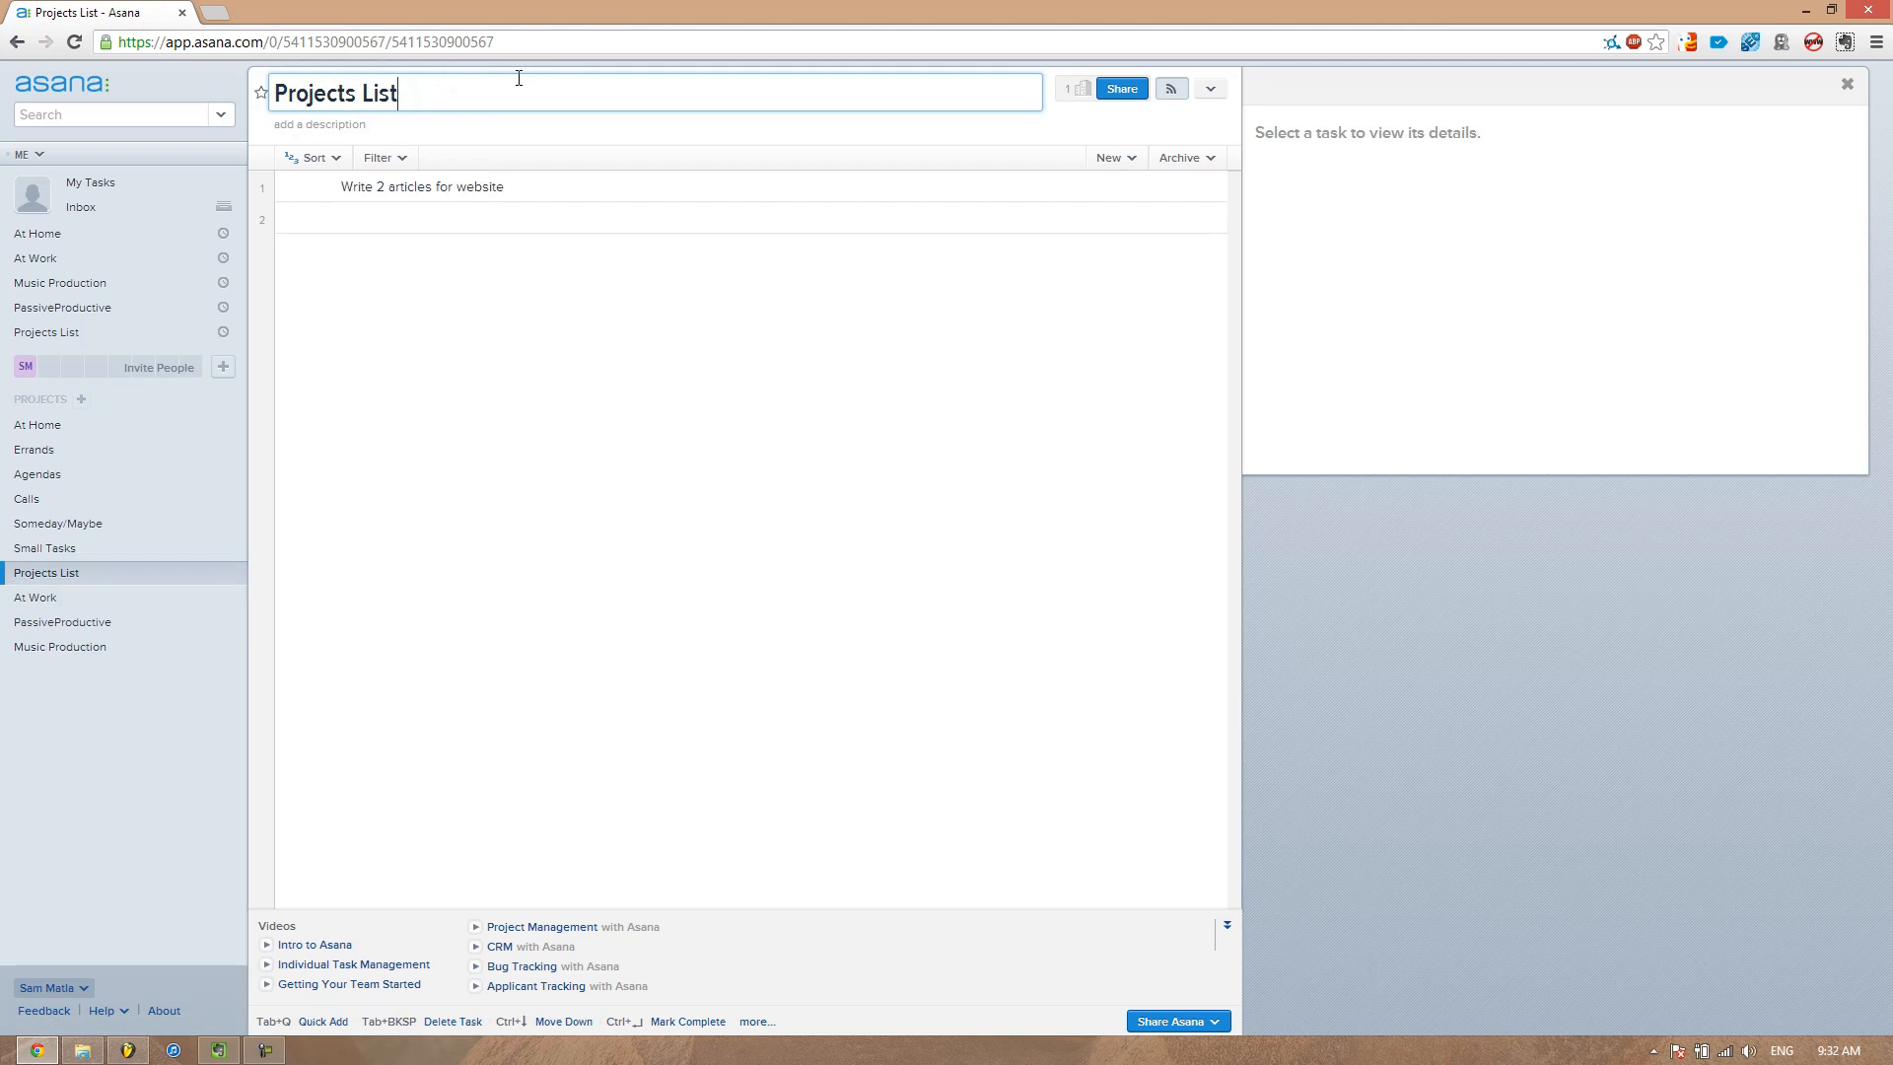
click(320, 187)
click(549, 239)
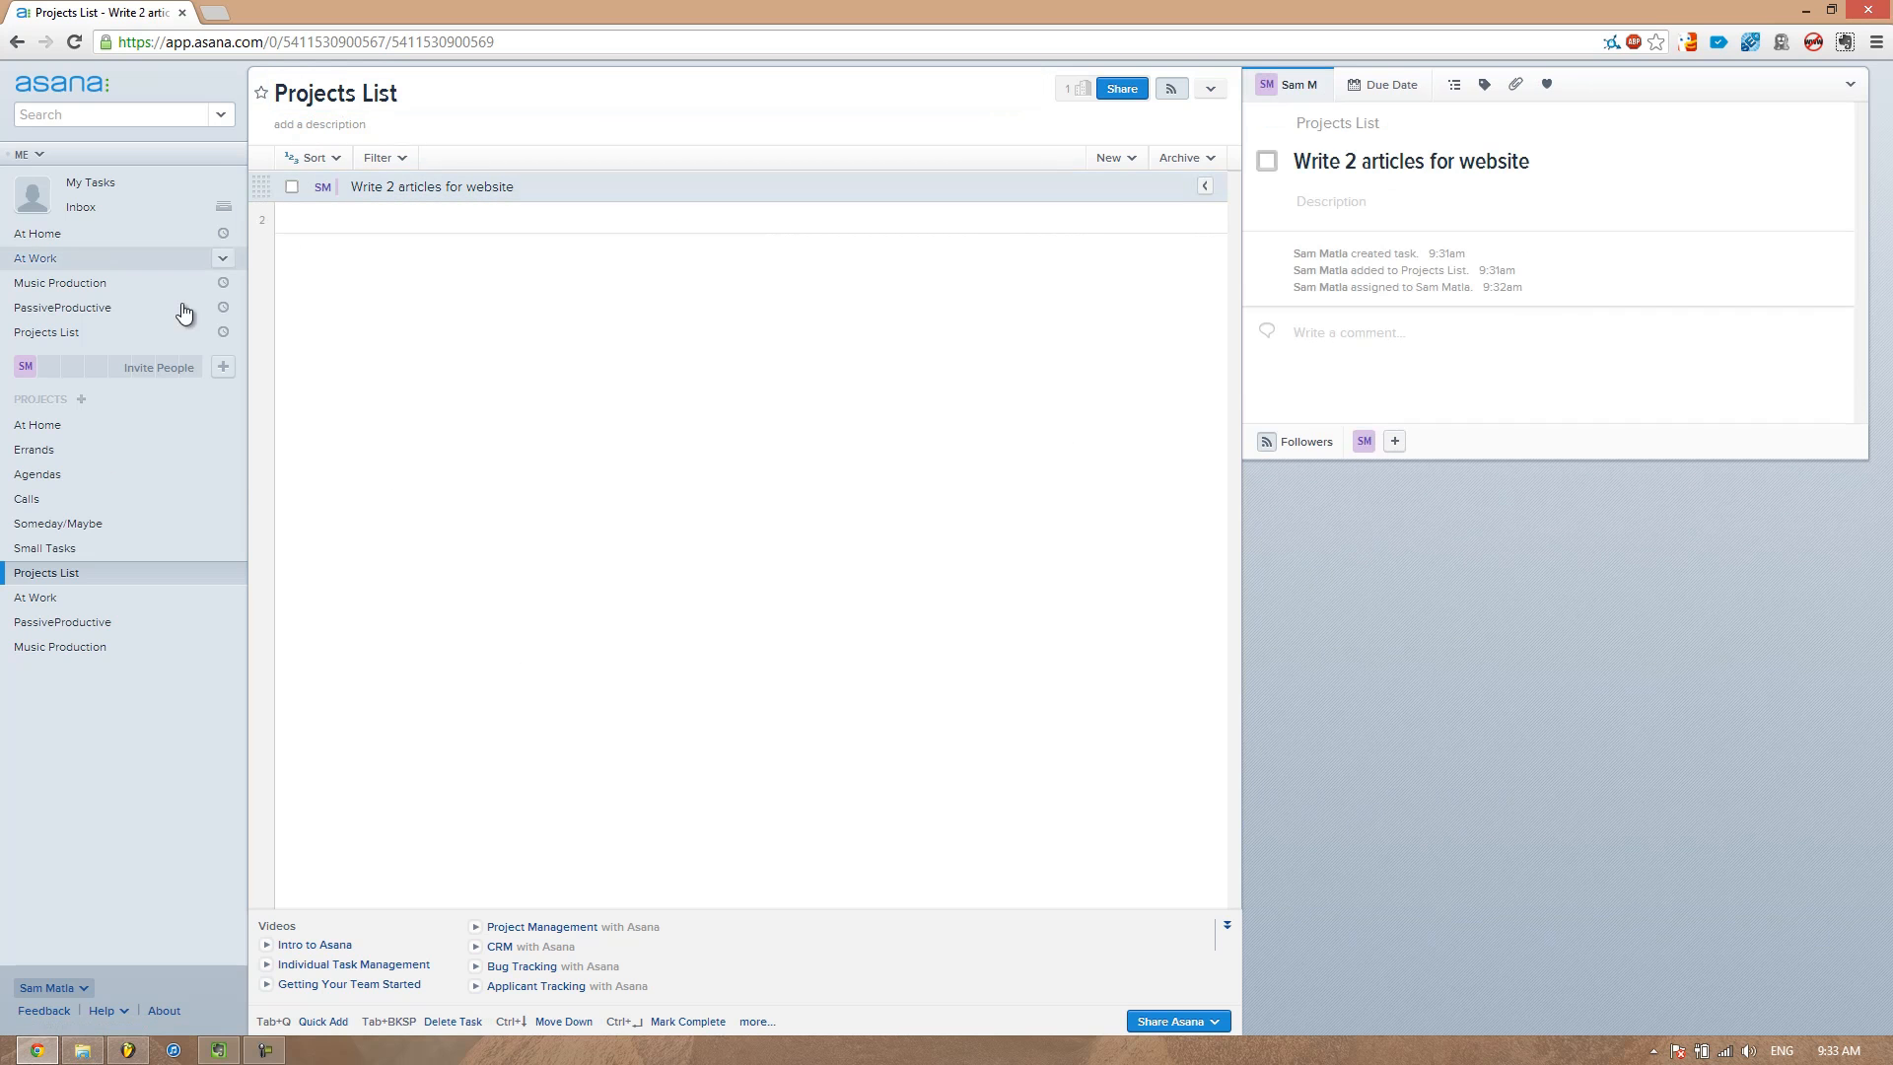
Mark the Buy Milk task in My Tasks for Upcoming
click(36, 434)
click(65, 449)
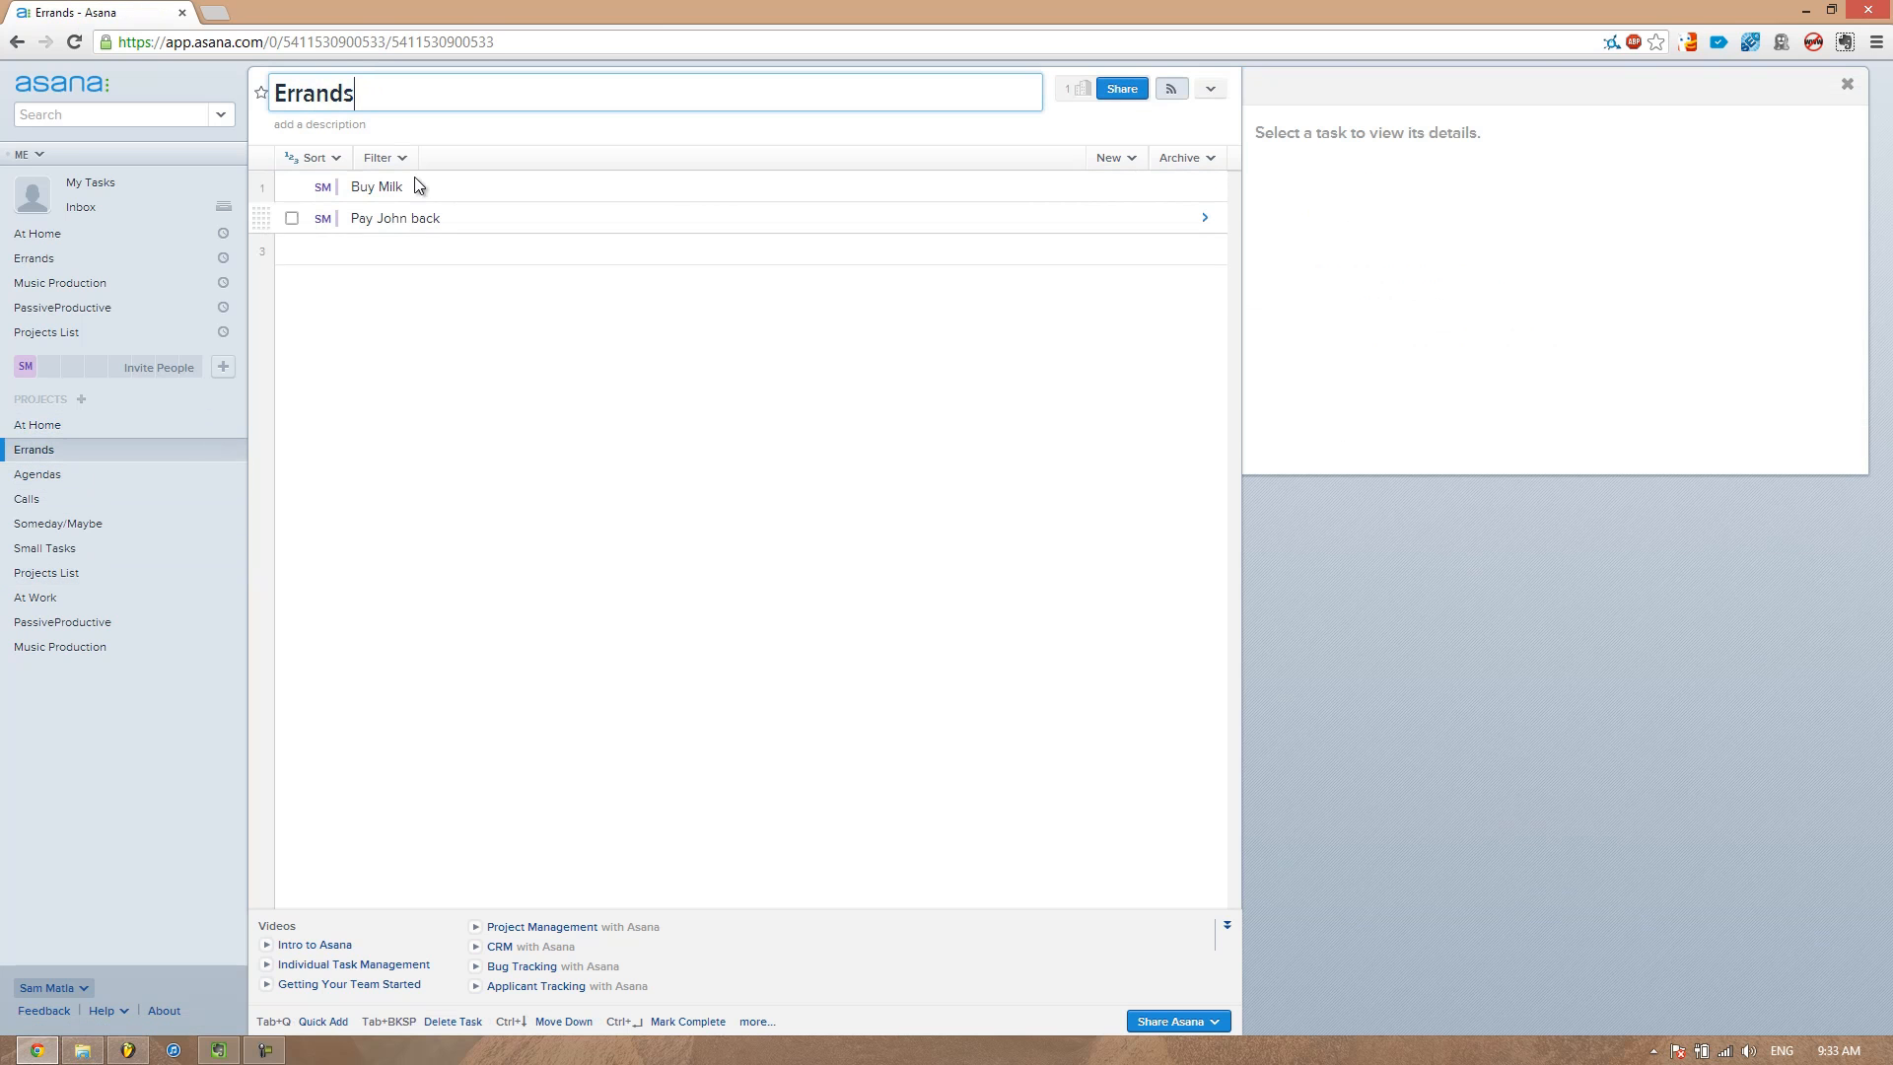
click(110, 503)
click(116, 182)
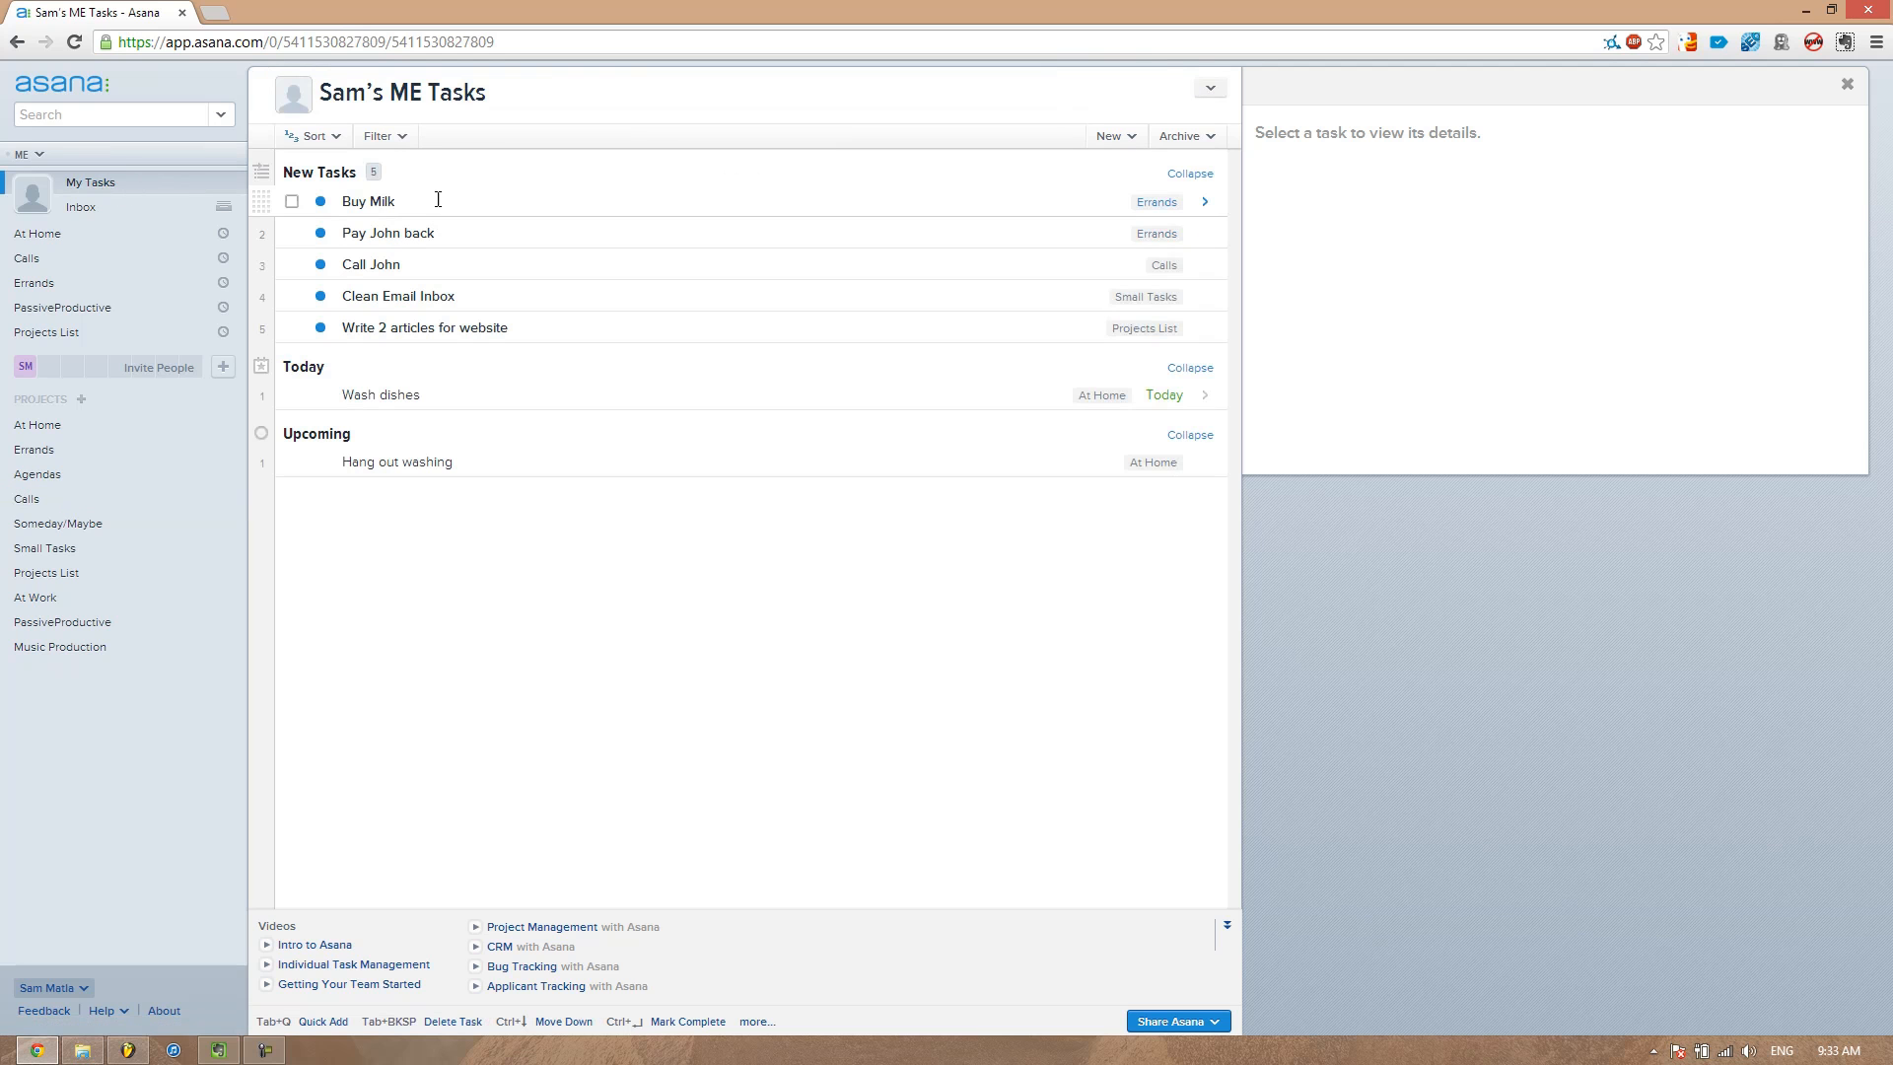
click(322, 202)
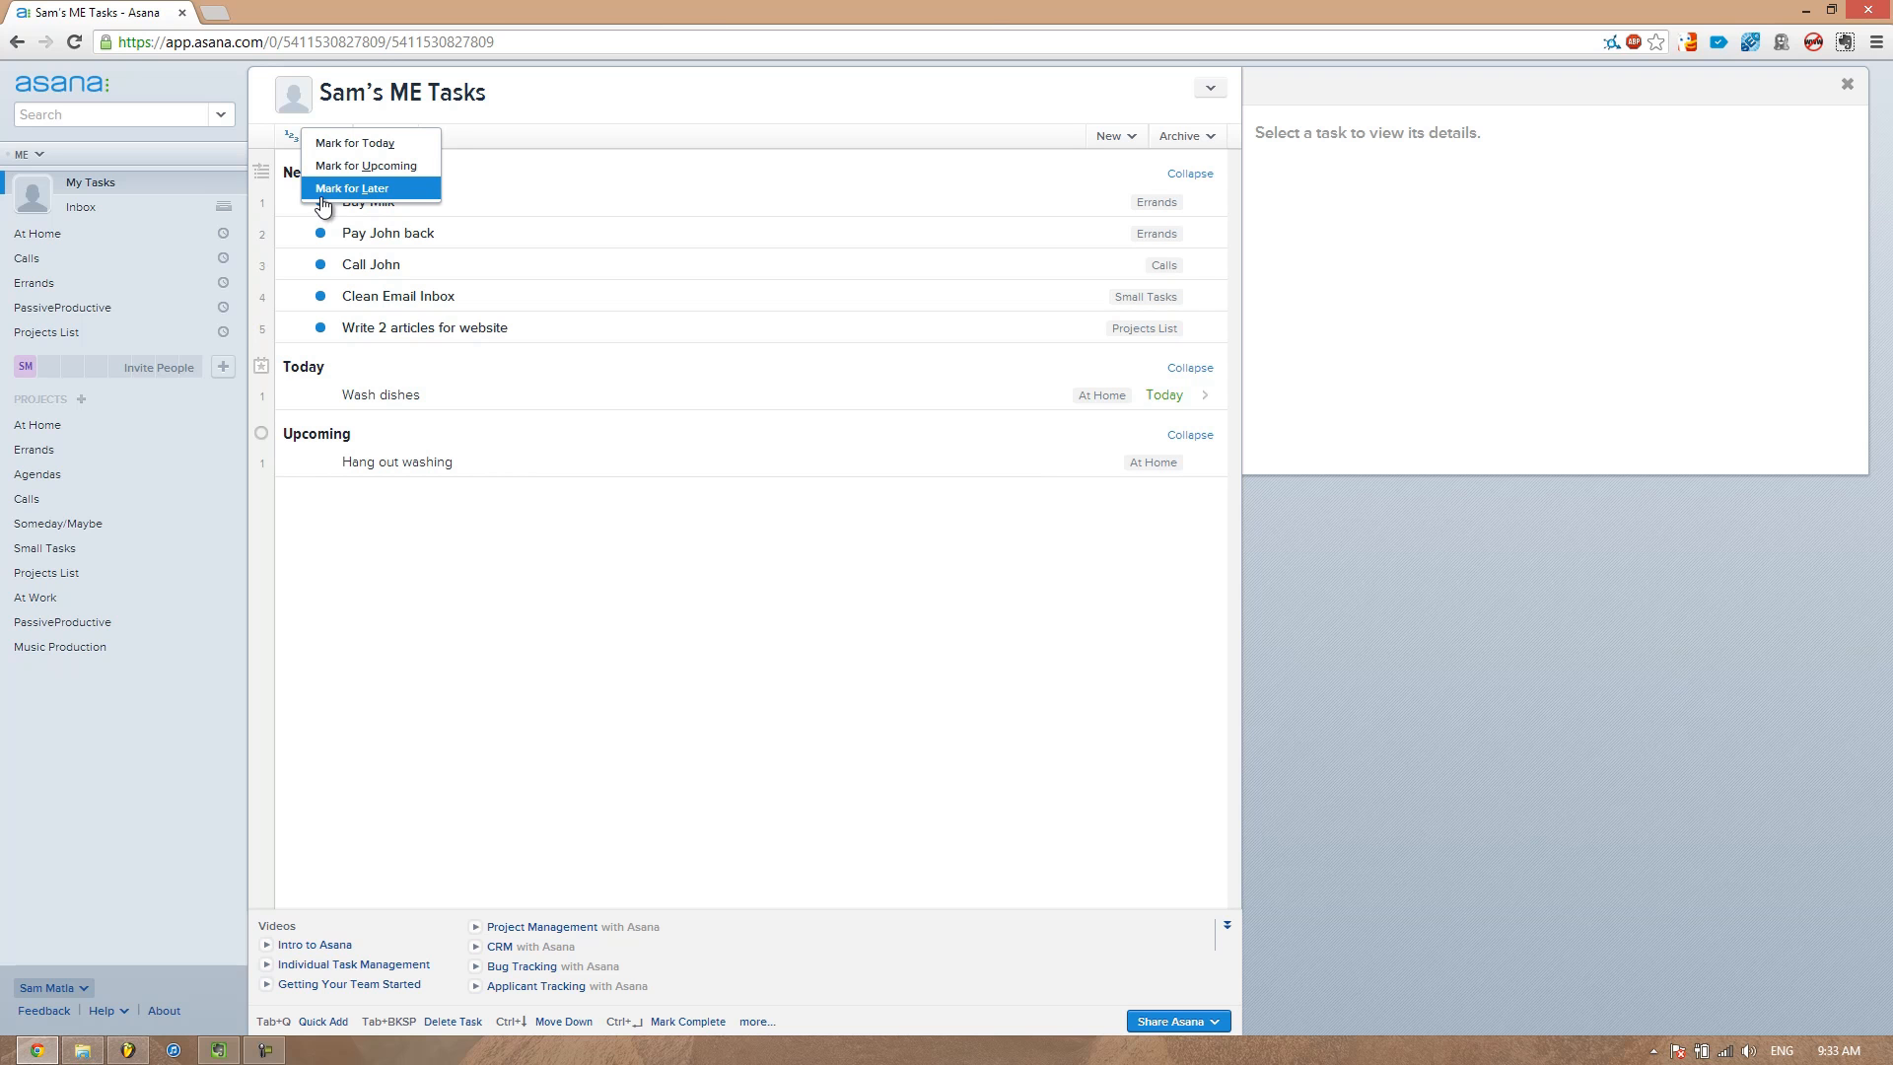
click(346, 350)
click(321, 202)
click(395, 174)
Mark the Call John task in My Tasks for Later
click(320, 233)
click(385, 218)
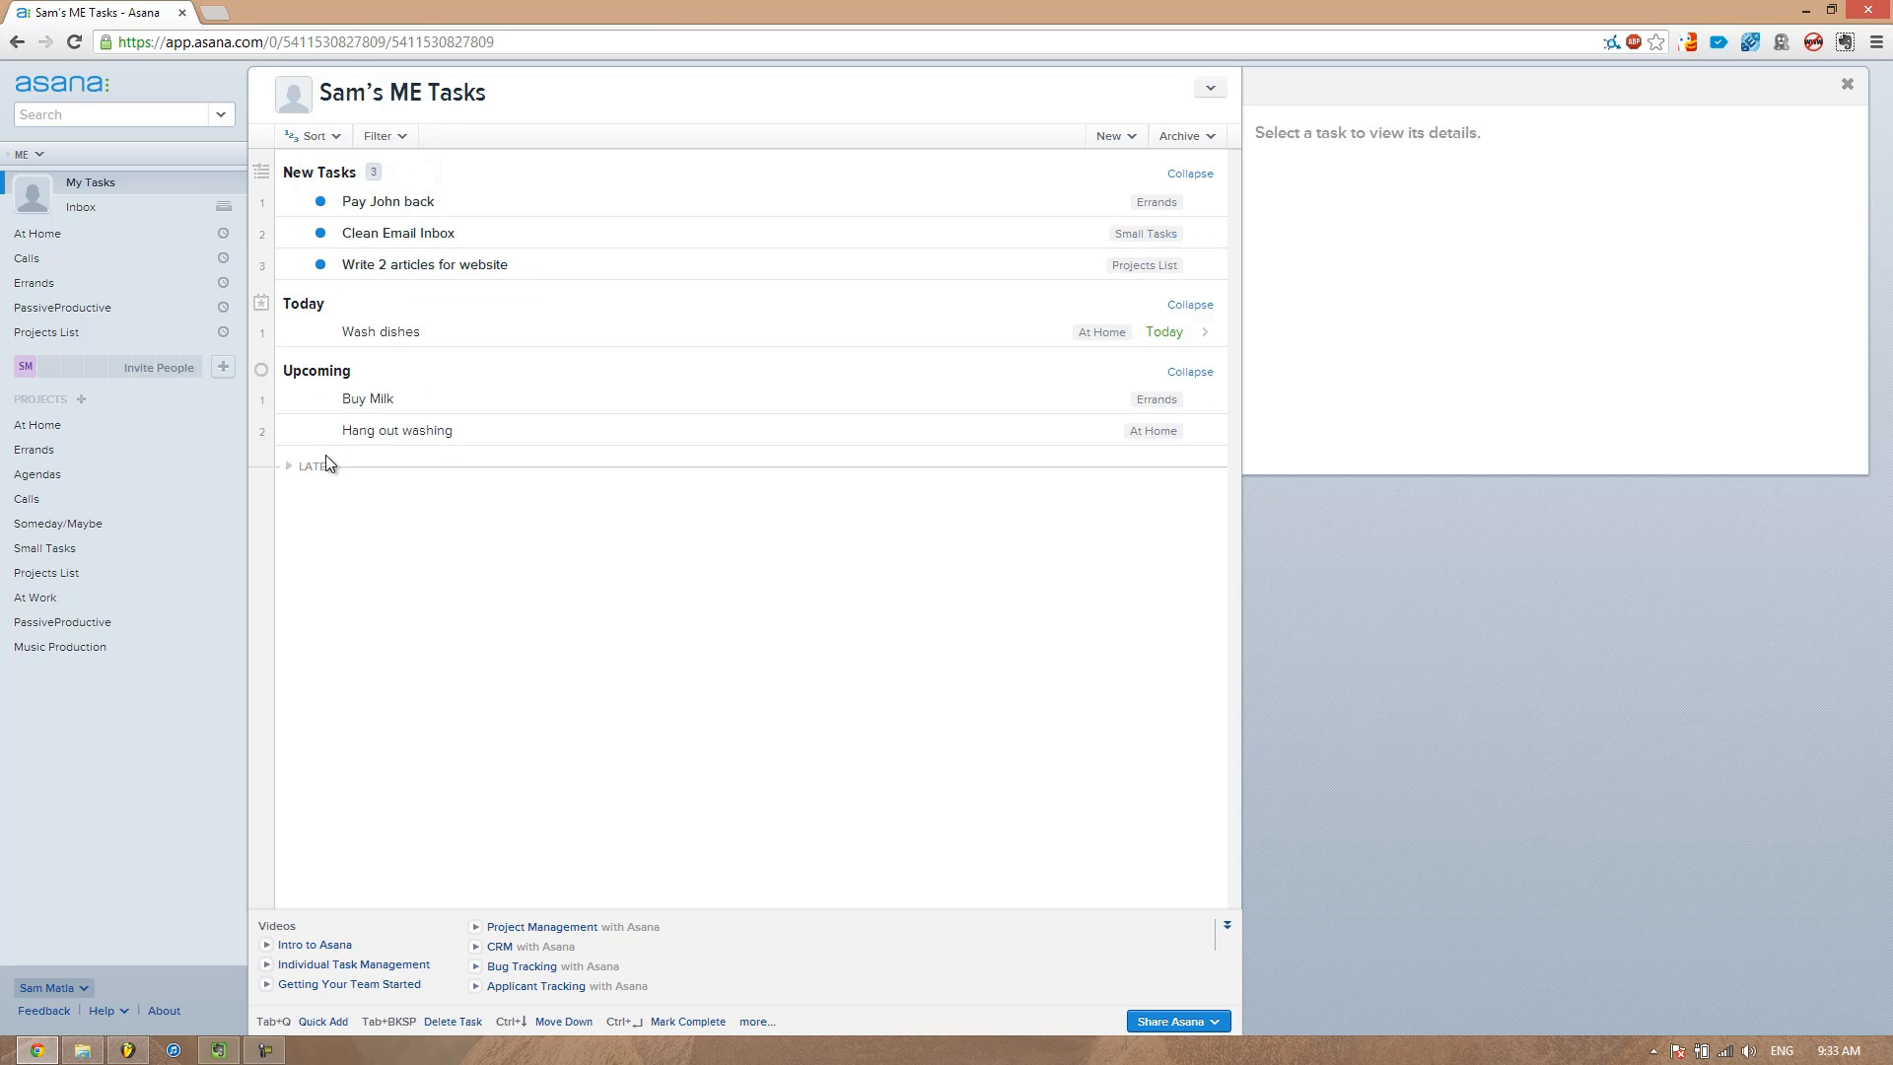
click(288, 467)
click(287, 470)
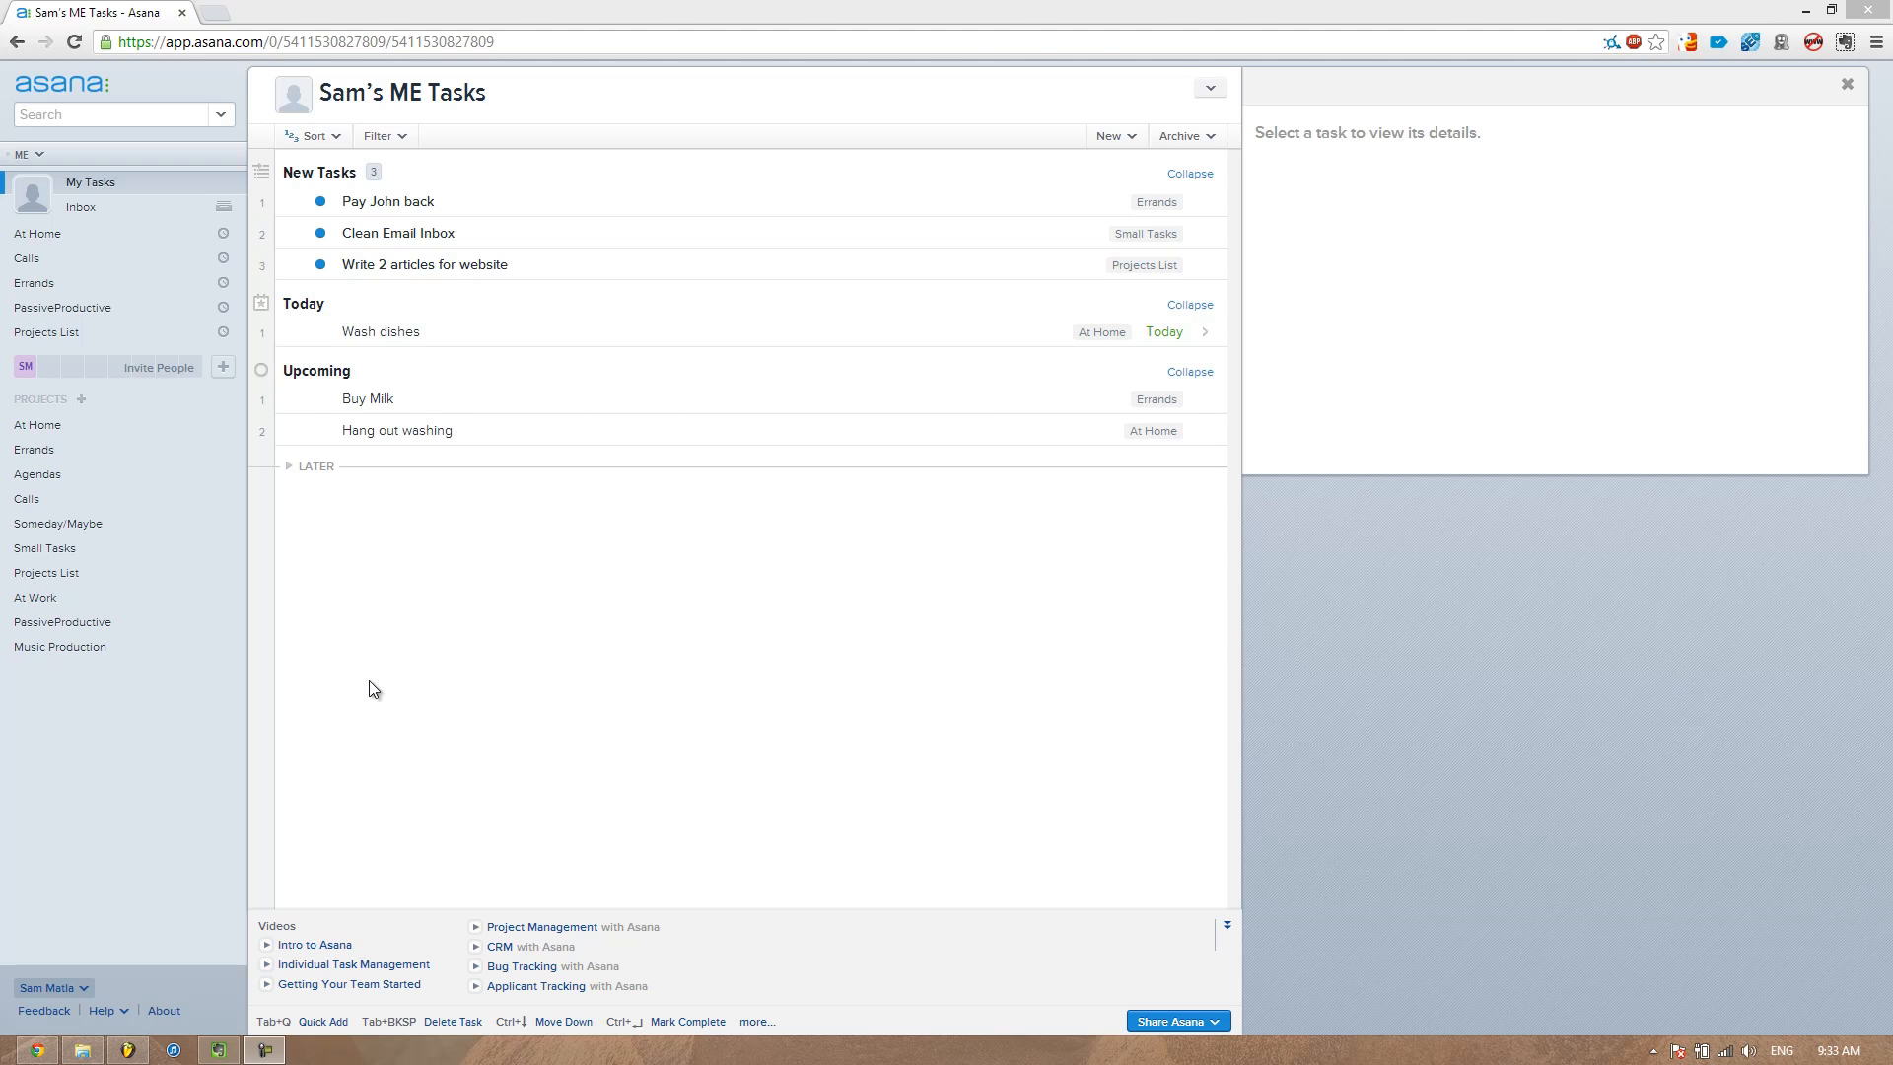
Open the PassiveProductive project and start a new task in it
click(96, 625)
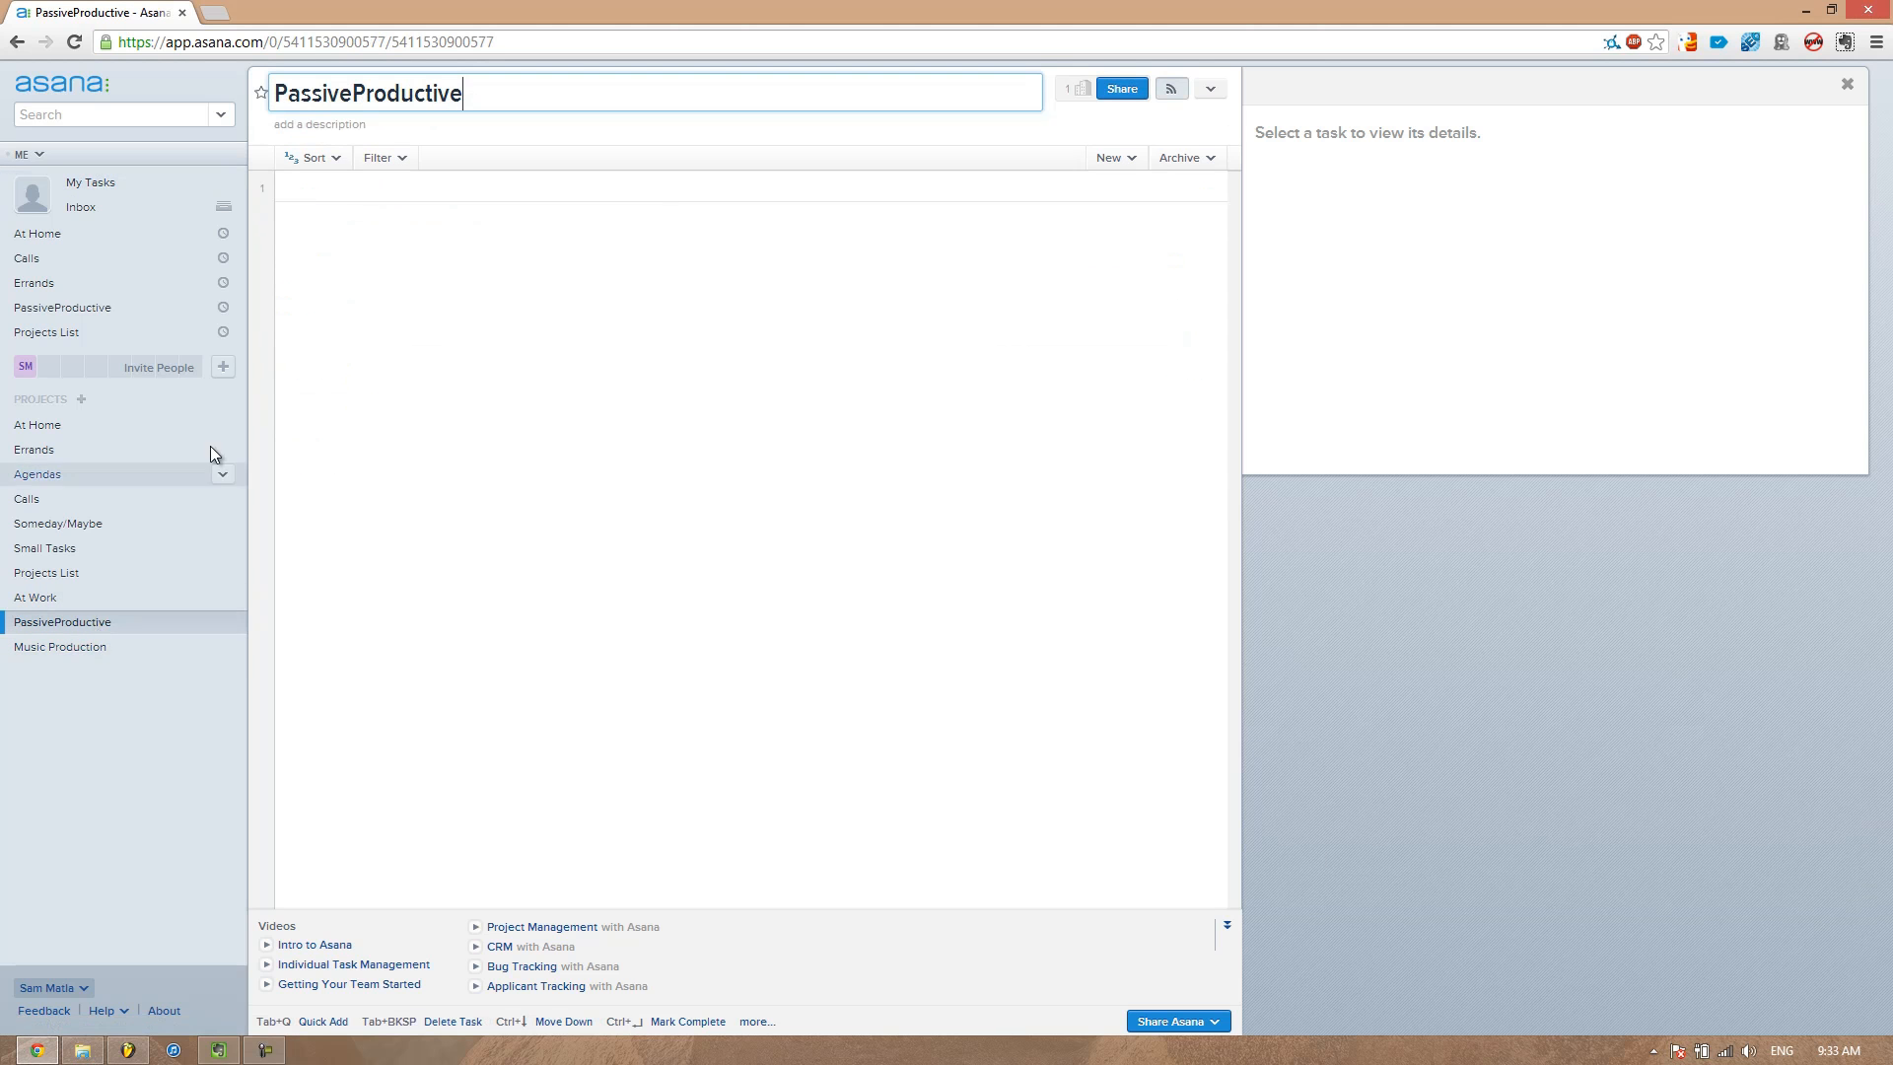
click(356, 188)
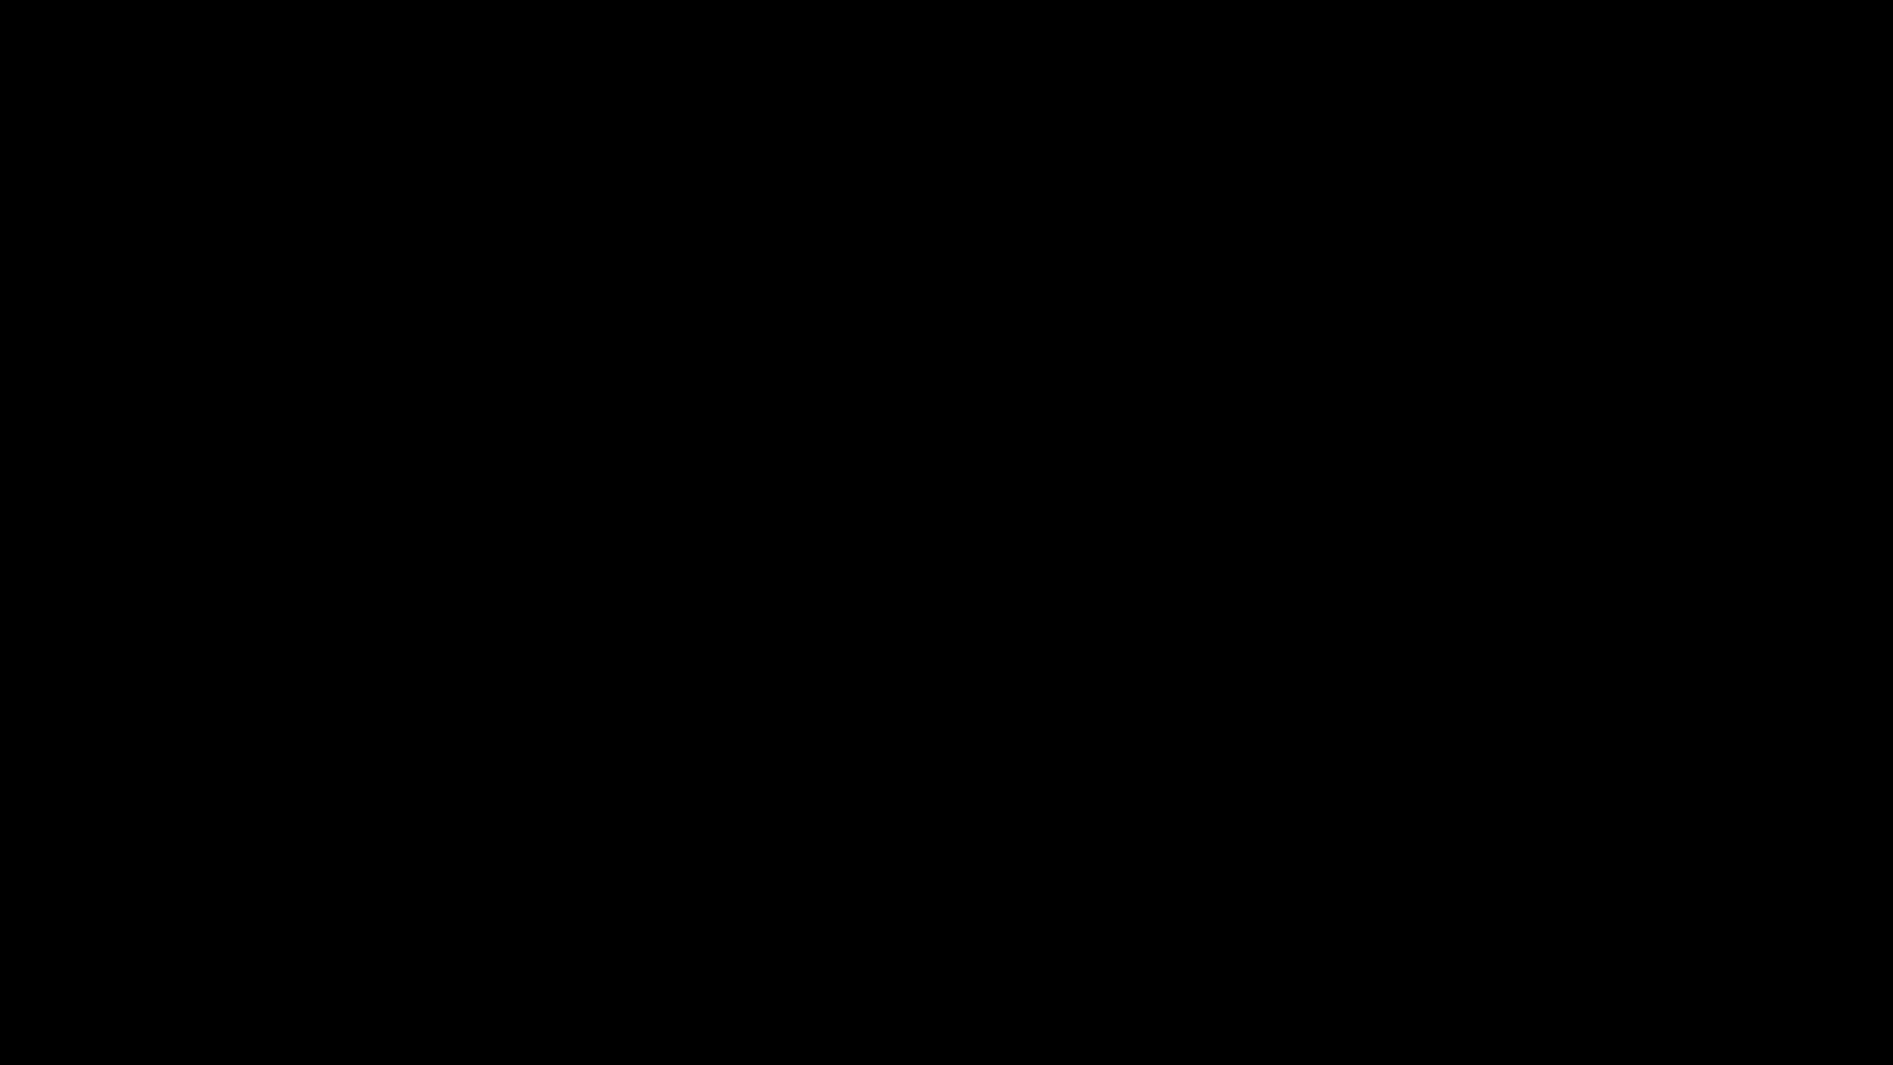